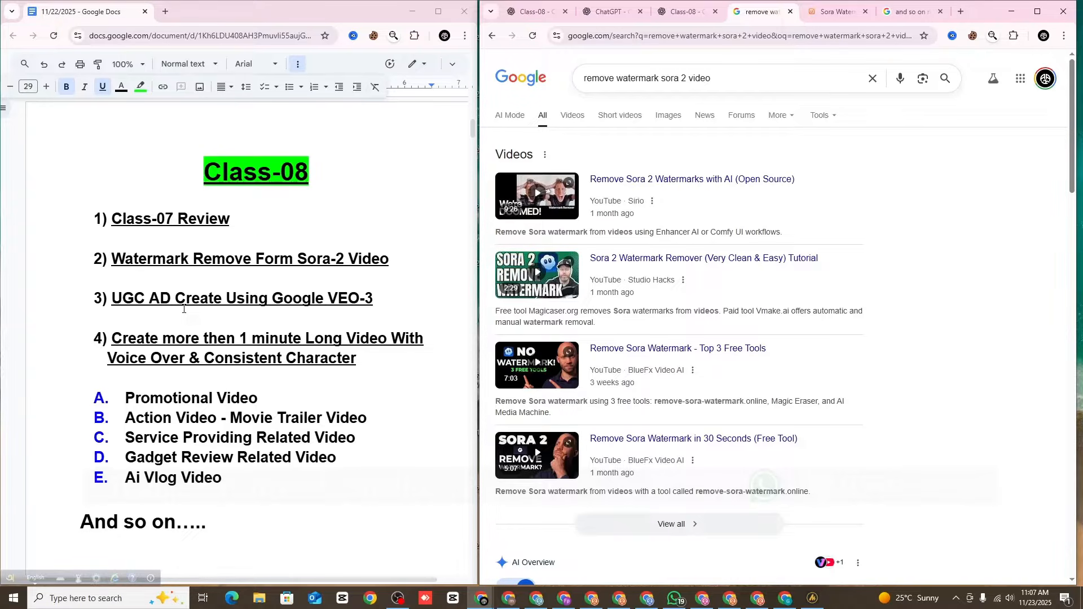
# - Review the Class-08 agenda, marking the item on long videos with voice over and a consistent character
pyautogui.scroll(-1, 183, 309)
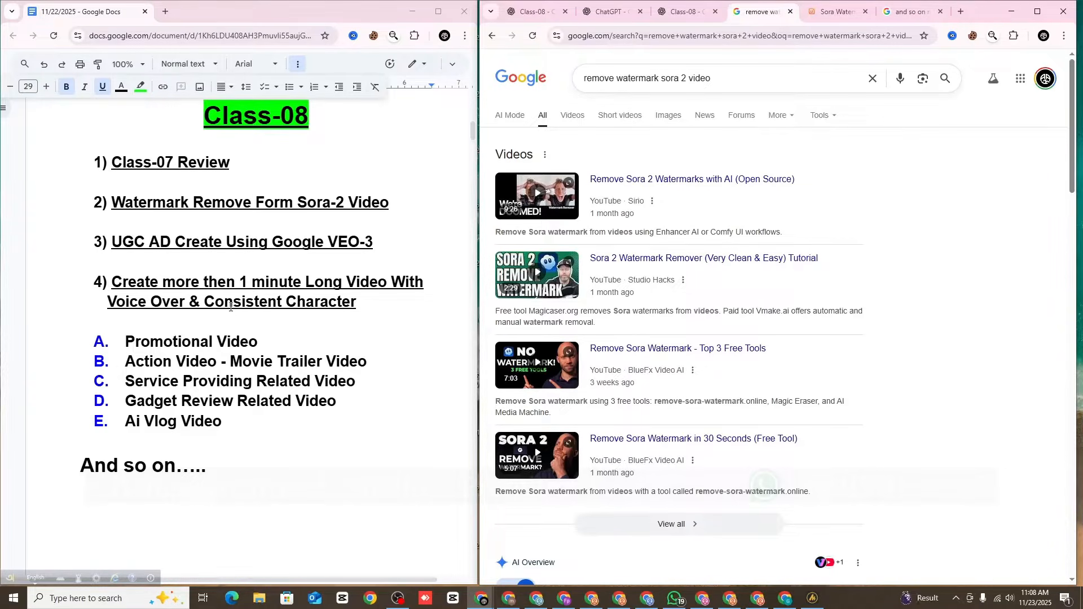
pyautogui.moveTo(110, 278); pyautogui.dragTo(357, 307)
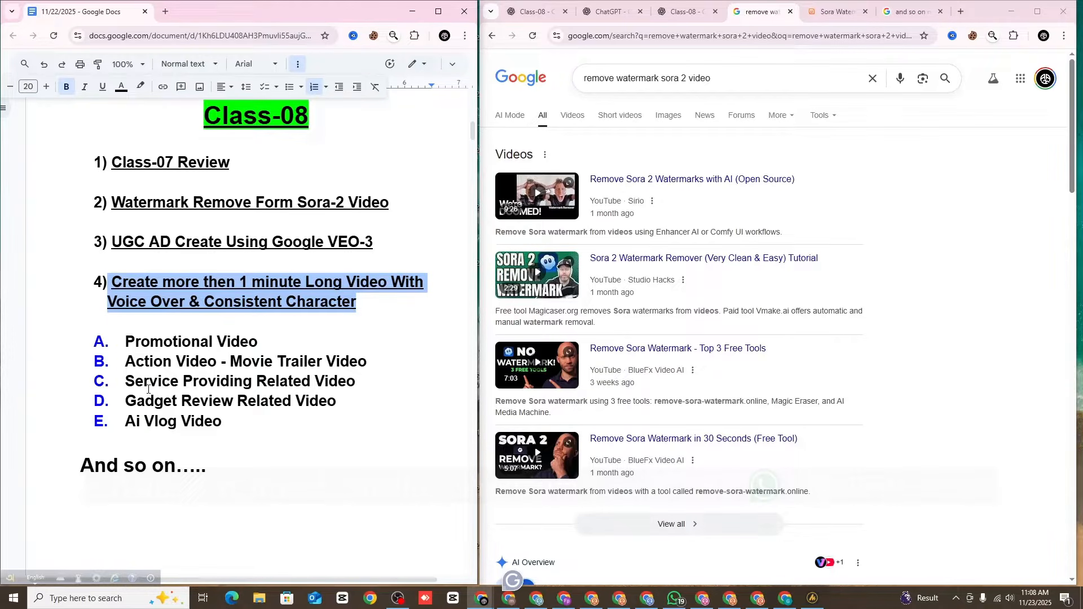
pyautogui.click(227, 424)
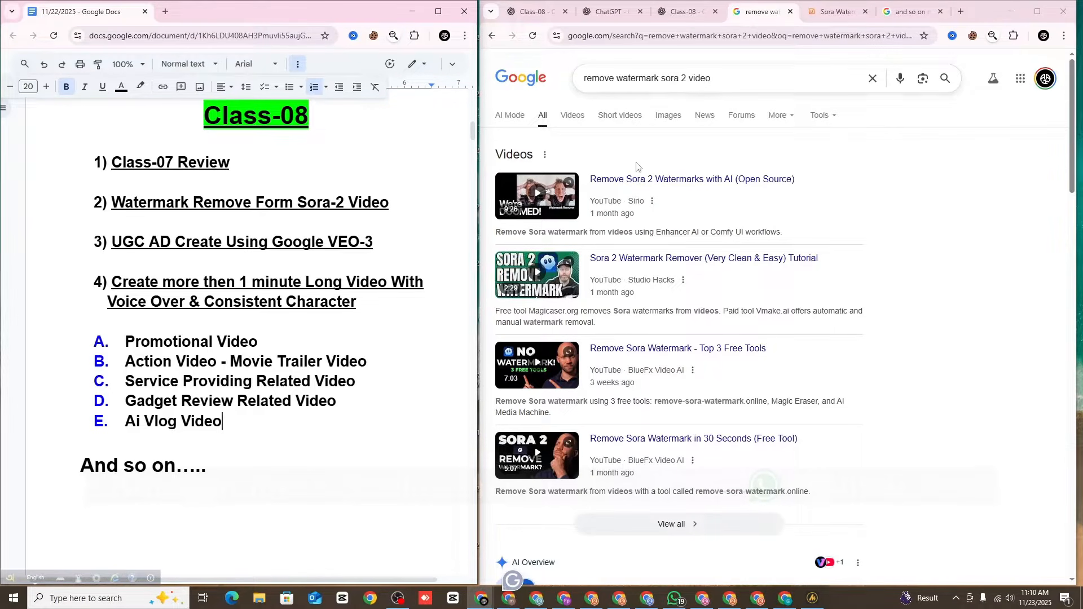
# - Look over the Google results for Sora 2 watermark removers, then play the UnWatermark result video with sound and pause it
pyautogui.scroll(-7, 635, 169)
pyautogui.scroll(-3, 635, 178)
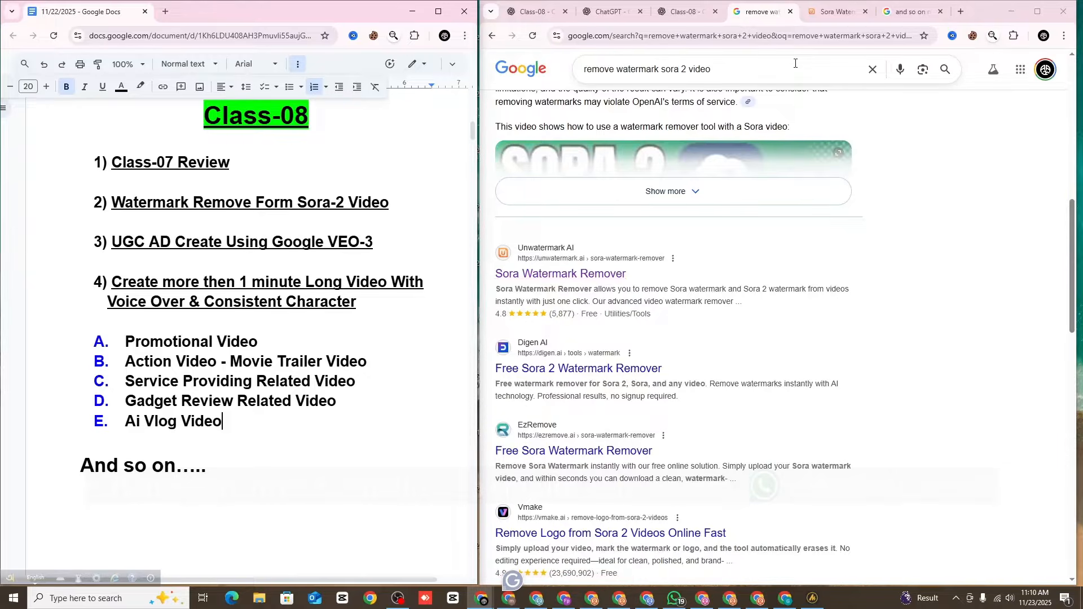
pyautogui.click(825, 18)
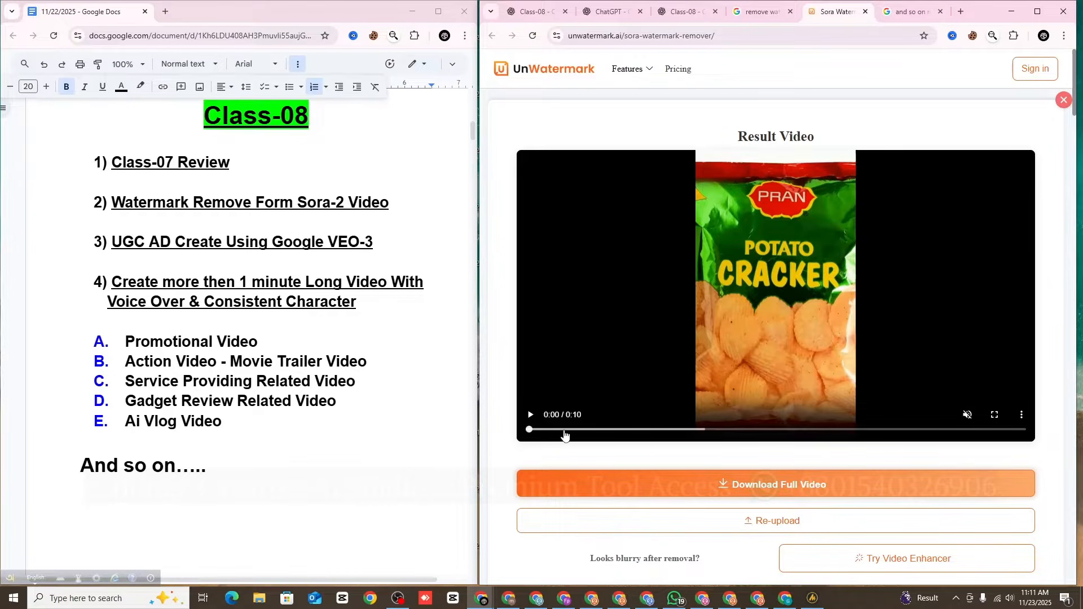
pyautogui.click(530, 417)
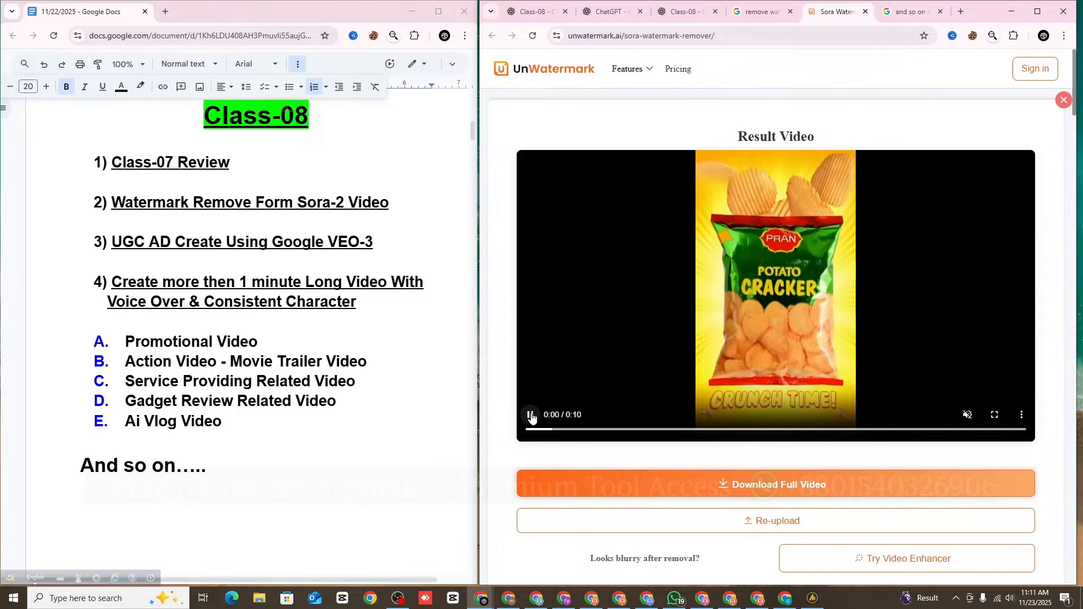
pyautogui.click(968, 415)
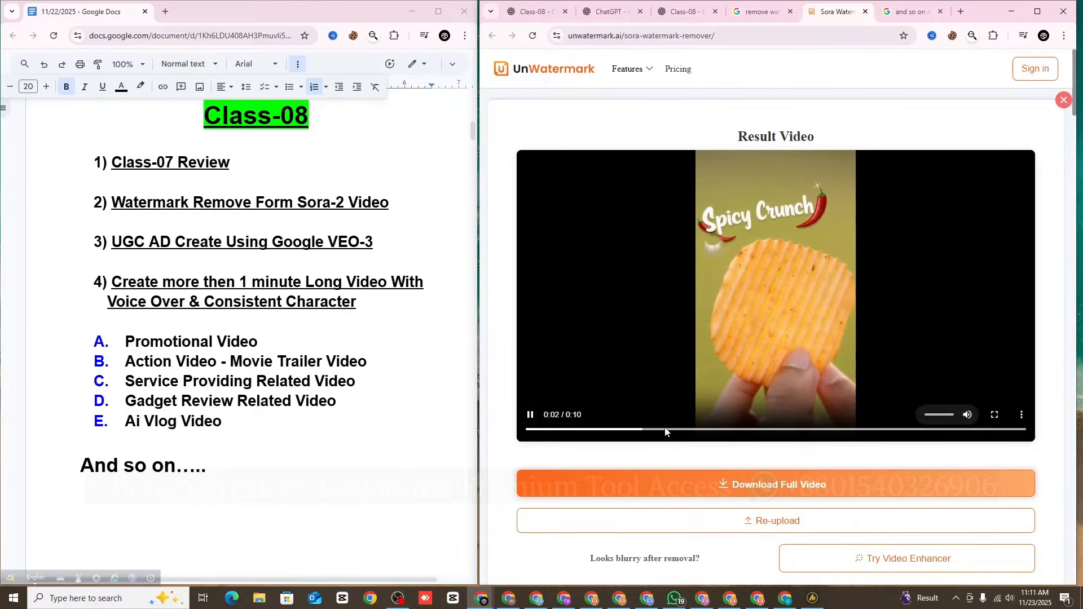
pyautogui.click(534, 414)
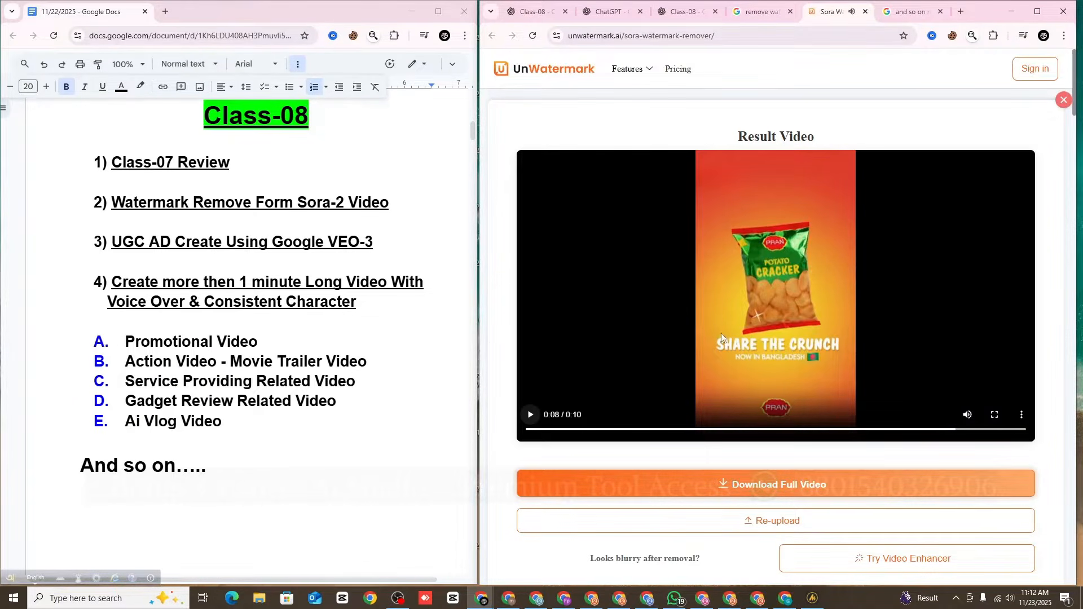
pyautogui.click(529, 415)
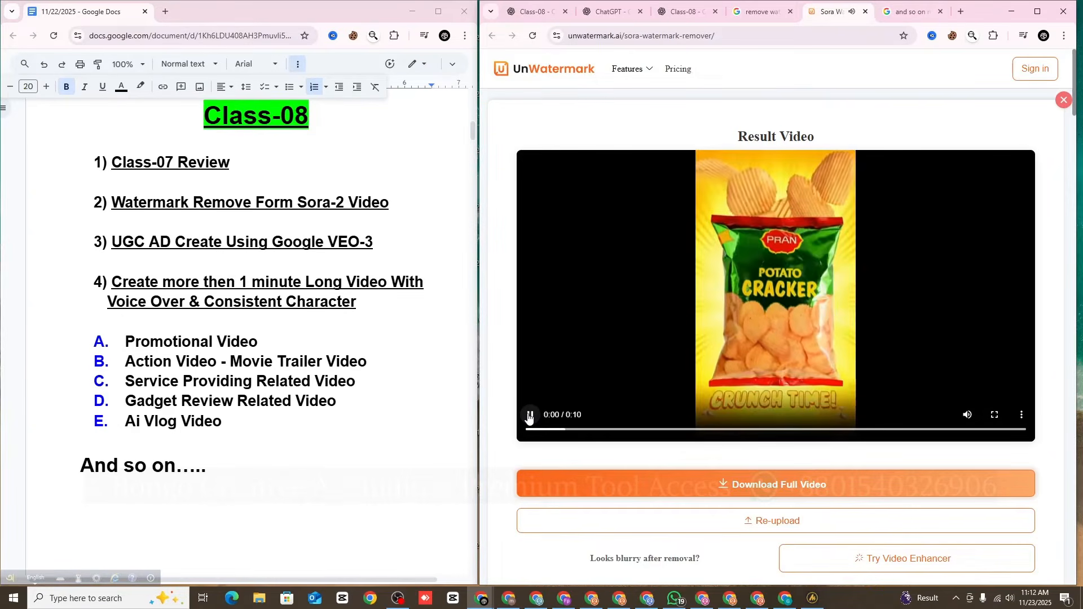
pyautogui.click(529, 416)
# - Download the full watermark-free result video from UnWatermark
pyautogui.scroll(-2, 800, 434)
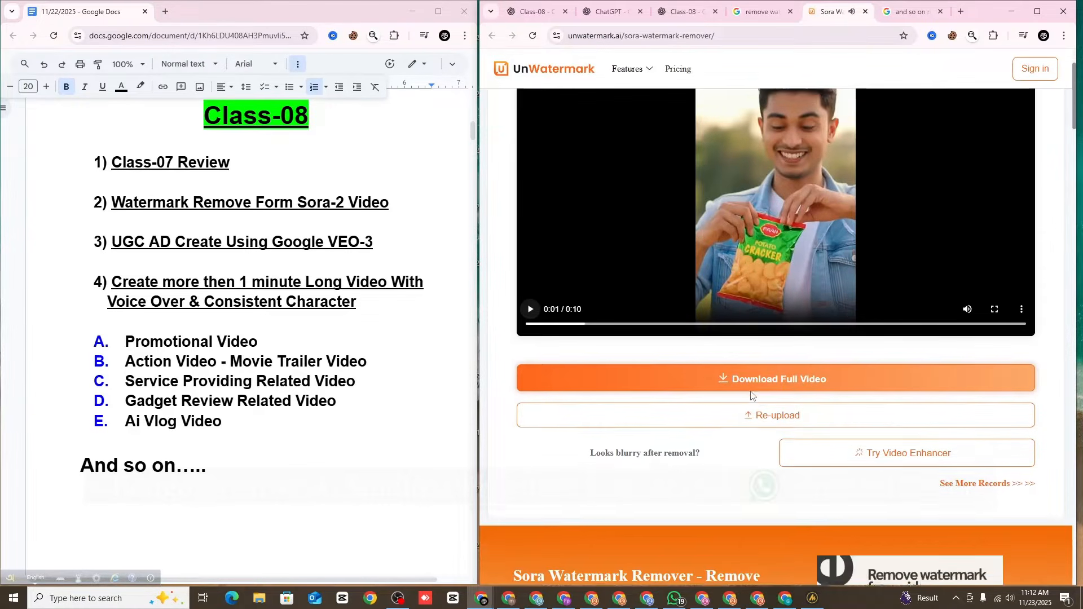
pyautogui.scroll(1, 753, 426)
pyautogui.click(753, 430)
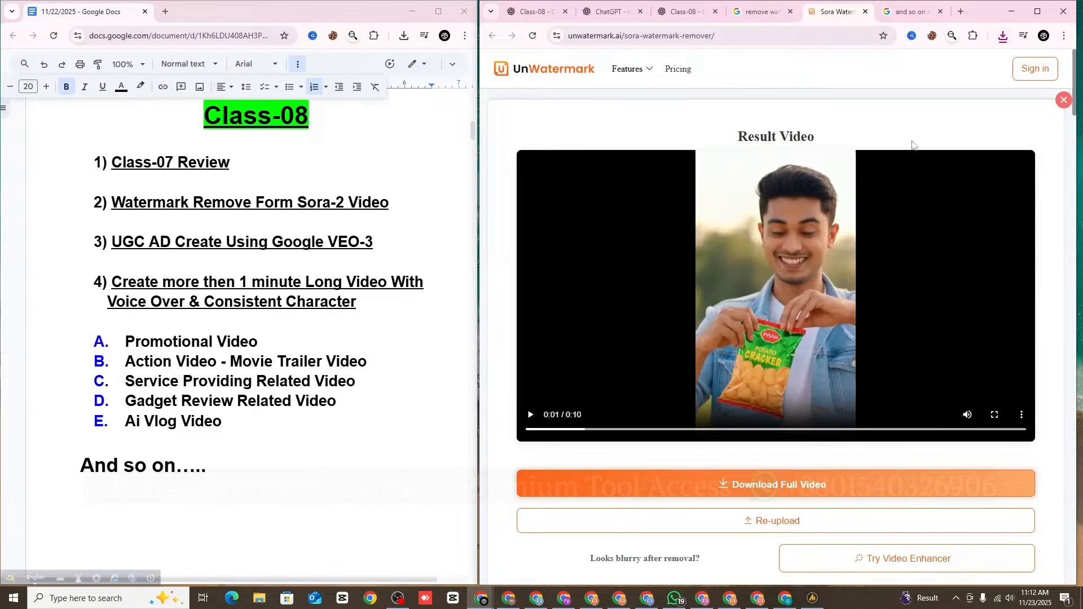
pyautogui.click(1058, 99)
pyautogui.click(877, 293)
# - Highlight the agenda item "Watermark Remove Form Sora-2 Video" in green in the Class-08 document
pyautogui.scroll(-2, 127, 322)
pyautogui.scroll(1, 125, 326)
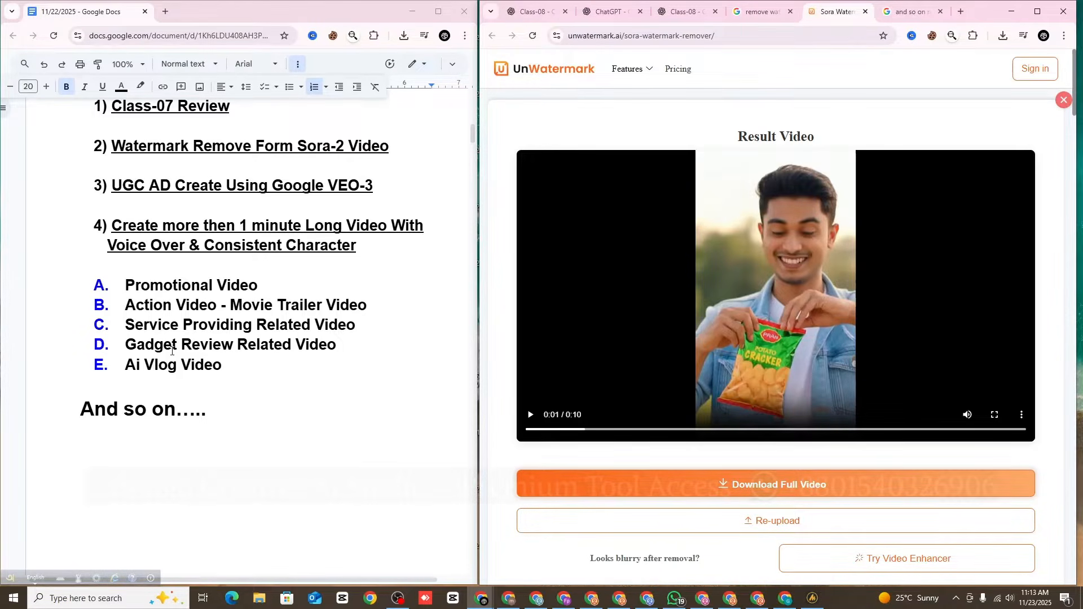
pyautogui.scroll(-1, 170, 354)
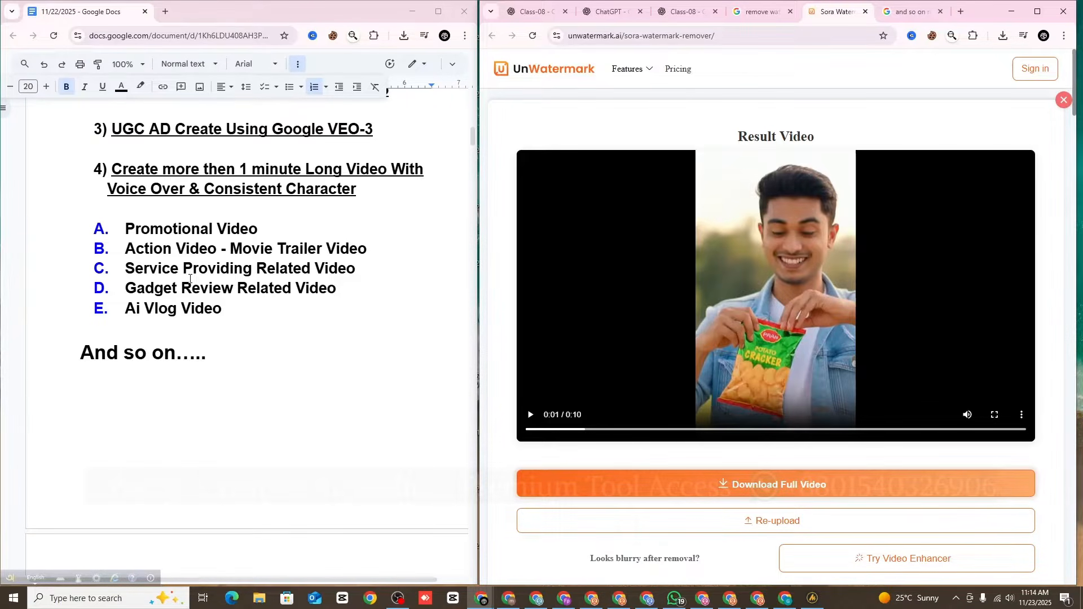
pyautogui.scroll(2, 215, 247)
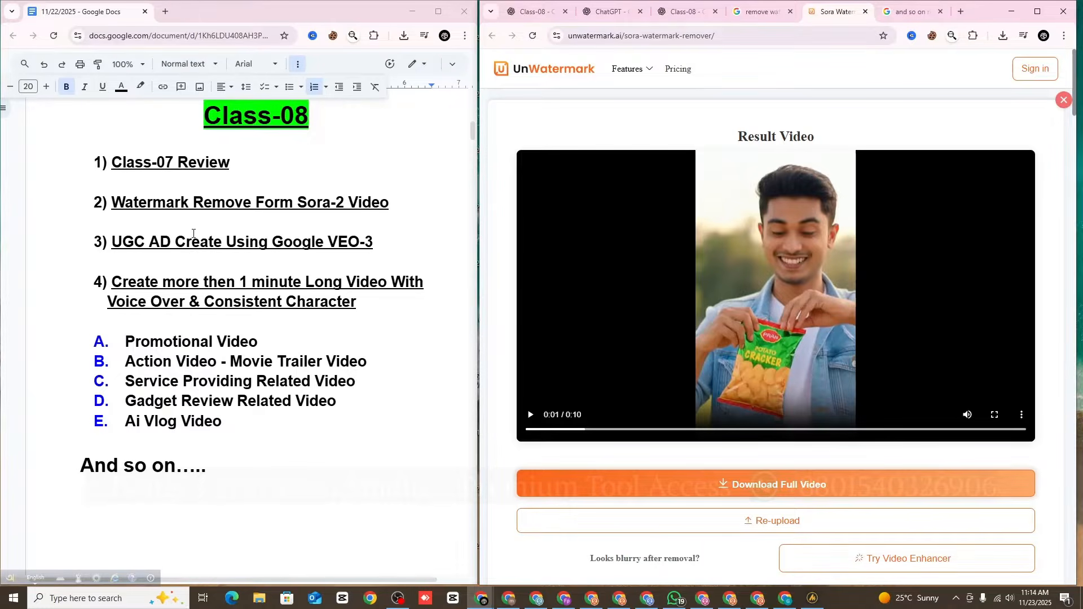
pyautogui.moveTo(112, 203); pyautogui.dragTo(387, 204)
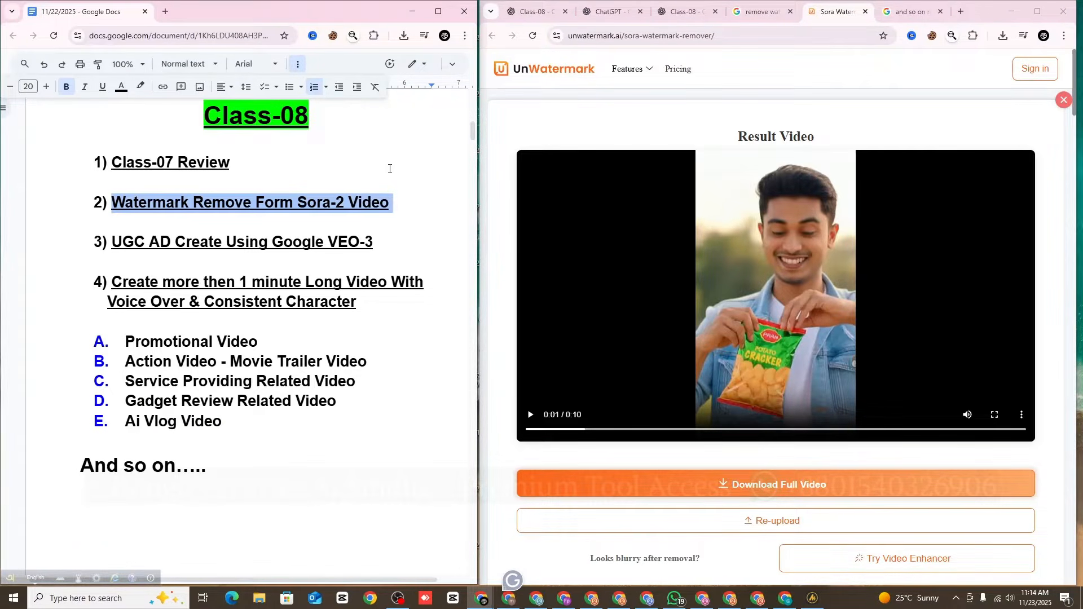
pyautogui.click(142, 93)
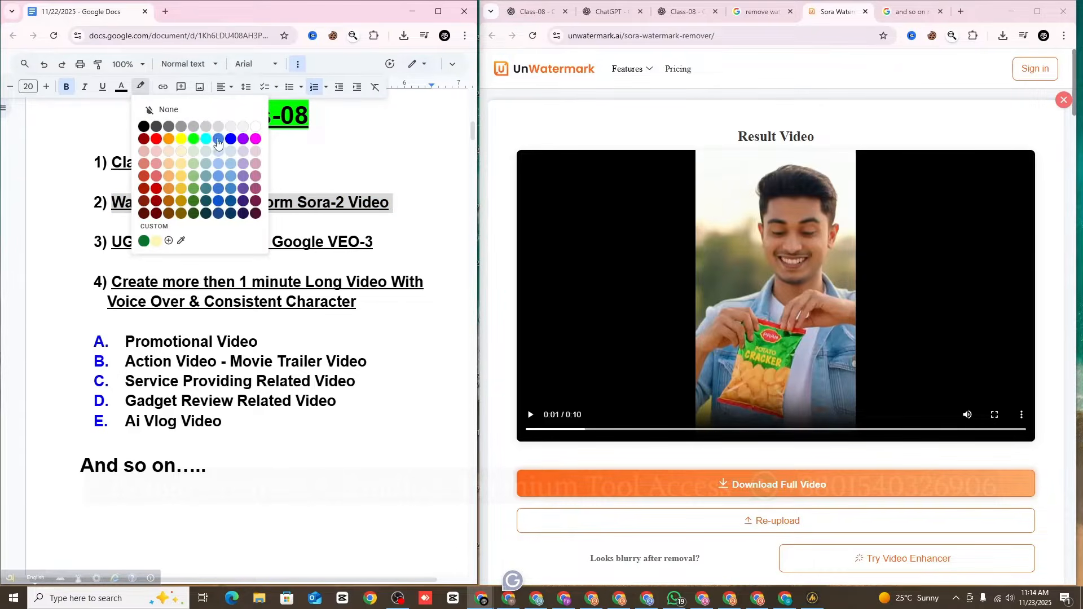
pyautogui.click(193, 139)
pyautogui.click(374, 242)
# - Examine the 1st Task analysis prompt under "UGC AD BY GOOGLE VEO-3" alongside the Class-08 ChatGPT chat where it was used
pyautogui.scroll(-7, 210, 246)
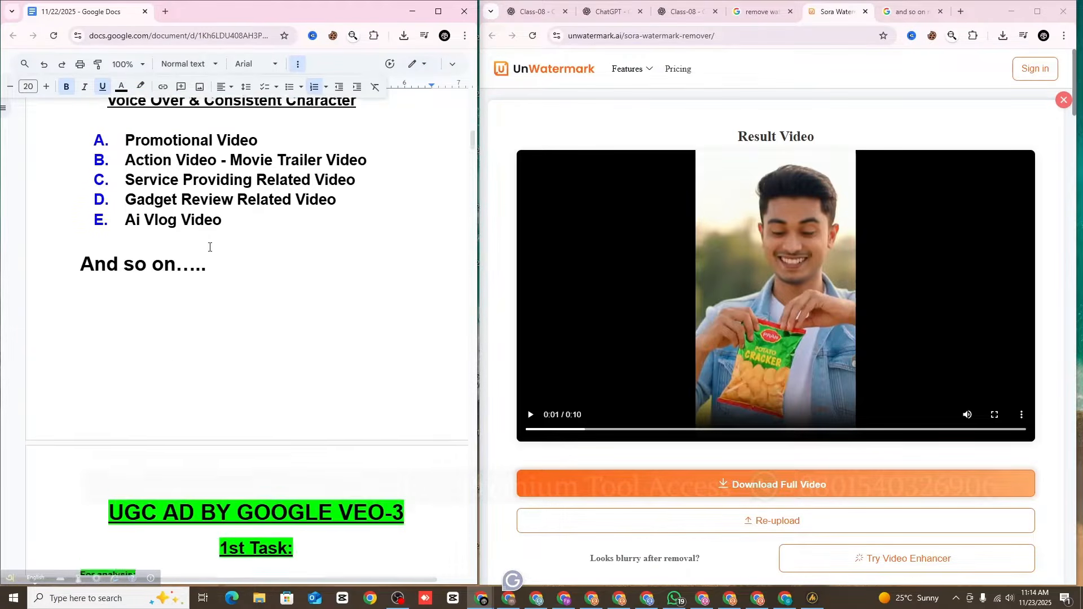
pyautogui.scroll(-1, 210, 247)
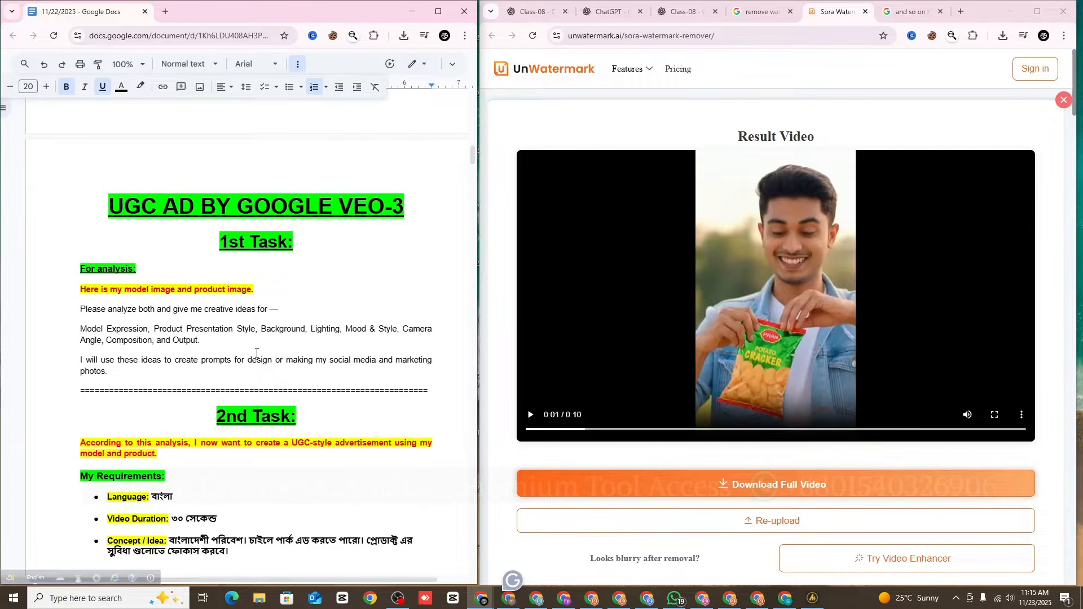
pyautogui.scroll(-1, 242, 361)
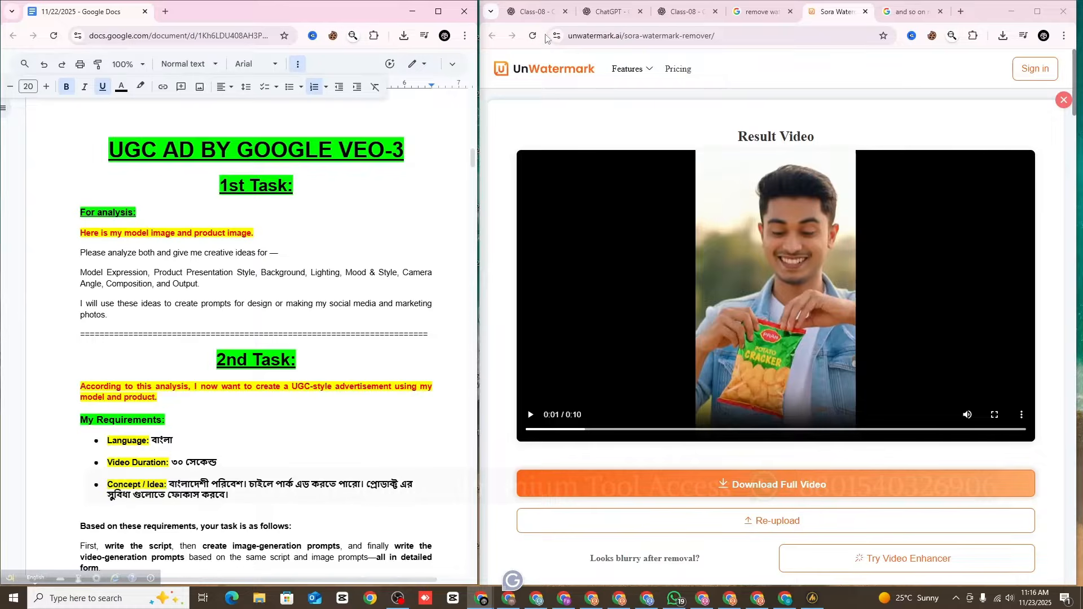
pyautogui.click(534, 13)
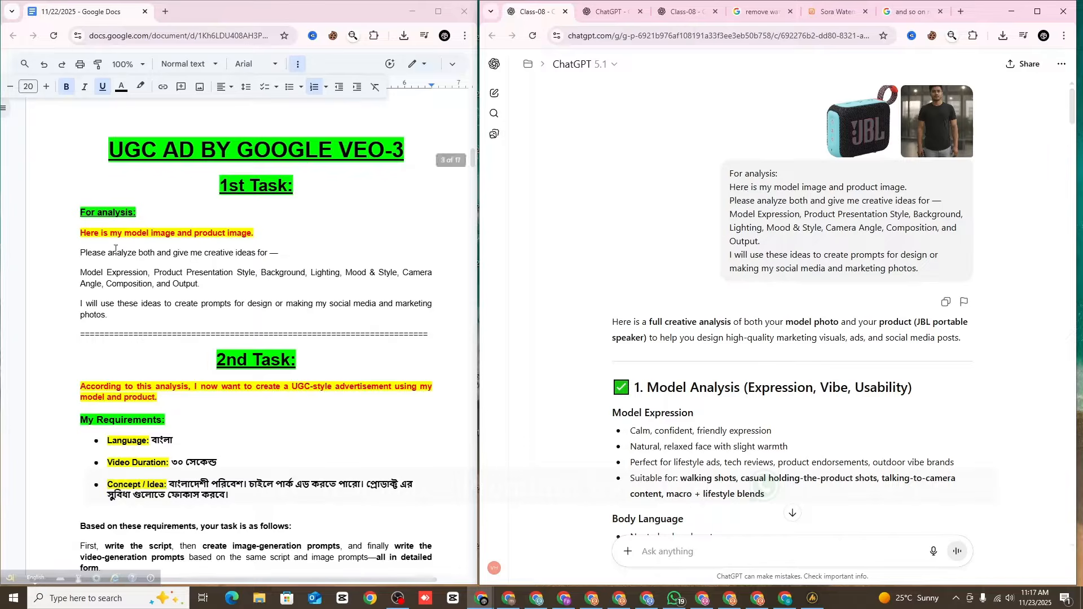
pyautogui.moveTo(81, 212); pyautogui.dragTo(110, 317)
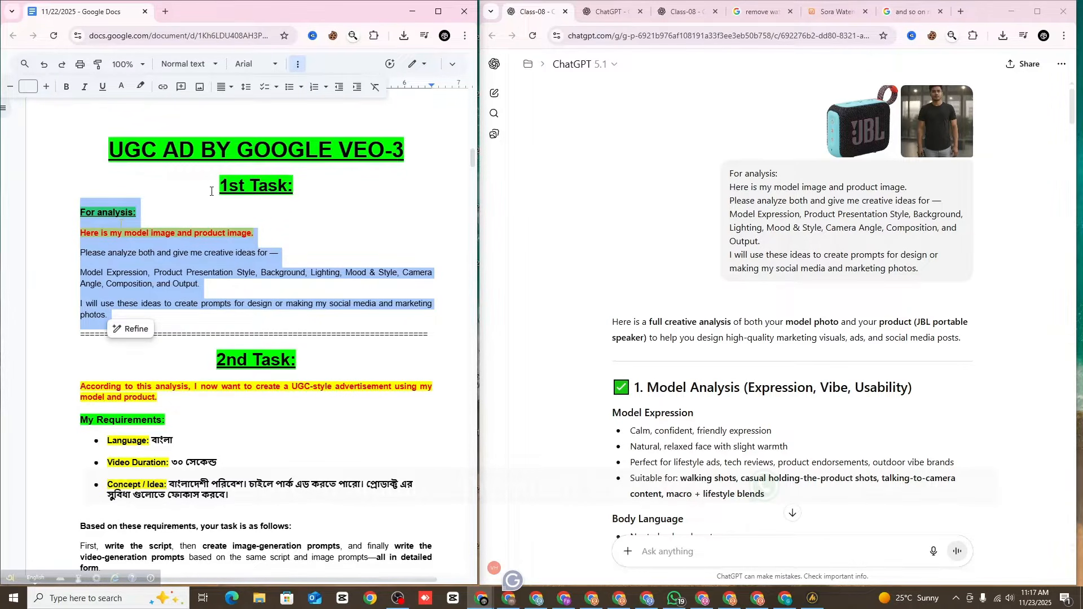
pyautogui.moveTo(213, 187); pyautogui.dragTo(298, 187)
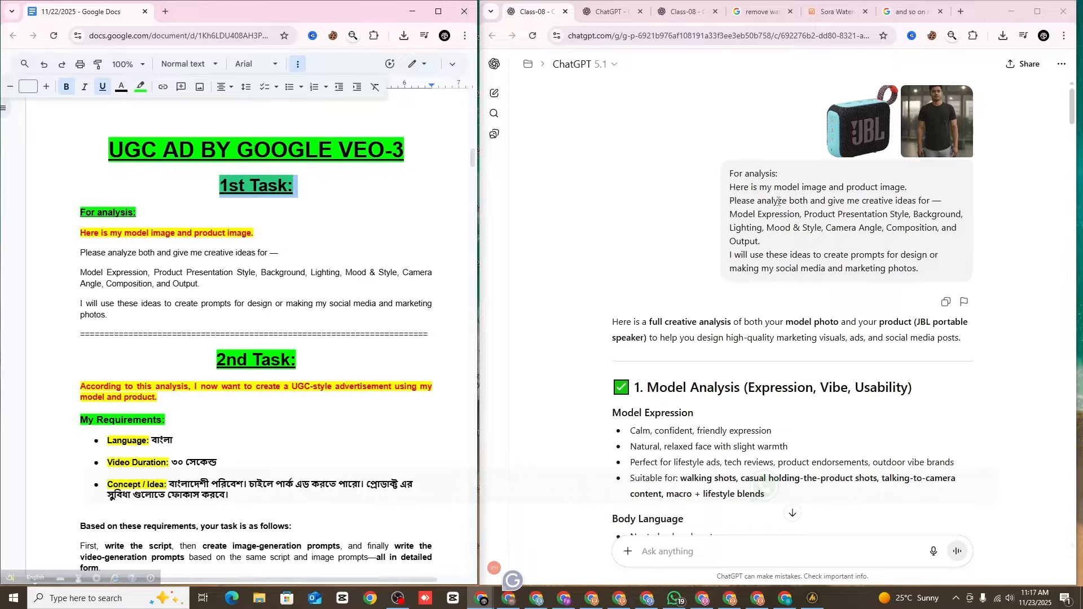
# - Read through ChatGPT's creative analysis of the model and JBL speaker, from the product analysis to the output ideas
pyautogui.scroll(-2, 818, 243)
pyautogui.scroll(2, 790, 253)
pyautogui.scroll(-1, 756, 265)
pyautogui.scroll(-18, 757, 266)
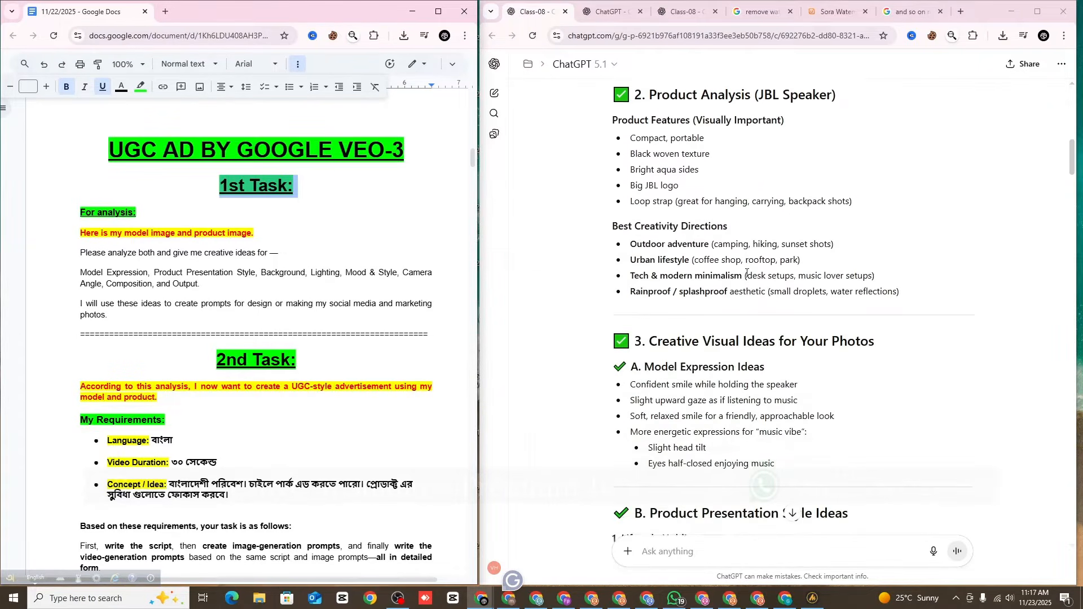
pyautogui.scroll(-9, 748, 277)
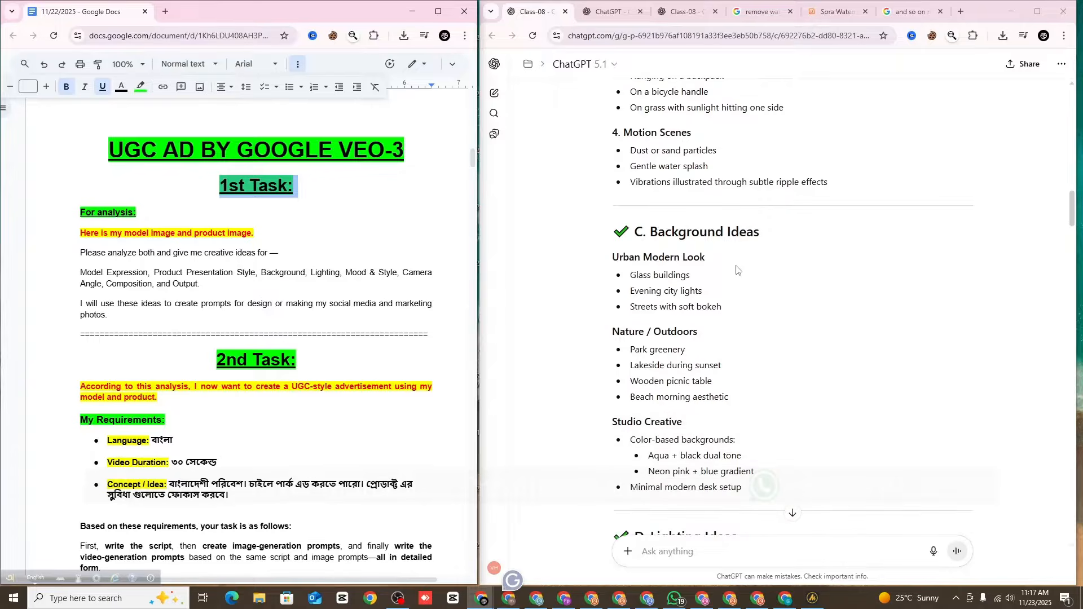
pyautogui.scroll(-16, 726, 260)
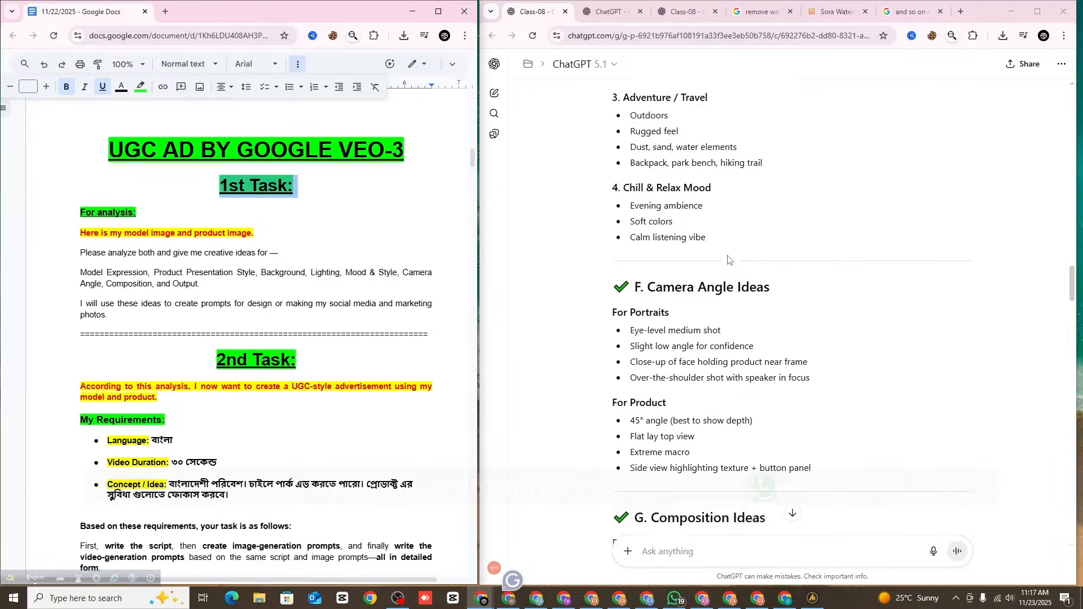
pyautogui.scroll(-10, 728, 260)
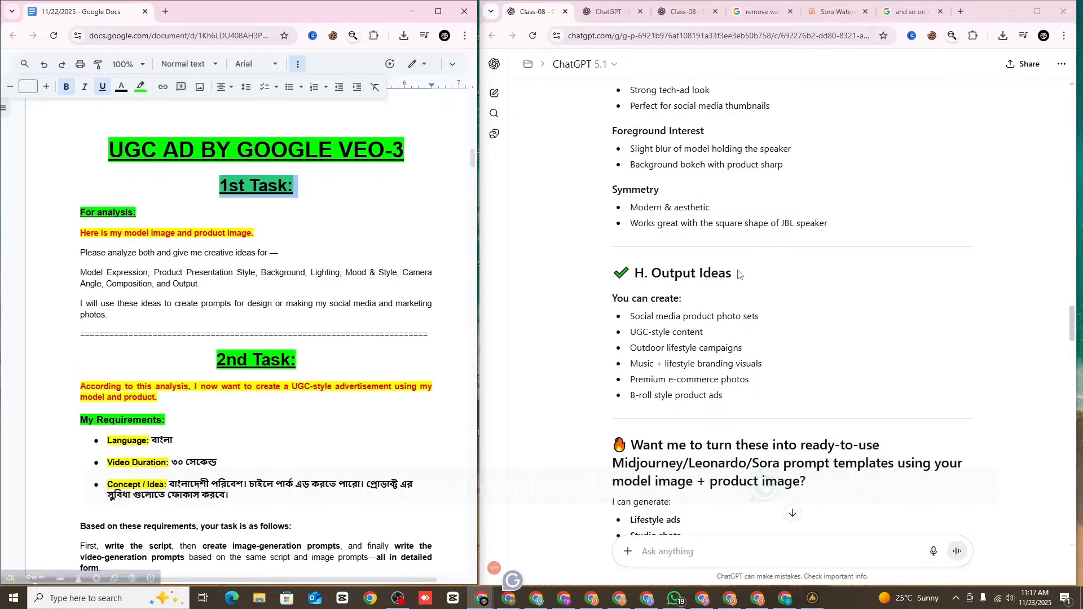
pyautogui.scroll(-7, 723, 274)
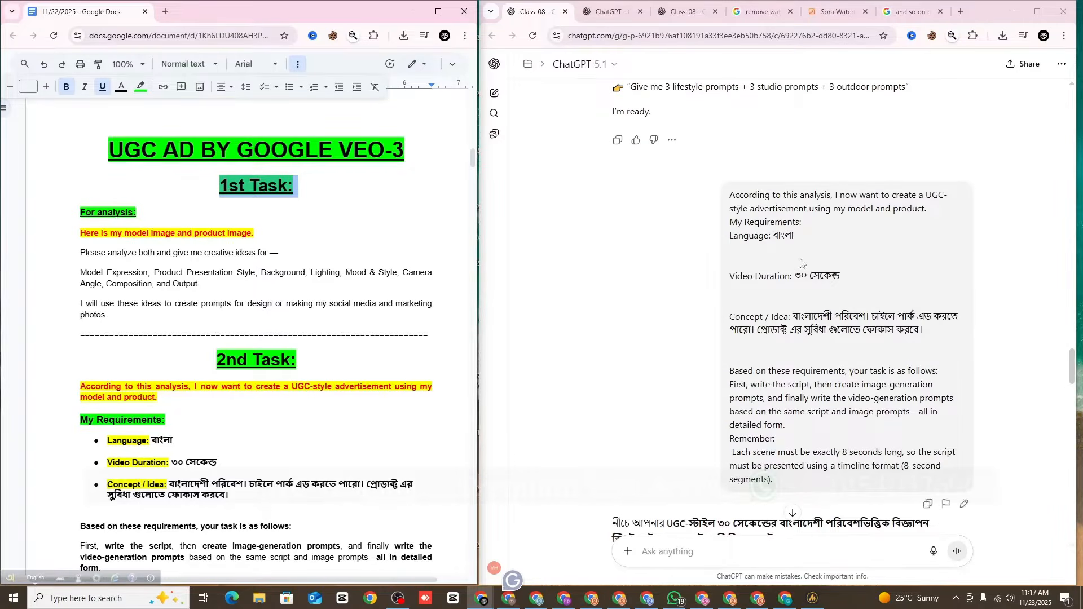
# - Examine the 2nd Task prompt for the UGC-style advertisement, marking its language and video duration requirements and the whole prompt text
pyautogui.scroll(-1, 233, 367)
pyautogui.moveTo(218, 303); pyautogui.dragTo(227, 342)
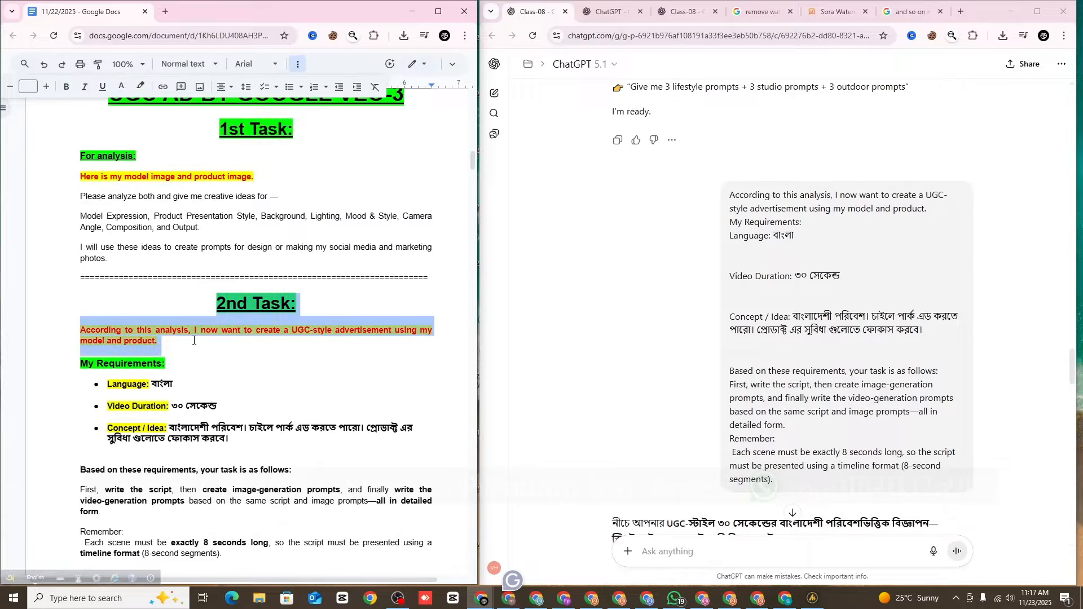
pyautogui.click(81, 316)
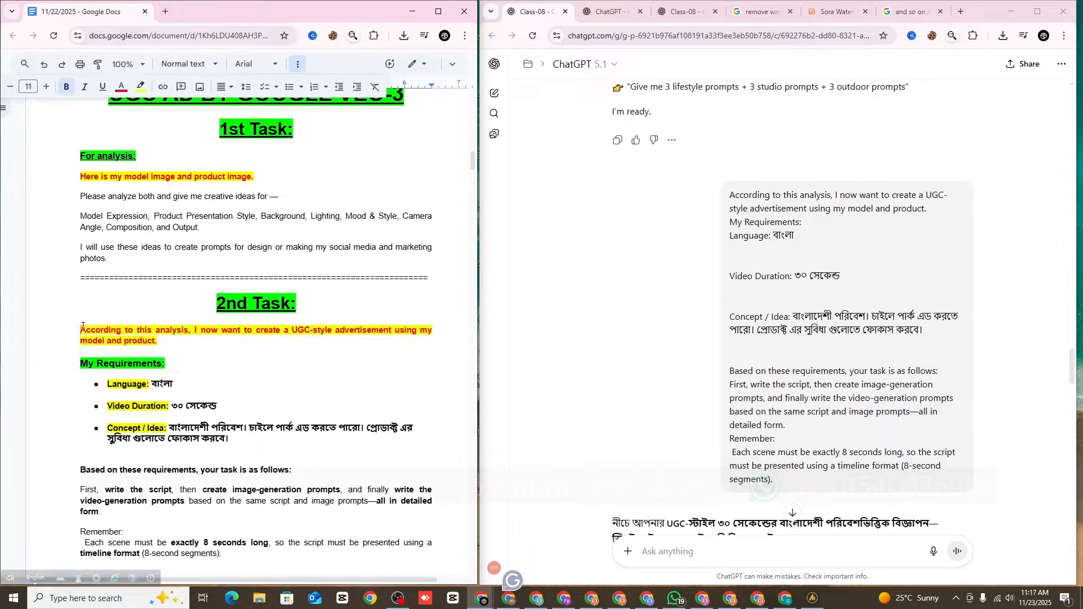
pyautogui.scroll(-1, 81, 315)
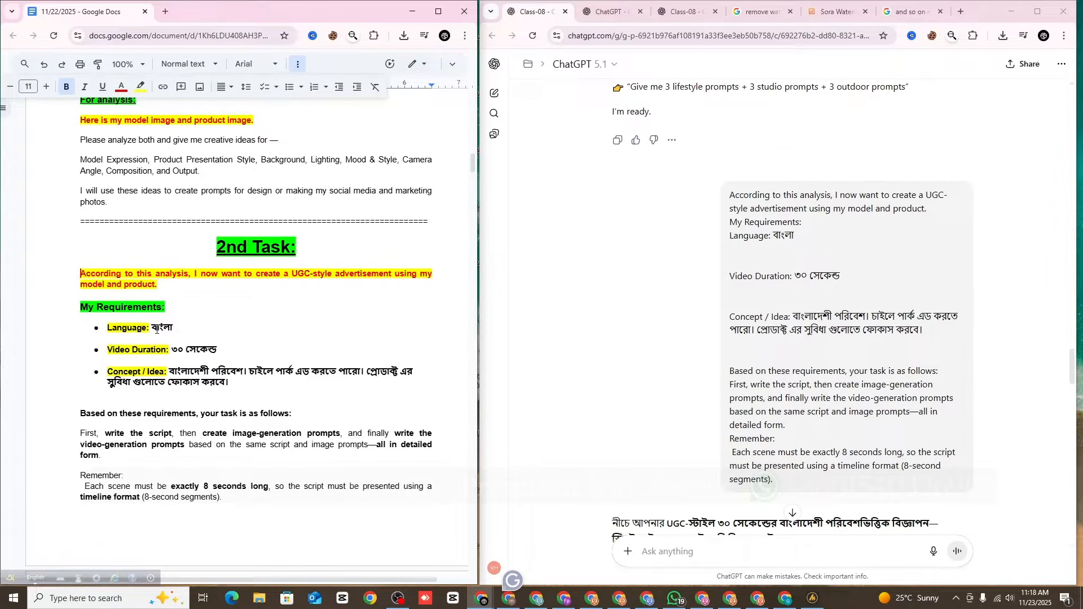
pyautogui.moveTo(153, 327); pyautogui.dragTo(173, 328)
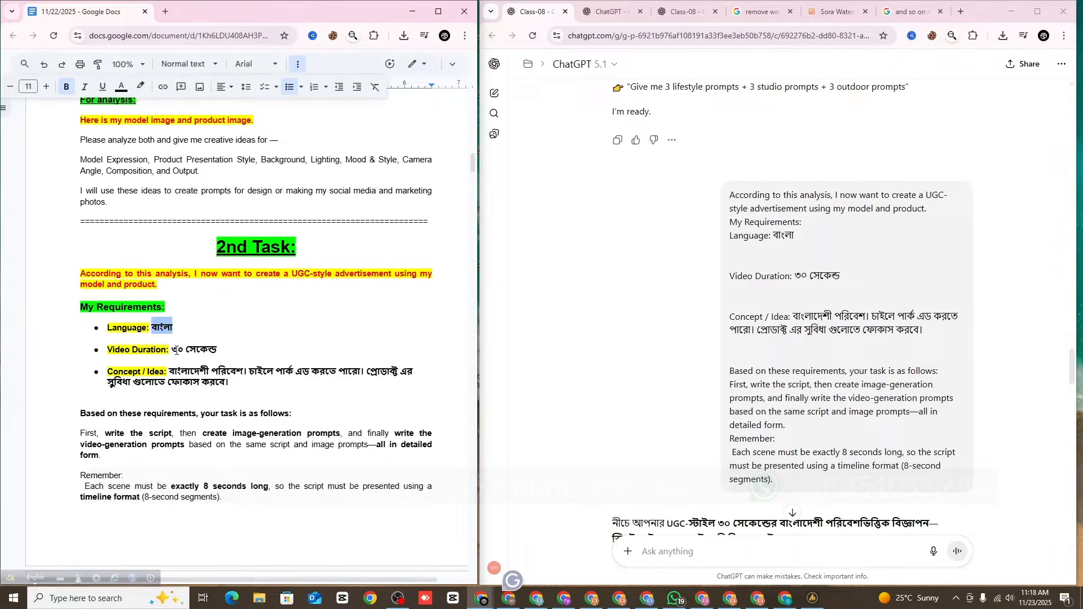
pyautogui.moveTo(172, 351); pyautogui.dragTo(186, 352)
pyautogui.scroll(-1, 219, 400)
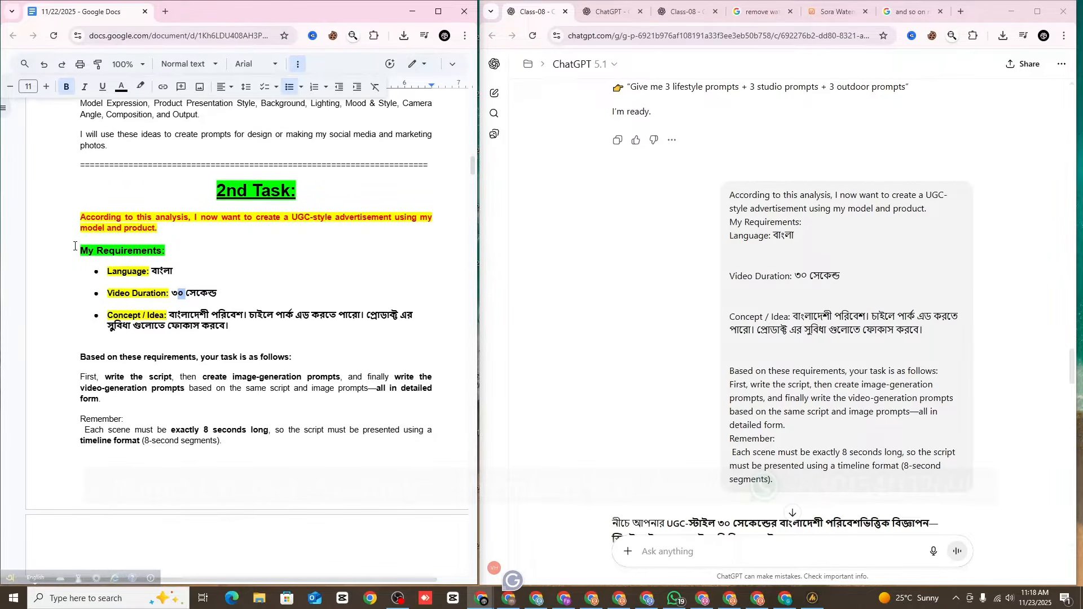
pyautogui.moveTo(151, 271); pyautogui.dragTo(192, 302)
pyautogui.scroll(-3, 224, 382)
pyautogui.scroll(2, 224, 278)
pyautogui.moveTo(225, 384); pyautogui.dragTo(80, 159)
# - Read ChatGPT's Bangla UGC video script scene by scene against the 2nd Task prompt, marking the 8–16 second Park Lifestyle Scene text
pyautogui.scroll(-10, 724, 293)
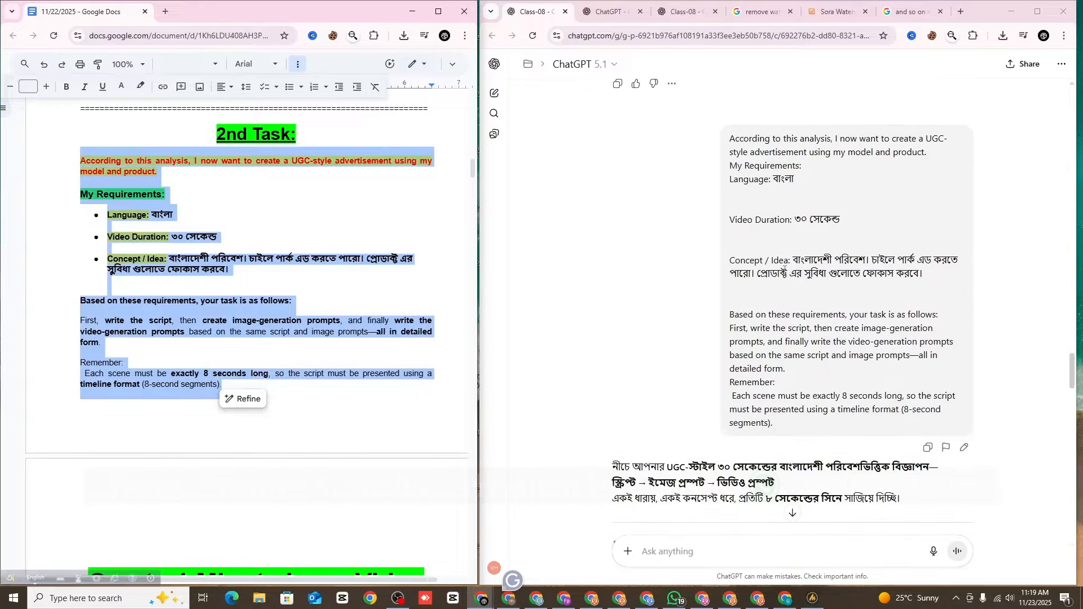
pyautogui.scroll(3, 716, 305)
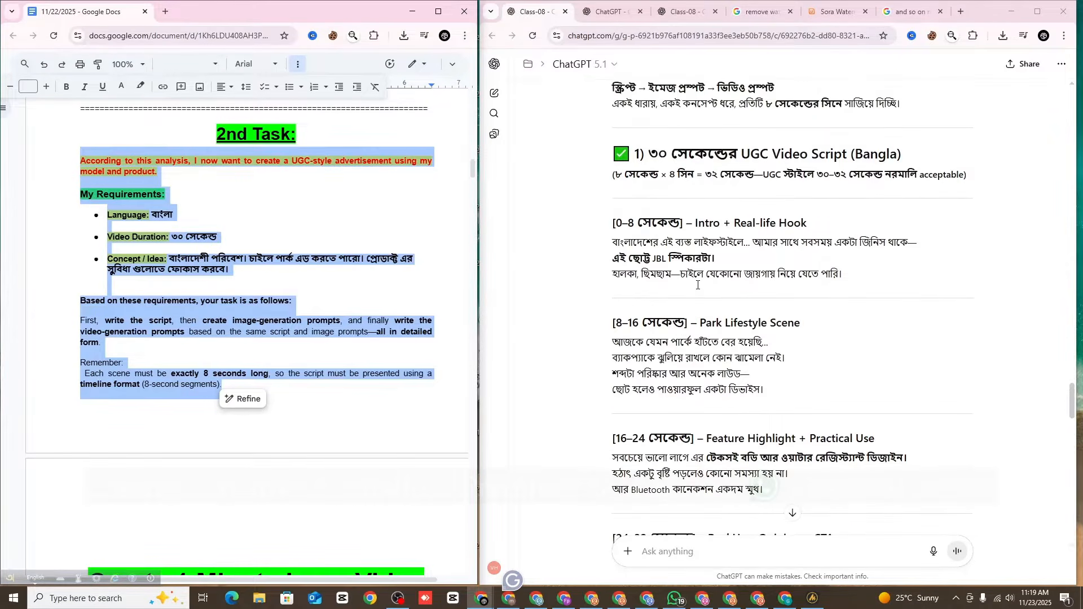
pyautogui.scroll(-1, 690, 326)
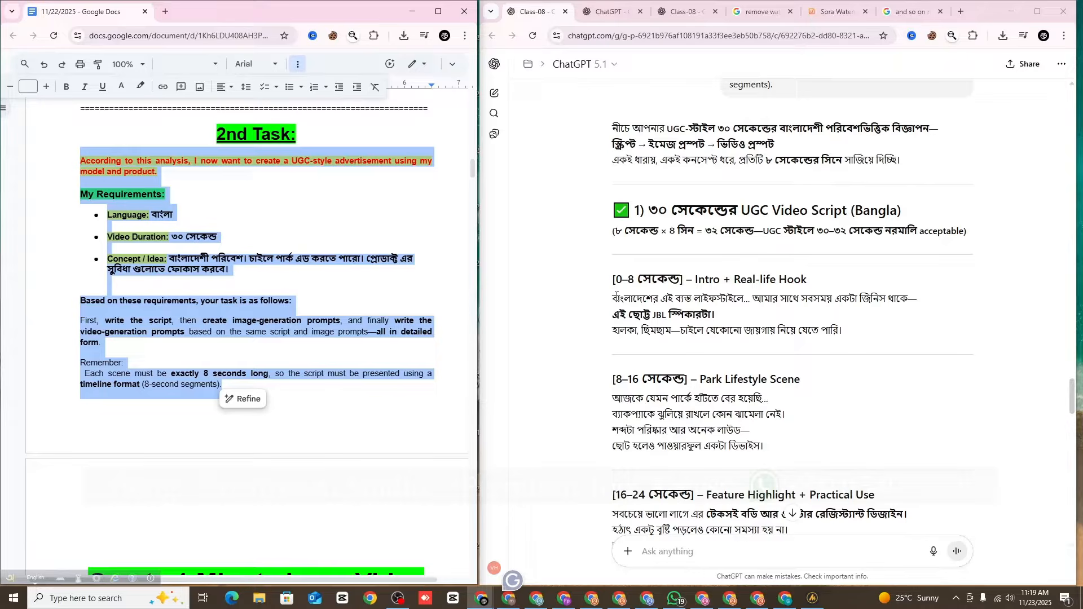
pyautogui.scroll(-1, 614, 319)
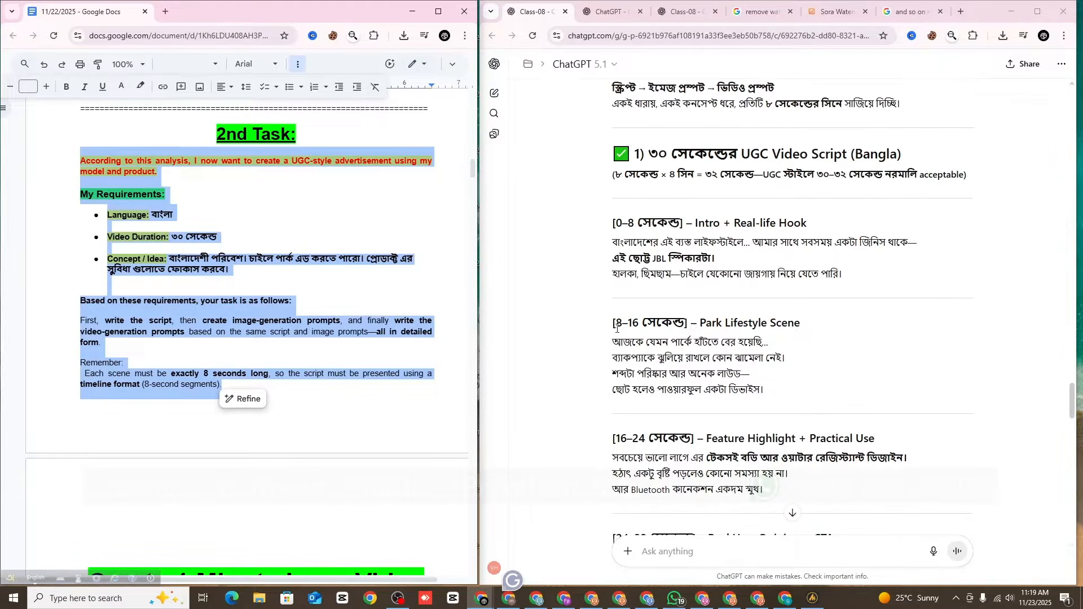
pyautogui.moveTo(612, 342); pyautogui.dragTo(767, 390)
pyautogui.scroll(-2, 622, 332)
pyautogui.scroll(-3, 654, 338)
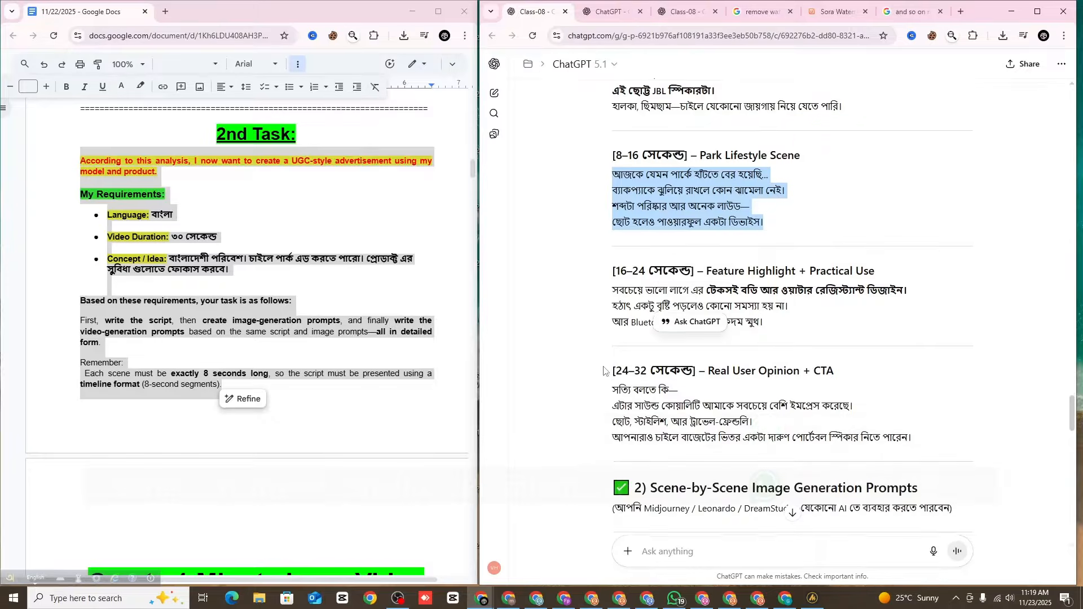
pyautogui.scroll(3, 689, 354)
pyautogui.scroll(4, 690, 353)
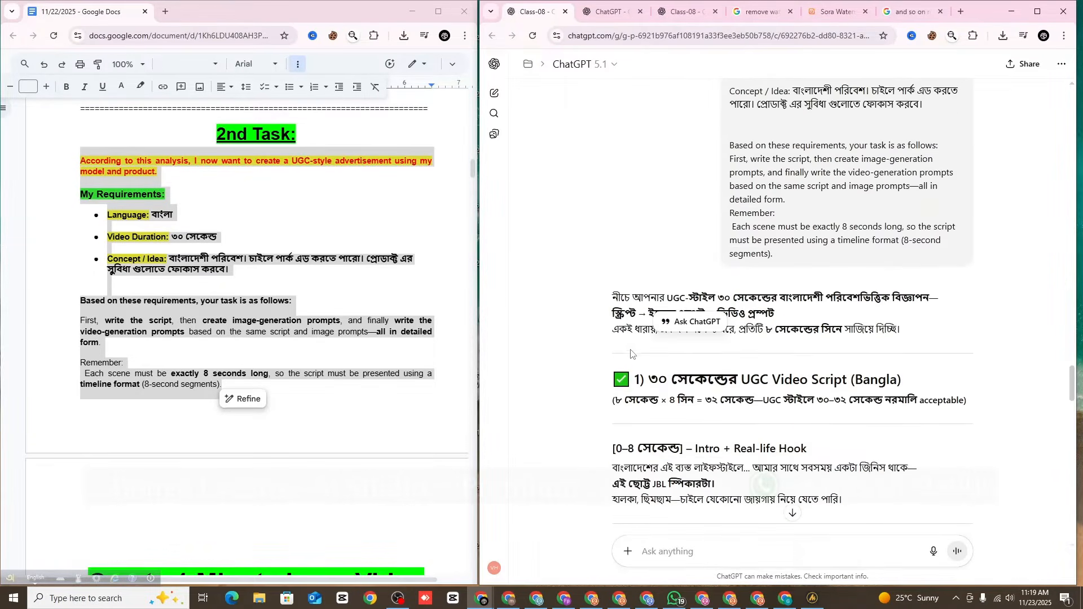
pyautogui.click(673, 260)
pyautogui.moveTo(673, 260); pyautogui.dragTo(909, 266)
pyautogui.scroll(-8, 700, 299)
pyautogui.scroll(-2, 699, 291)
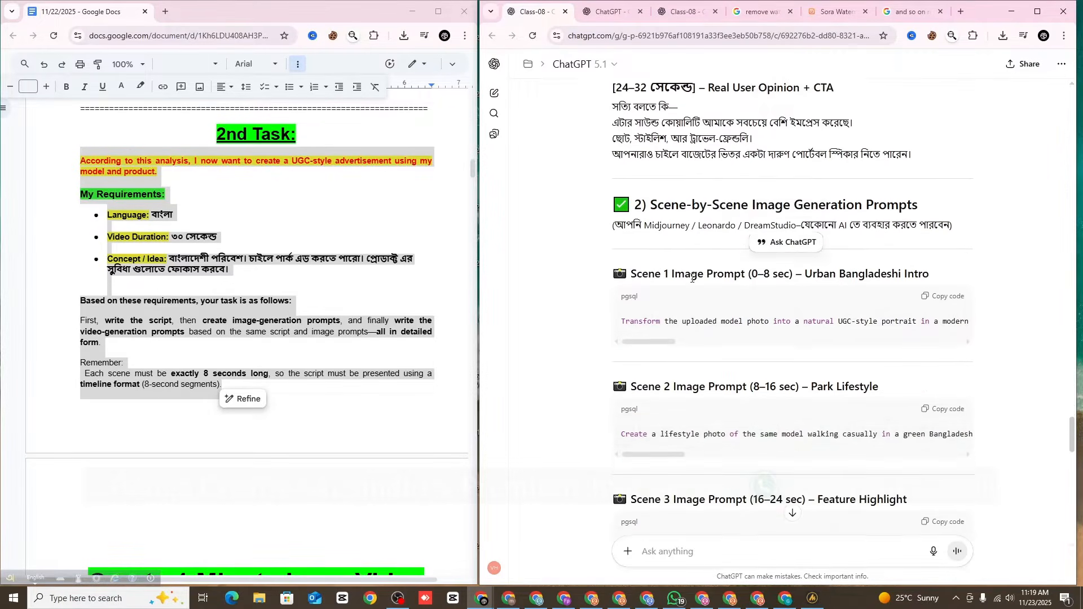
# - Examine the scene-by-scene image generation prompts and video generation prompts in ChatGPT's reply, marking both section headings
pyautogui.moveTo(753, 204); pyautogui.dragTo(925, 206)
pyautogui.scroll(-5, 712, 261)
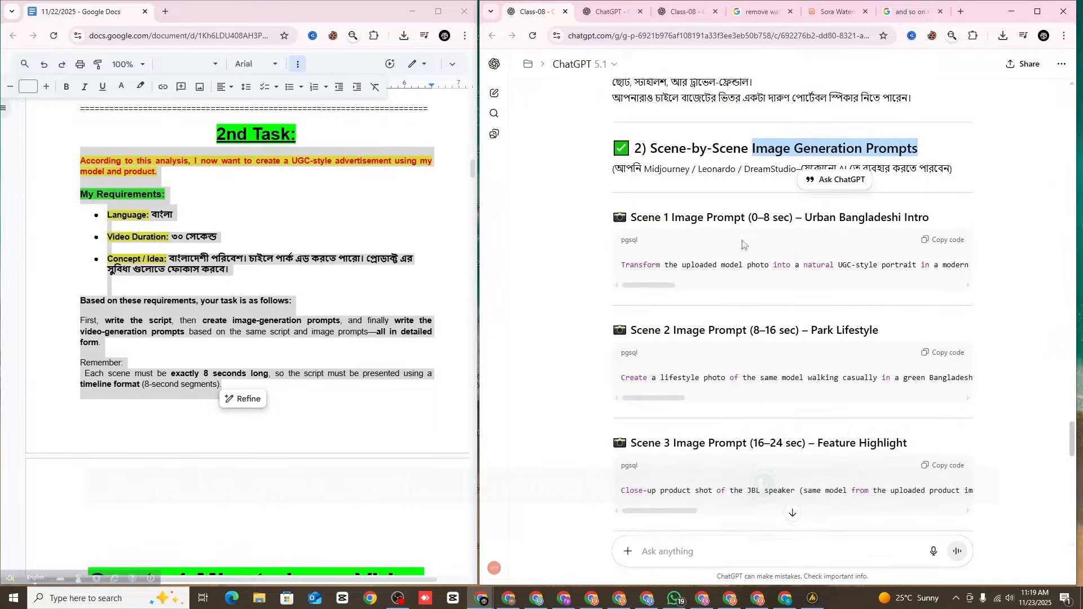
pyautogui.scroll(-4, 712, 261)
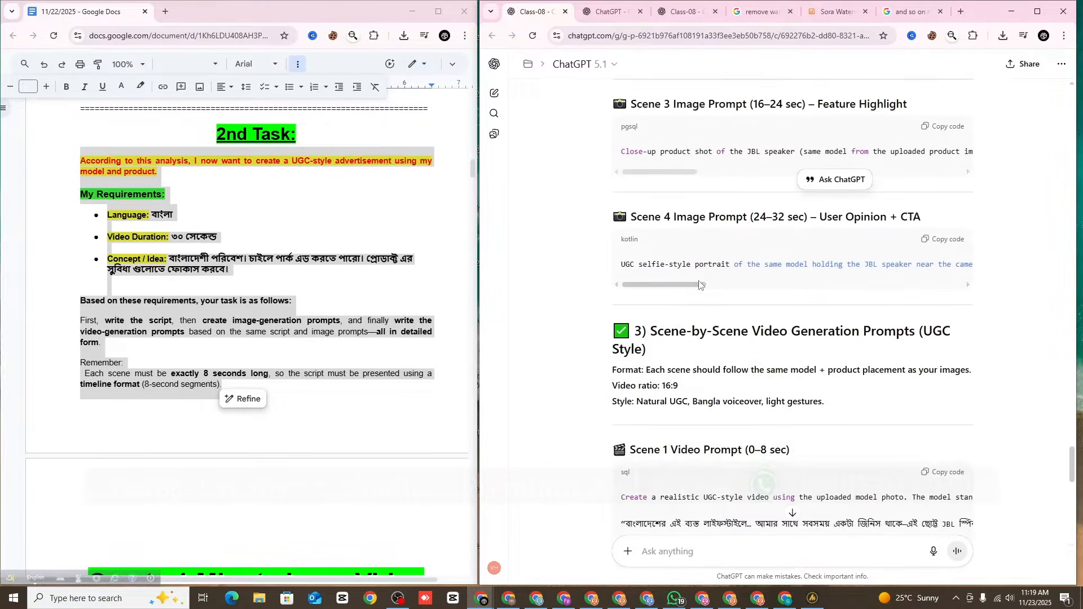
pyautogui.moveTo(790, 224); pyautogui.dragTo(933, 219)
pyautogui.scroll(-1, 788, 249)
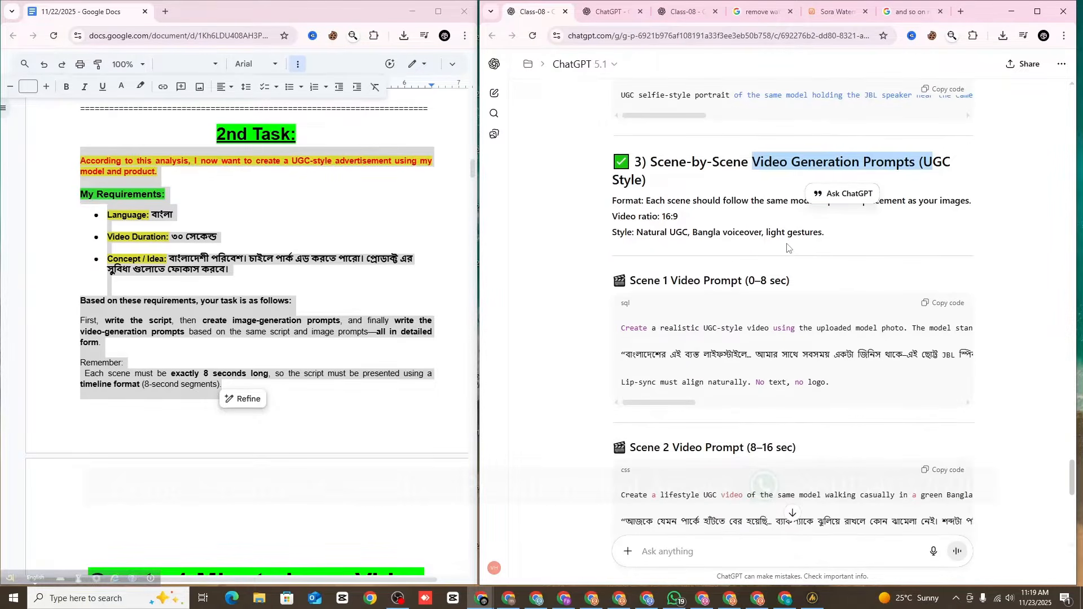
pyautogui.scroll(-1, 787, 250)
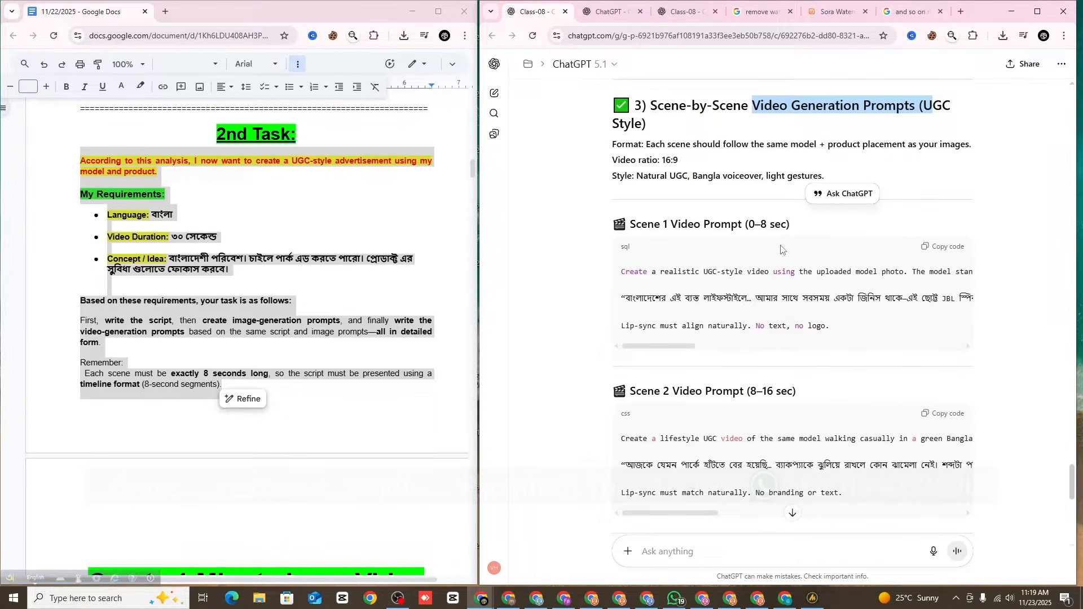
pyautogui.scroll(-5, 780, 249)
pyautogui.scroll(1, 779, 293)
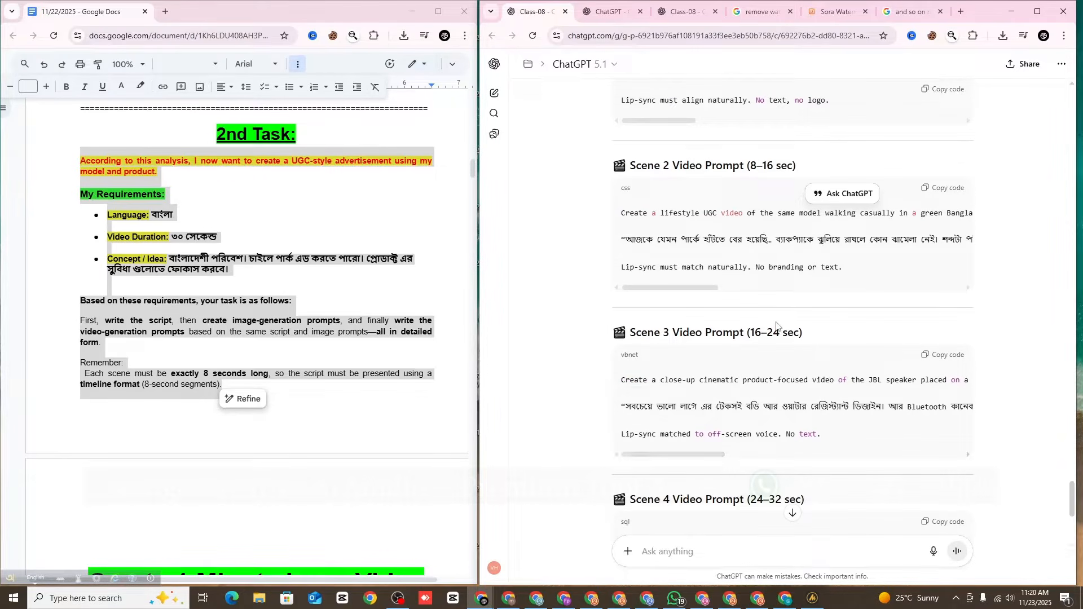
pyautogui.scroll(6, 778, 321)
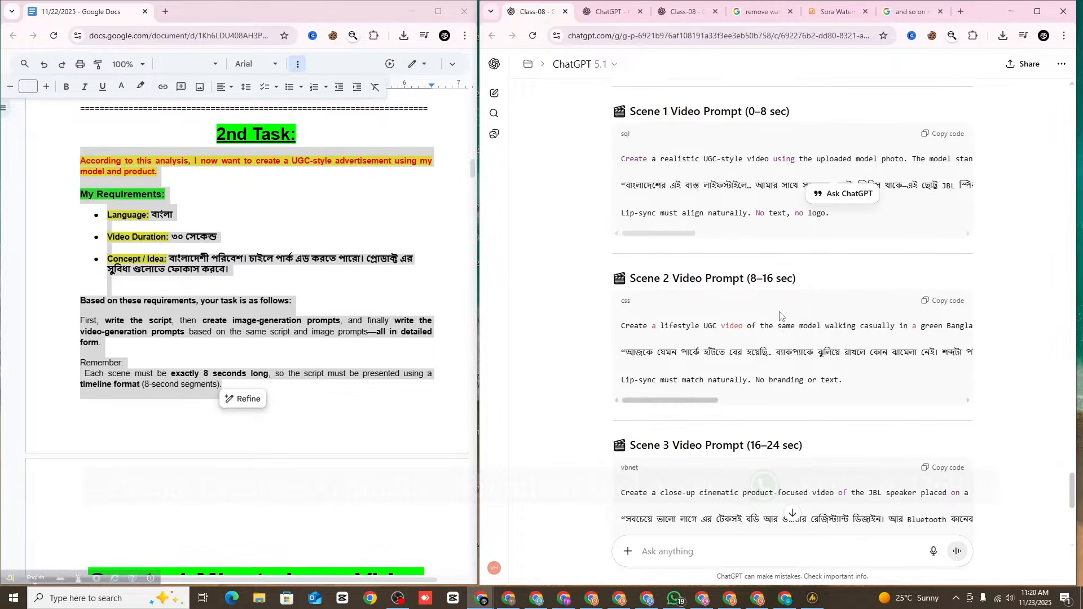
pyautogui.scroll(12, 780, 315)
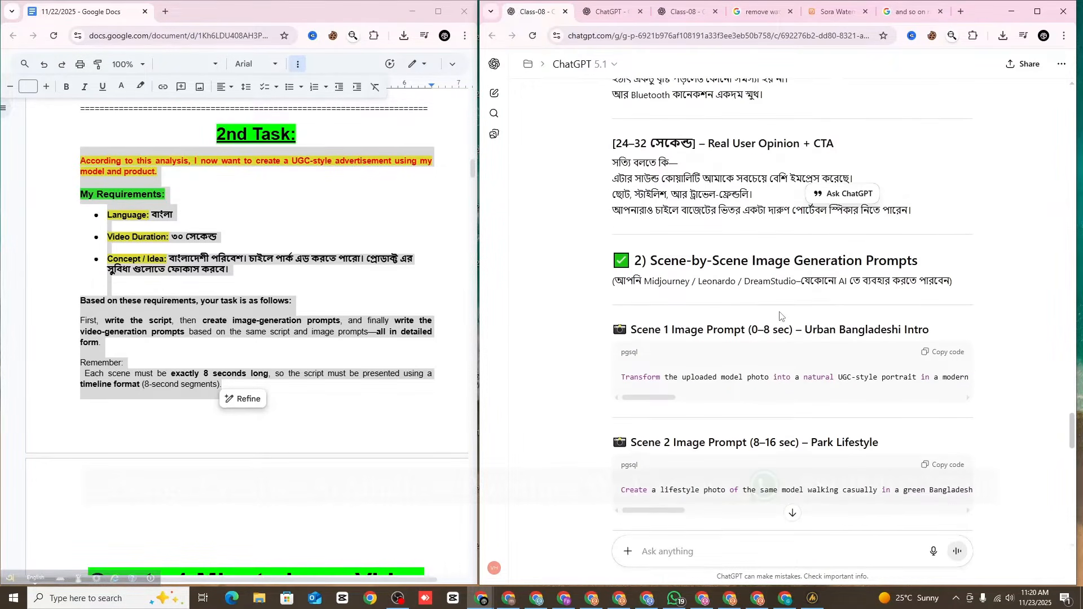
pyautogui.scroll(-5, 780, 311)
pyautogui.scroll(-4, 780, 312)
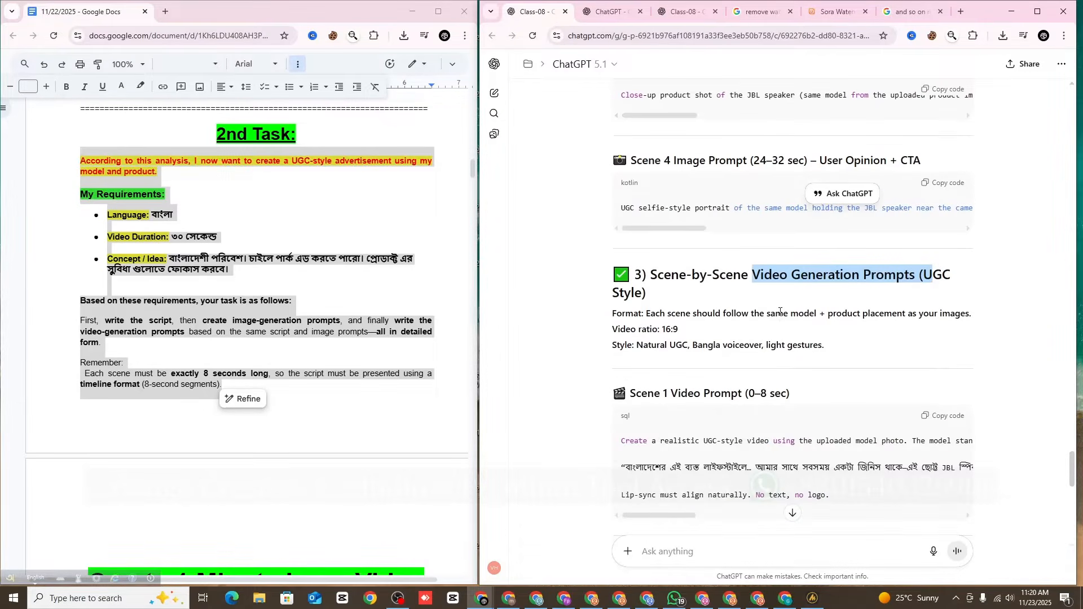
pyautogui.scroll(-6, 780, 312)
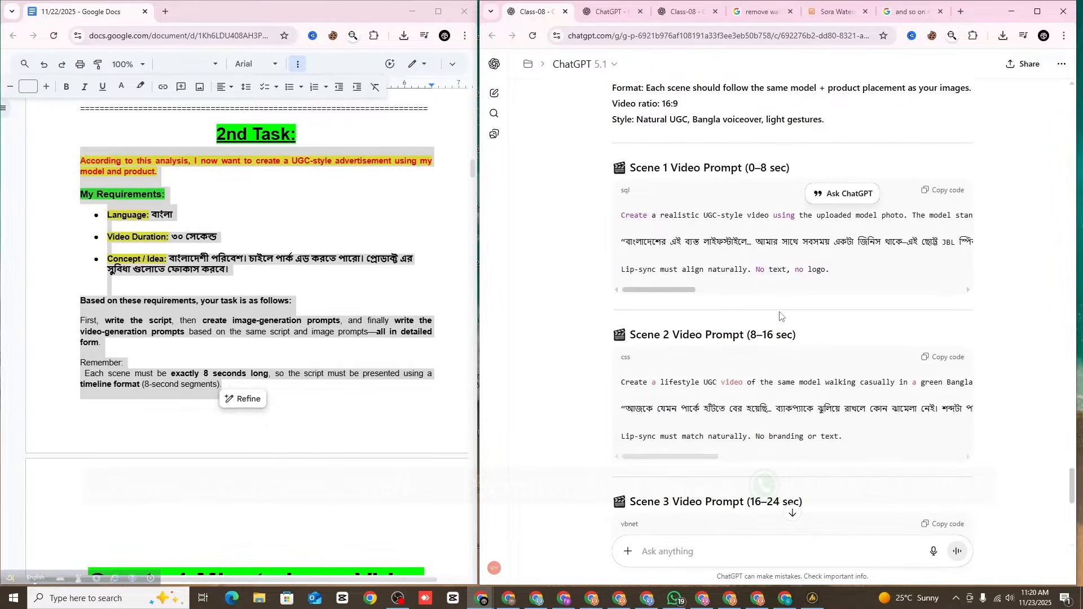
pyautogui.scroll(-2, 780, 315)
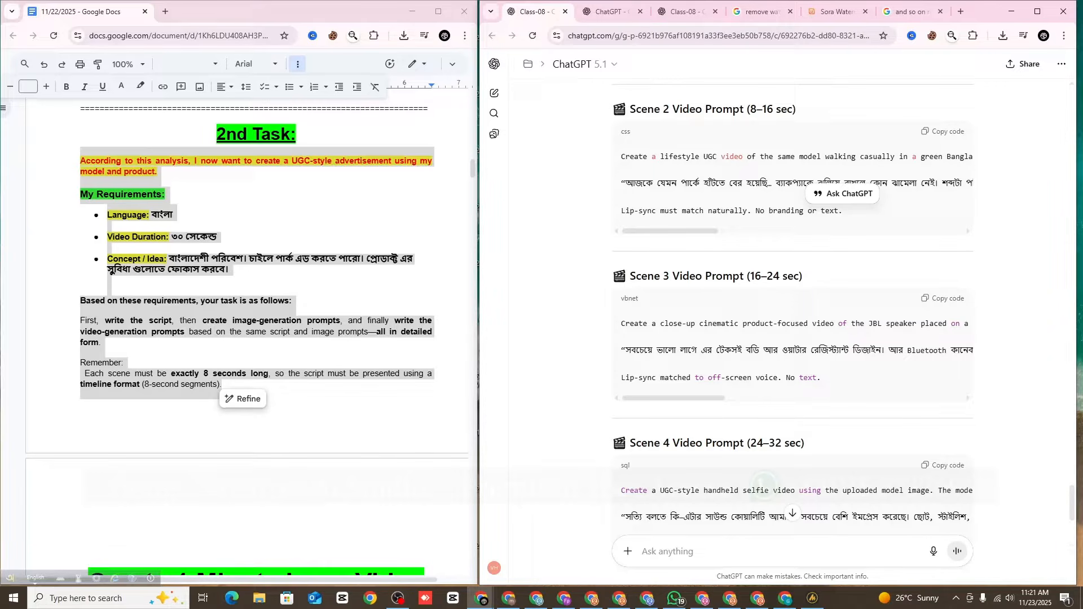
# - Switch to the Google Flow project window and place it over the document, beside the ChatGPT image generation prompts
pyautogui.click(509, 597)
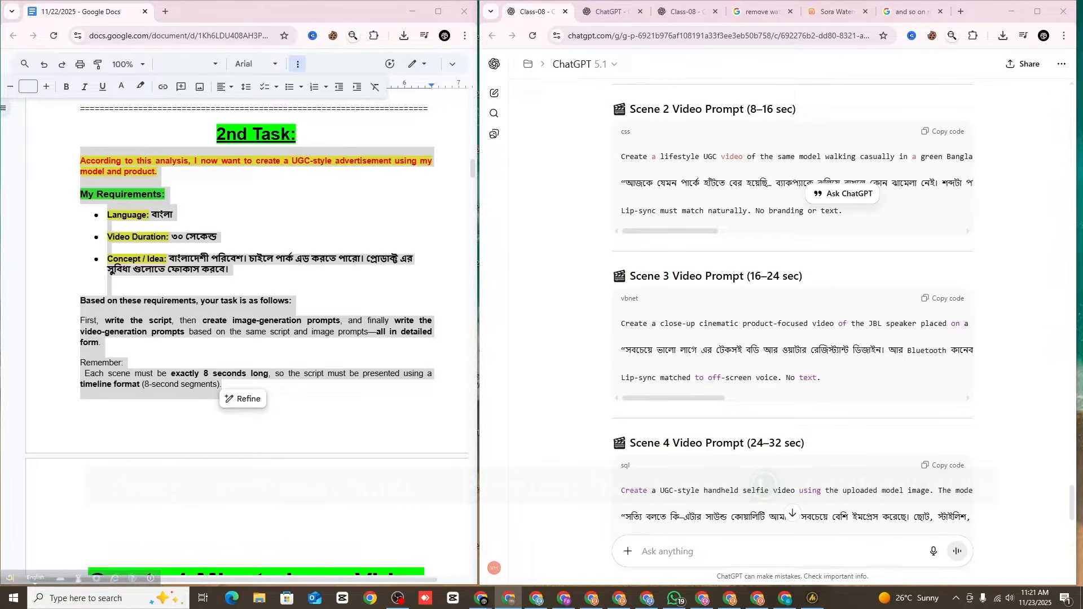
pyautogui.scroll(10, 727, 423)
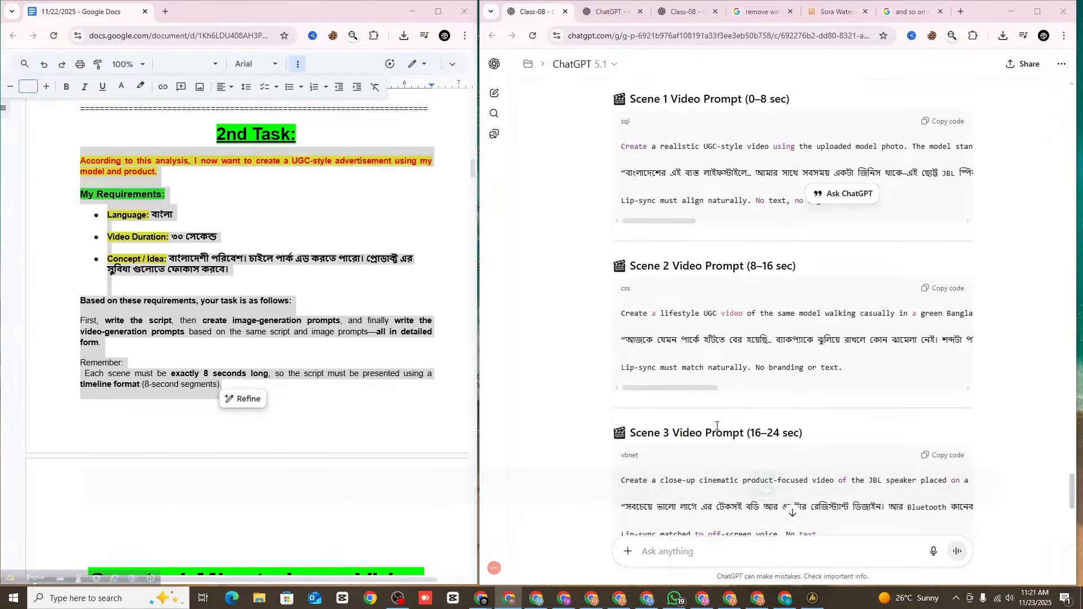
pyautogui.scroll(7, 727, 423)
pyautogui.scroll(-7, 731, 423)
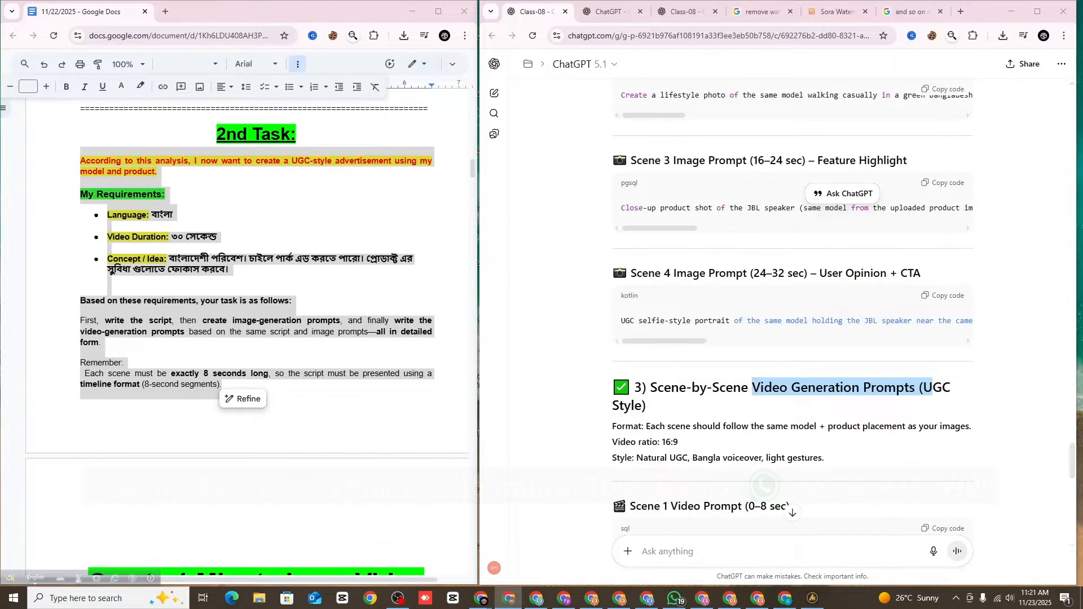
pyautogui.scroll(3, 853, 403)
pyautogui.scroll(2, 852, 403)
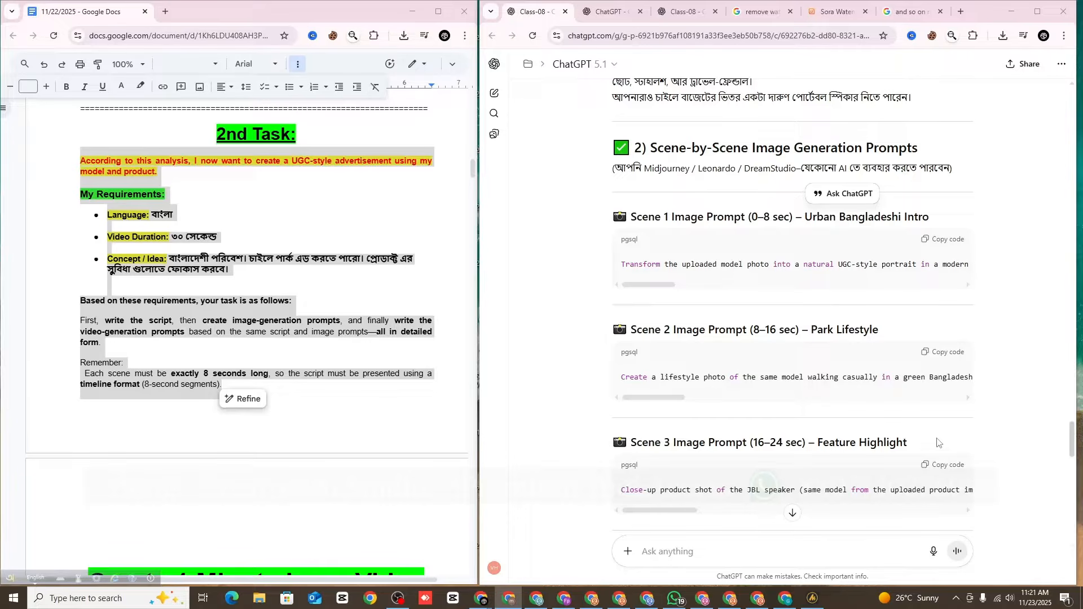
pyautogui.scroll(3, 889, 434)
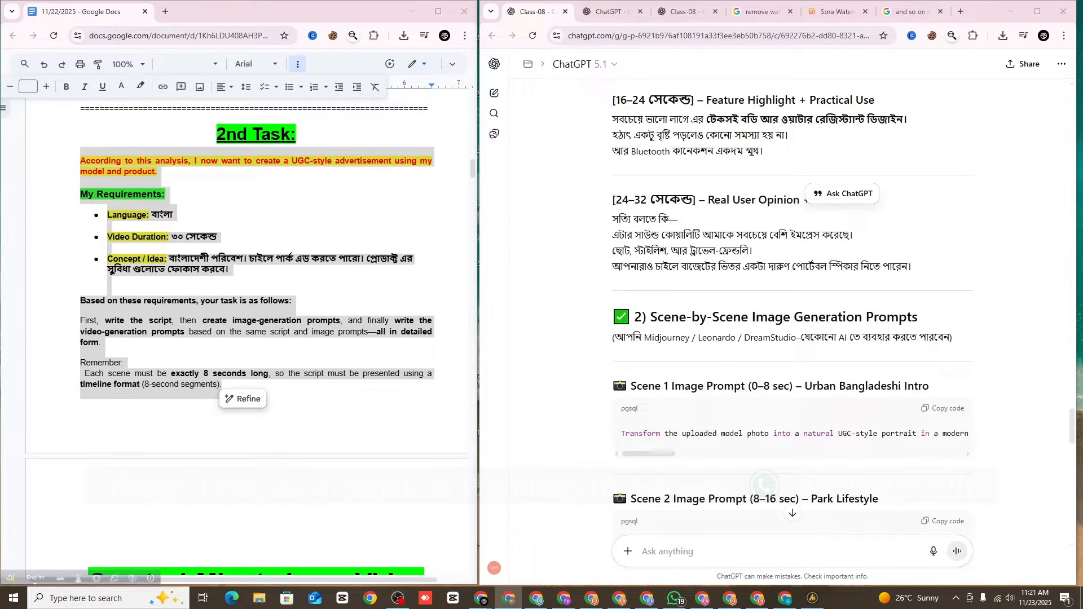
pyautogui.moveTo(920, 44); pyautogui.dragTo(575, 62)
pyautogui.moveTo(675, 60); pyautogui.dragTo(716, 25)
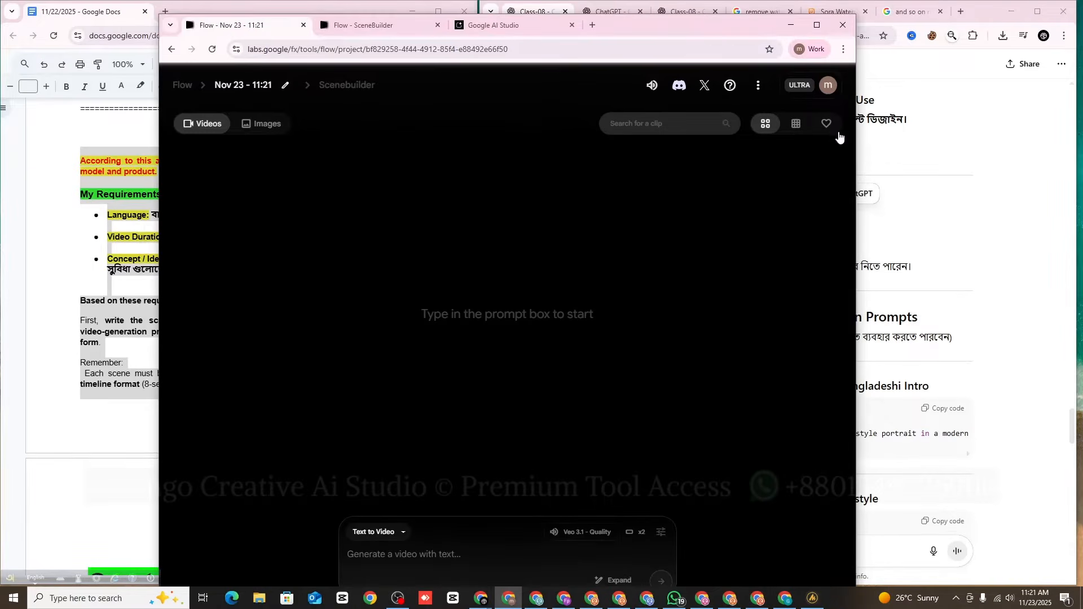
pyautogui.moveTo(857, 152); pyautogui.dragTo(727, 164)
pyautogui.moveTo(633, 27); pyautogui.dragTo(472, 13)
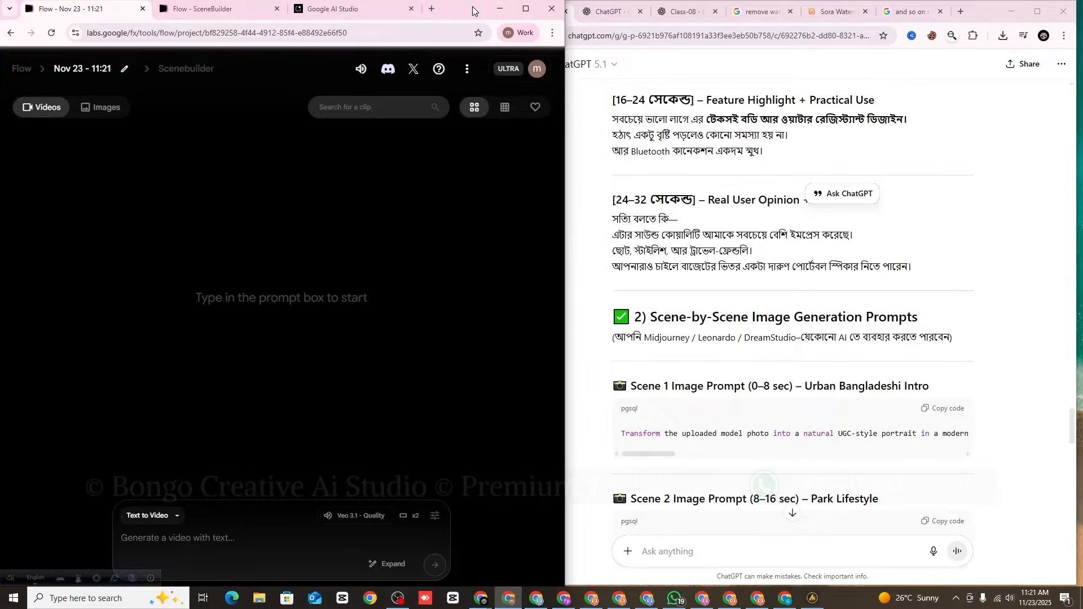
# - Resize the Flow and ChatGPT windows to sit side by side without overlapping, with Flow extending down to the taskbar
pyautogui.moveTo(568, 134); pyautogui.dragTo(624, 187)
pyautogui.click(986, 20)
pyautogui.moveTo(511, 187); pyautogui.dragTo(624, 187)
pyautogui.moveTo(502, 11)
pyautogui.mouseDown()
pyautogui.moveTo(503, 33)
pyautogui.moveTo(510, 12)
pyautogui.mouseUp()
pyautogui.moveTo(625, 112); pyautogui.dragTo(624, 112)
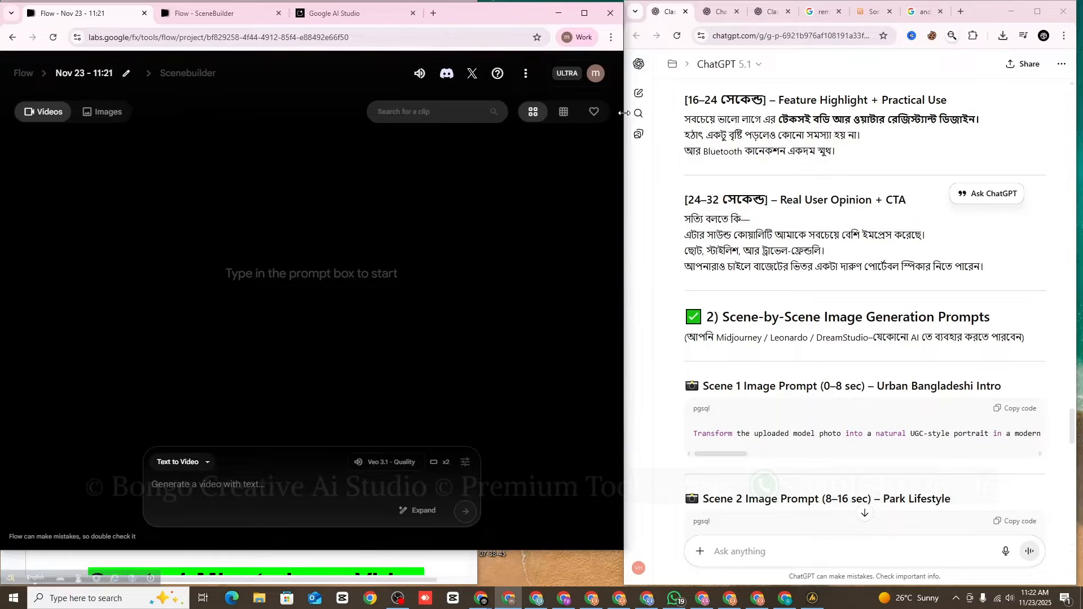
pyautogui.moveTo(484, 551); pyautogui.dragTo(484, 586)
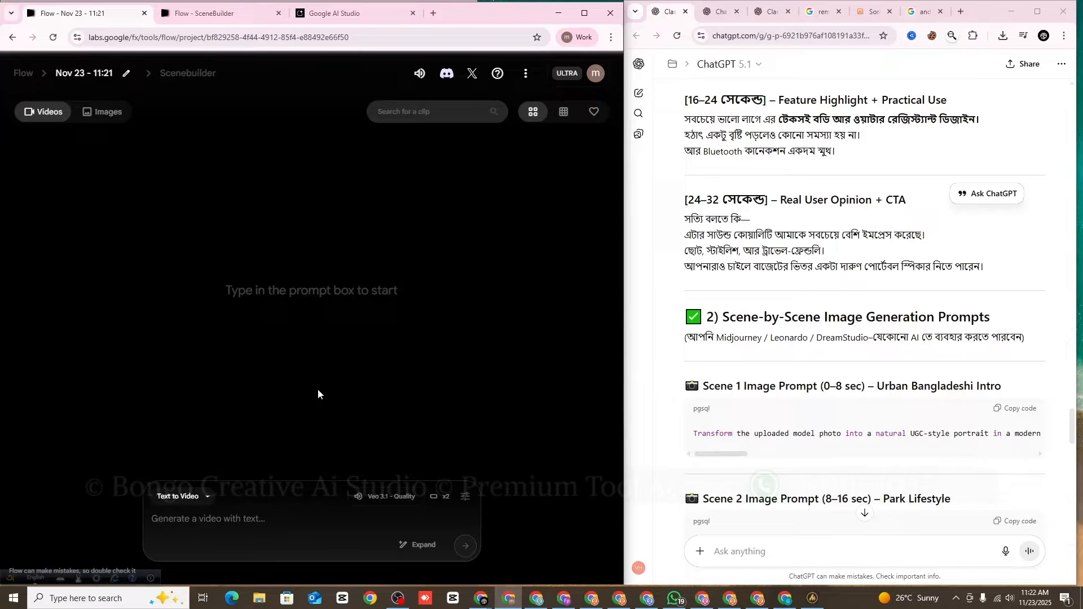
# - Switch the Flow prompt mode to Create Image and upload the JBL speaker photo 41KDaM4+beL._AC_ from Downloads as a reference
pyautogui.click(200, 497)
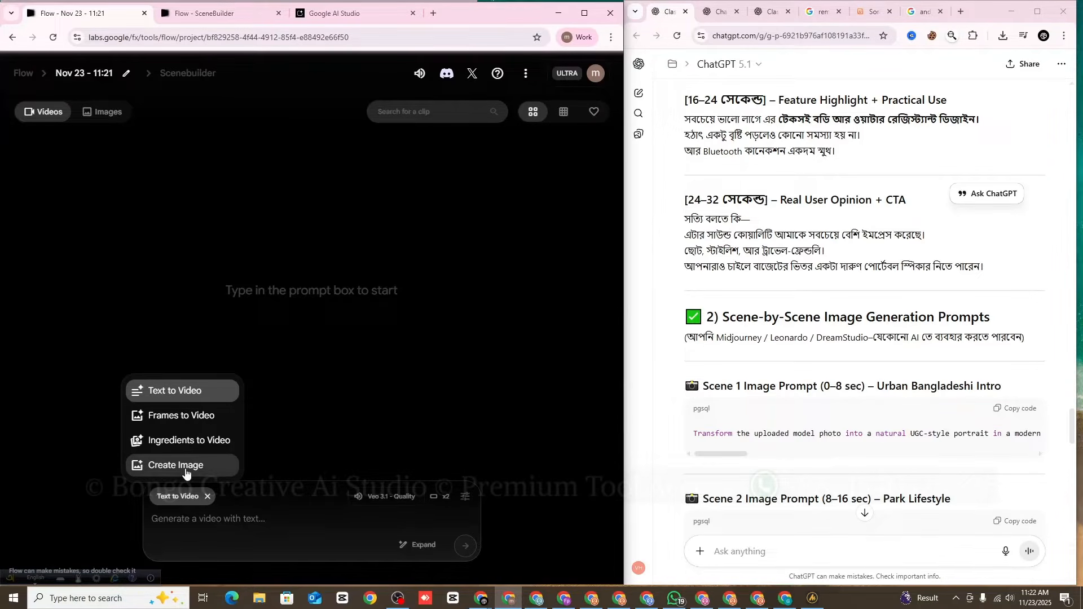
pyautogui.click(185, 472)
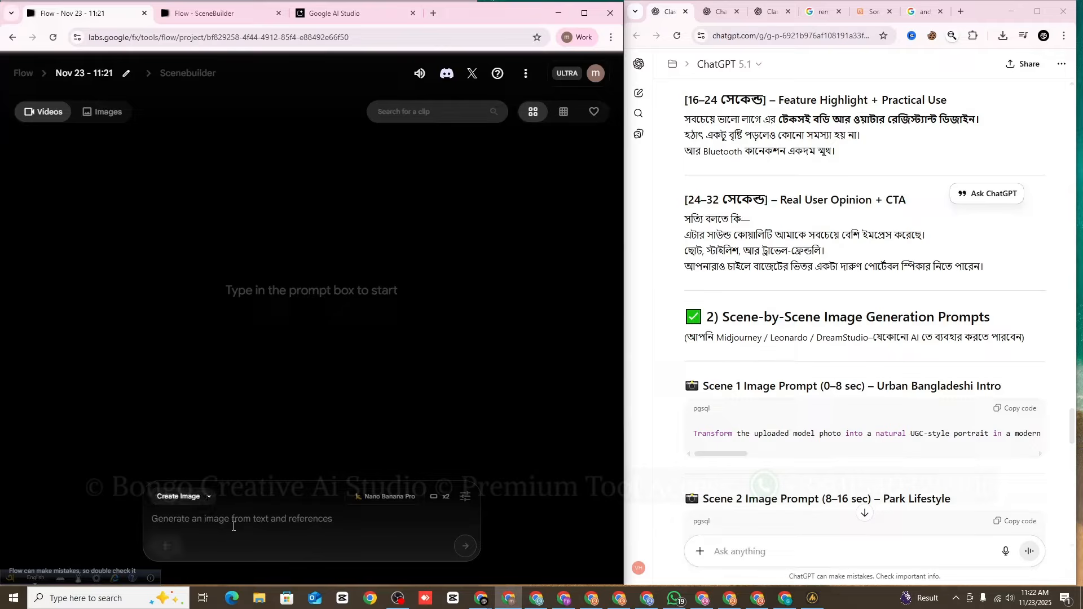
pyautogui.click(171, 550)
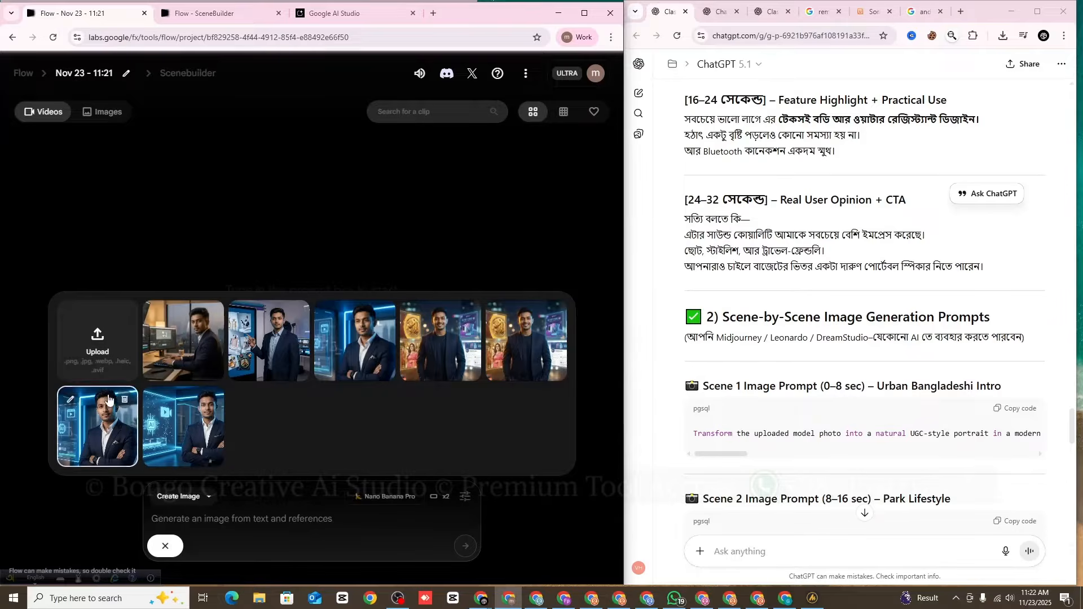
pyautogui.click(100, 354)
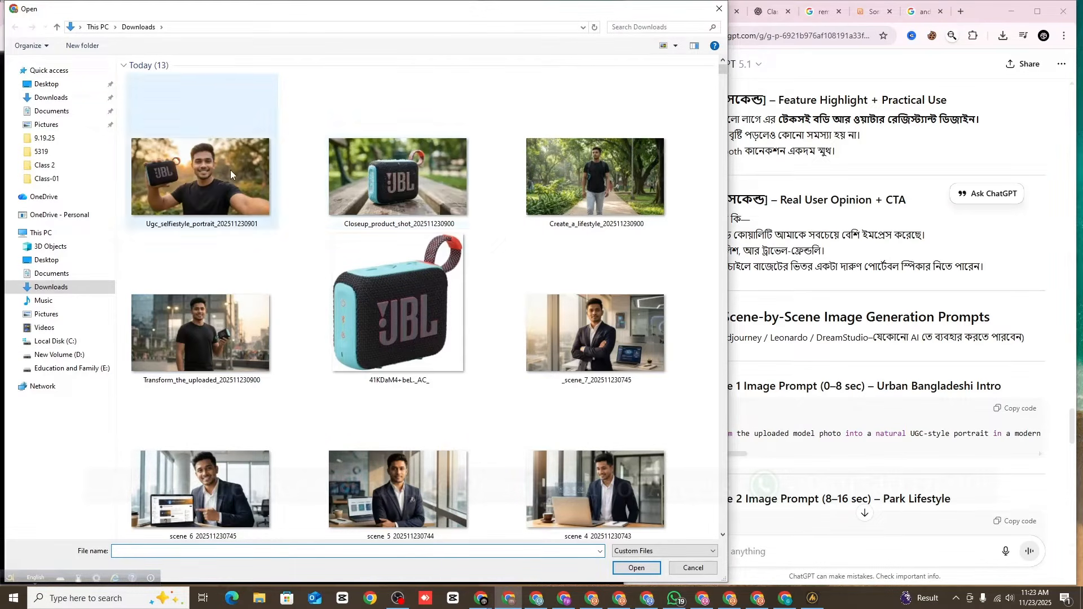
pyautogui.click(408, 306)
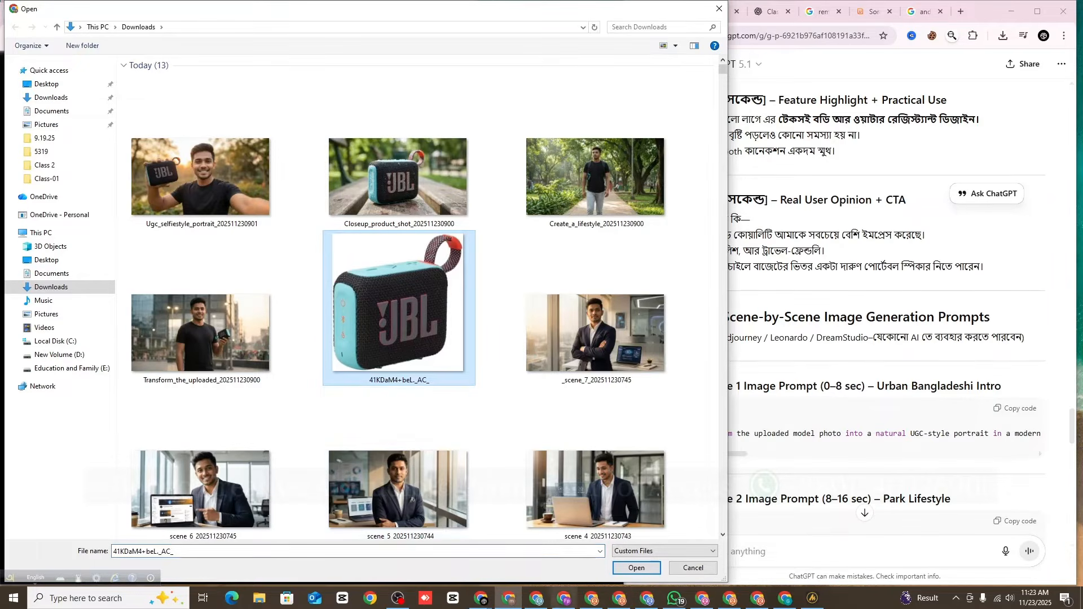
pyautogui.click(636, 567)
# - Crop the uploaded speaker image to Portrait and save it as an ingredient
pyautogui.click(410, 511)
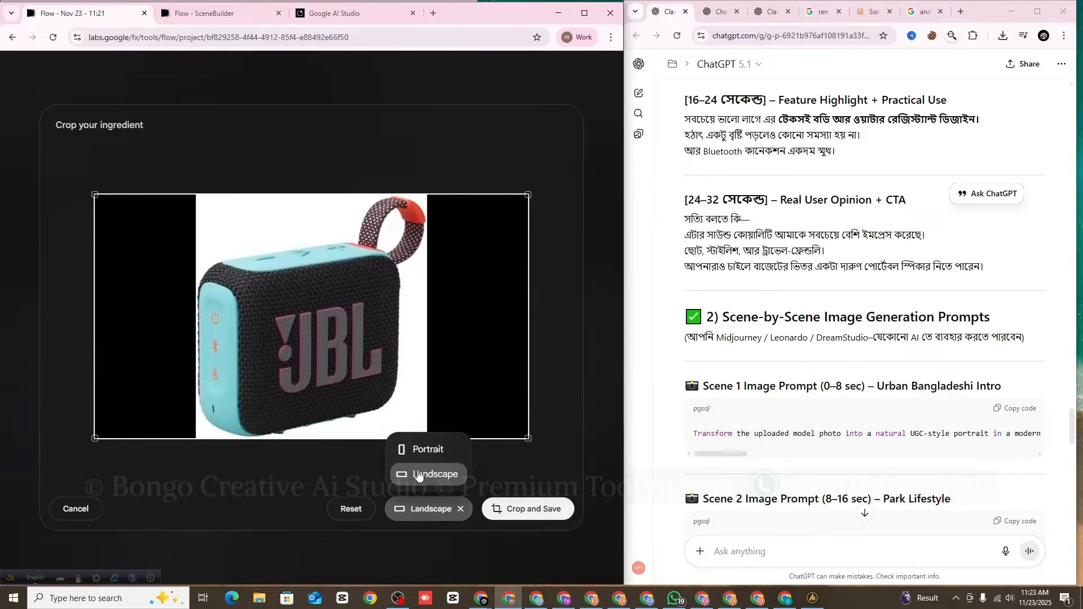
pyautogui.click(427, 449)
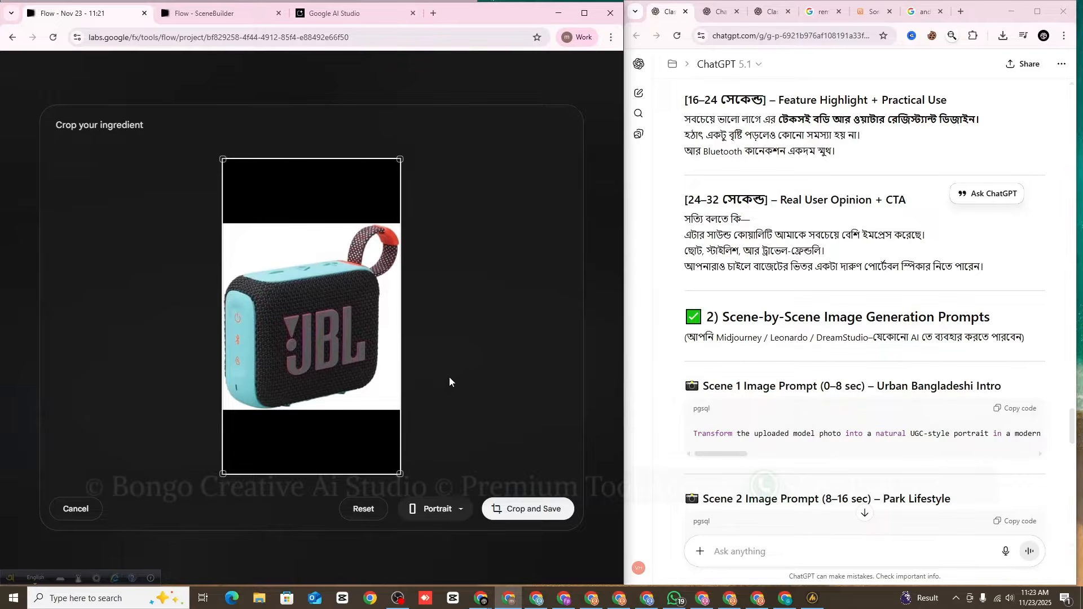
pyautogui.click(511, 509)
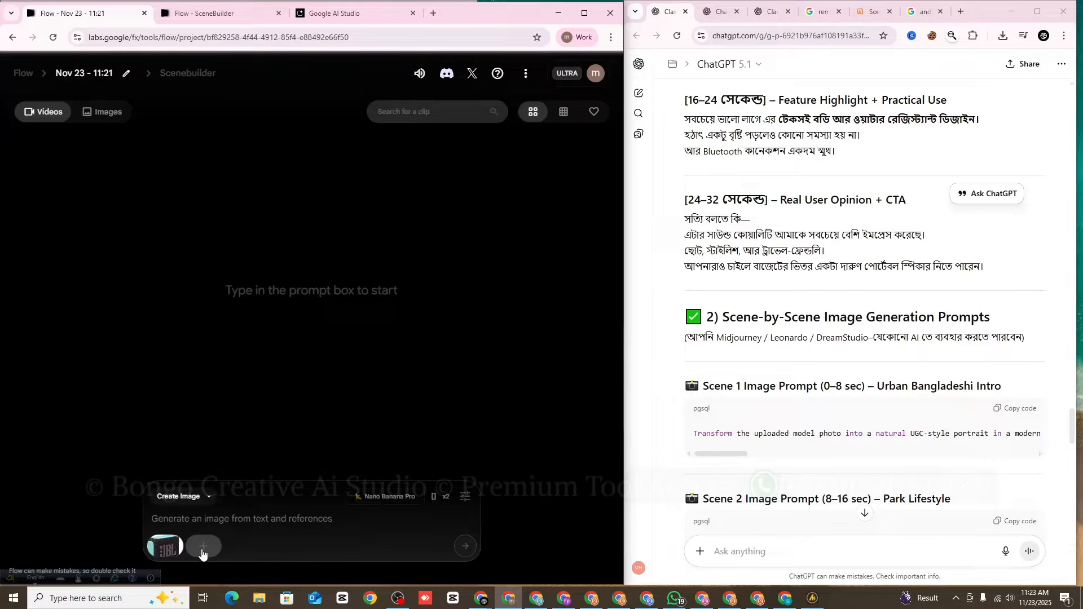
# - Upload the photo of the male model in a black T-shirt as a second reference and save it with a Portrait crop
pyautogui.click(202, 552)
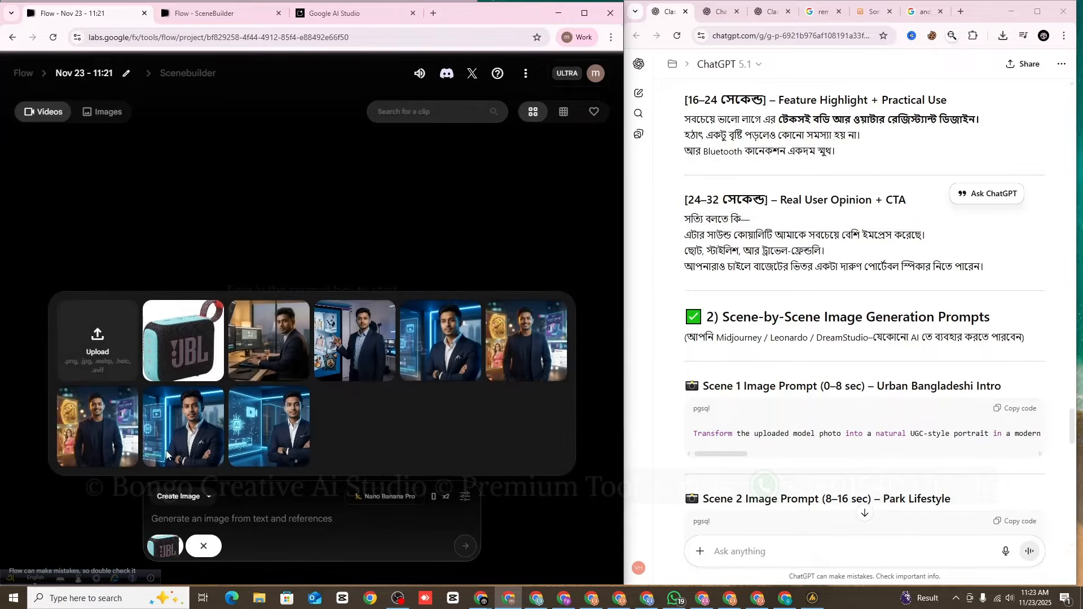
pyautogui.click(104, 362)
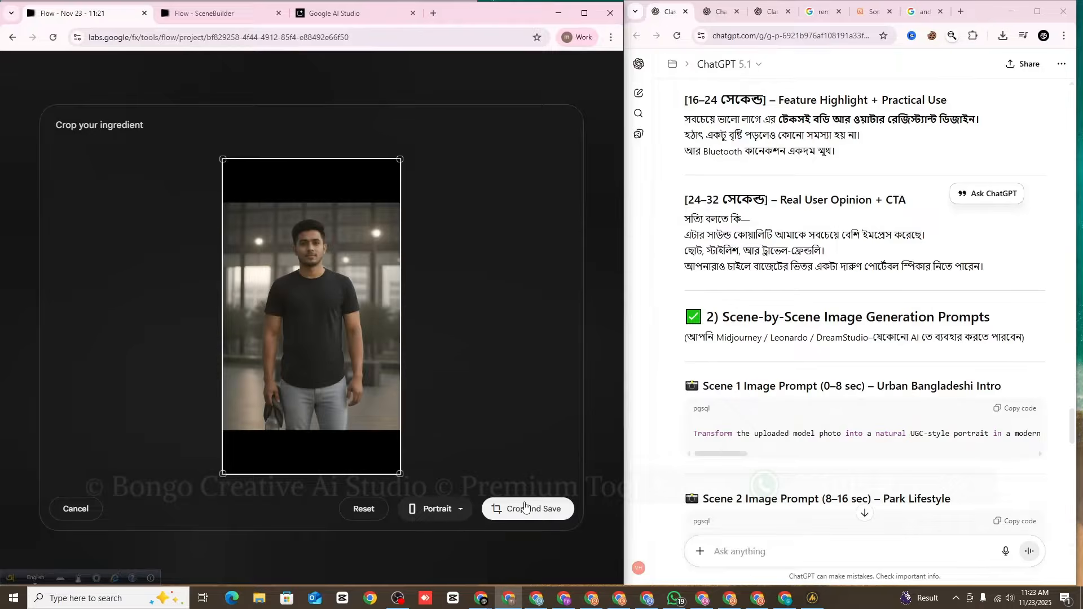
pyautogui.click(523, 506)
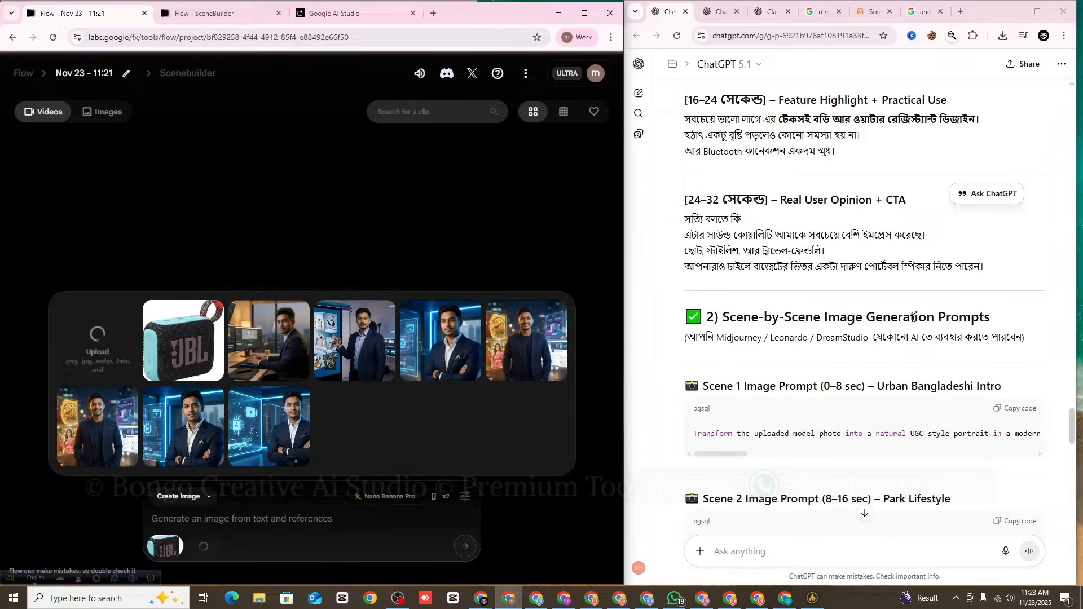
# - Copy the Scene 1 Image Prompt (Urban Bangladeshi Intro) from ChatGPT and paste it into the Flow image prompt
pyautogui.scroll(-2, 895, 307)
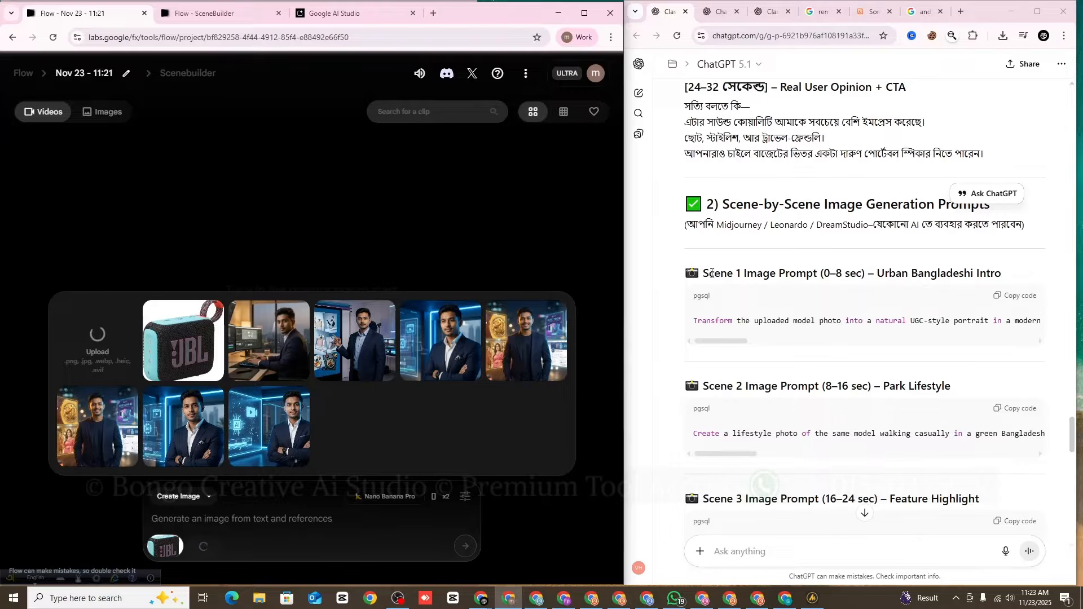
pyautogui.scroll(-3, 722, 282)
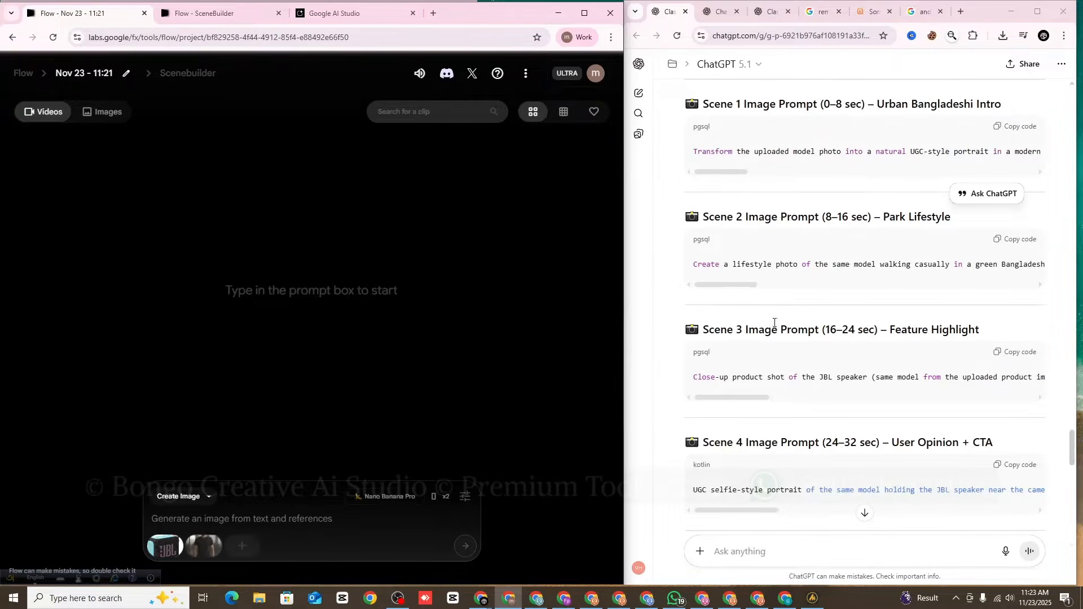
pyautogui.scroll(1, 736, 322)
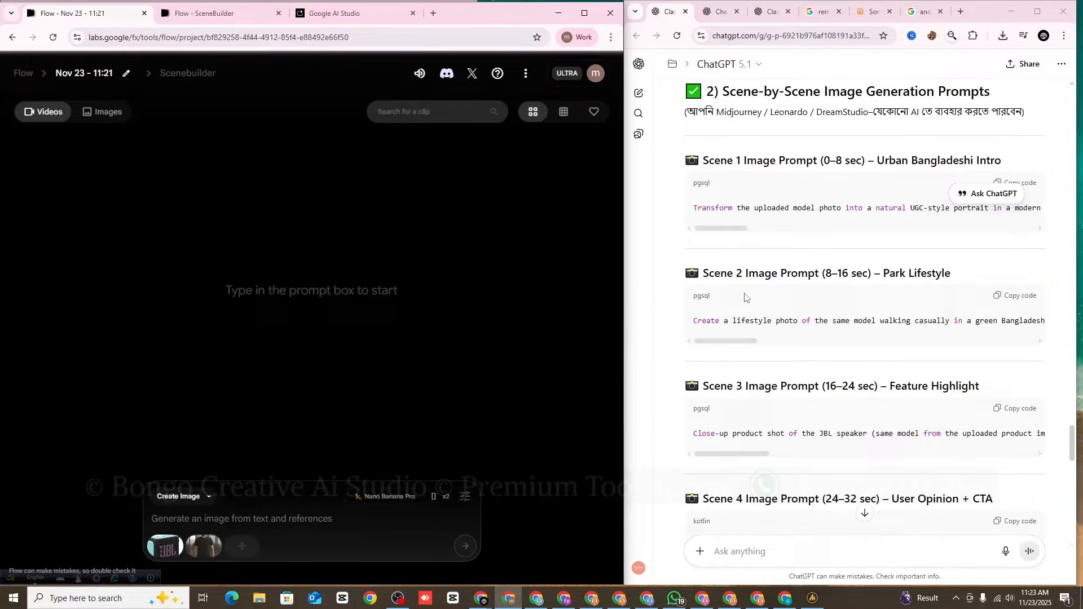
pyautogui.scroll(1, 753, 237)
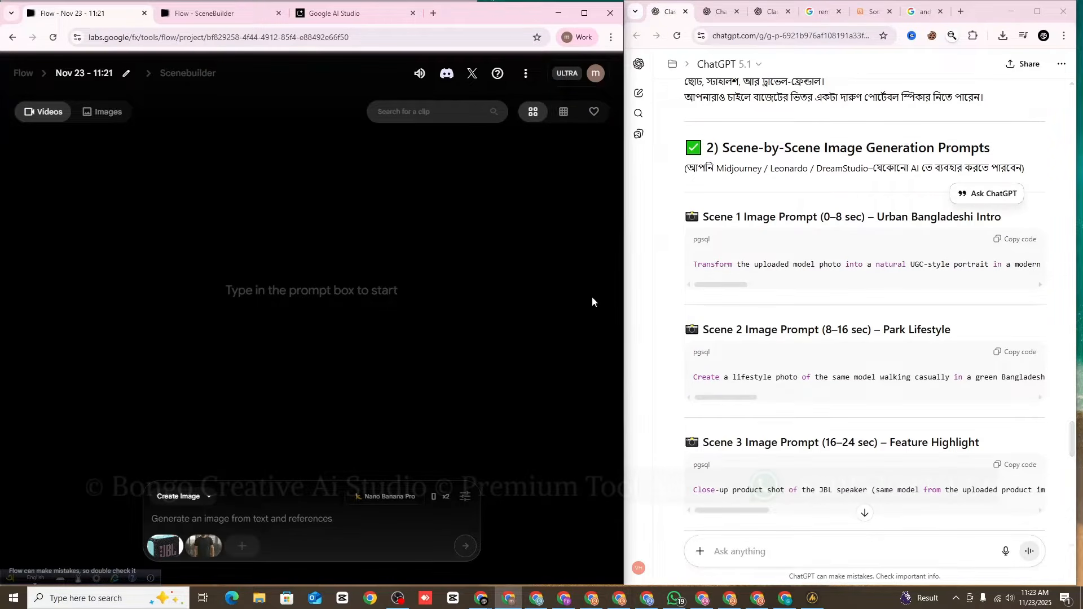
pyautogui.moveTo(705, 218); pyautogui.dragTo(828, 233)
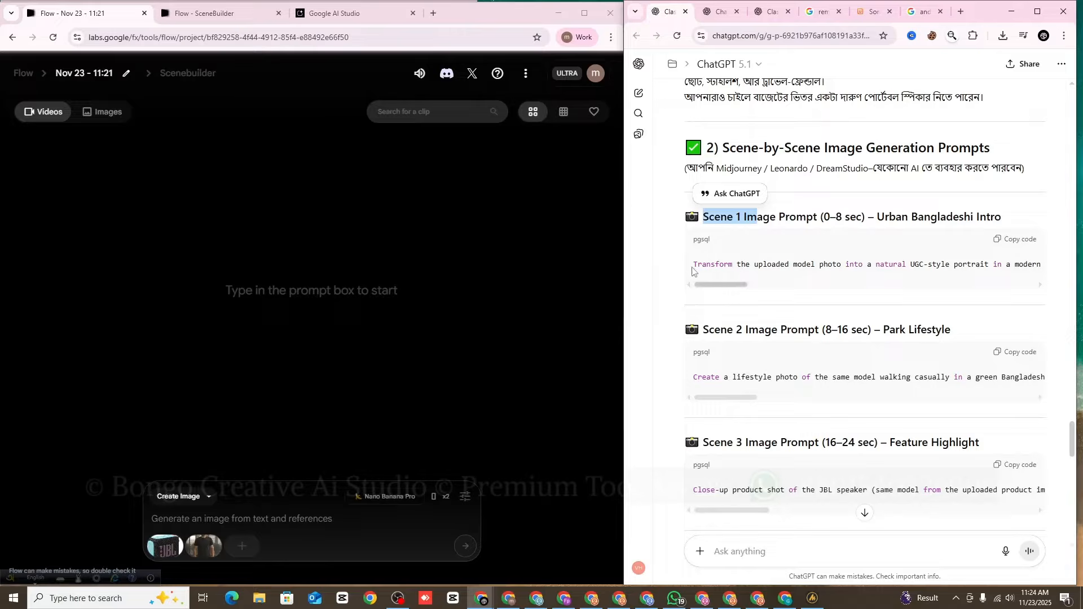
pyautogui.moveTo(713, 285)
pyautogui.mouseDown()
pyautogui.moveTo(1015, 292)
pyautogui.moveTo(712, 300)
pyautogui.mouseUp()
pyautogui.click(1003, 240)
pyautogui.moveTo(705, 168); pyautogui.dragTo(757, 320)
pyautogui.scroll(-2, 743, 321)
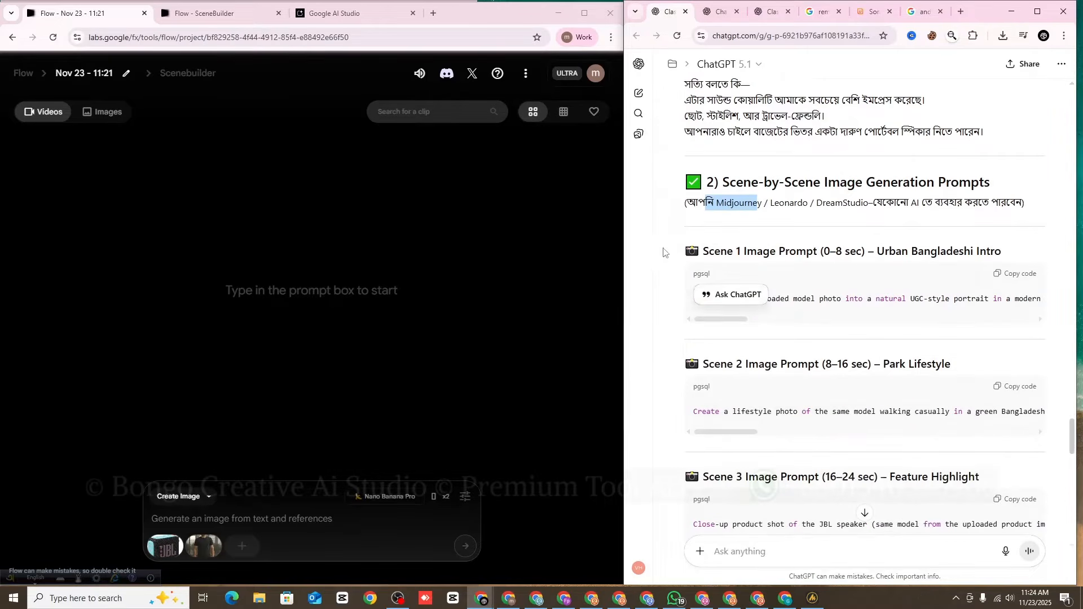
pyautogui.click(718, 270)
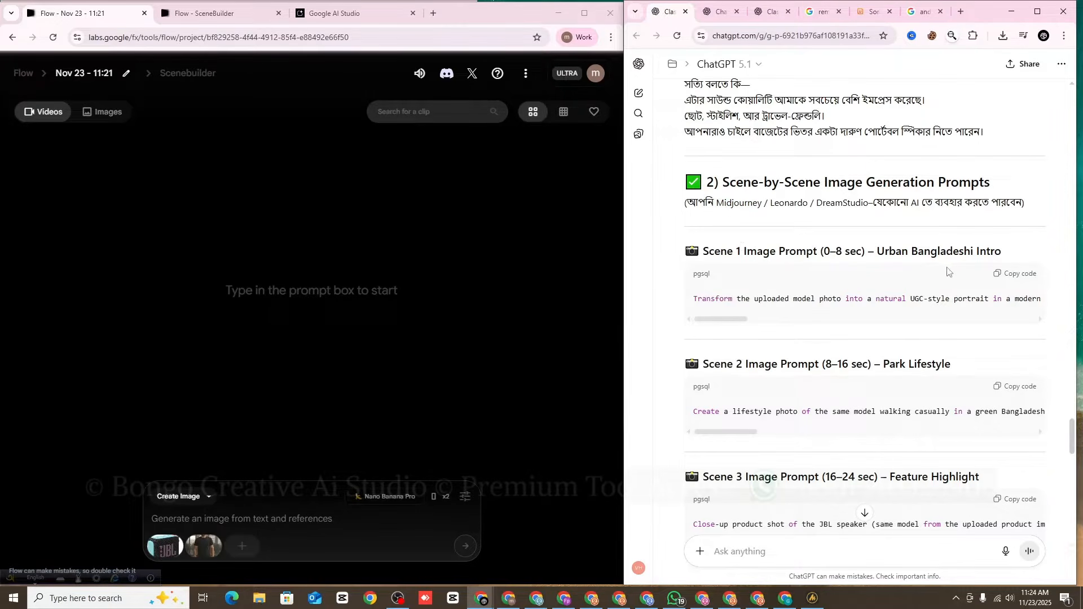
pyautogui.rightClick(234, 518)
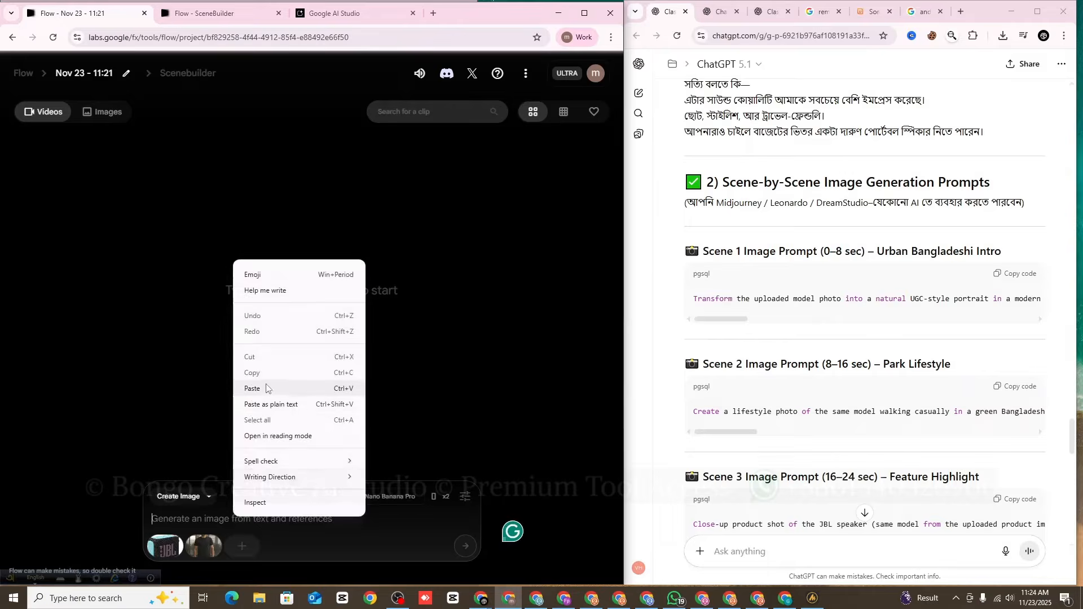
pyautogui.click(252, 388)
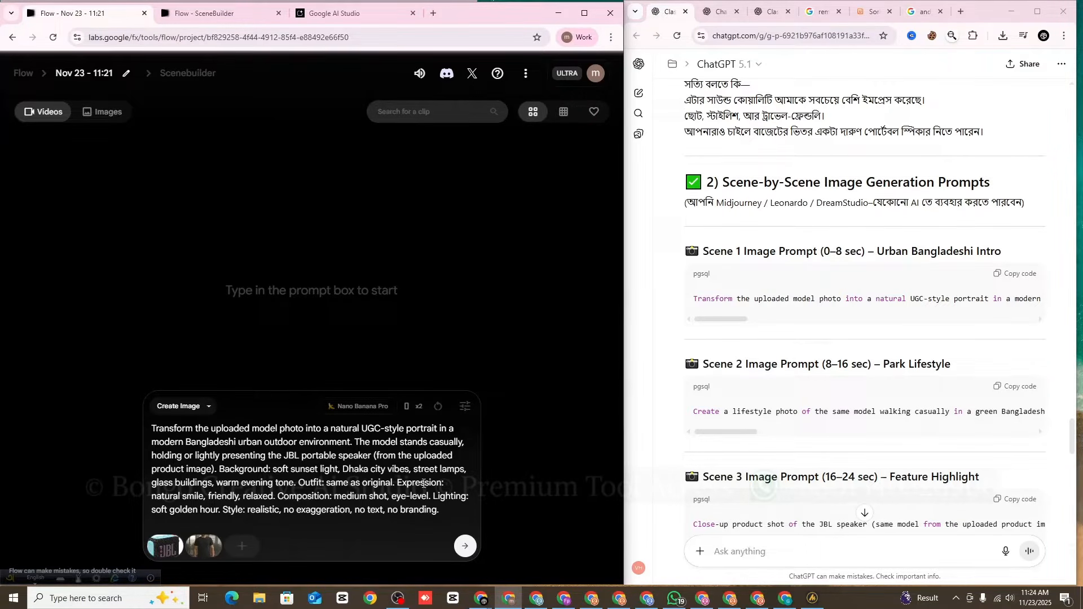
# - Set the aspect ratio to Landscape (16:9) with 2 outputs per prompt and generate the Scene 1 images
pyautogui.click(465, 406)
pyautogui.click(307, 310)
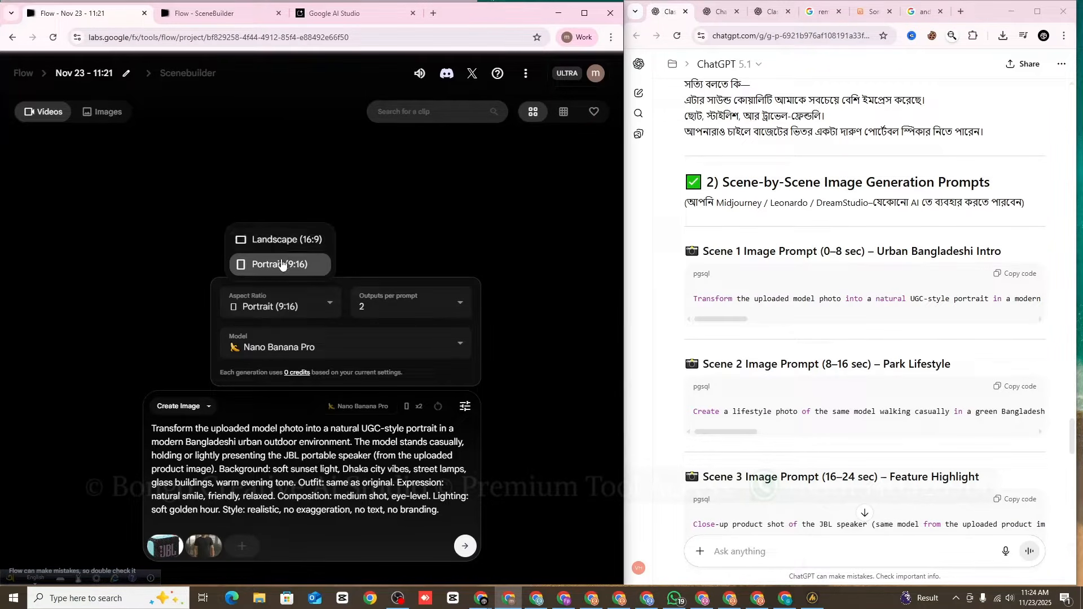
pyautogui.click(281, 239)
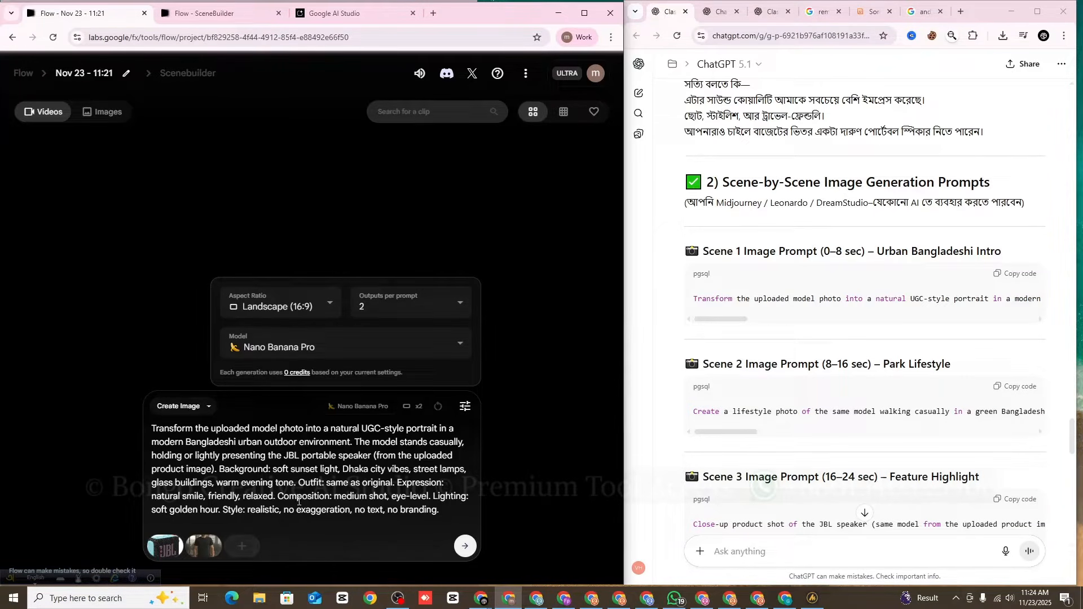
pyautogui.click(389, 319)
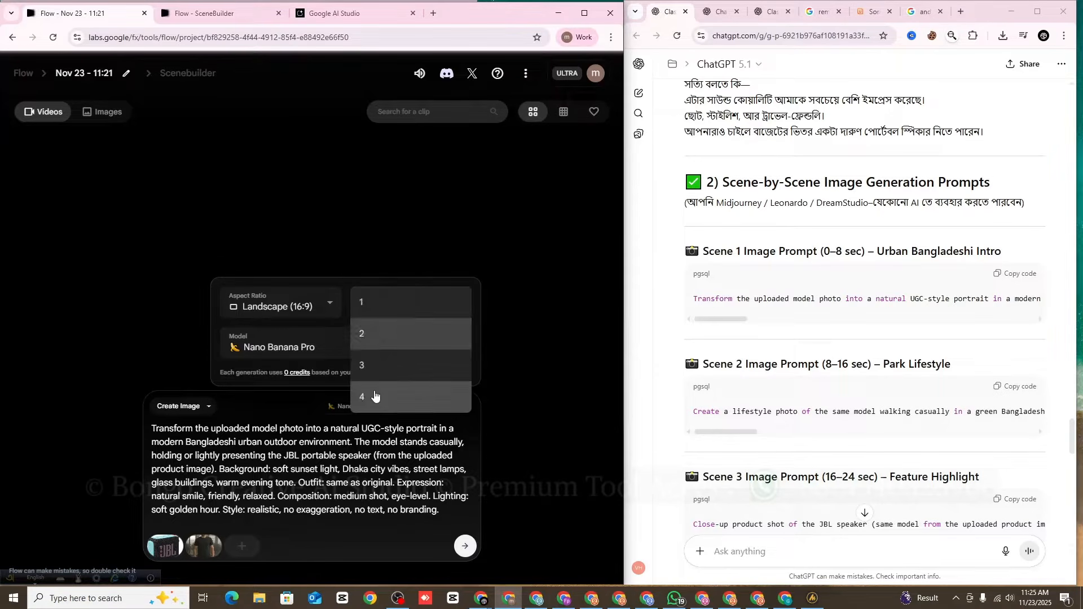
pyautogui.click(375, 342)
pyautogui.click(402, 500)
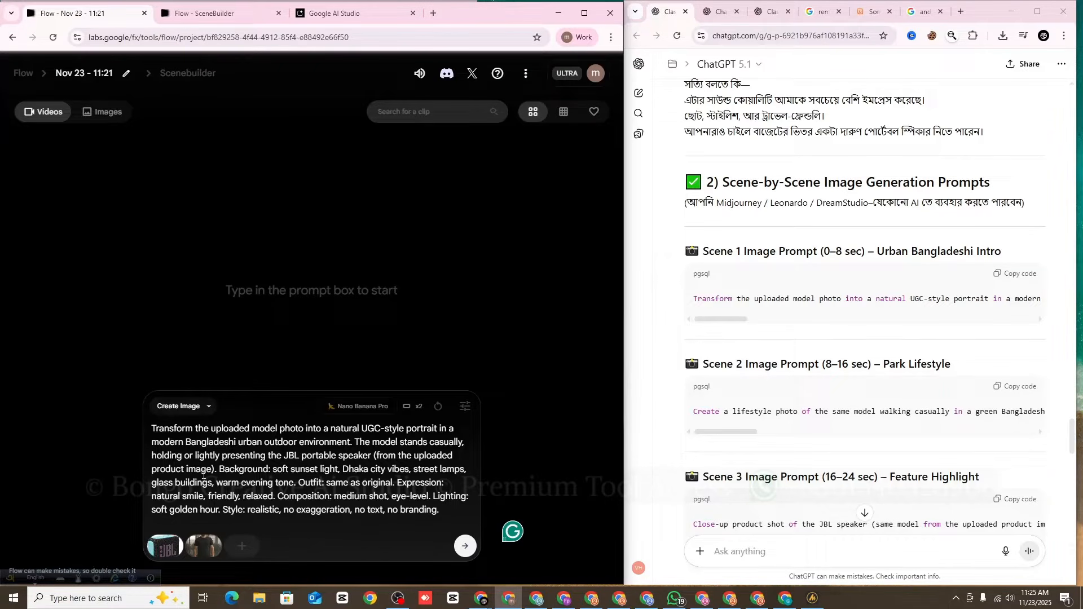
pyautogui.click(465, 546)
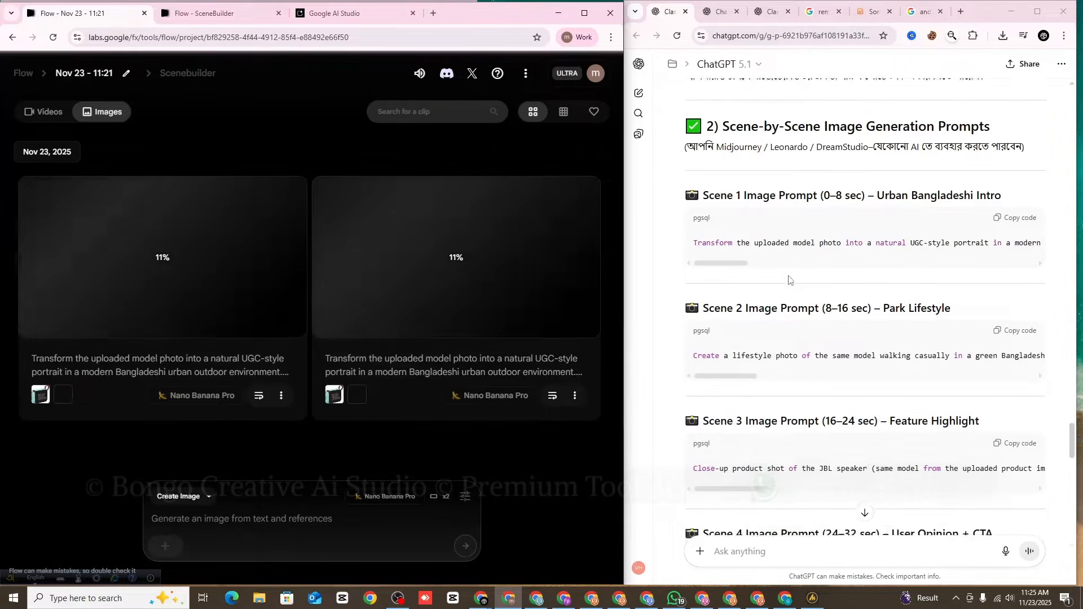
# - Review the remaining scene image prompts and the scene-by-scene video prompts in ChatGPT, ending at the Scene 1 Video Prompt heading
pyautogui.scroll(-3, 776, 268)
pyautogui.scroll(-2, 776, 269)
pyautogui.scroll(3, 774, 296)
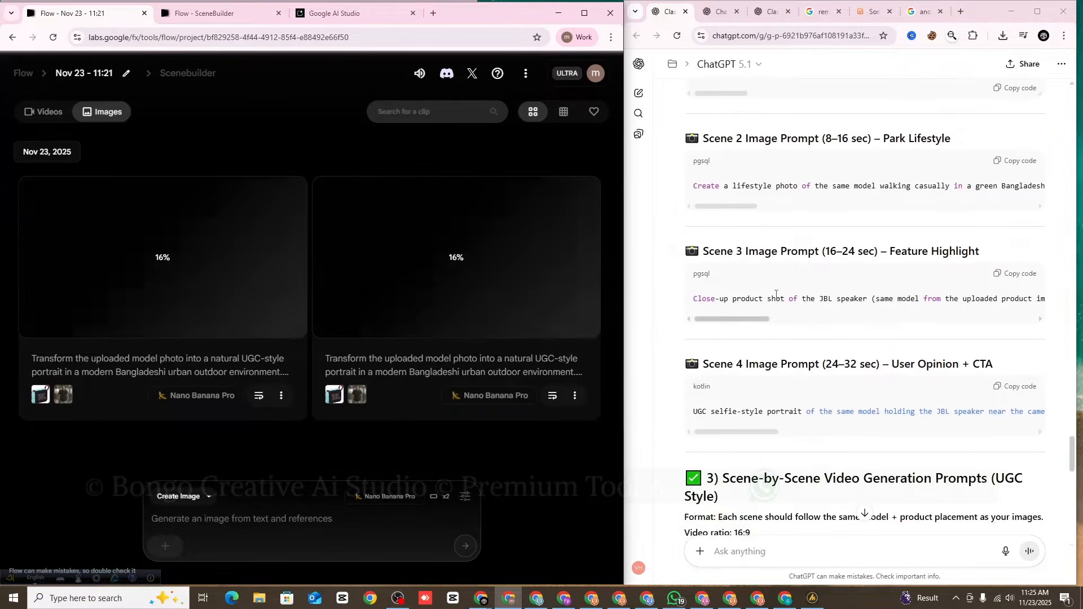
pyautogui.scroll(-2, 780, 284)
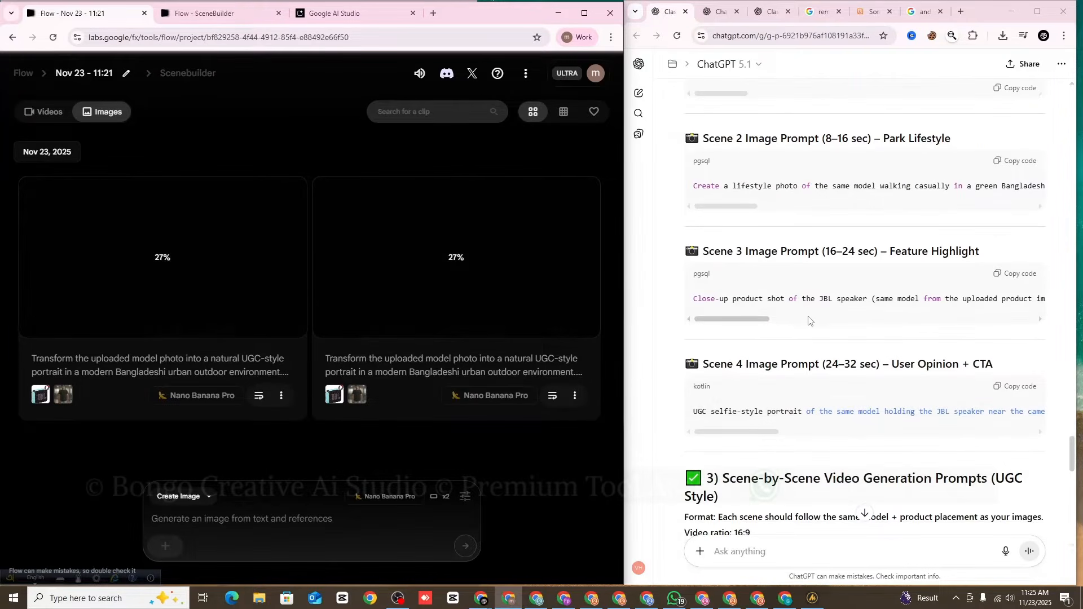
pyautogui.scroll(-2, 795, 327)
pyautogui.scroll(-2, 794, 327)
pyautogui.scroll(3, 793, 326)
pyautogui.scroll(-3, 791, 326)
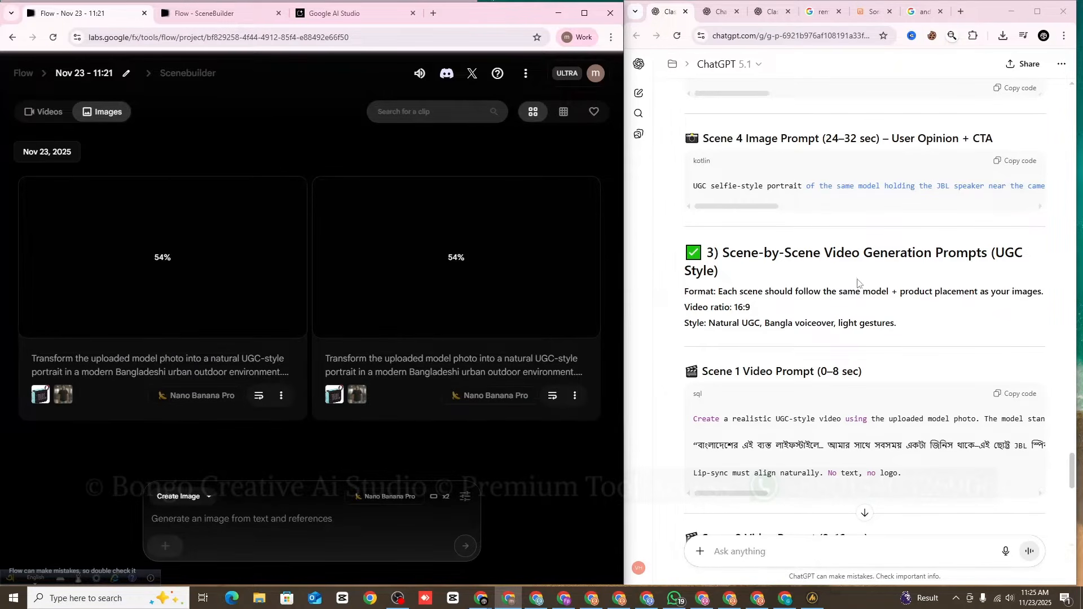
pyautogui.scroll(-2, 776, 298)
pyautogui.scroll(8, 773, 302)
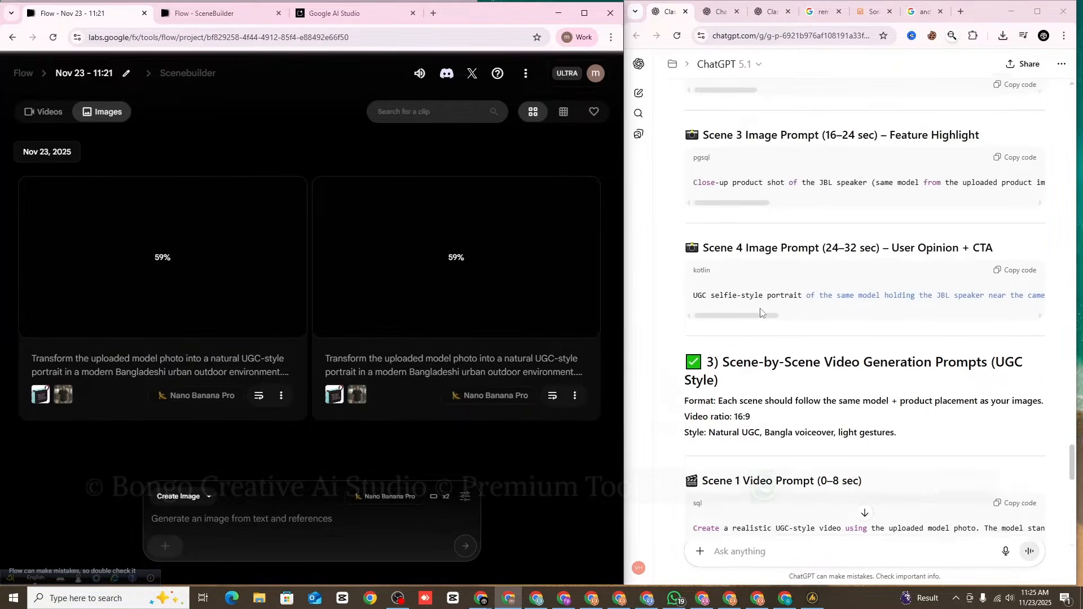
pyautogui.scroll(-6, 756, 266)
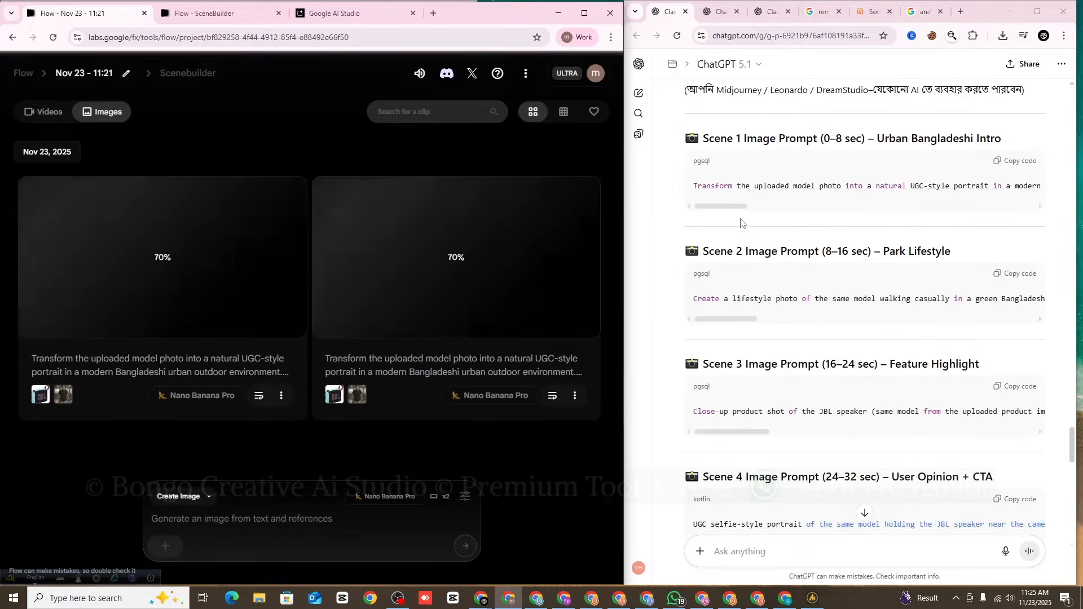
pyautogui.scroll(-6, 750, 226)
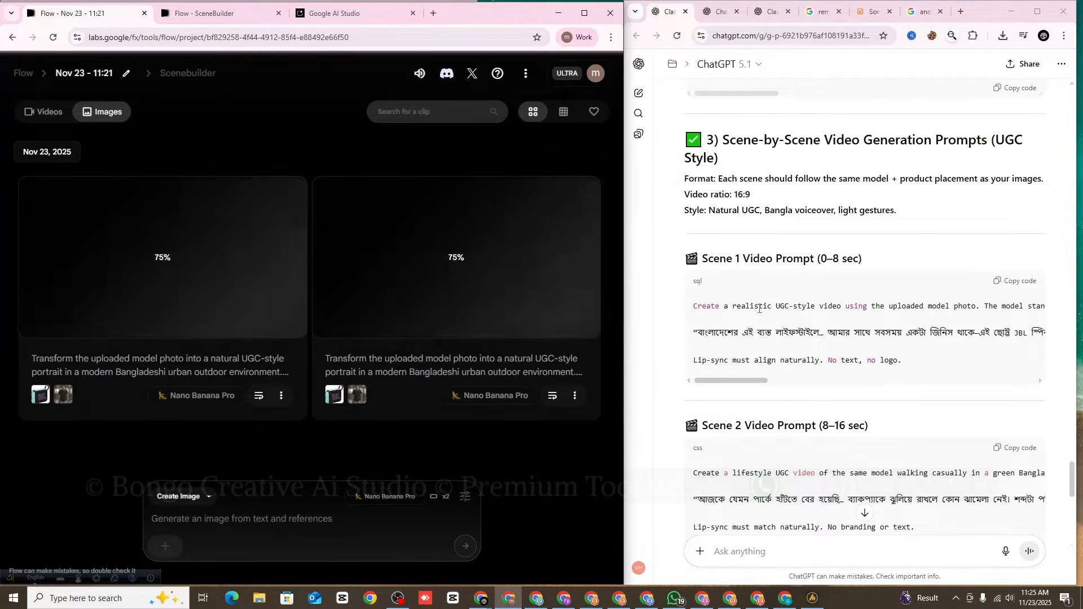
pyautogui.moveTo(702, 259); pyautogui.dragTo(861, 259)
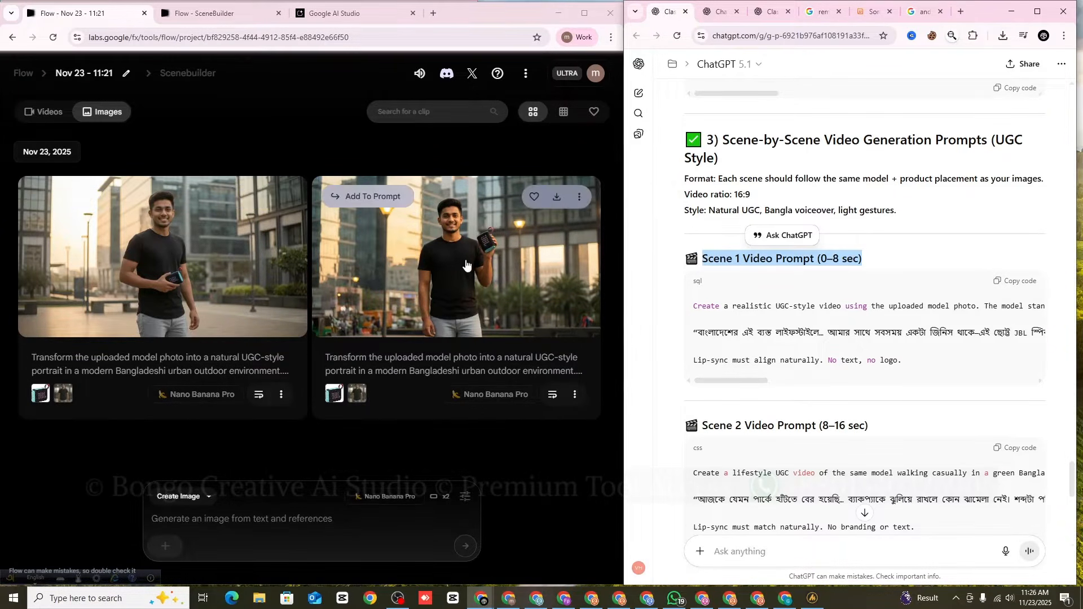
# - Add a generated image of the model holding the speaker to the prompt and switch the mode to Frames to Video
pyautogui.click(440, 256)
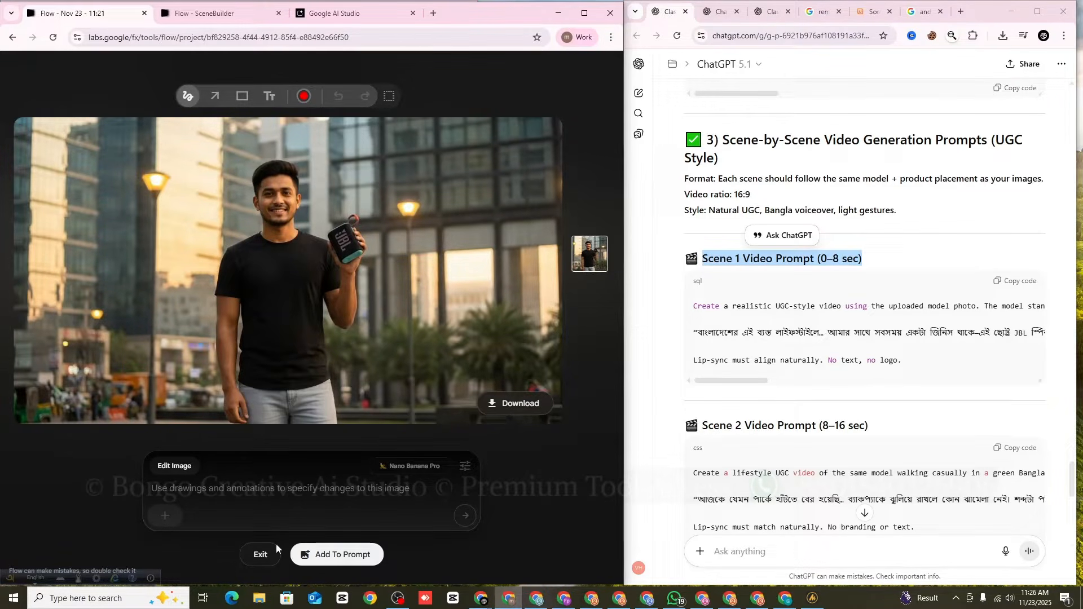
pyautogui.click(344, 555)
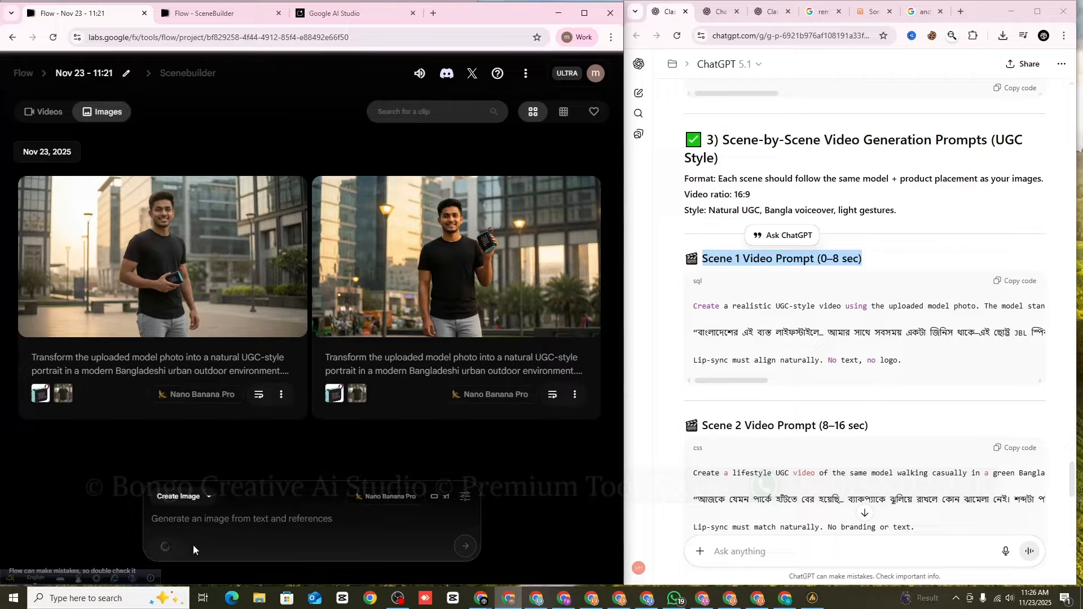
pyautogui.moveTo(172, 551)
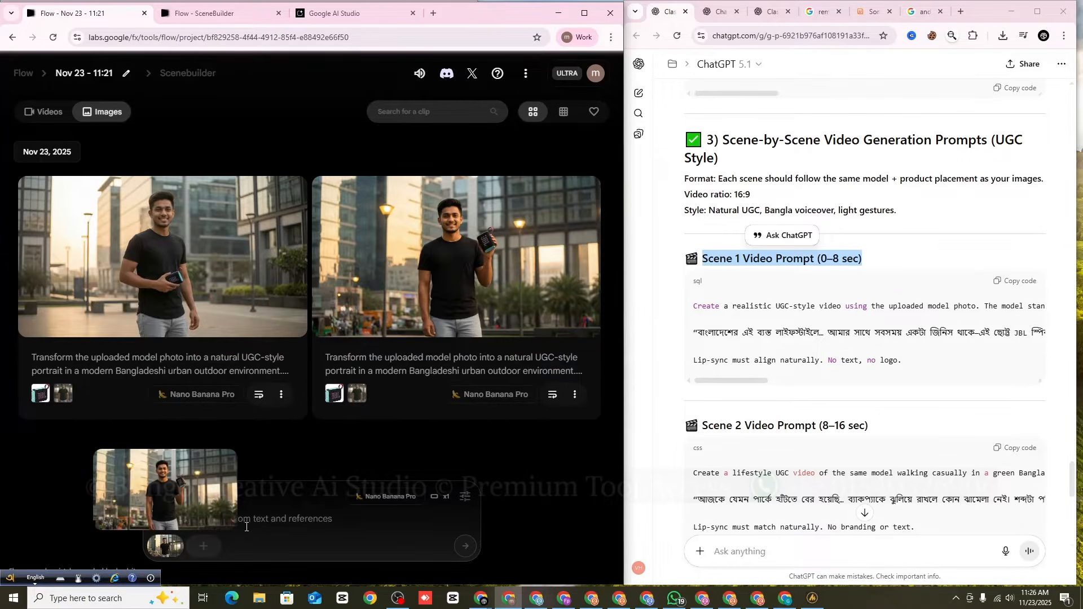
pyautogui.click(193, 496)
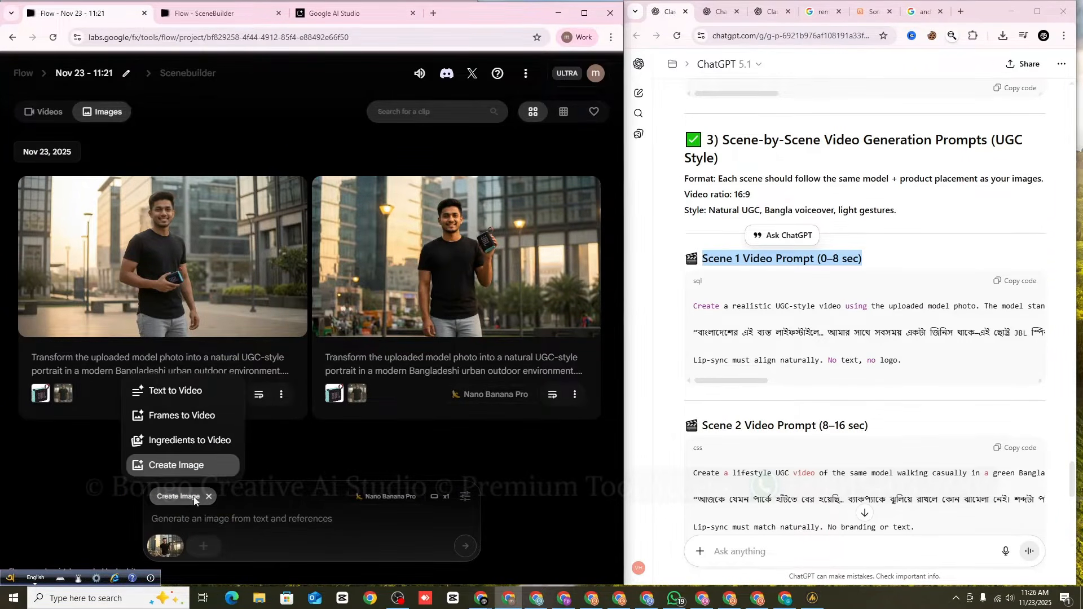
pyautogui.click(187, 417)
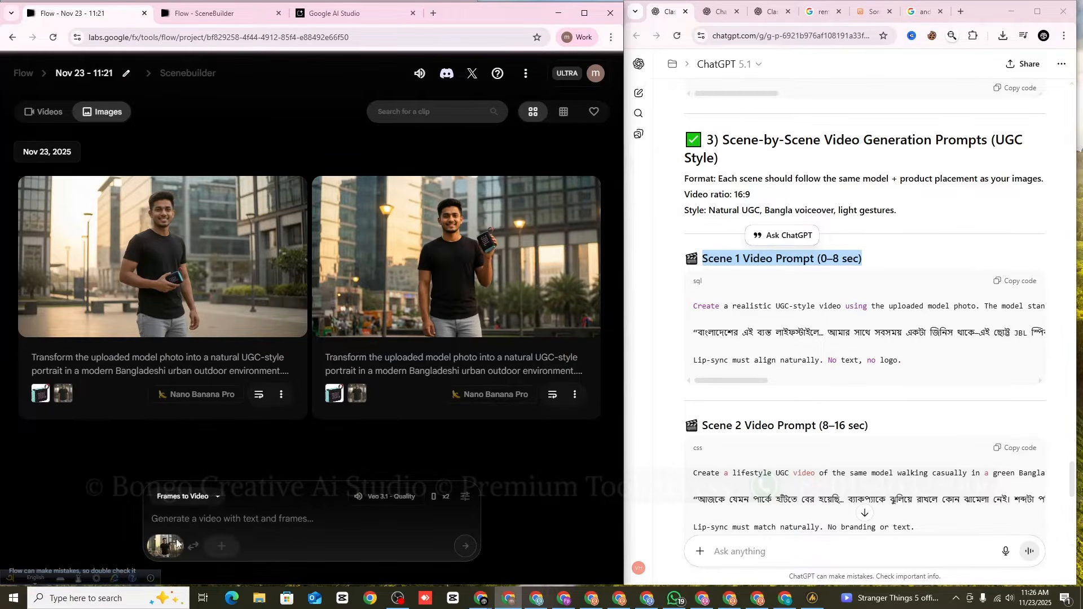
pyautogui.moveTo(165, 552)
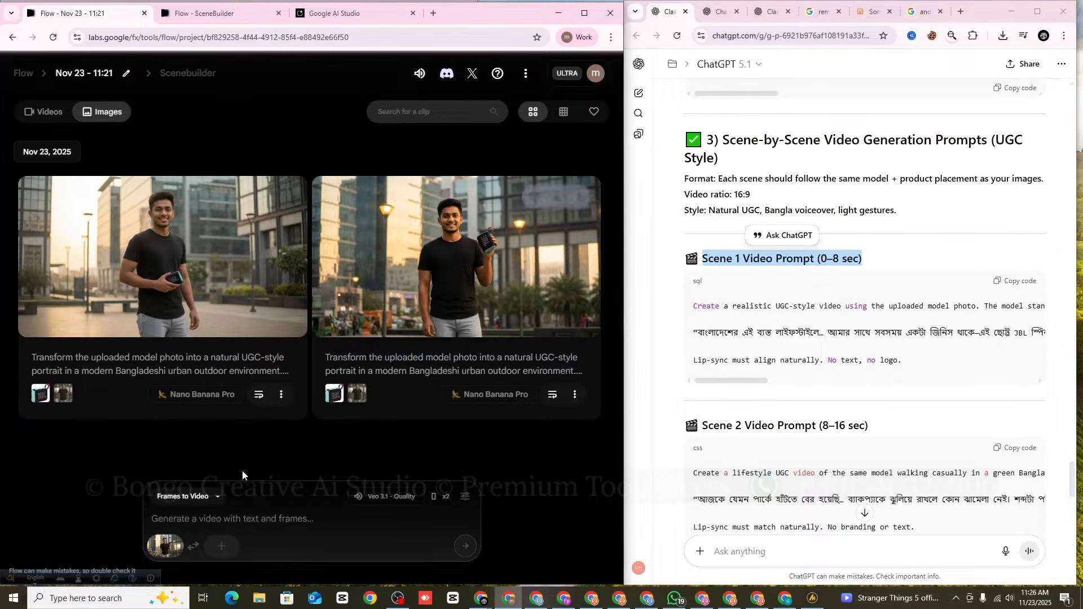
# - Examine the enlarged image of the model holding the speaker at shoulder height, and return to the project's image list
pyautogui.click(496, 257)
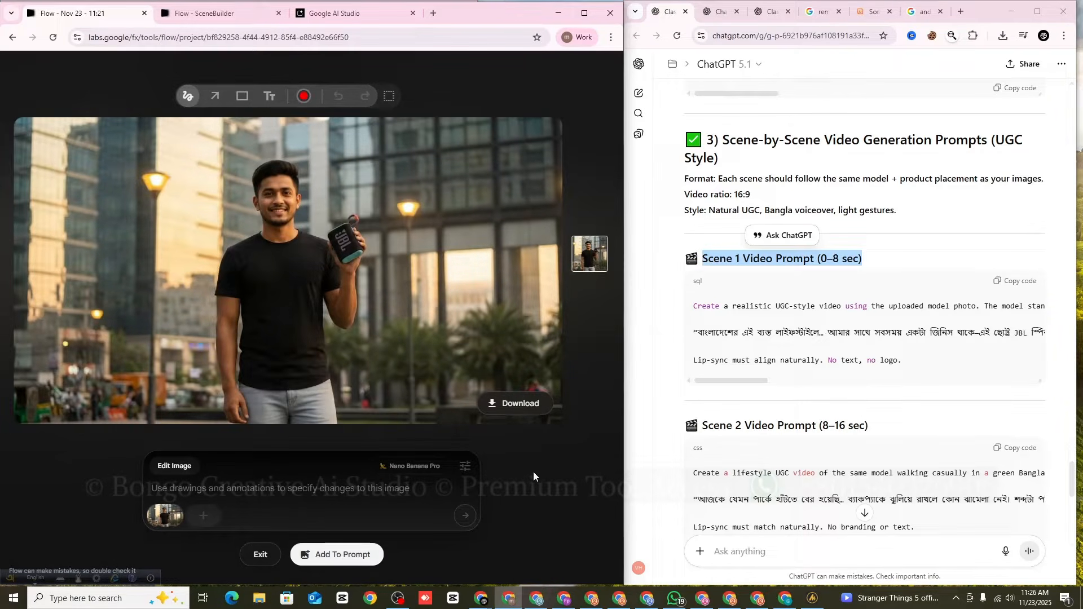
pyautogui.click(265, 554)
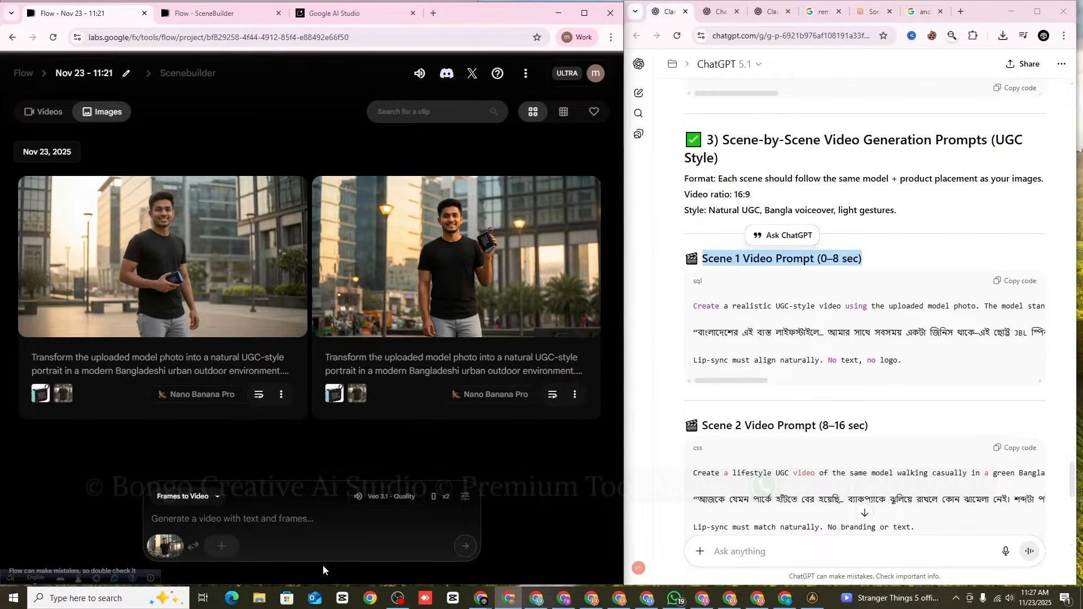
pyautogui.moveTo(482, 281)
# - Copy ChatGPT's Scene 1 Video Prompt (0–8 sec) into Flow's Frames to Video prompt
pyautogui.click(999, 282)
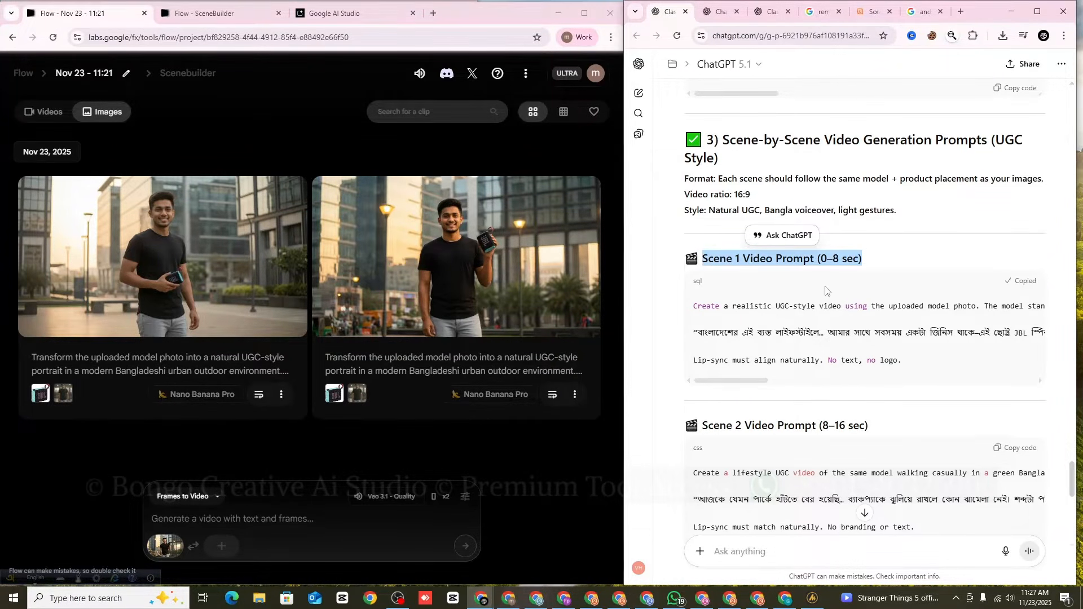
pyautogui.click(744, 279)
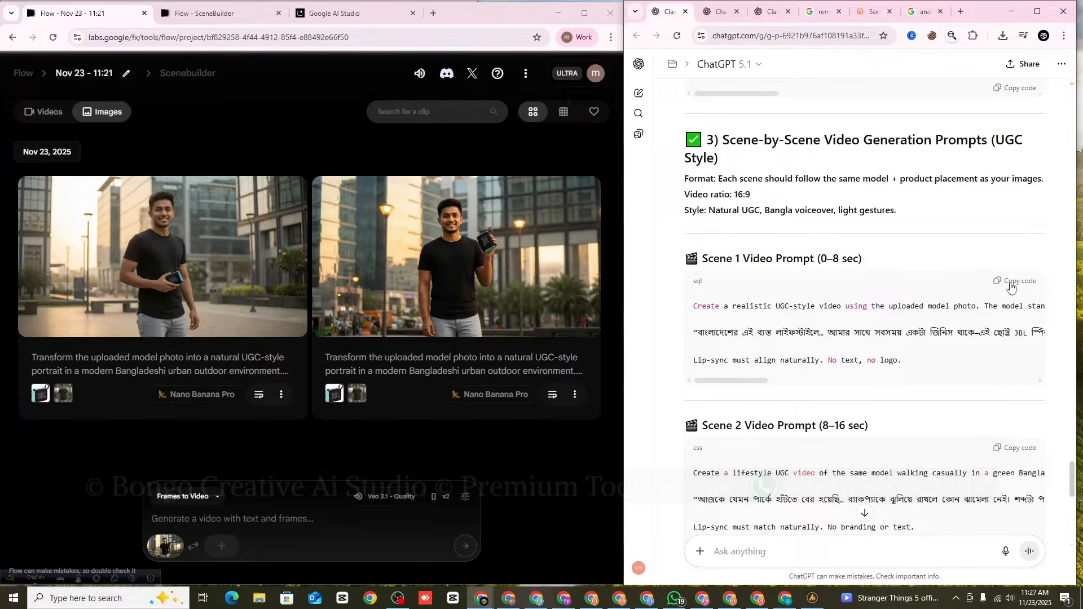
pyautogui.rightClick(257, 520)
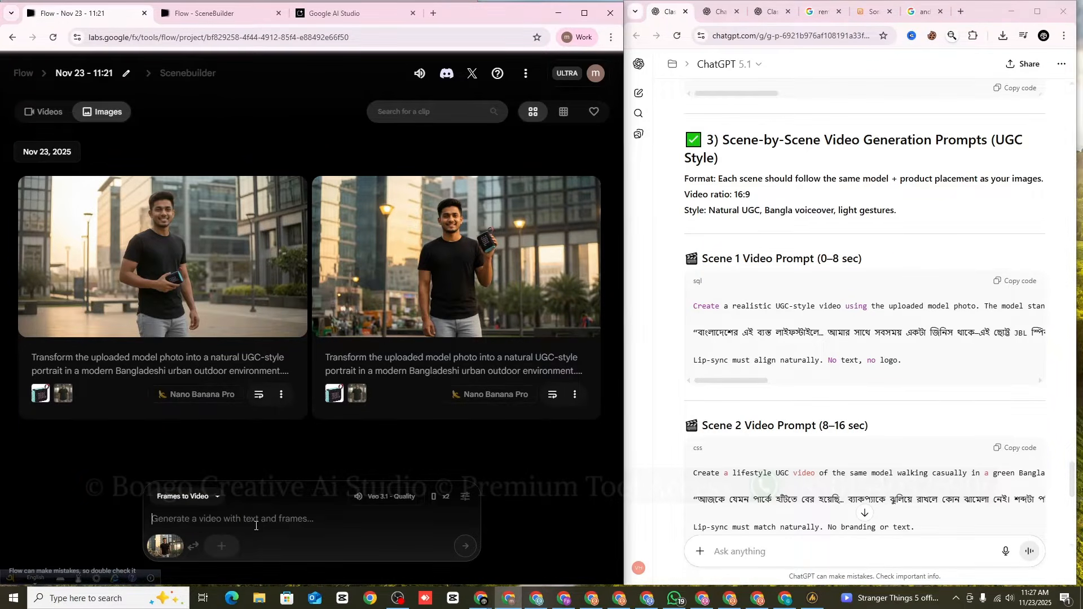
pyautogui.click(276, 397)
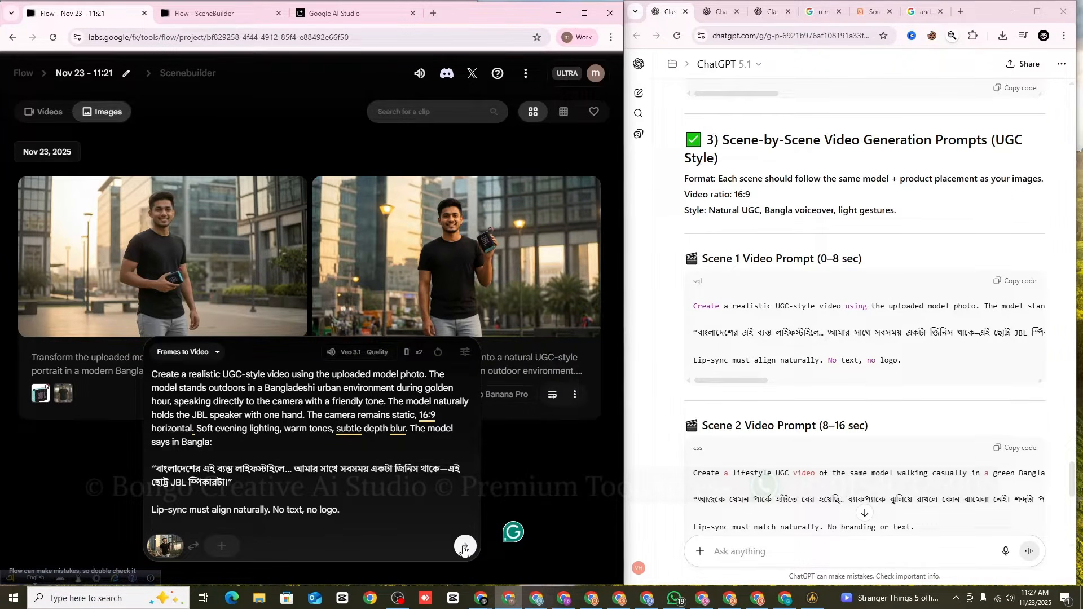
# - Set the aspect ratio to Landscape (16:9) with the Veo 3.1 - Quality model, and generate the Scene 1 videos
pyautogui.click(372, 353)
pyautogui.click(361, 291)
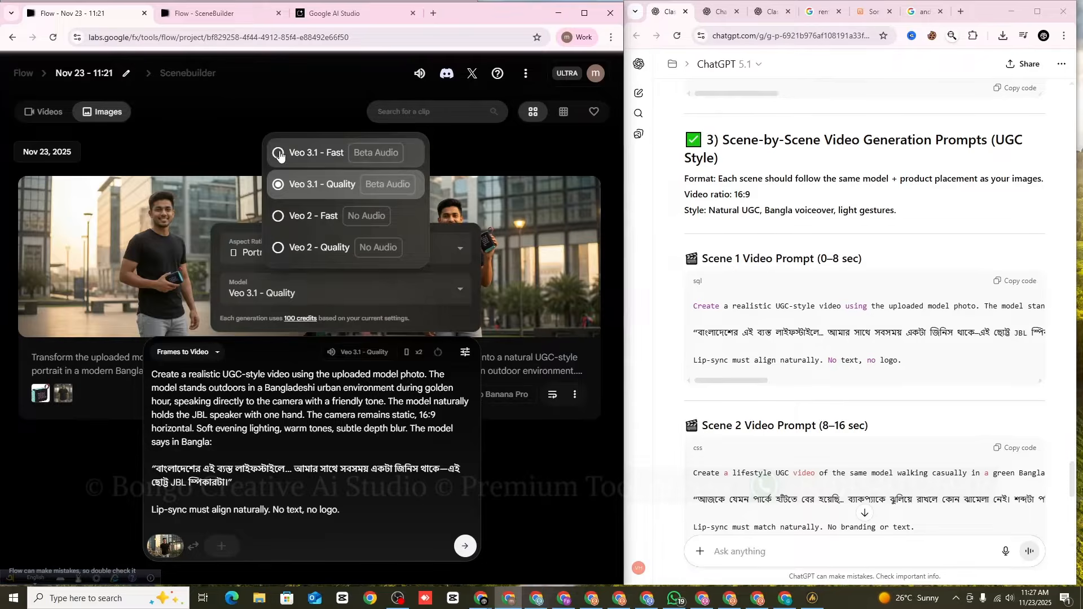
pyautogui.click(314, 192)
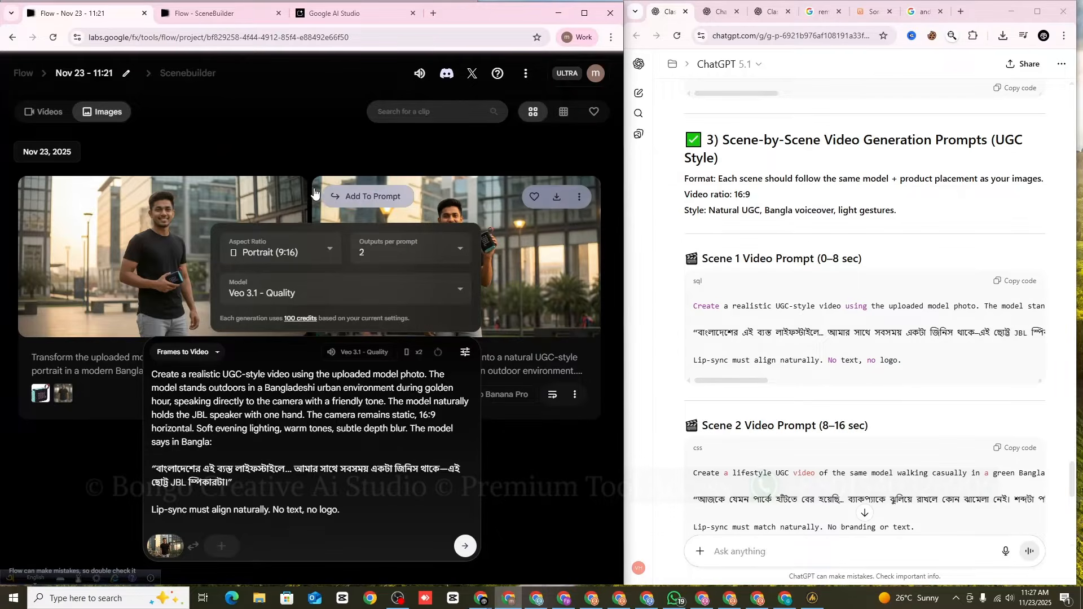
pyautogui.click(313, 252)
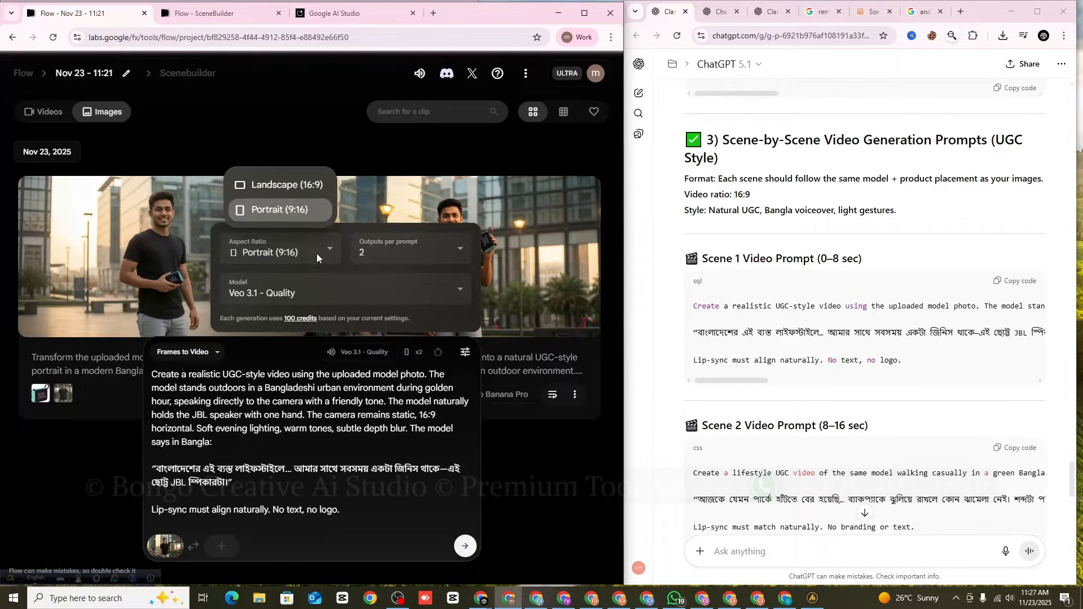
pyautogui.click(277, 185)
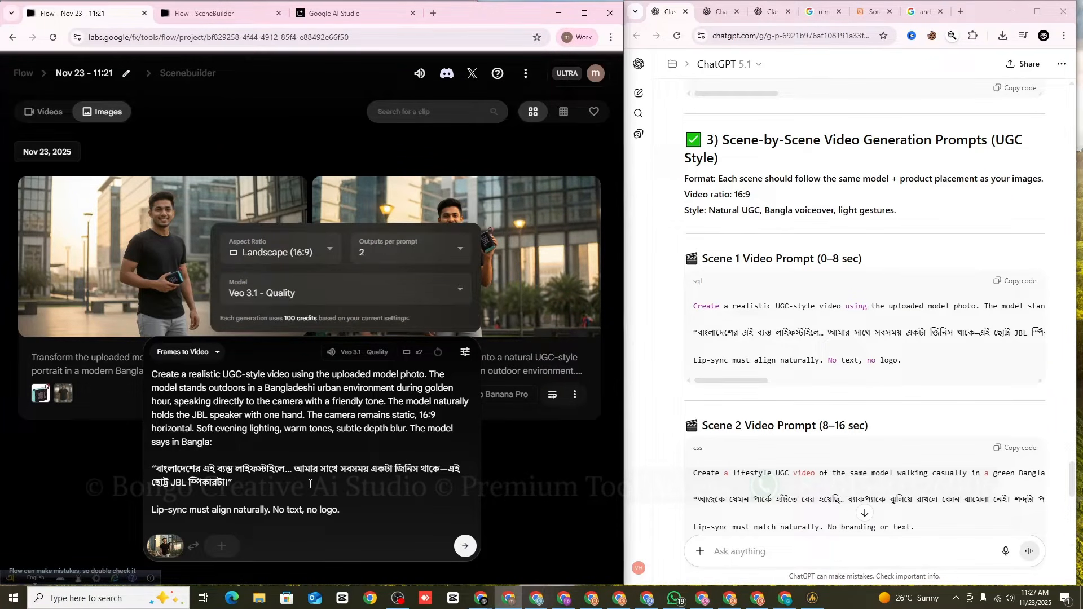
pyautogui.click(465, 547)
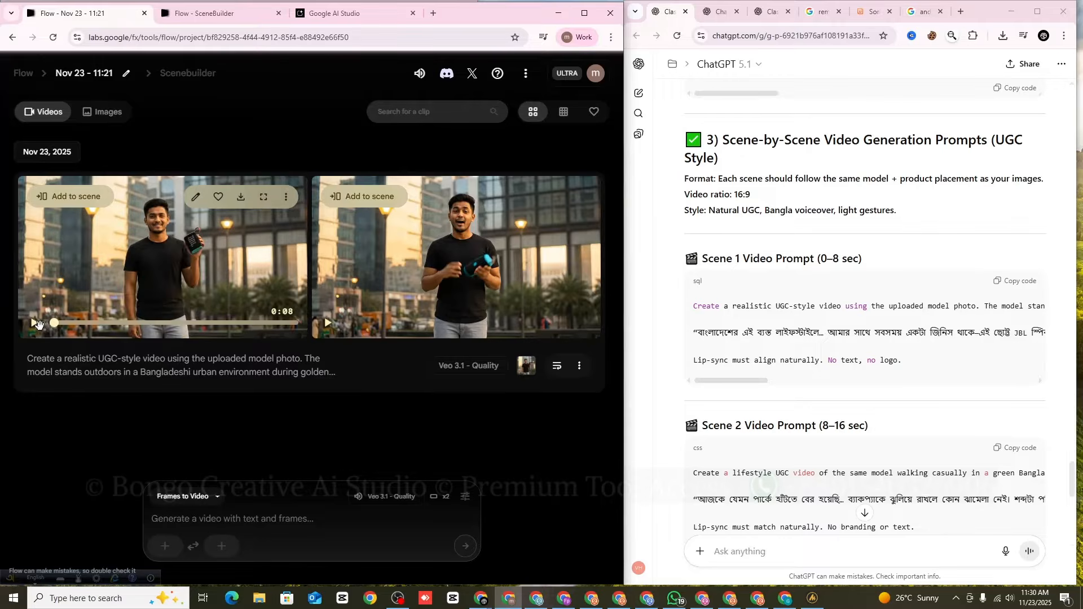
# - Preview the first generated Scene 1 video and compare it with the second one
pyautogui.click(34, 330)
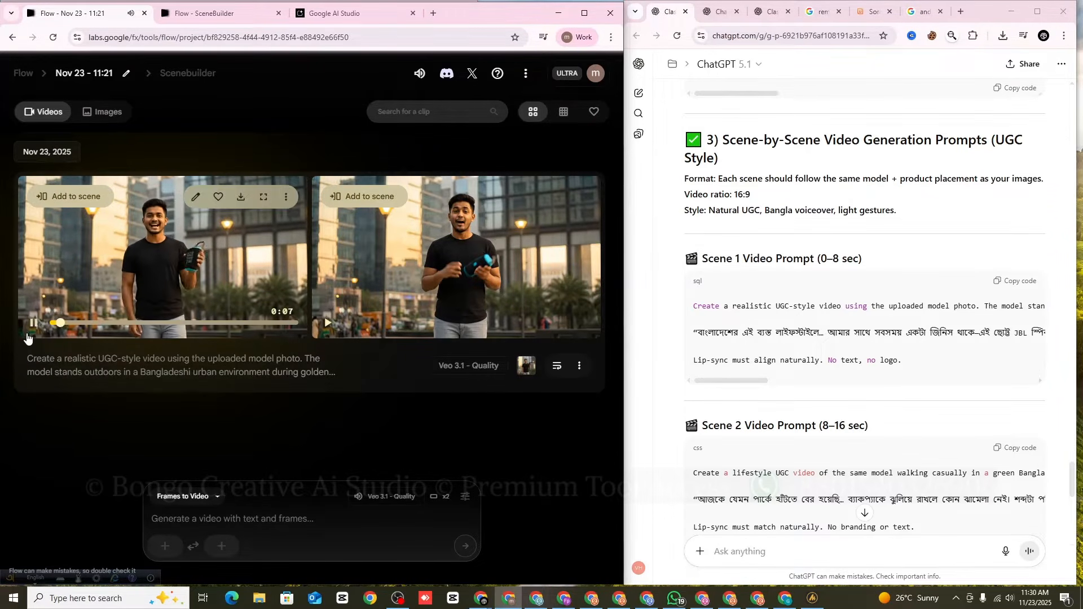
pyautogui.moveTo(714, 381)
pyautogui.mouseDown()
pyautogui.moveTo(788, 386)
pyautogui.moveTo(705, 392)
pyautogui.mouseUp()
pyautogui.scroll(-1, 736, 427)
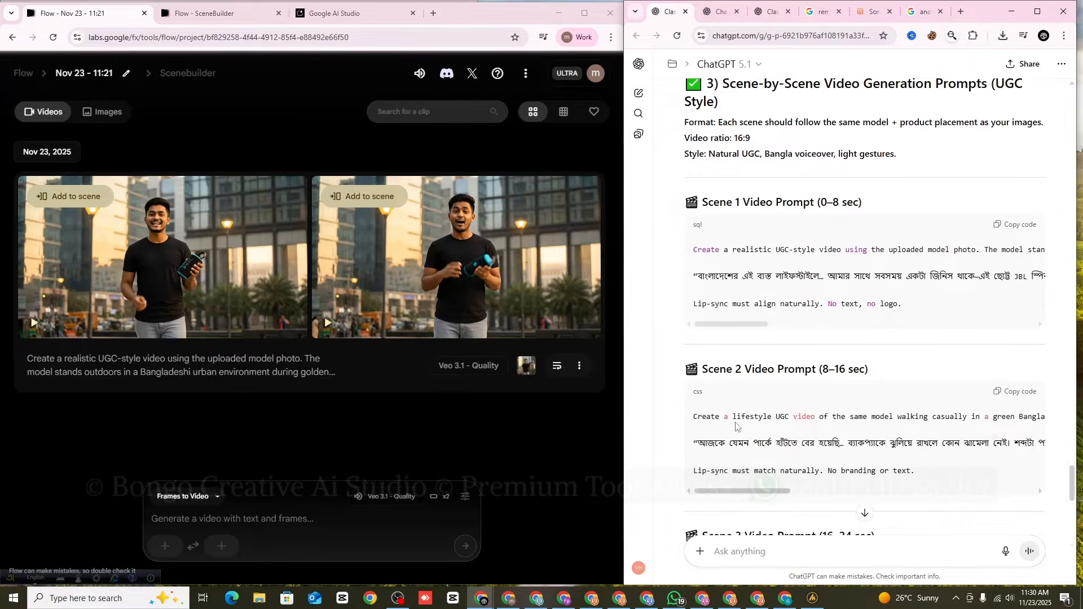
pyautogui.moveTo(271, 282)
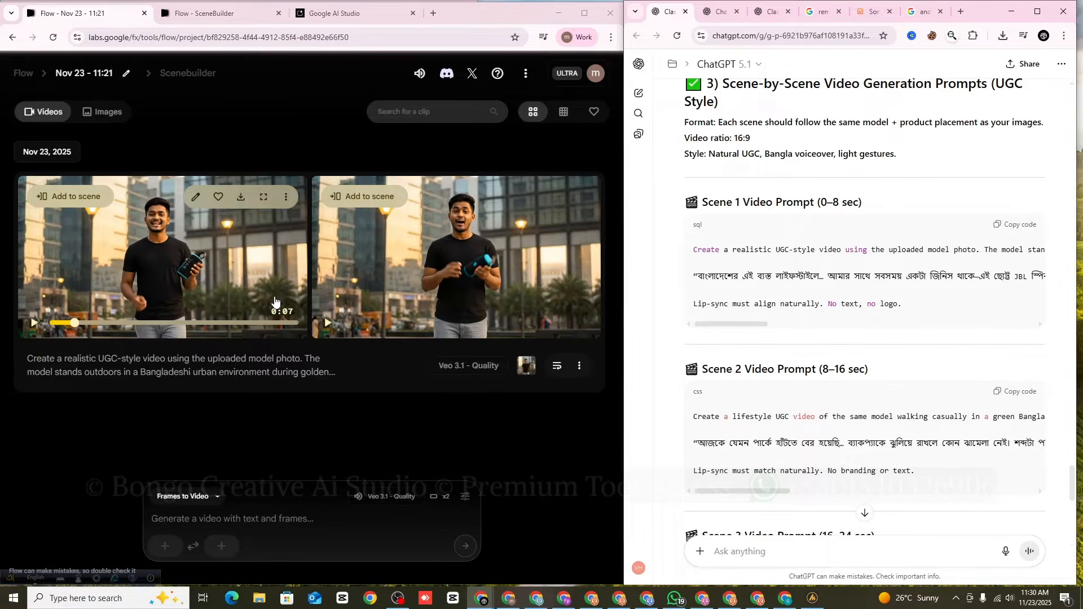
pyautogui.moveTo(351, 308)
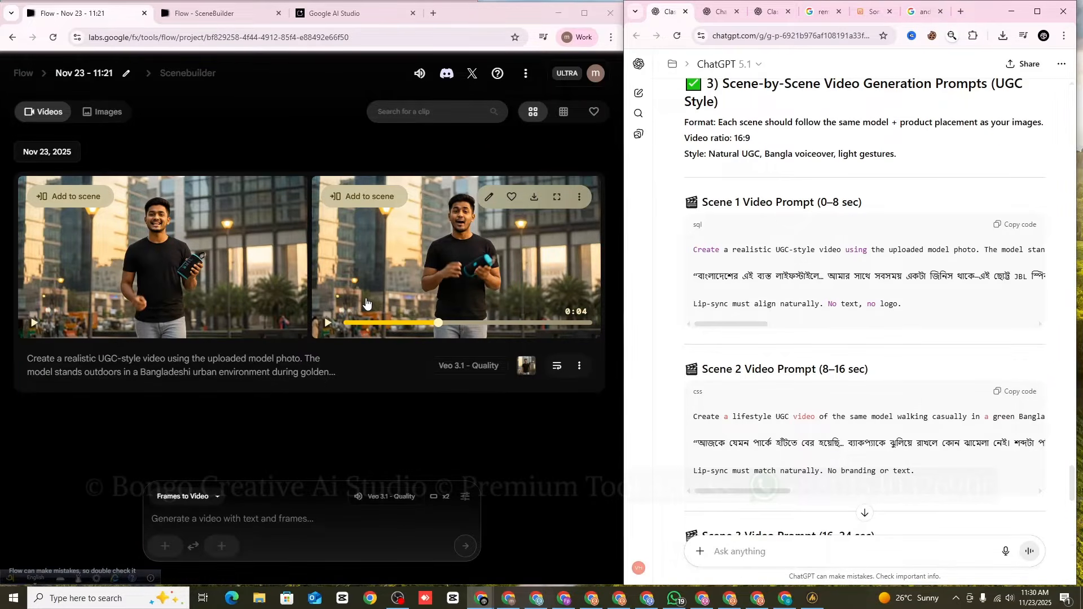
pyautogui.moveTo(271, 313)
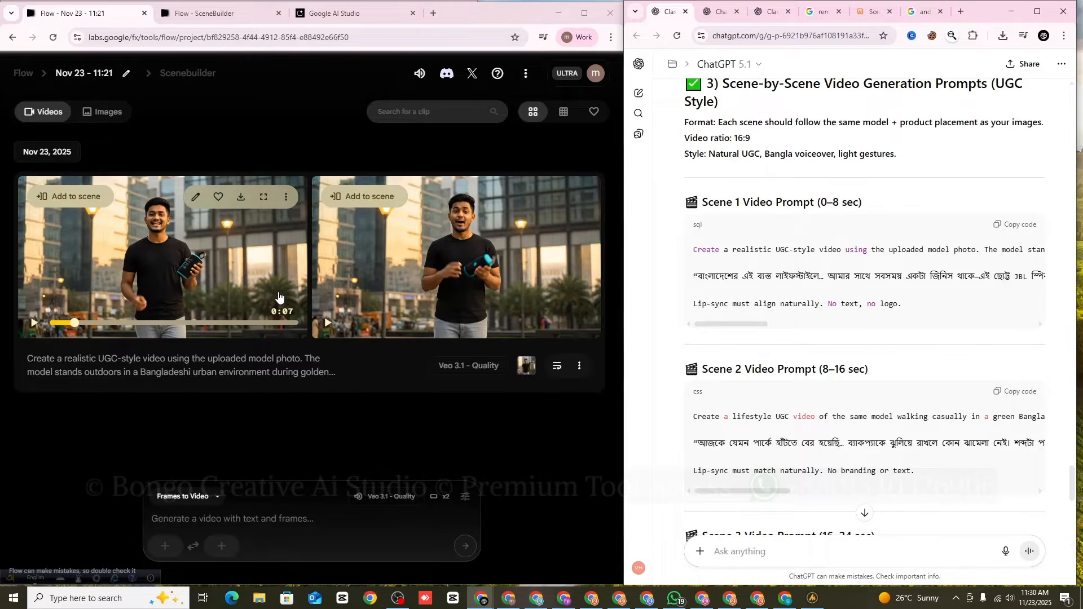
pyautogui.click(210, 266)
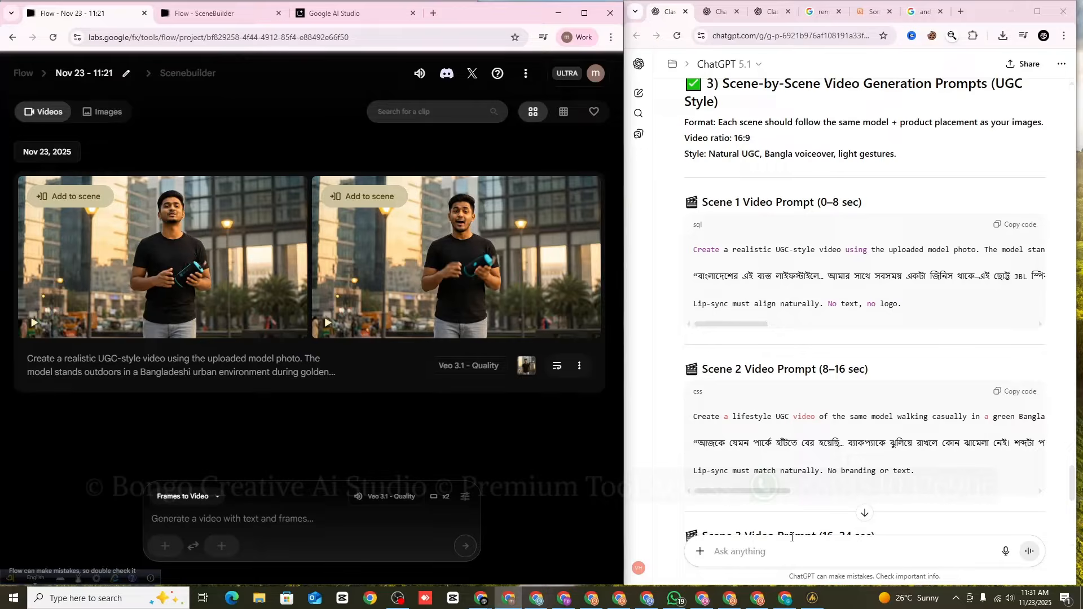
# - Add the first Scene 1 video to the scene and move the Scenebuilder playhead to 0:07, near the clip's end
pyautogui.moveTo(269, 195)
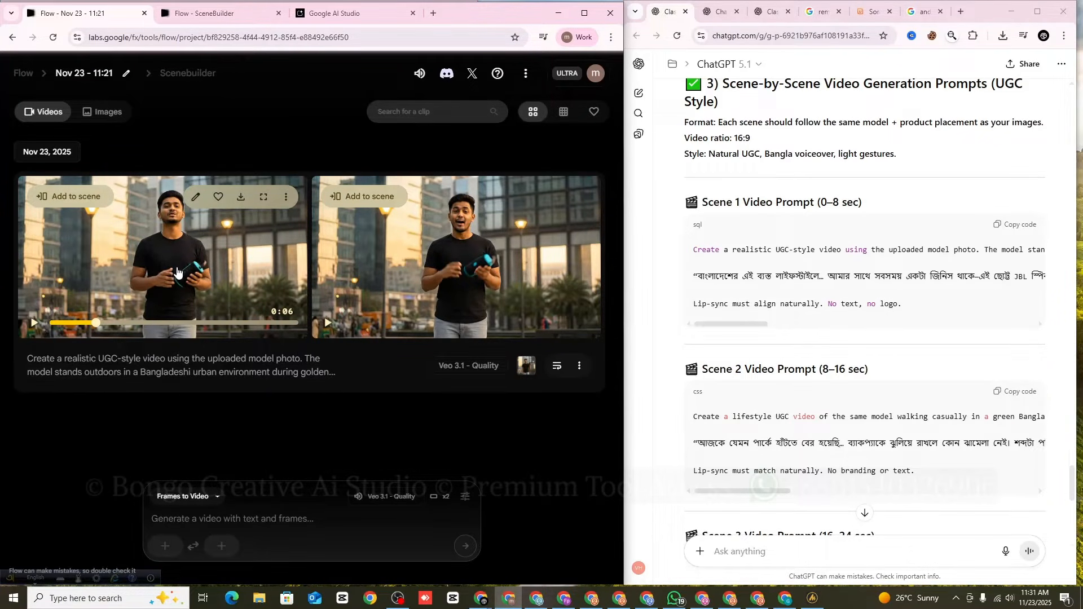
pyautogui.click(95, 208)
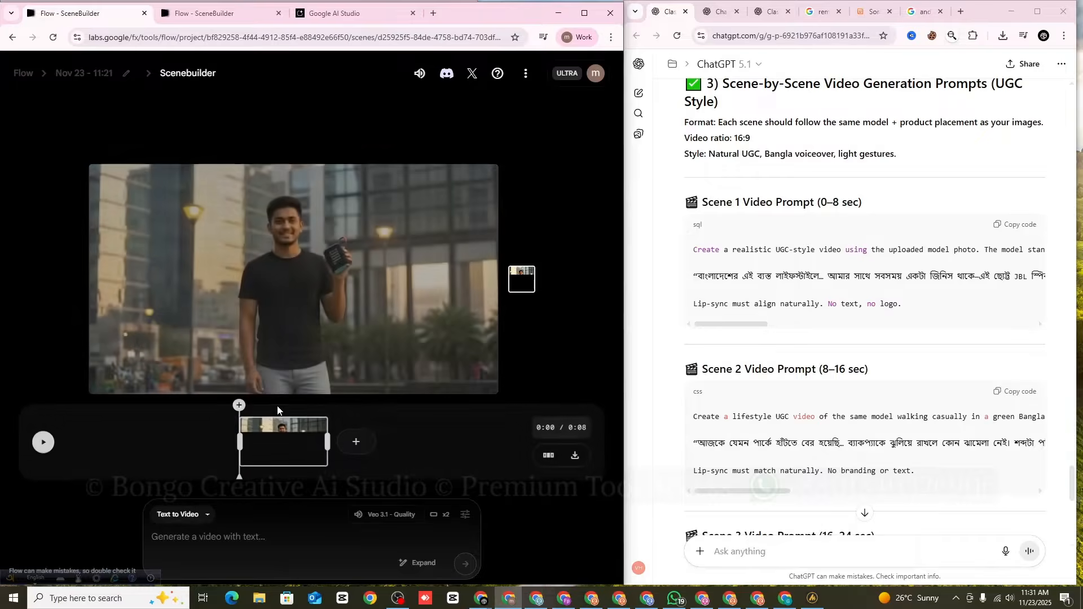
pyautogui.moveTo(237, 477); pyautogui.dragTo(324, 475)
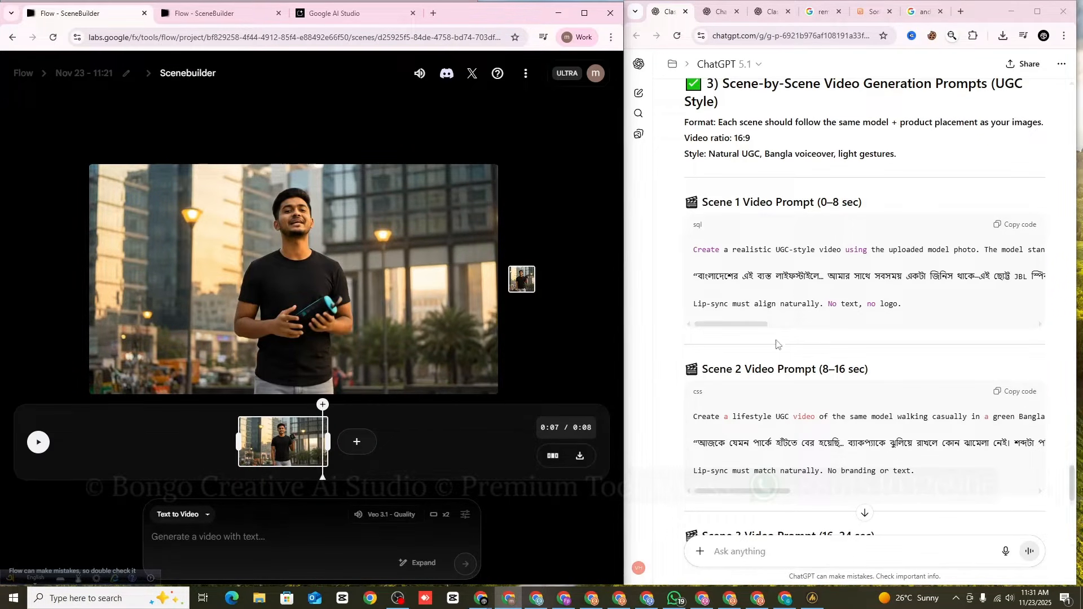
# - Find the Scene 2 Image Prompt in ChatGPT and switch the Scenebuilder prompt mode to Frames to Video
pyautogui.scroll(1, 777, 343)
pyautogui.scroll(10, 777, 343)
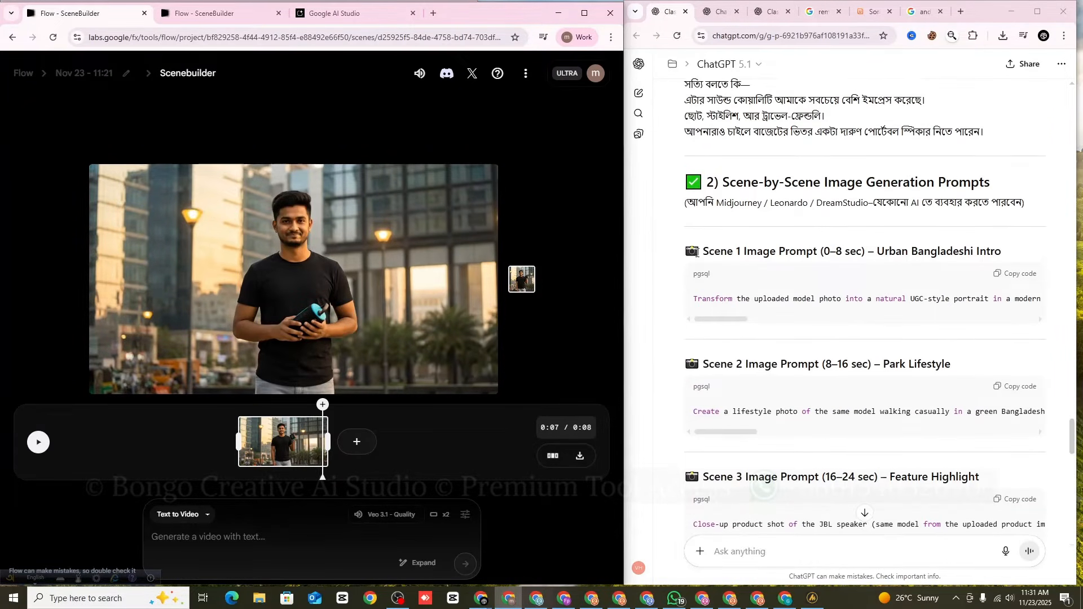
pyautogui.scroll(-2, 727, 339)
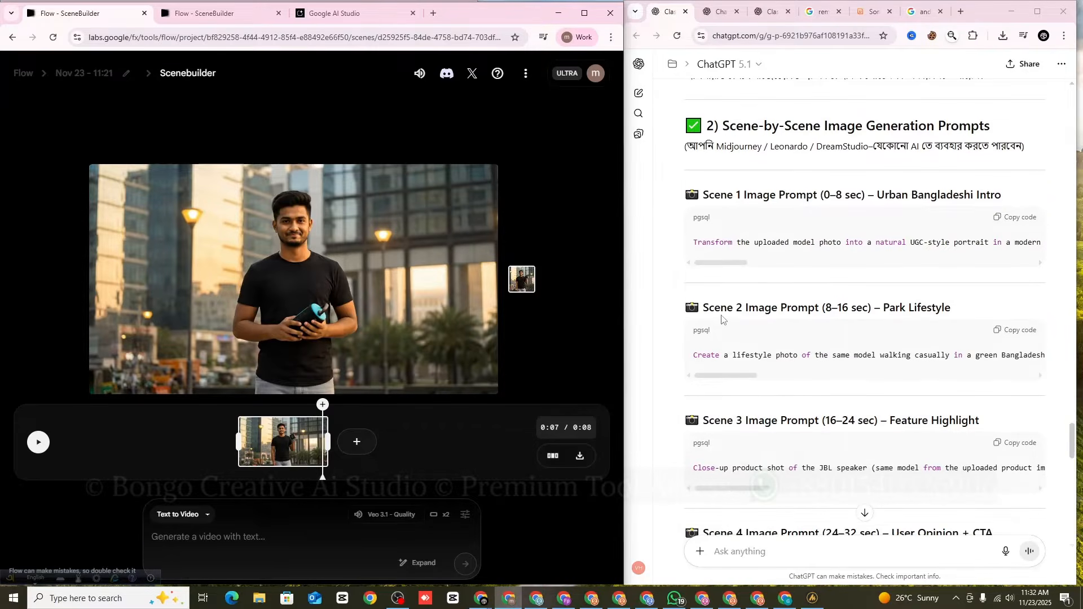
pyautogui.scroll(1, 741, 406)
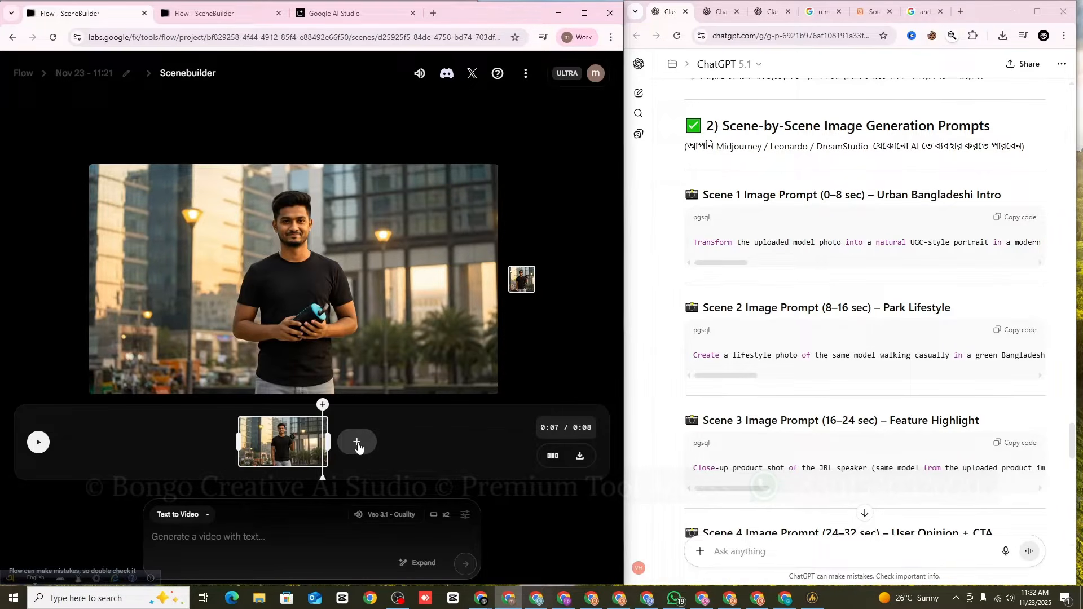
pyautogui.click(190, 519)
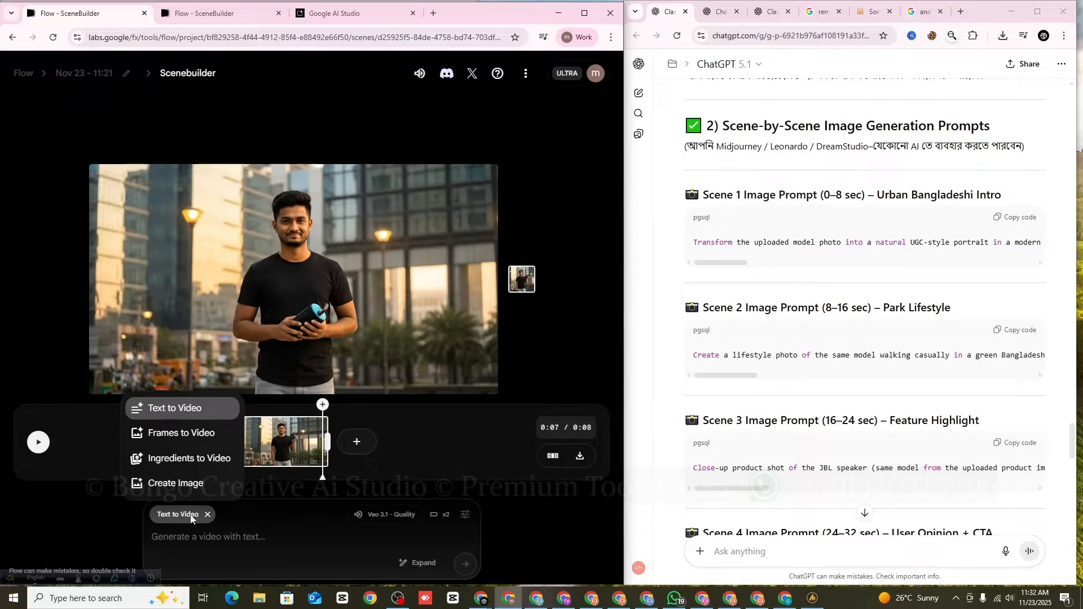
pyautogui.click(184, 435)
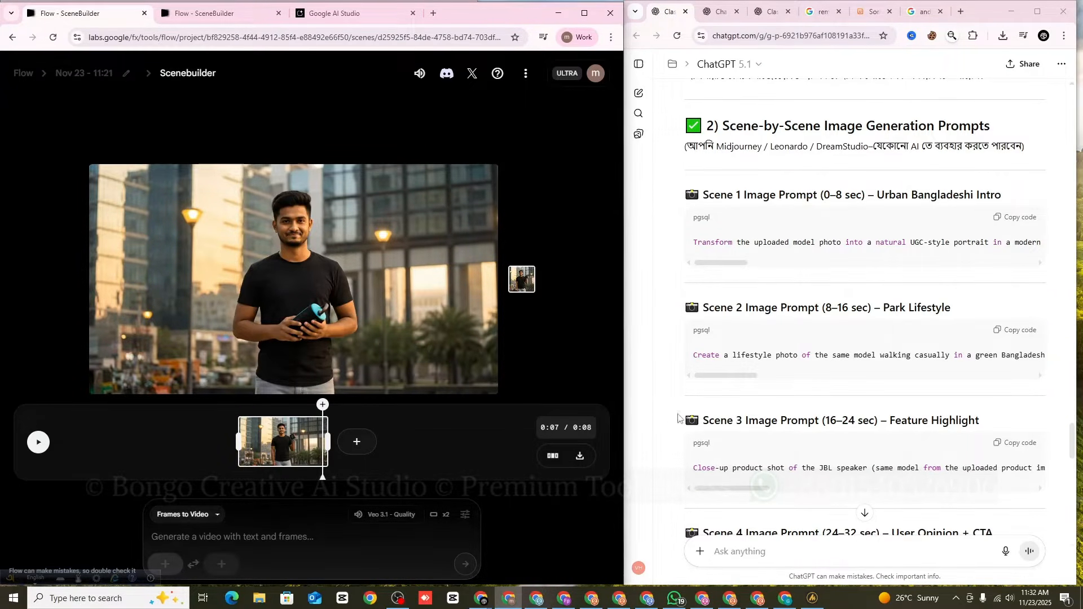
pyautogui.moveTo(704, 307); pyautogui.dragTo(832, 309)
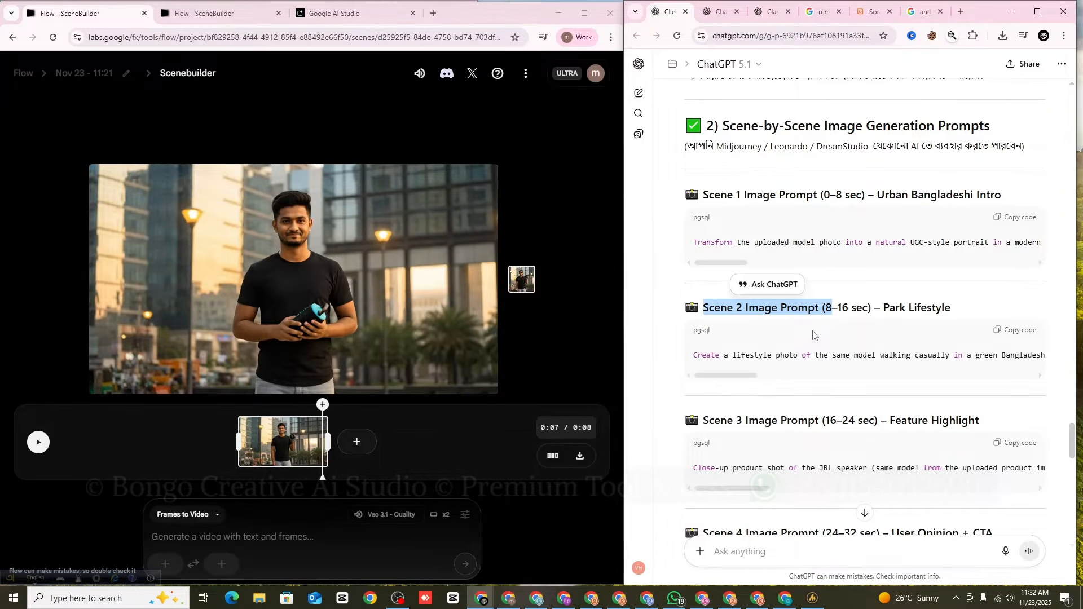
pyautogui.click(171, 562)
pyautogui.click(118, 370)
pyautogui.click(62, 97)
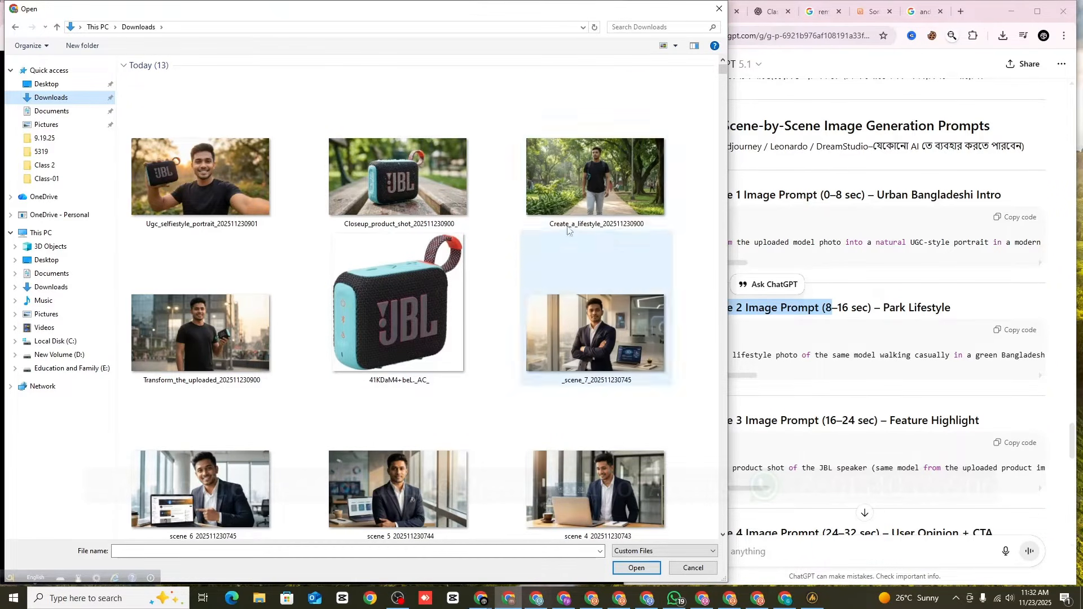
pyautogui.click(611, 202)
pyautogui.click(636, 568)
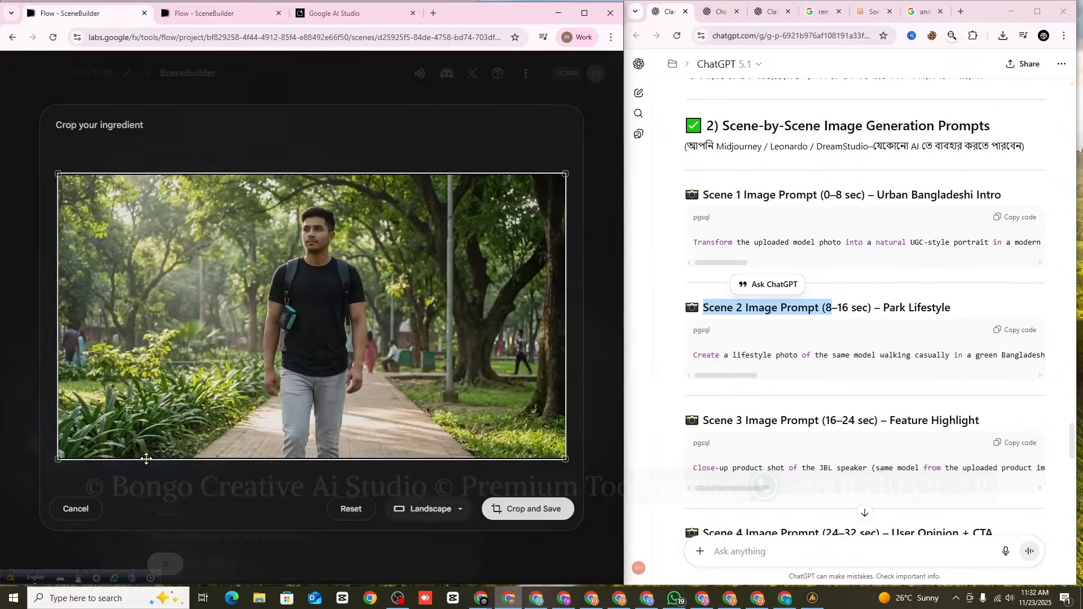
pyautogui.click(523, 511)
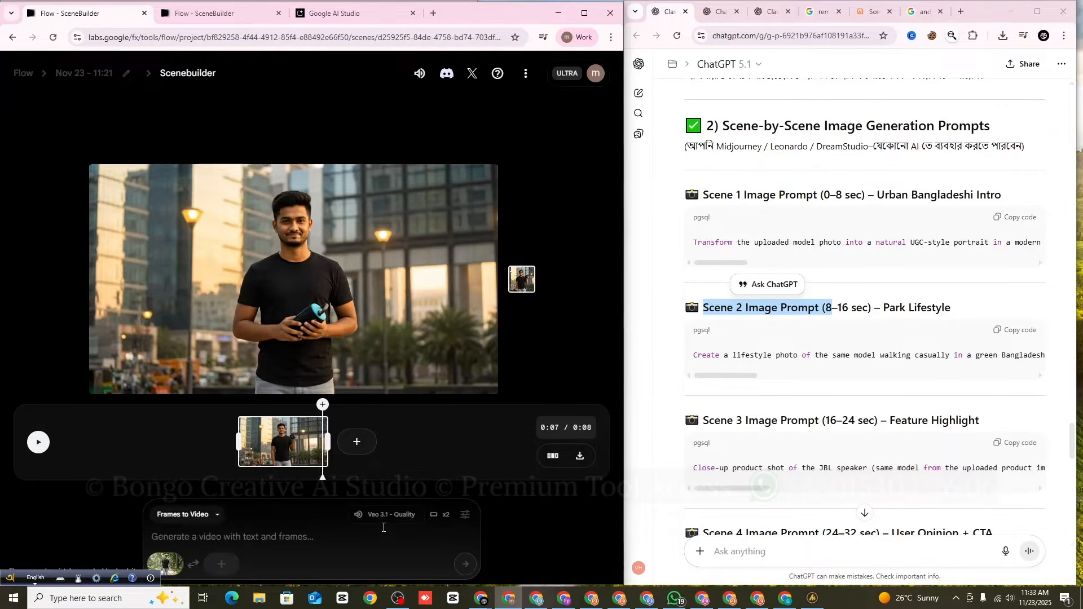
# - Check the video settings, enter ChatGPT's Scene 2 Video Prompt (8–16 sec), and generate the Scene 2 clip in Scenebuilder
pyautogui.click(464, 514)
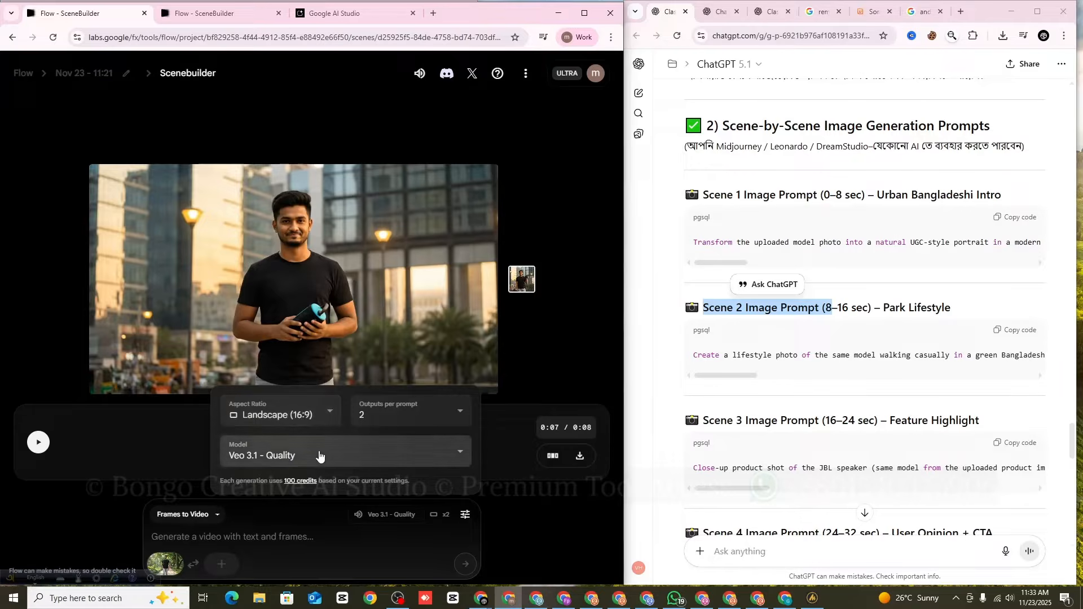
pyautogui.click(275, 541)
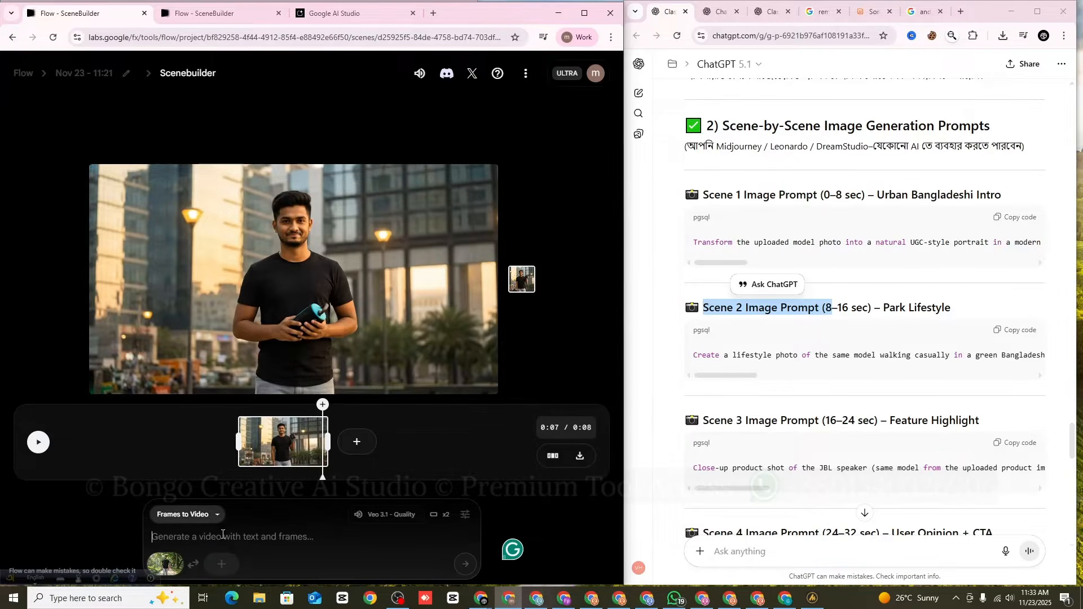
pyautogui.scroll(-10, 758, 386)
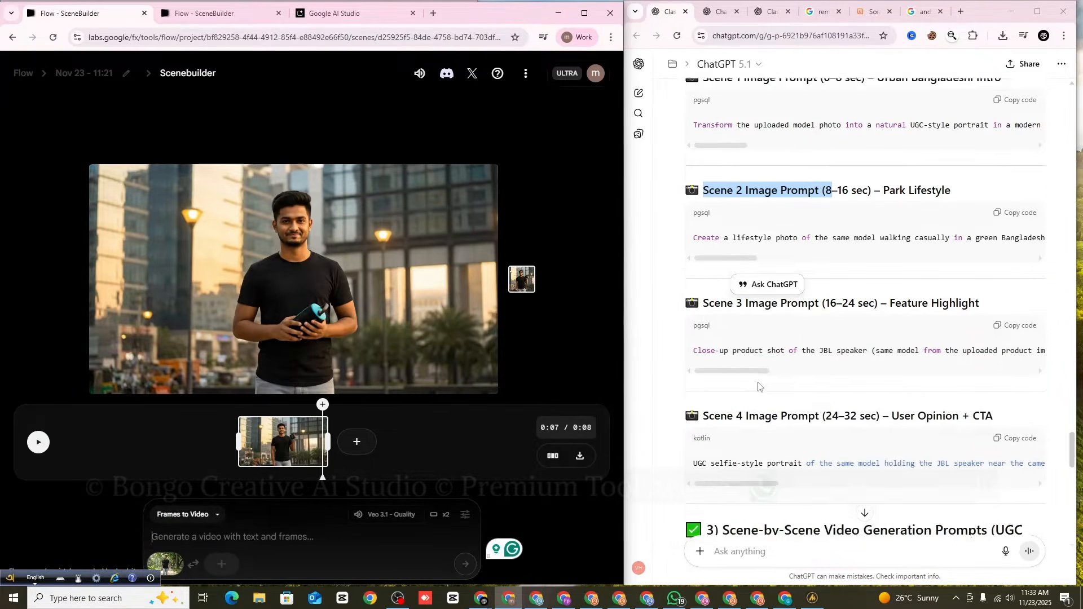
pyautogui.scroll(-2, 758, 386)
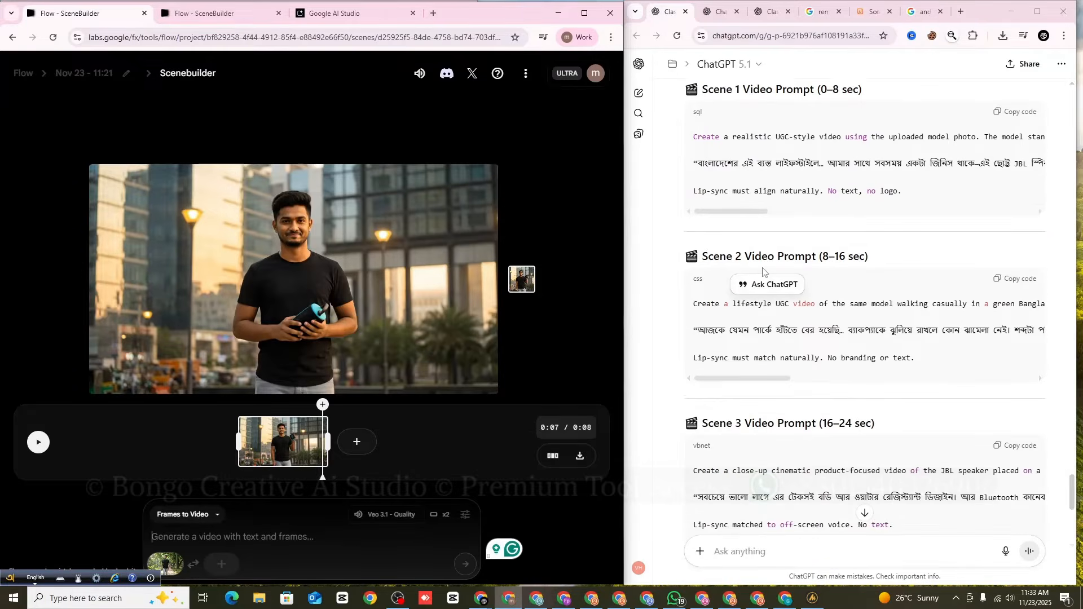
pyautogui.moveTo(715, 255); pyautogui.dragTo(744, 257)
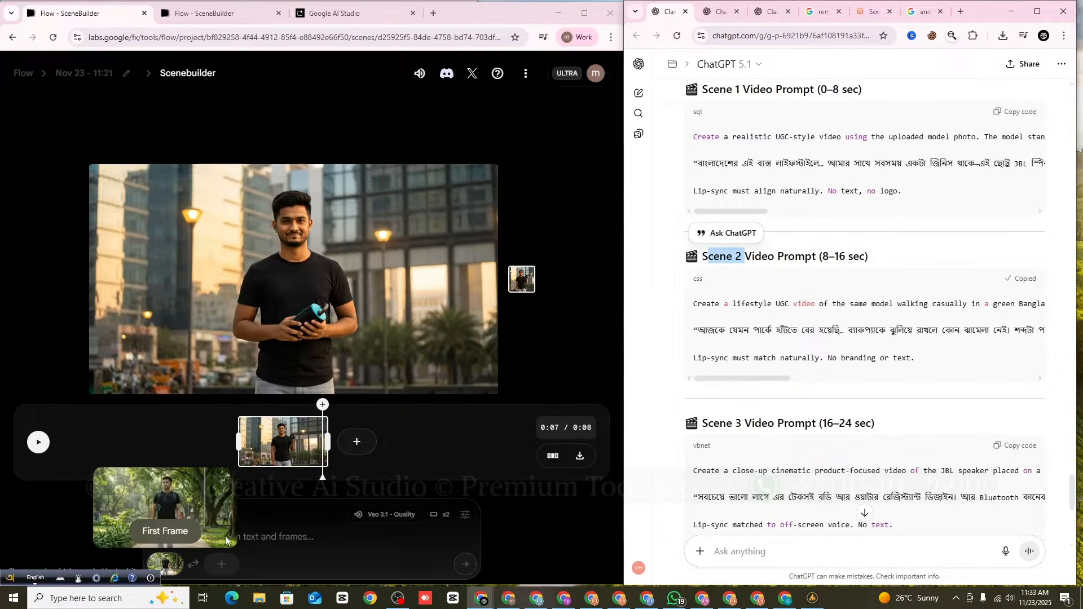
pyautogui.click(251, 538)
pyautogui.rightClick(255, 540)
pyautogui.click(269, 408)
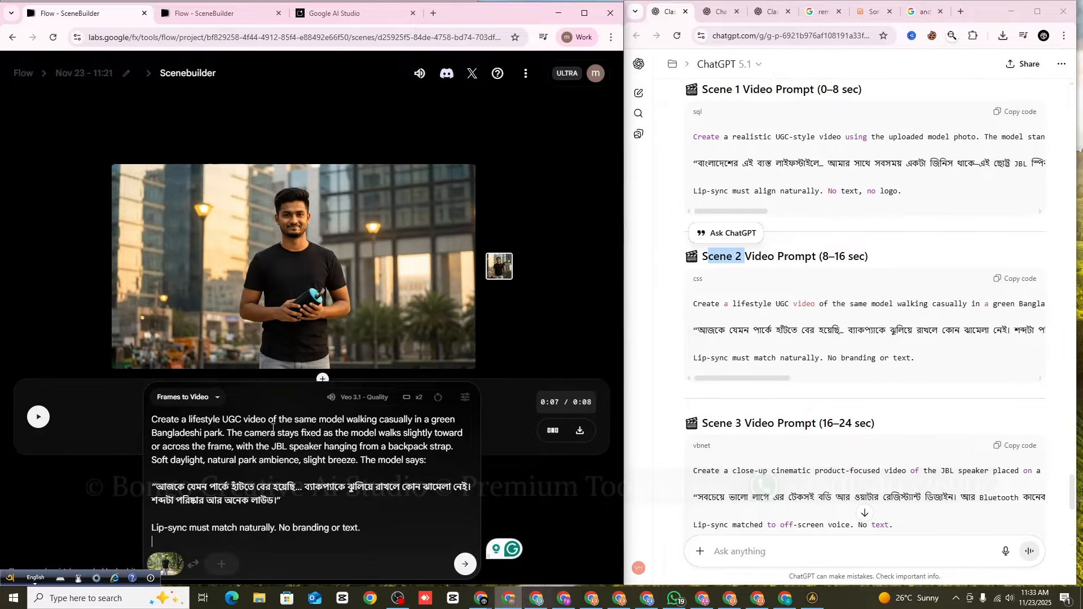
pyautogui.click(462, 564)
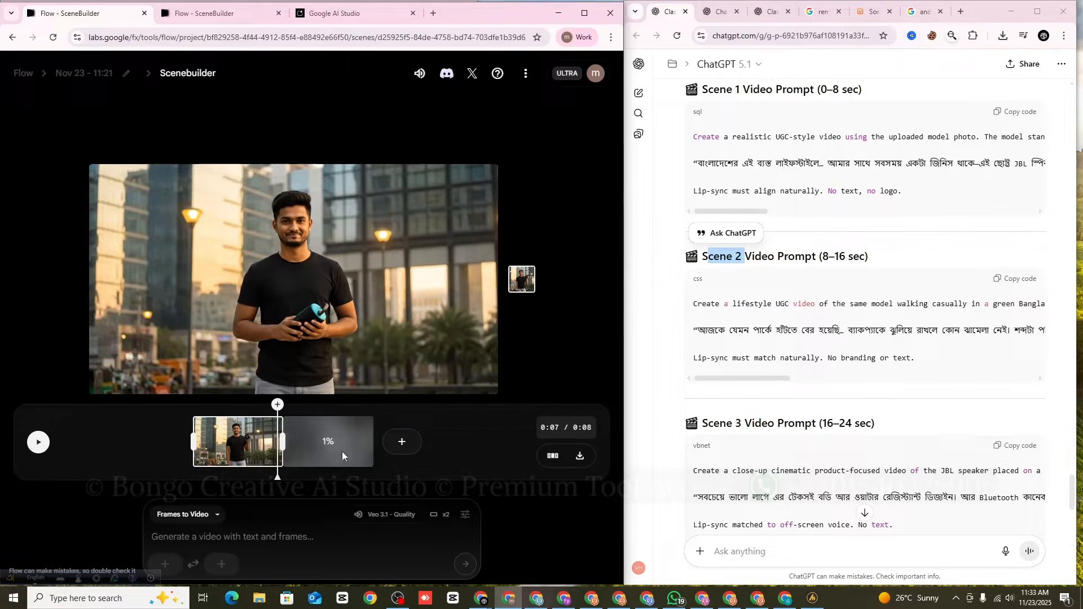
pyautogui.scroll(2, 823, 226)
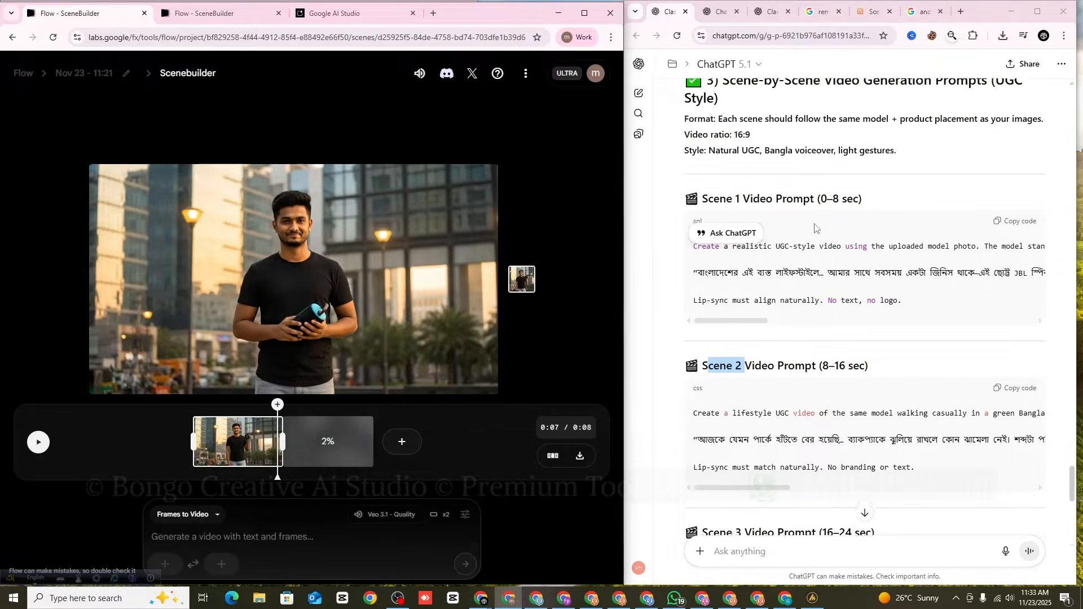
# - Look through the Scene 3 (16–24 sec) and Scene 4 (24–32 sec) Video Prompts in the ChatGPT conversation
pyautogui.scroll(-5, 823, 226)
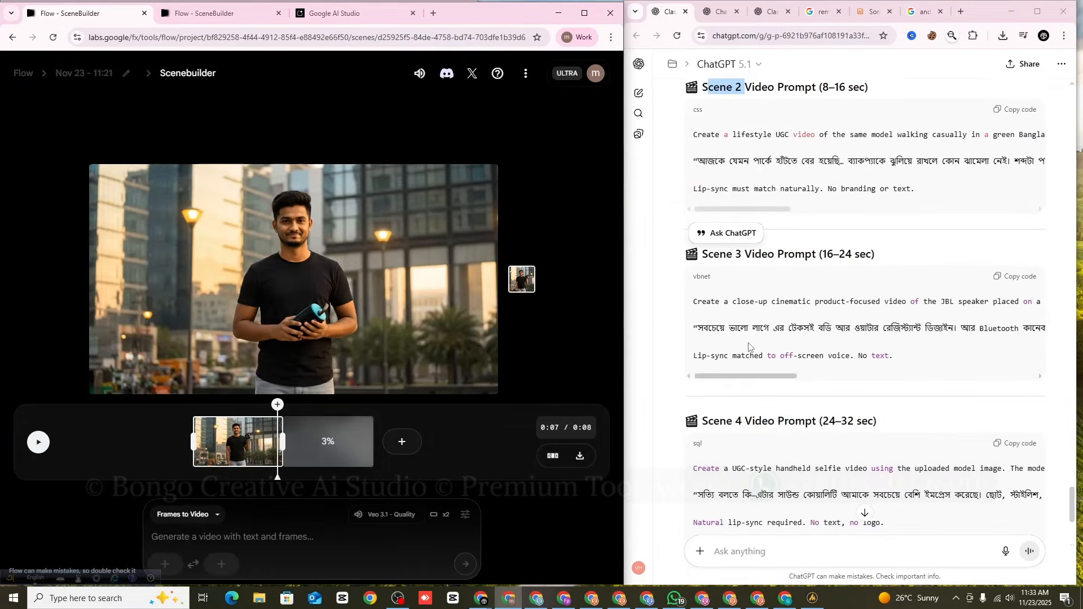
pyautogui.scroll(-2, 748, 344)
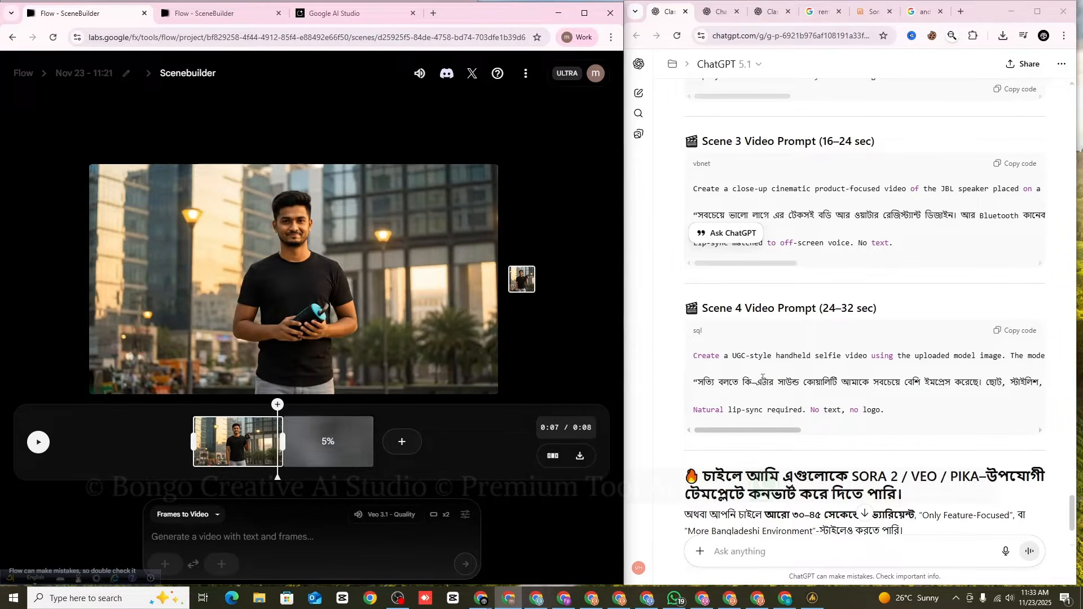
pyautogui.scroll(-1, 757, 379)
pyautogui.scroll(2, 759, 377)
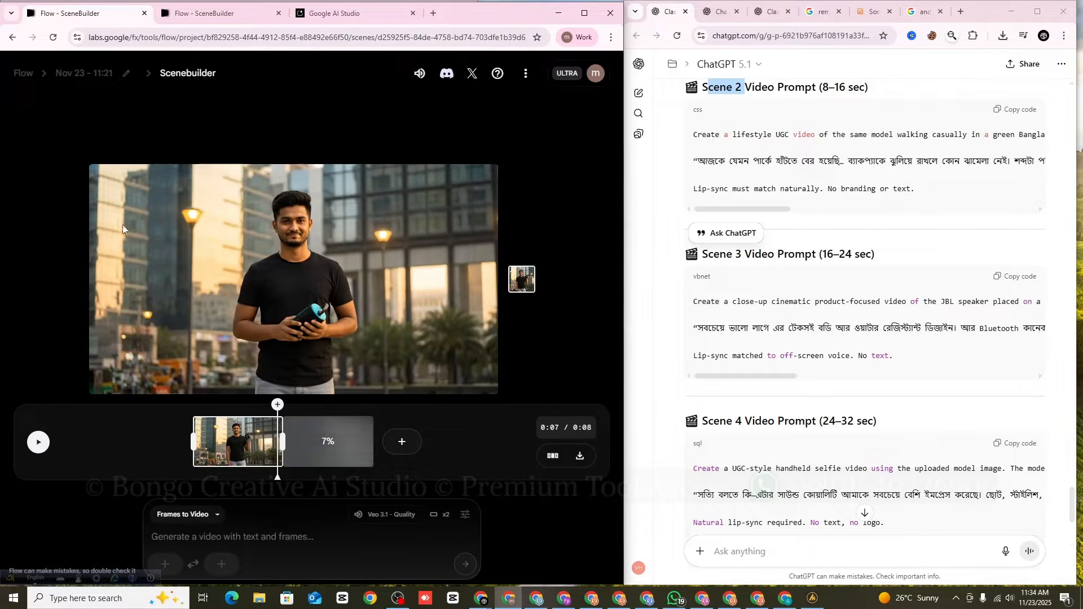
# - Open the Flow project Nov 23 - 08:56 and play its first Scene 1 urban clip
pyautogui.click(30, 75)
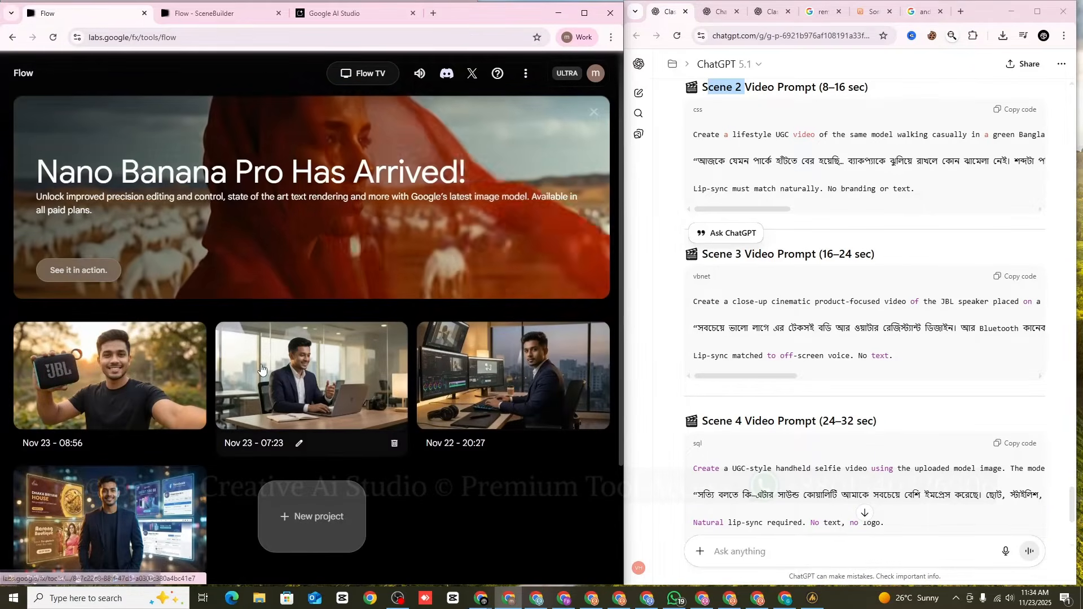
pyautogui.scroll(-1, 224, 354)
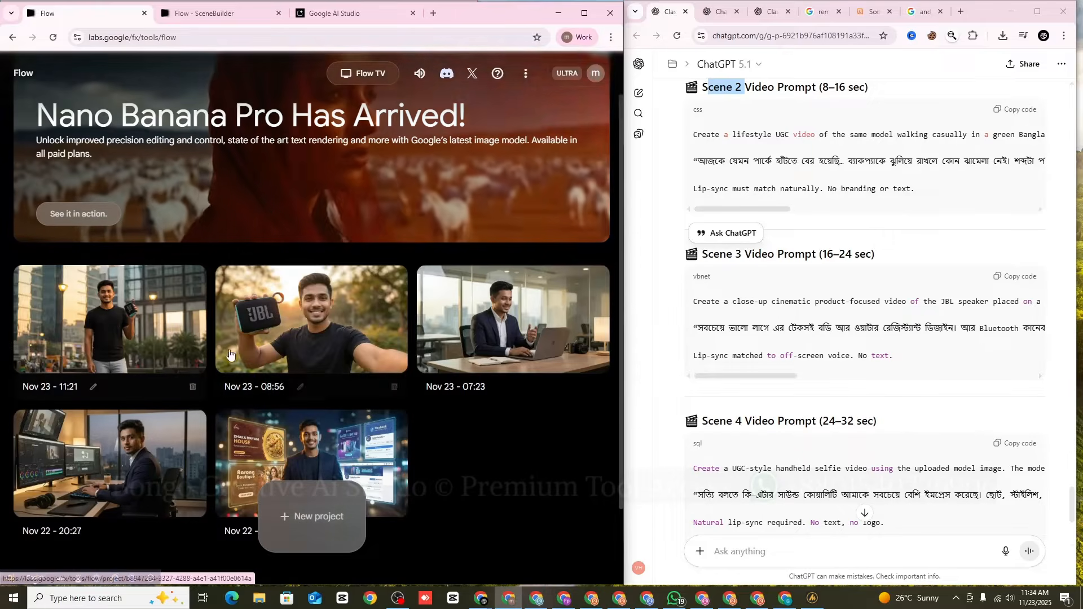
pyautogui.click(286, 332)
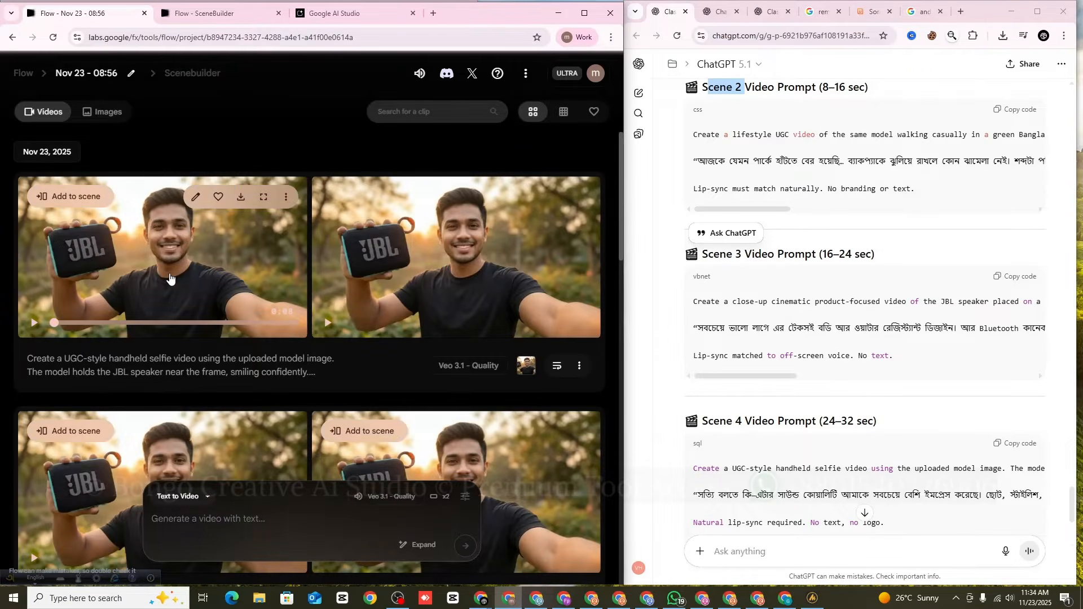
pyautogui.scroll(-4, 304, 279)
pyautogui.scroll(-10, 304, 278)
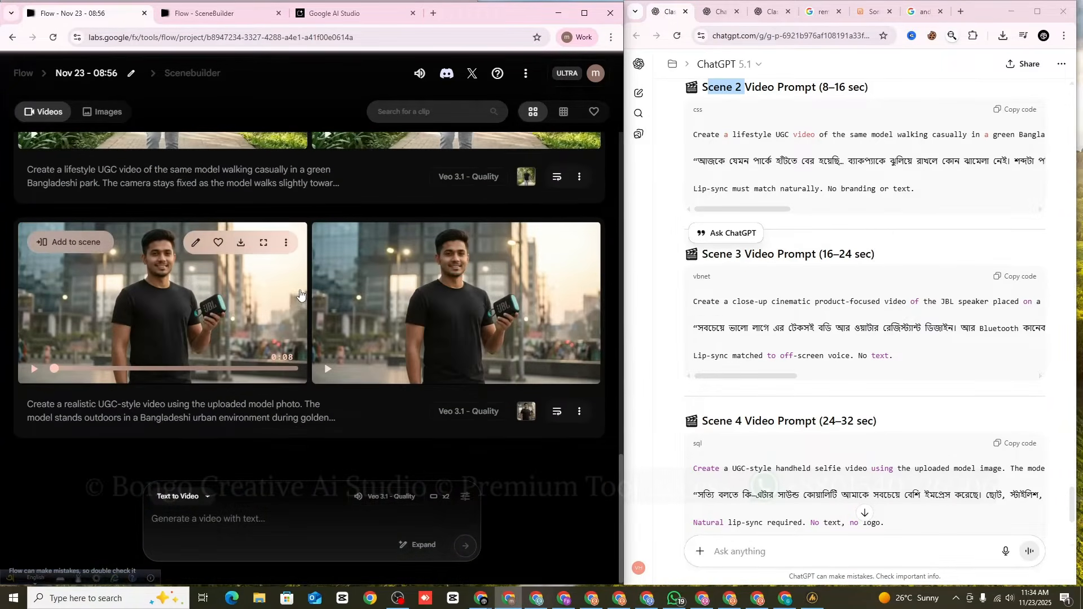
pyautogui.scroll(1, 85, 383)
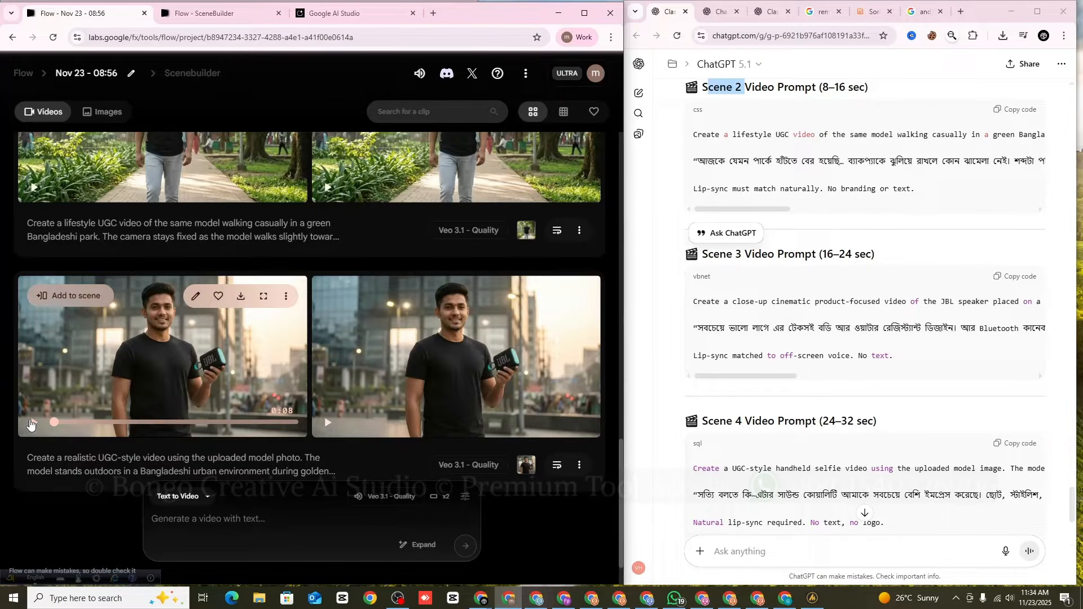
pyautogui.click(31, 422)
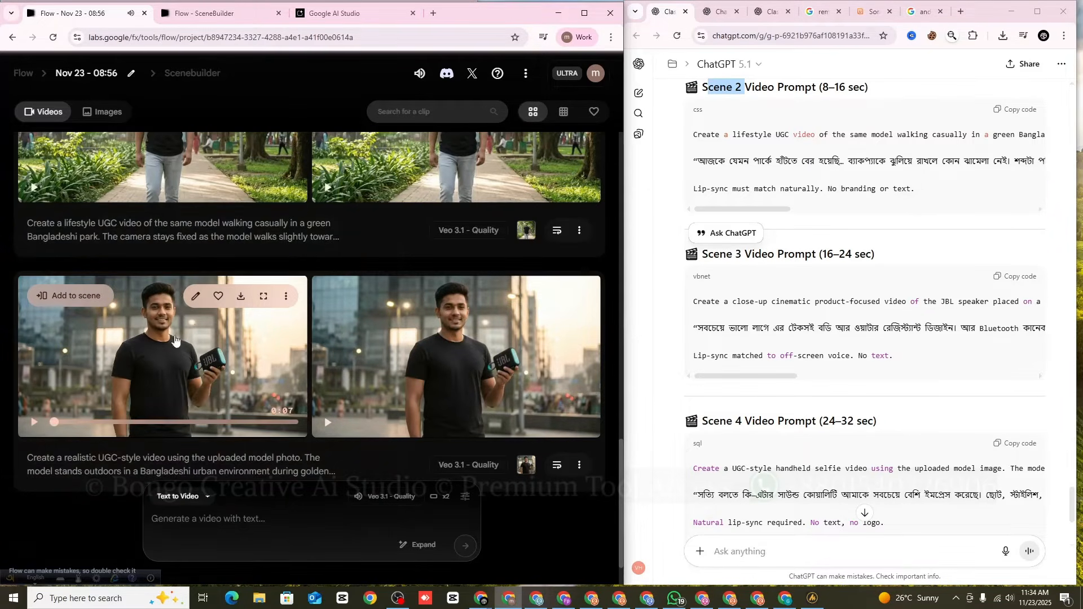
# - Download the first Scene 1 urban clip in the Upscaled (1080p) version
pyautogui.click(241, 298)
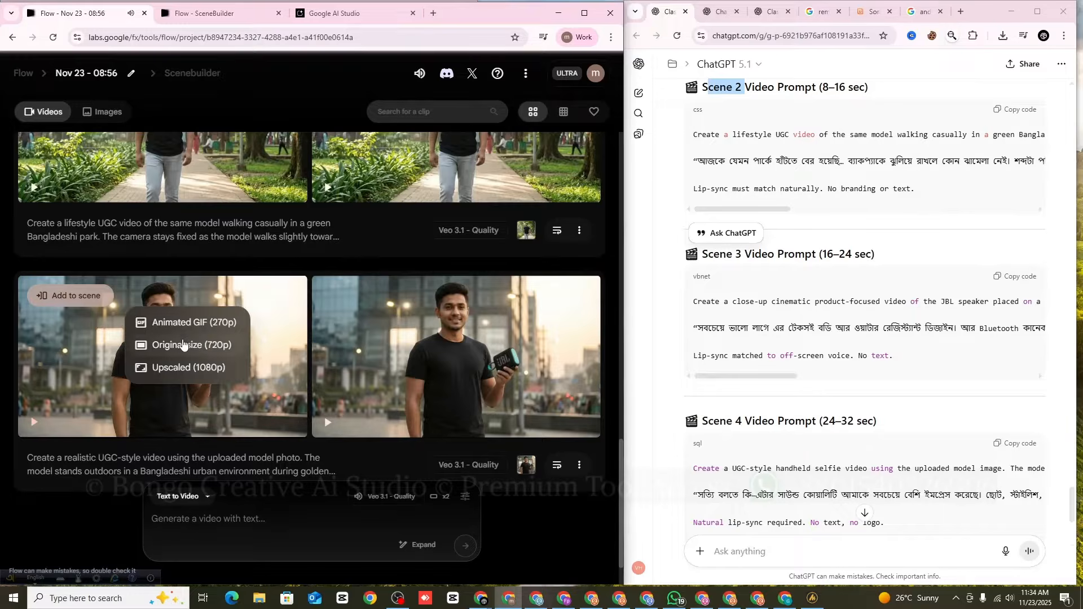
pyautogui.moveTo(161, 367)
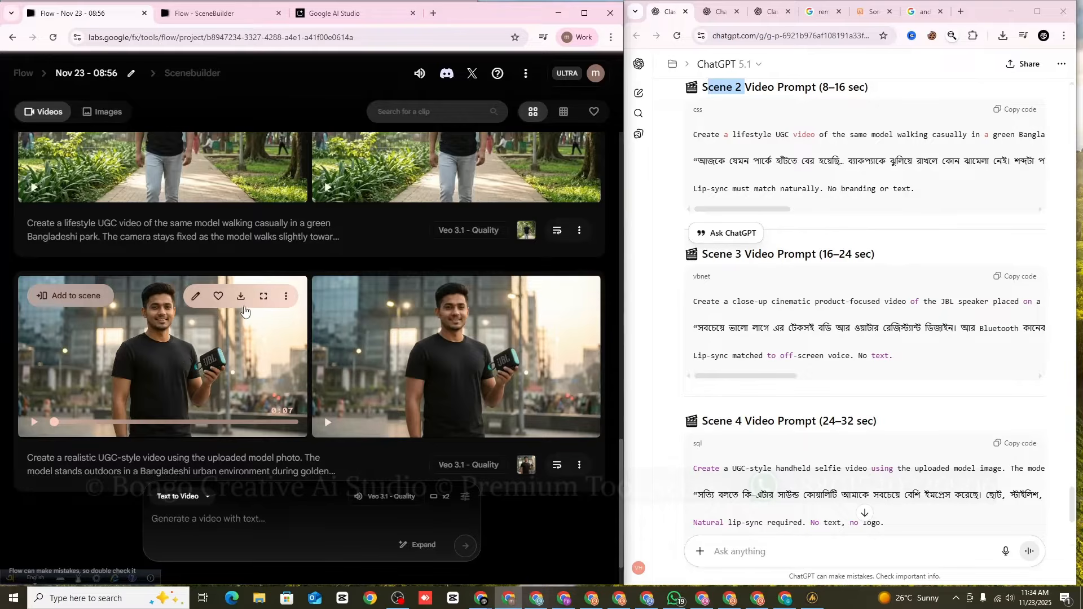
pyautogui.click(241, 299)
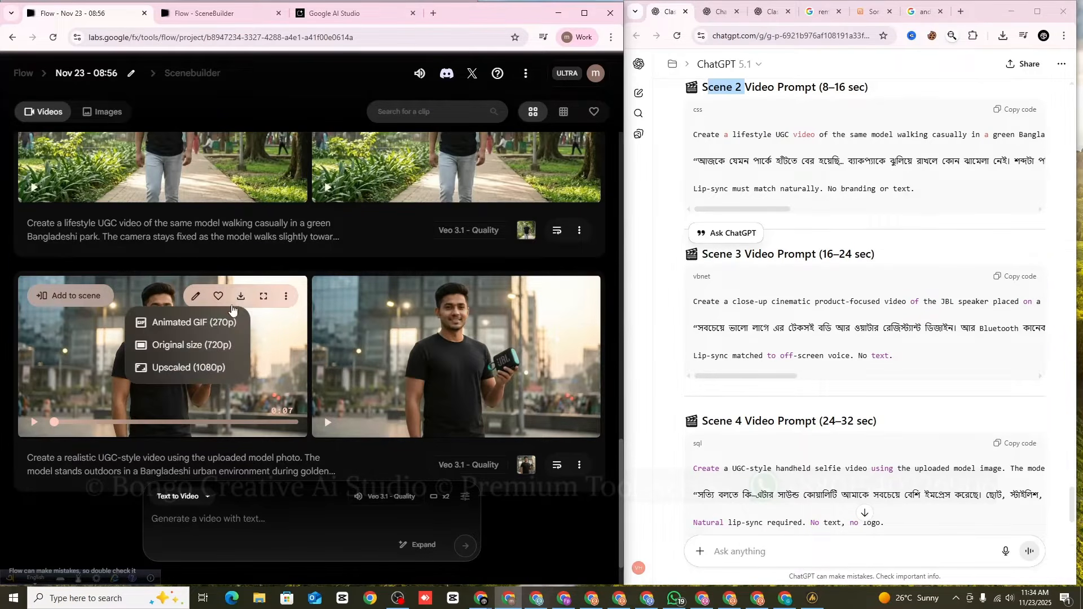
pyautogui.click(183, 372)
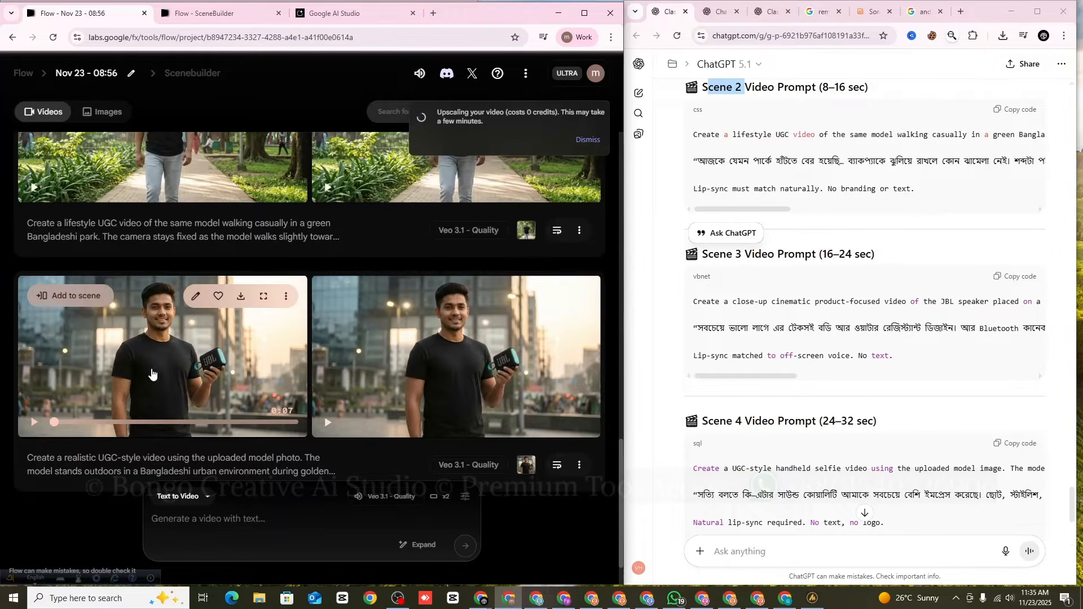
# - Find the first Scene 2 park-walking clip among the project's videos and play it back
pyautogui.scroll(4, 151, 370)
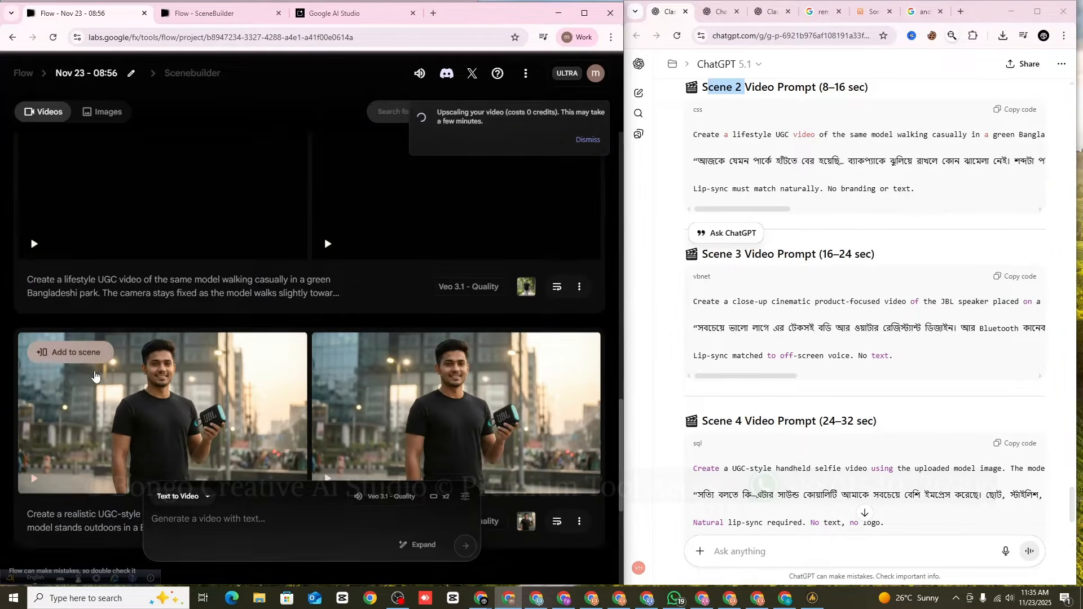
pyautogui.scroll(-5, 146, 381)
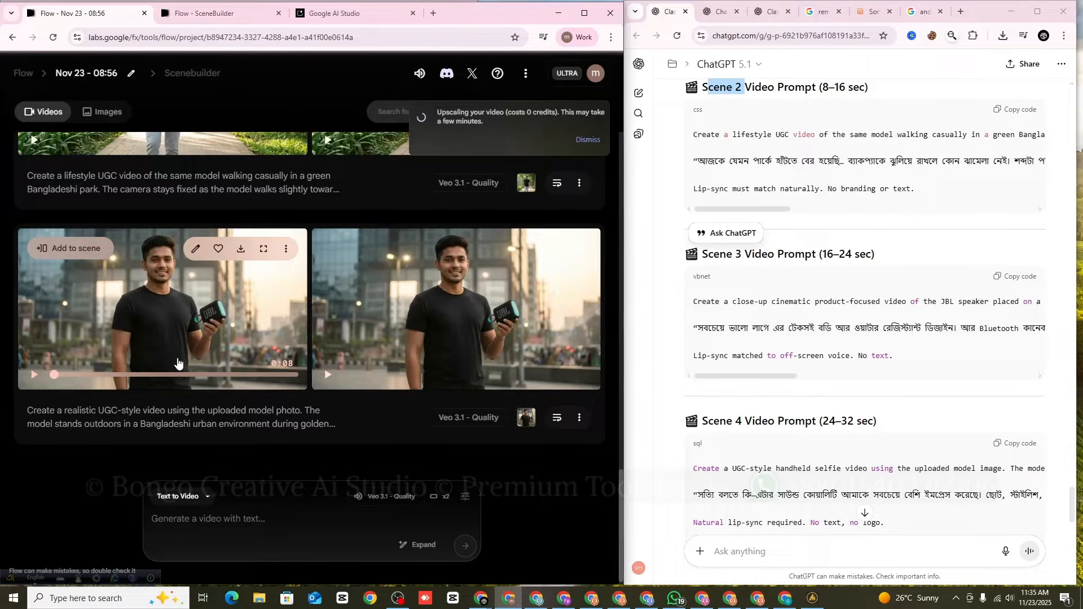
pyautogui.scroll(1, 178, 362)
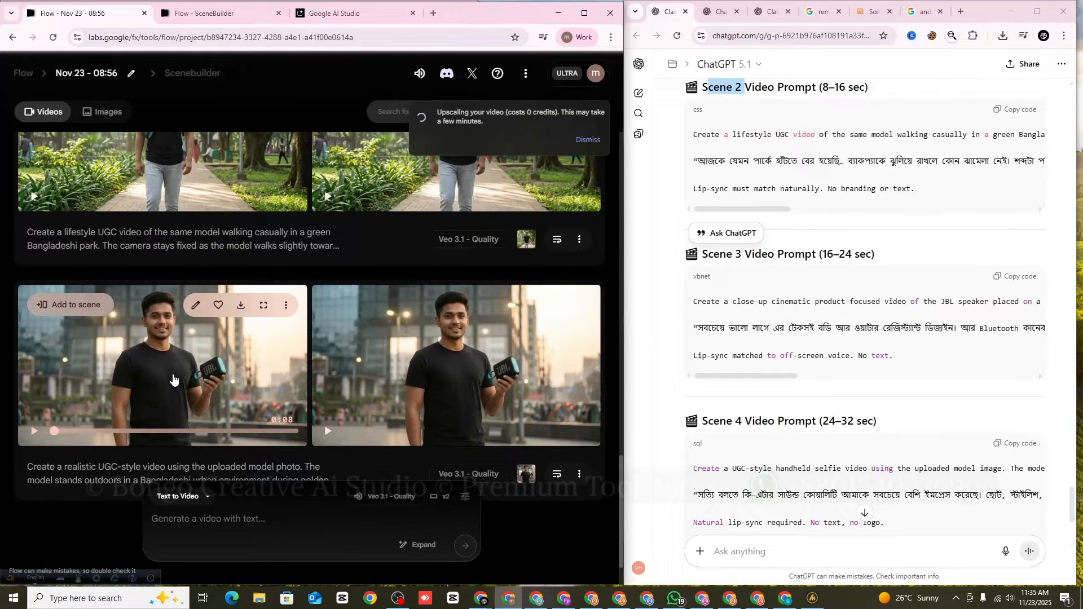
pyautogui.scroll(3, 173, 381)
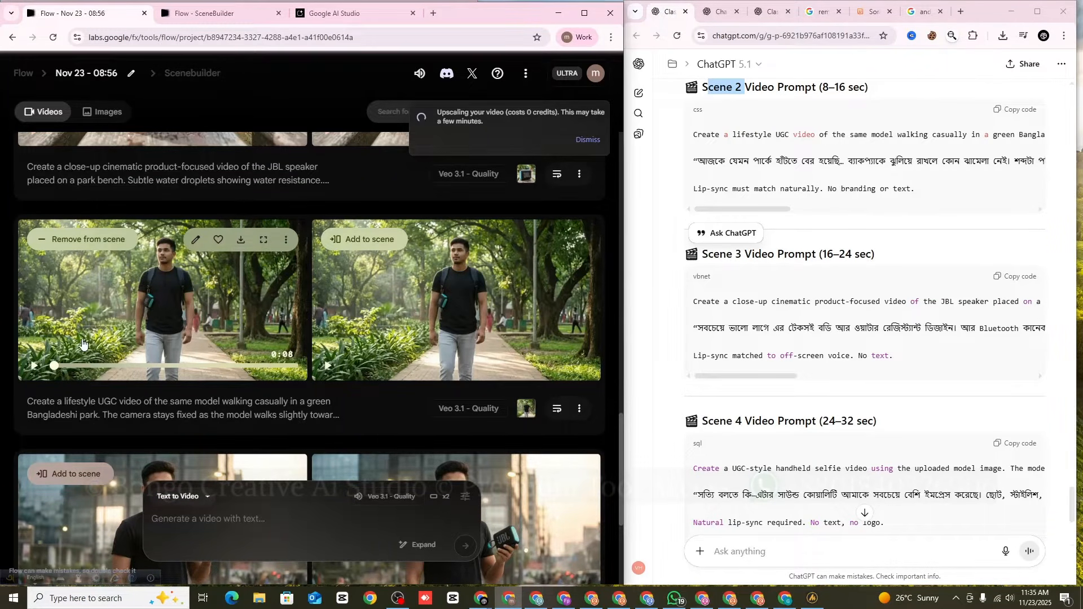
pyautogui.scroll(1, 82, 343)
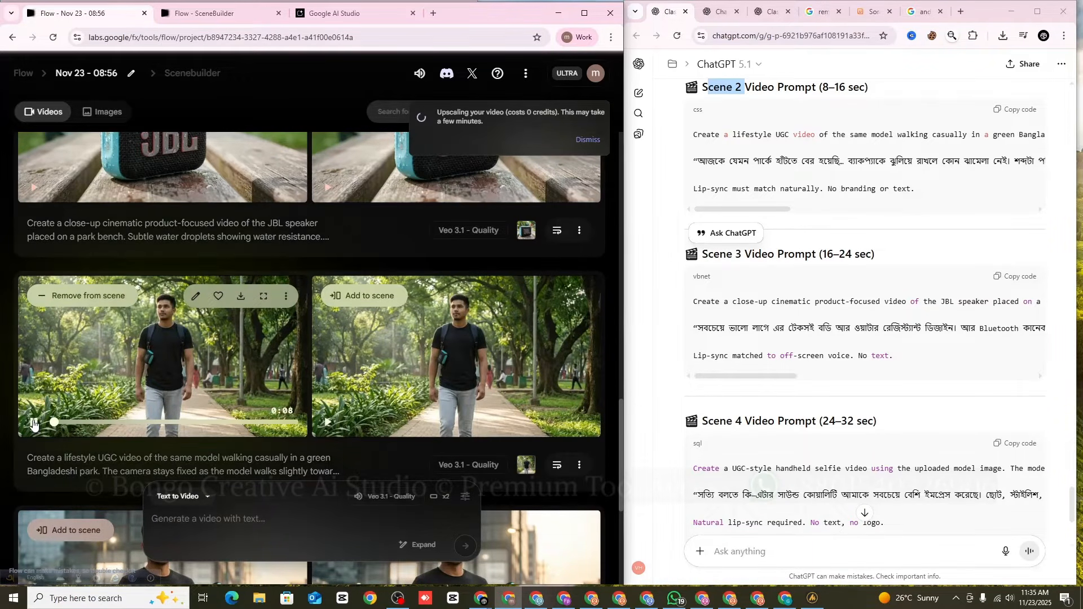
pyautogui.click(34, 423)
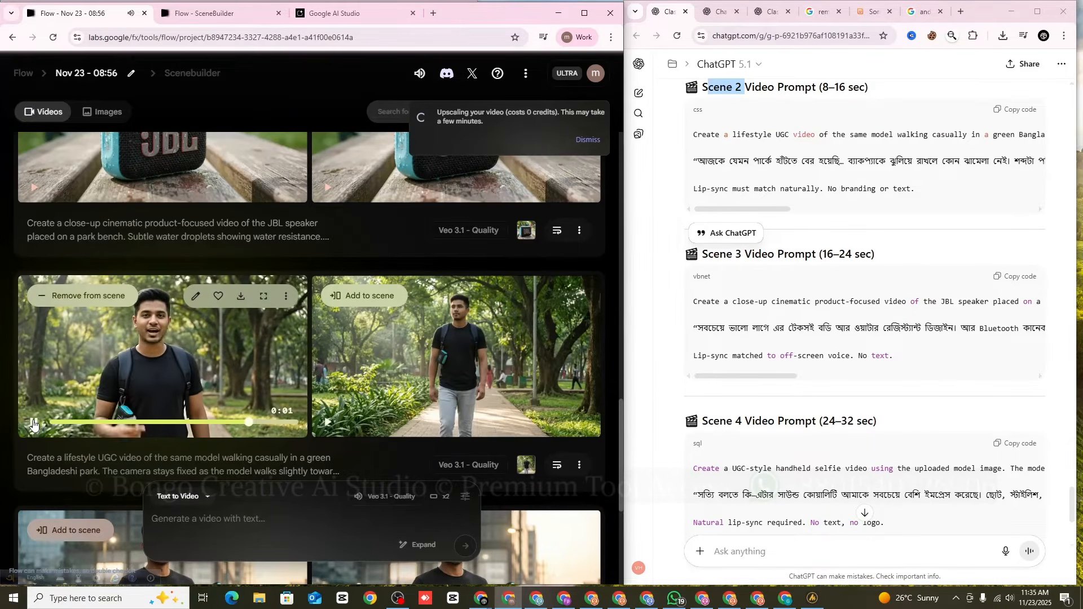
pyautogui.click(33, 423)
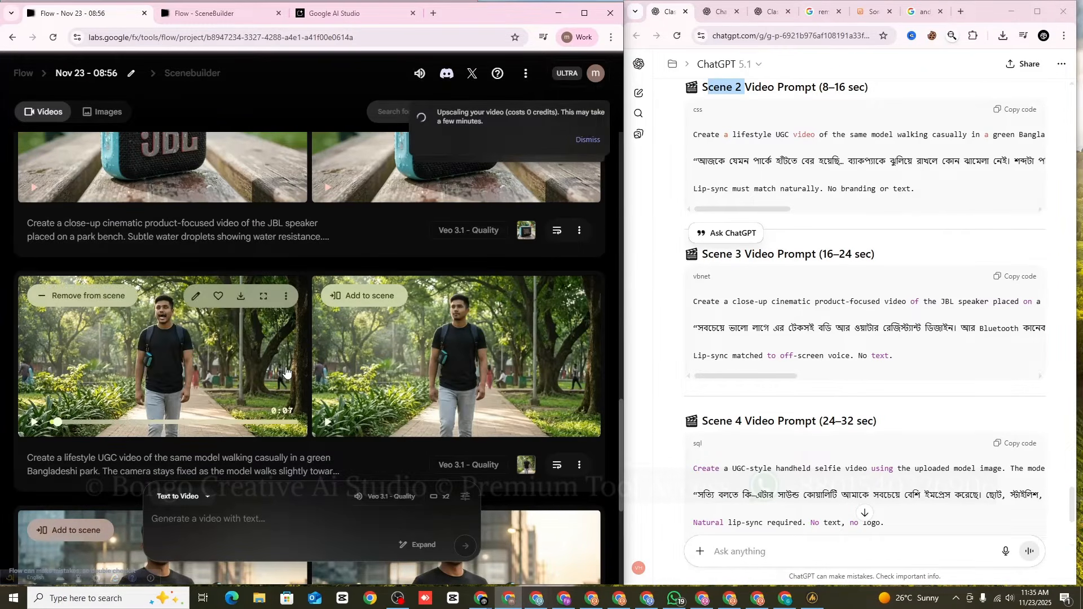
# - Find the Scene 4 selfie clip already added to the scene and play it
pyautogui.scroll(4, 186, 386)
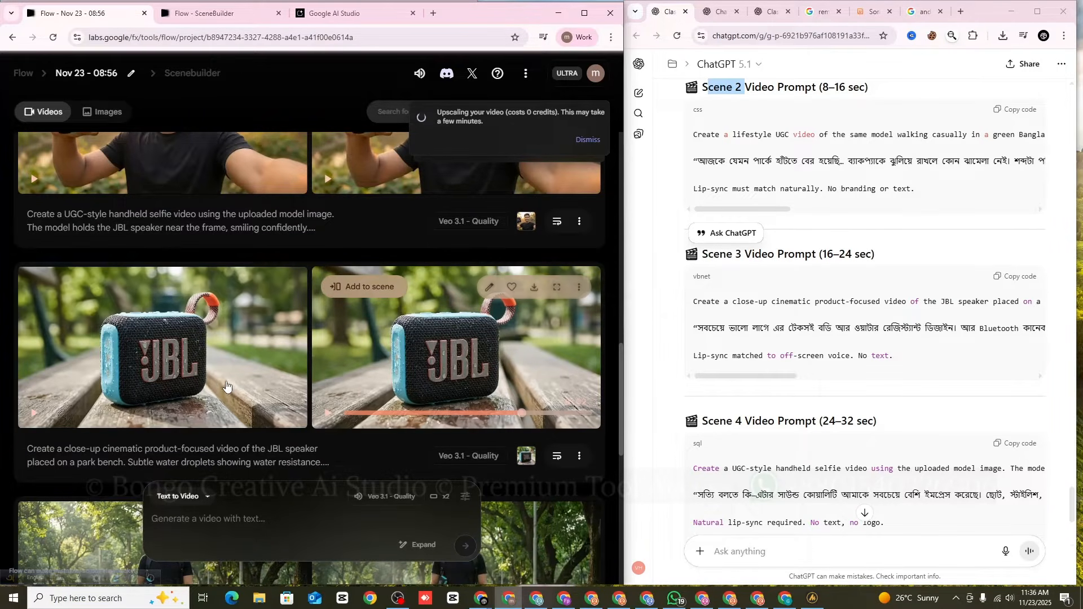
pyautogui.scroll(5, 39, 418)
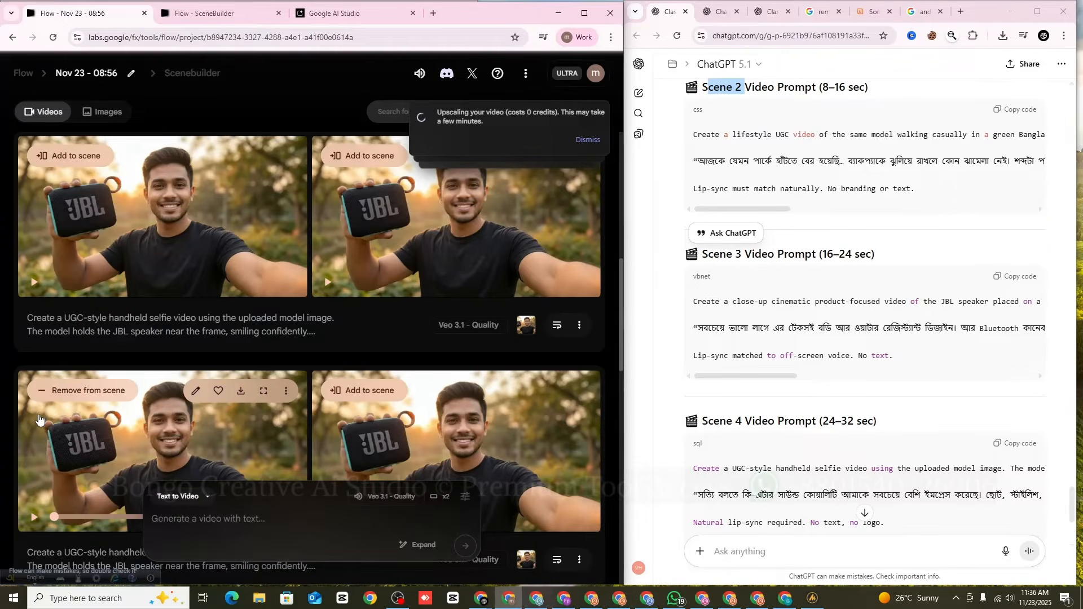
pyautogui.scroll(-1, 39, 418)
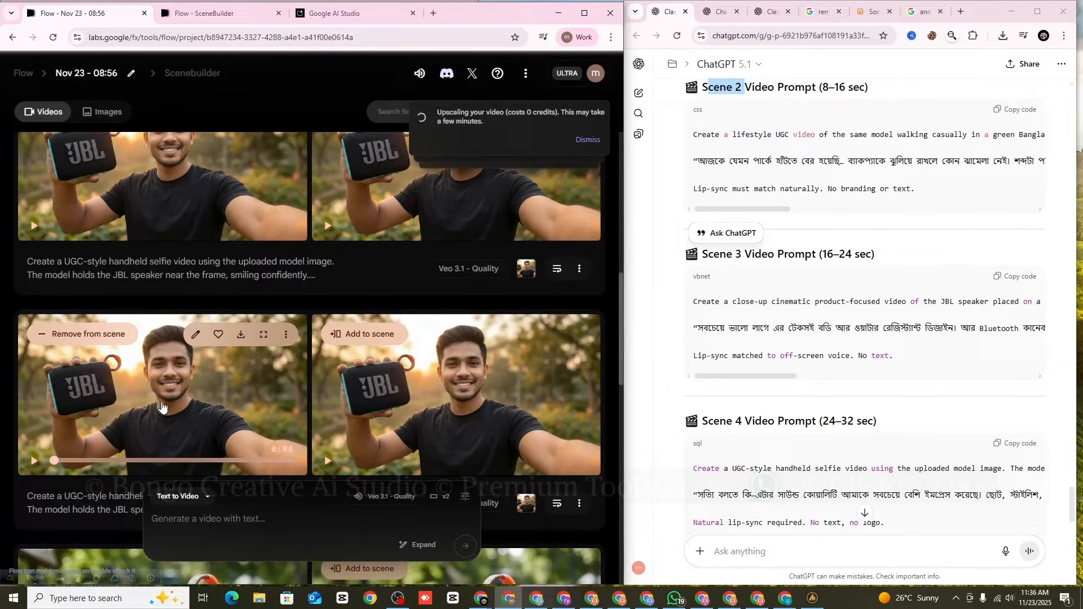
pyautogui.click(34, 460)
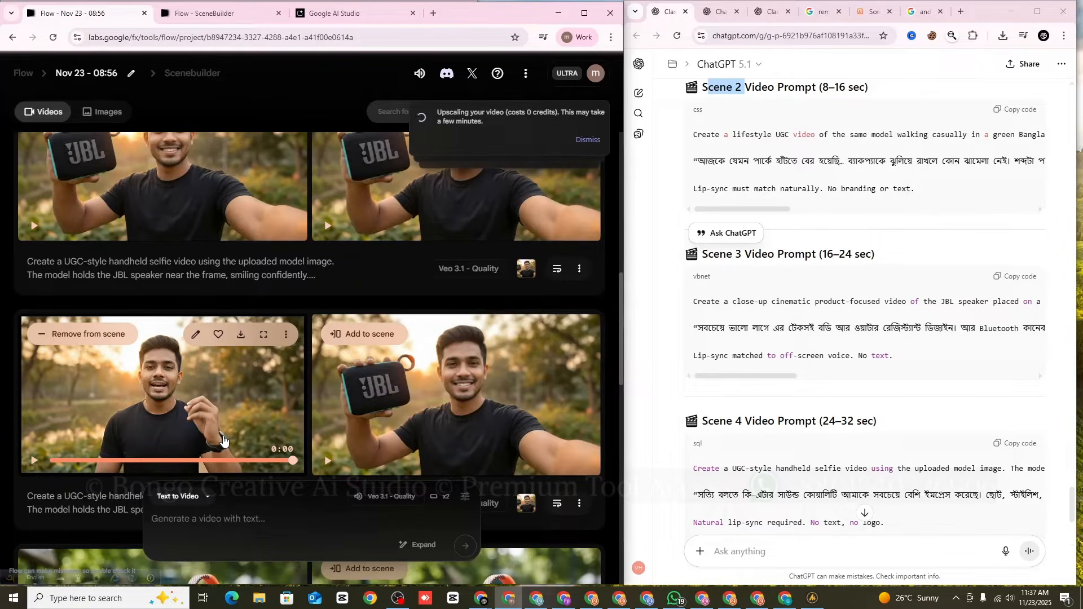
# - Compare the spoken-line wording in the Scene 4 selfie clip's full prompt with that of the newer selfie clip's prompt
pyautogui.scroll(-2, 225, 434)
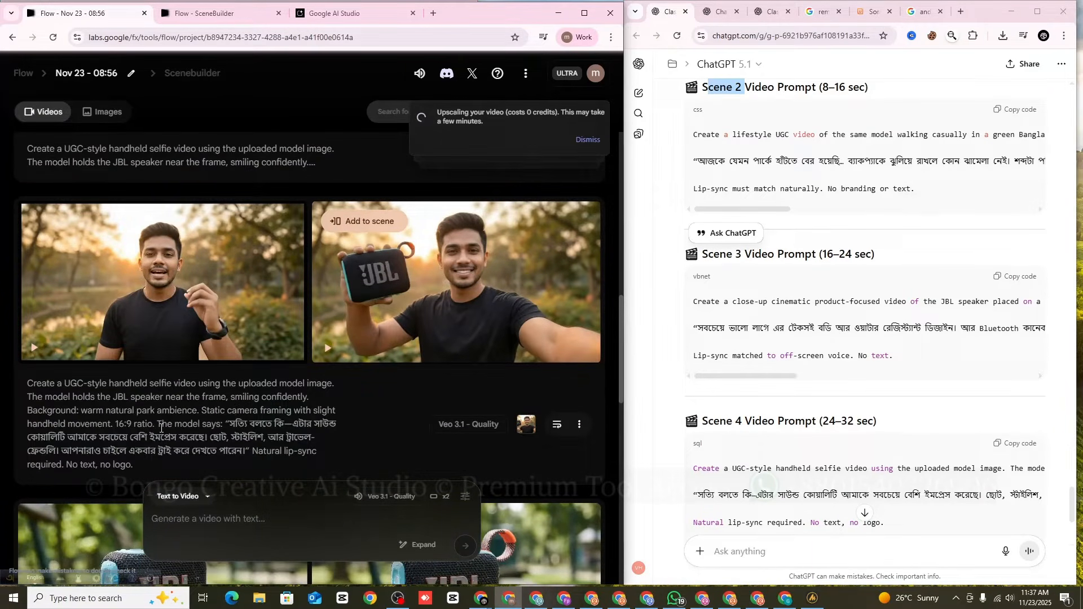
pyautogui.moveTo(159, 423); pyautogui.dragTo(250, 451)
pyautogui.scroll(-5, 260, 417)
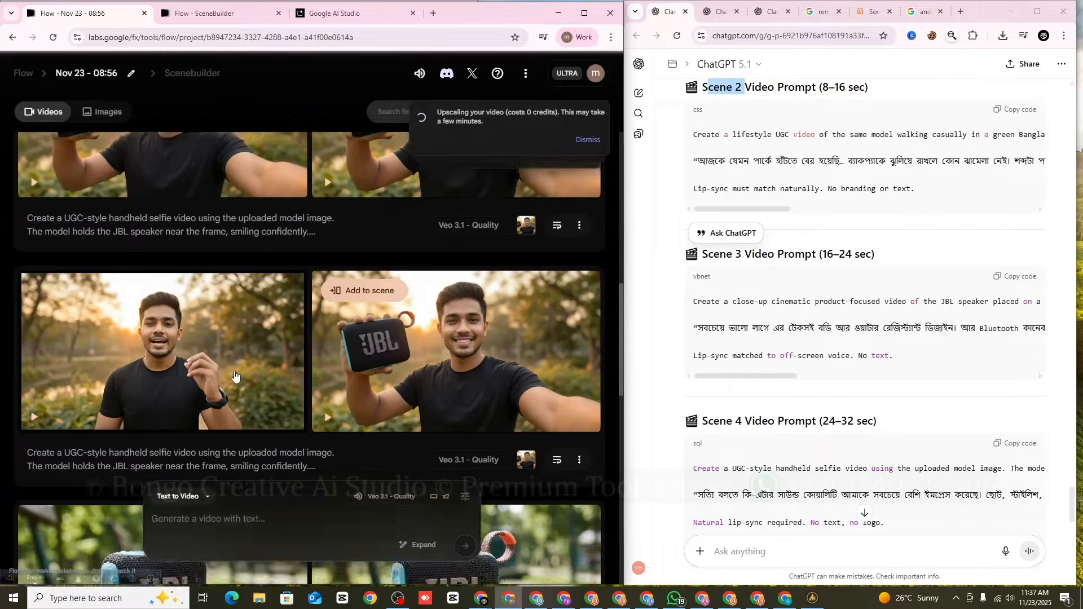
pyautogui.scroll(5, 160, 368)
pyautogui.scroll(-4, 113, 350)
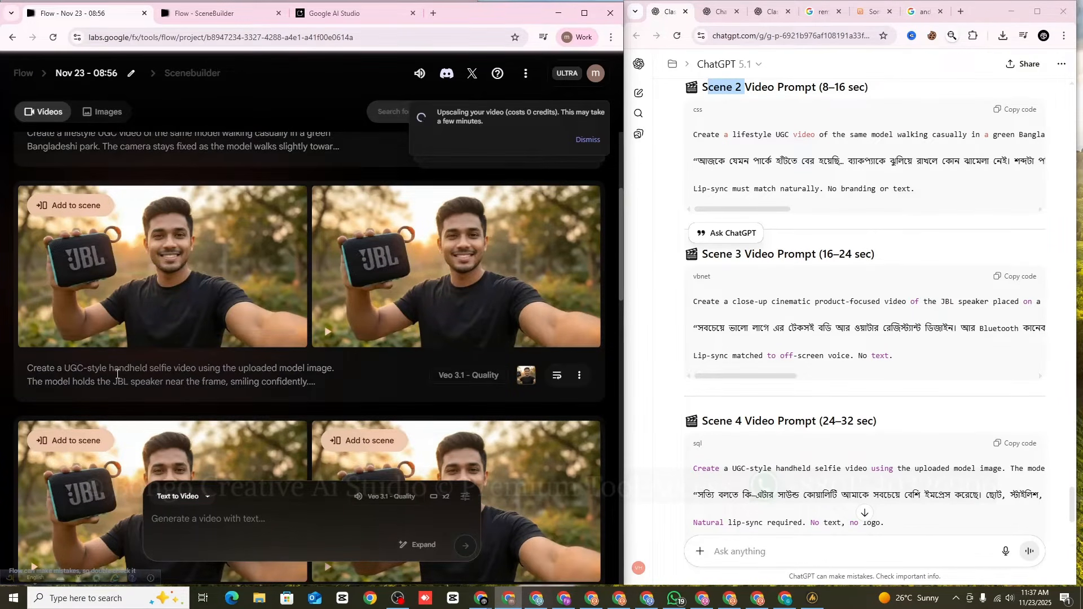
pyautogui.click(210, 381)
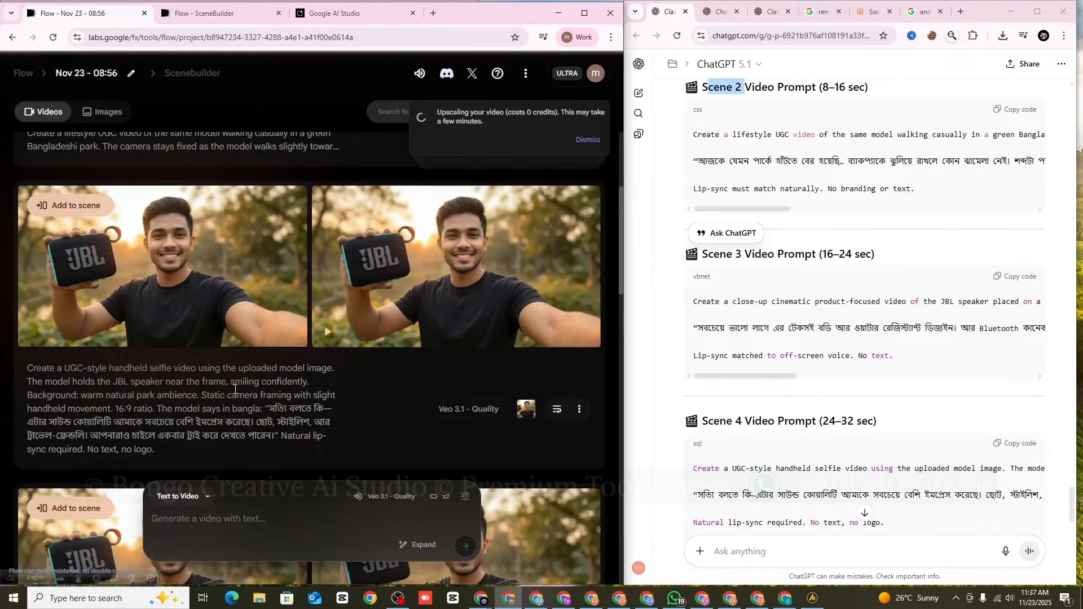
# - Play the newer Scene 4 selfie clip and set the system volume to 60
pyautogui.scroll(1, 228, 389)
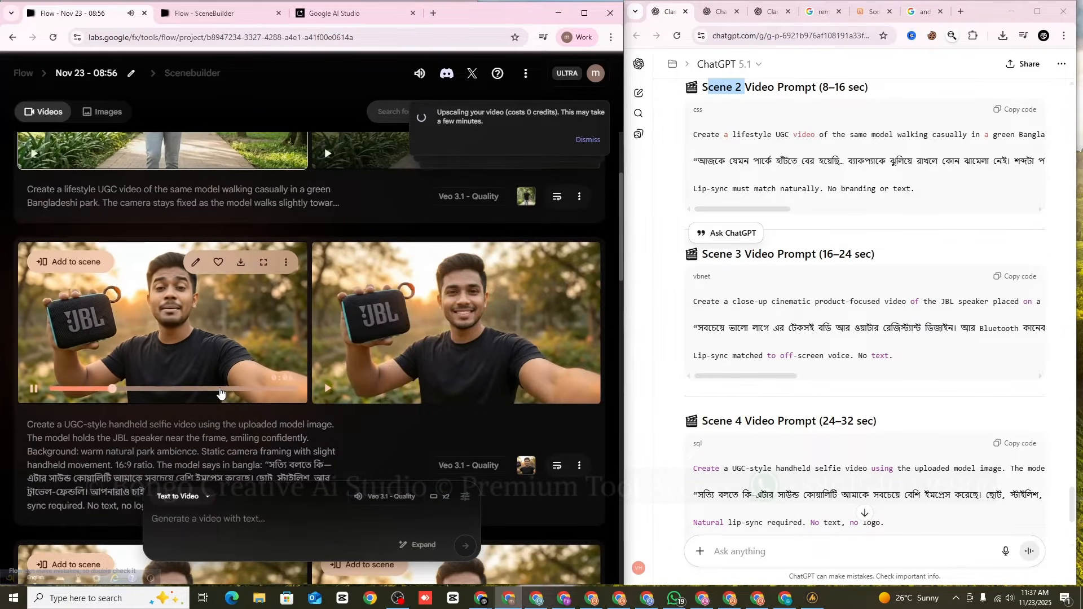
pyautogui.click(1010, 599)
pyautogui.scroll(7, 1009, 599)
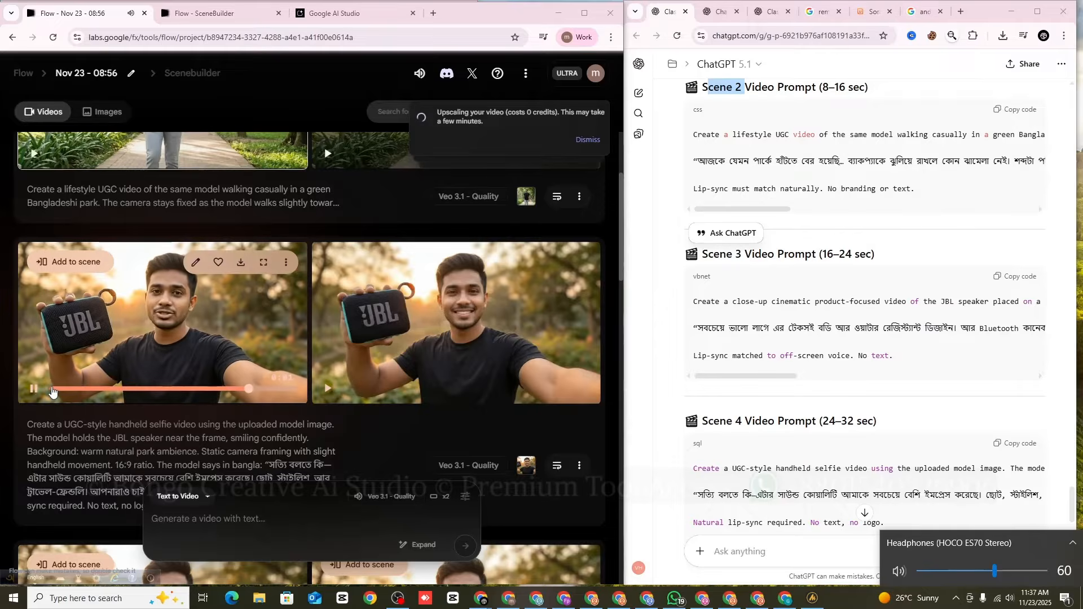
pyautogui.click(140, 418)
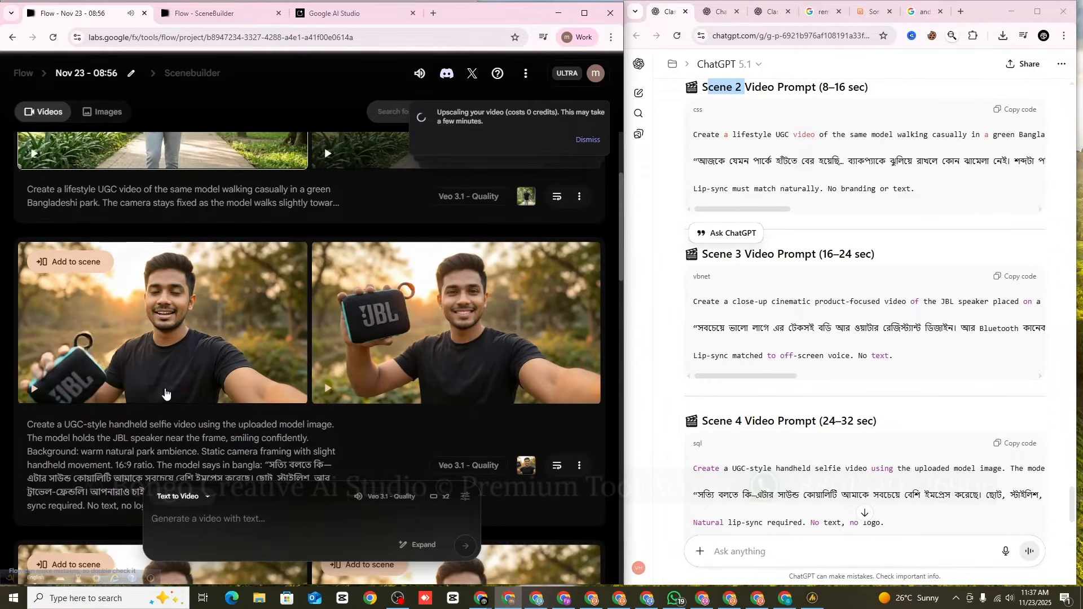
# - Highlight the words "in bangla" in the newer selfie clip's expanded prompt
pyautogui.scroll(-2, 167, 393)
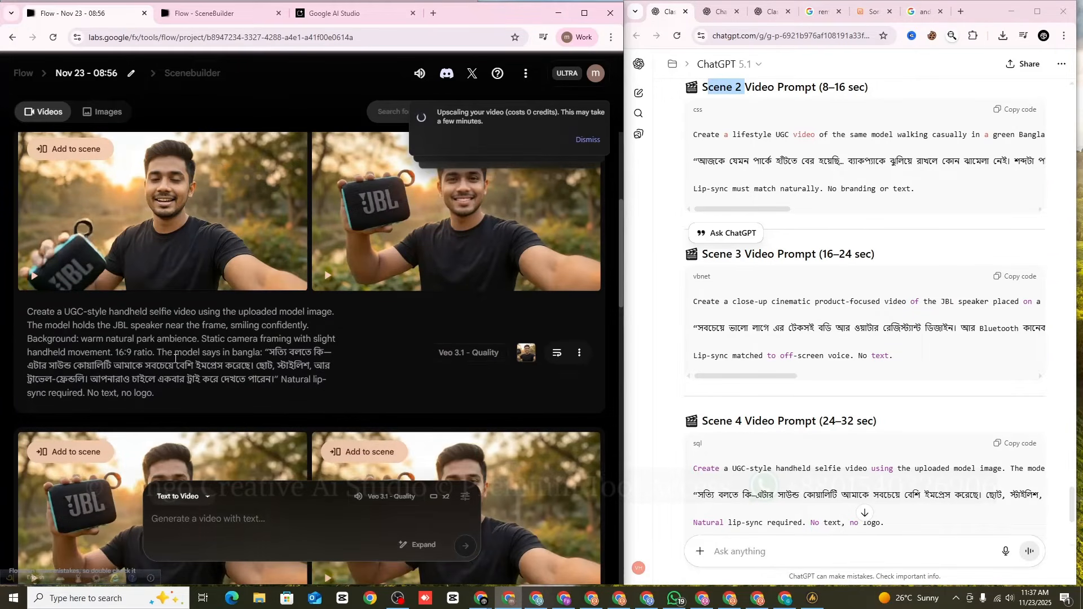
pyautogui.moveTo(222, 354); pyautogui.dragTo(261, 354)
pyautogui.scroll(1, 260, 363)
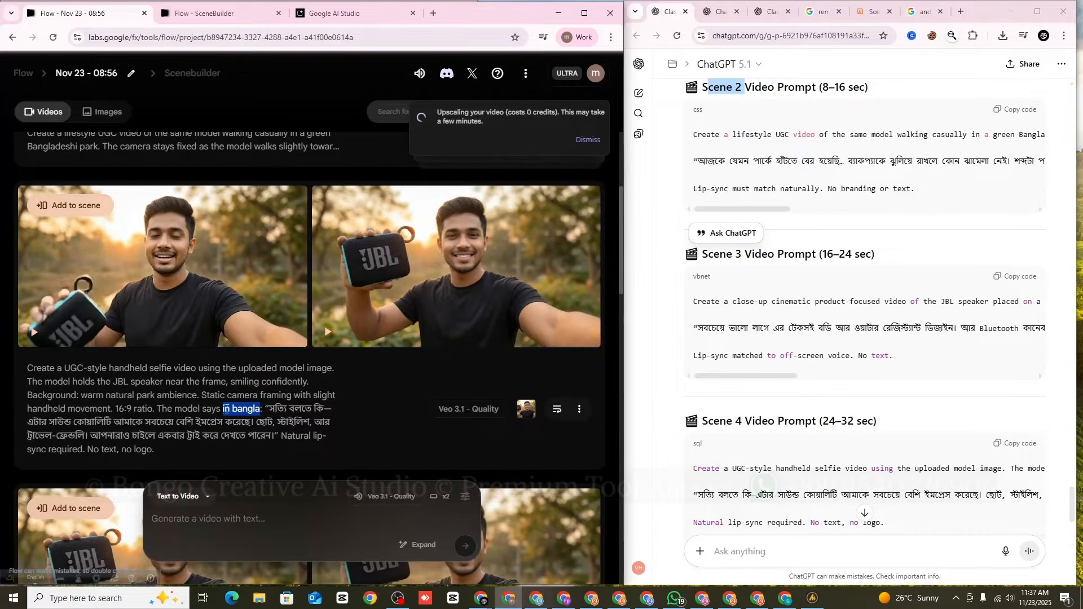
# - Request a 1080p upscaled download of the first of the two newer Scene 4 selfie clips
pyautogui.scroll(1, 224, 408)
pyautogui.moveTo(210, 388)
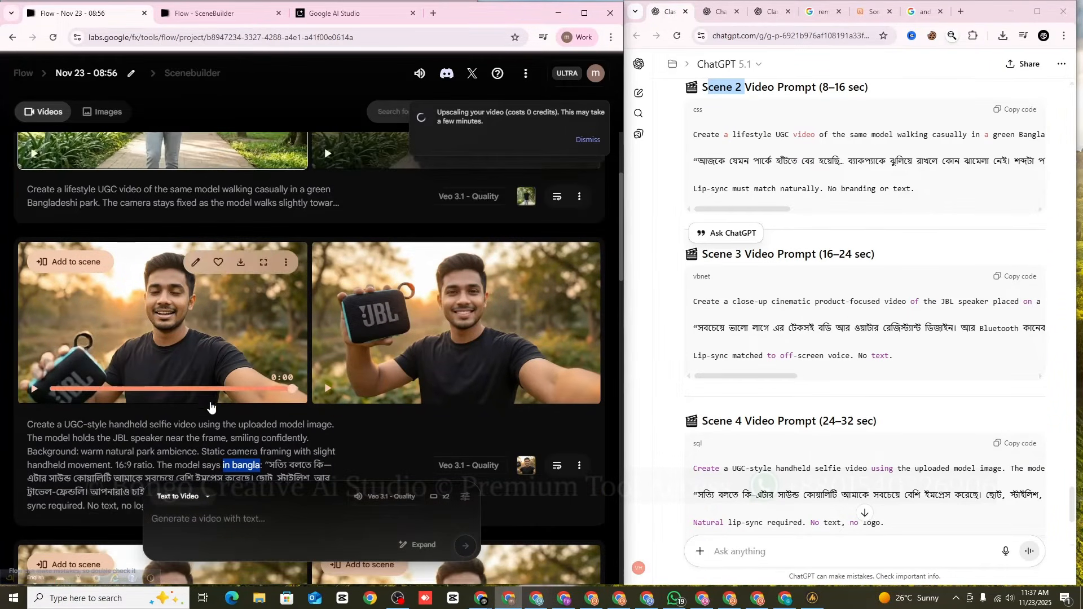
pyautogui.click(244, 265)
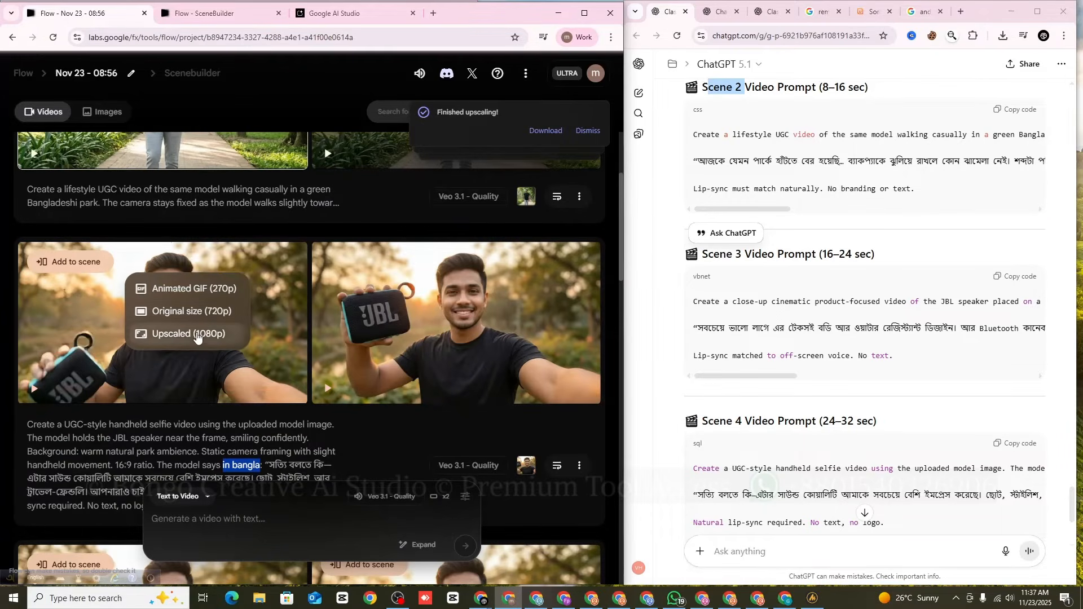
pyautogui.click(200, 331)
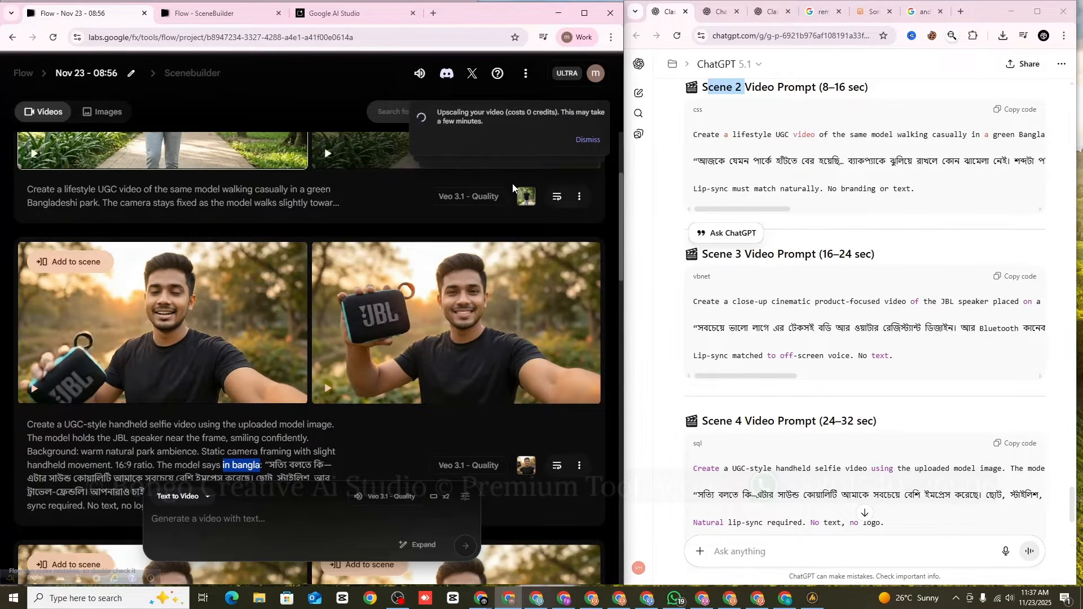
# - Save the two clips that have finished upscaling from their notifications
pyautogui.scroll(1, 508, 183)
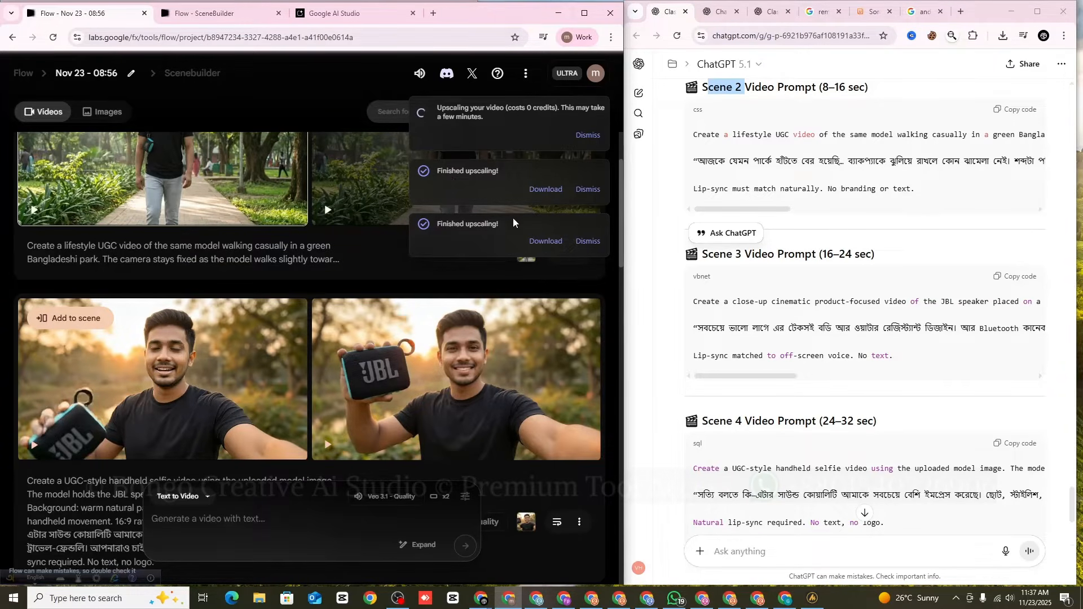
pyautogui.click(535, 244)
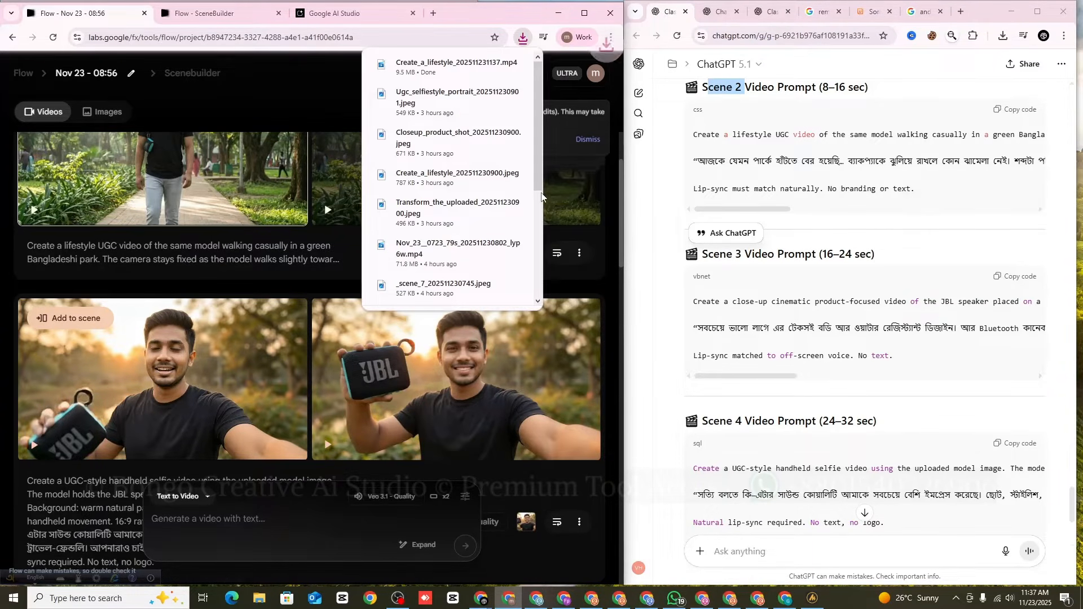
pyautogui.click(526, 39)
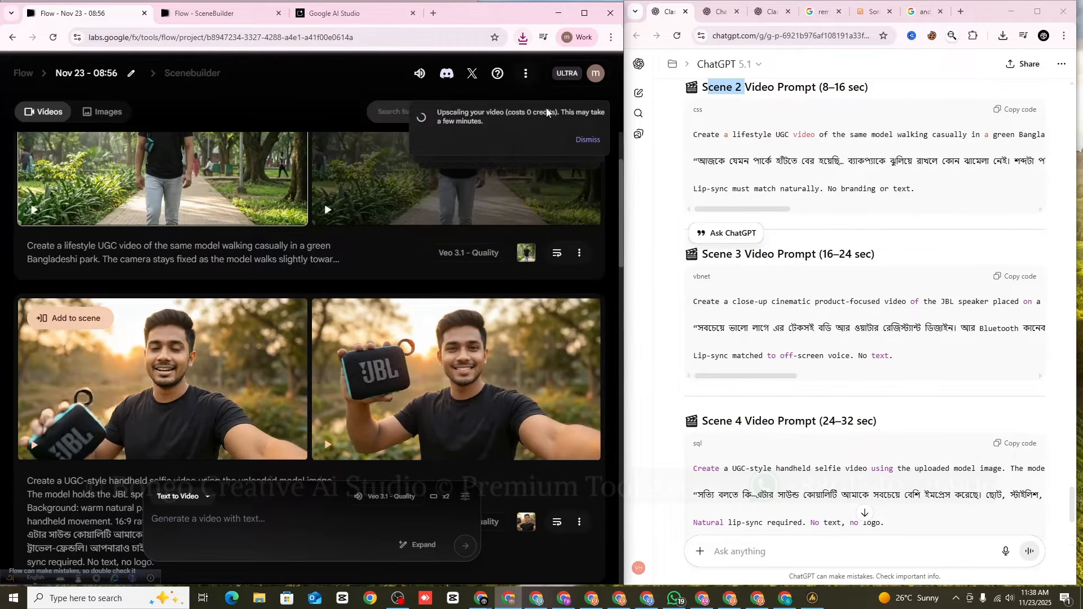
pyautogui.click(544, 191)
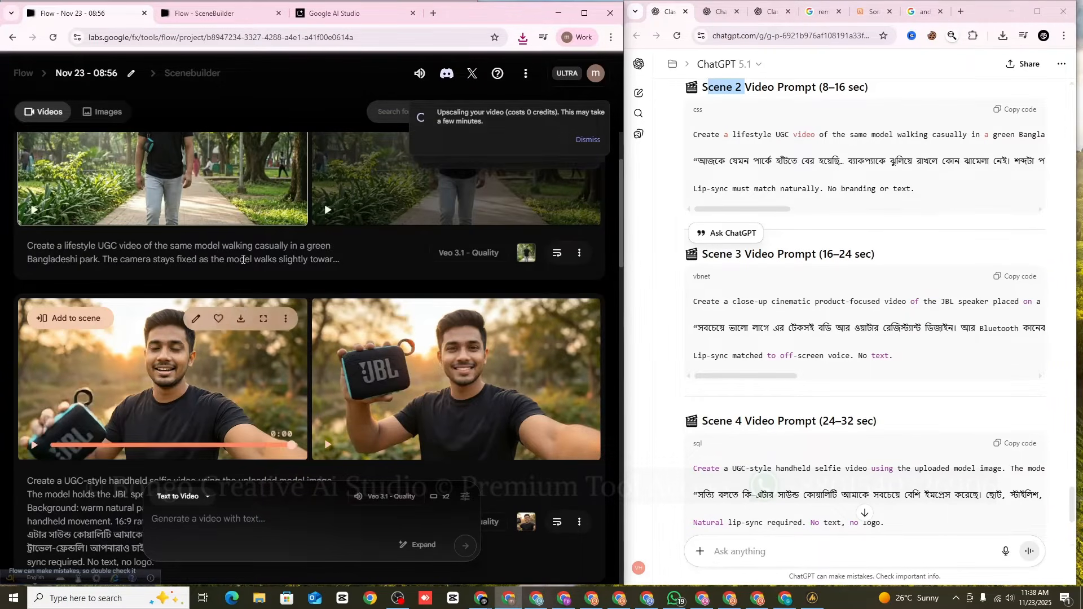
# - Switch to the SceneBuilder timeline, scrub back from the park scene and select the first clip
pyautogui.click(211, 22)
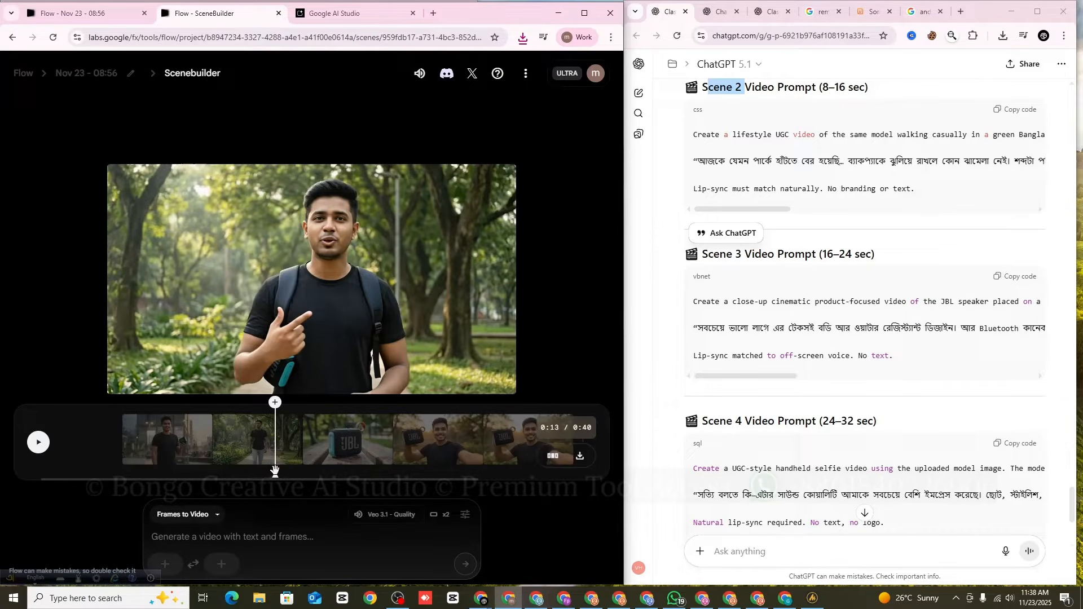
pyautogui.moveTo(275, 471); pyautogui.dragTo(246, 471)
pyautogui.click(167, 444)
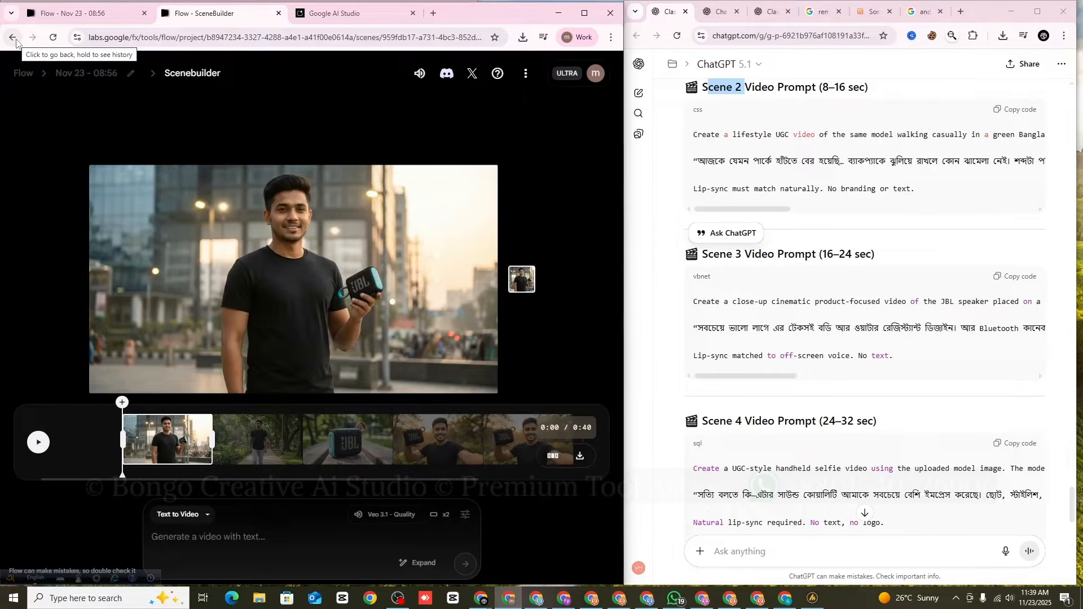
# - Return to the project's clips, save the finished upscaled selfie clip, and open the downloaded video to watch it
pyautogui.click(73, 13)
pyautogui.click(545, 128)
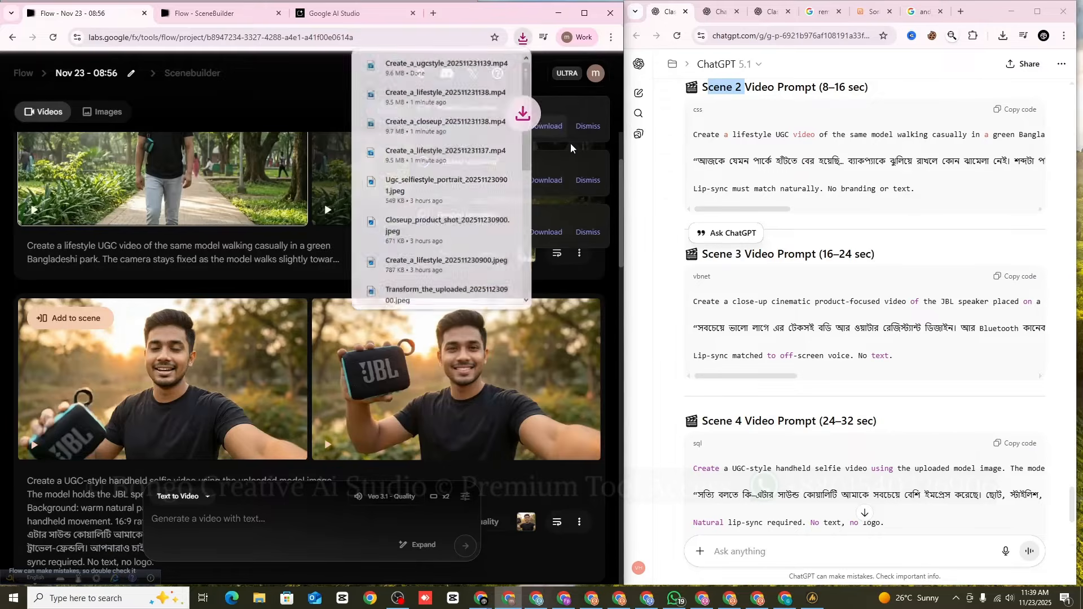
pyautogui.click(449, 67)
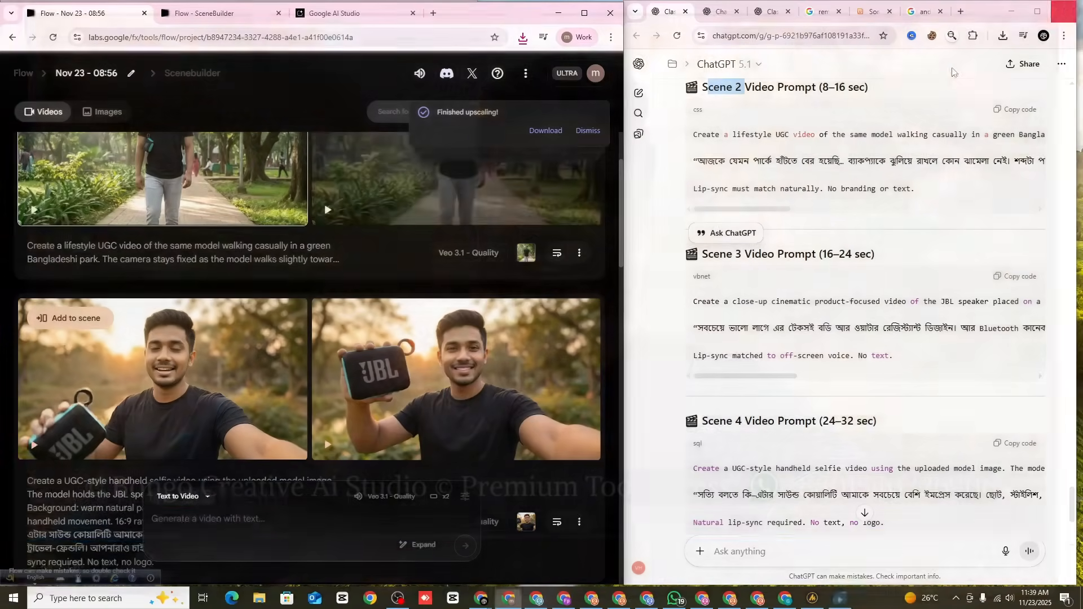
pyautogui.click(1068, 6)
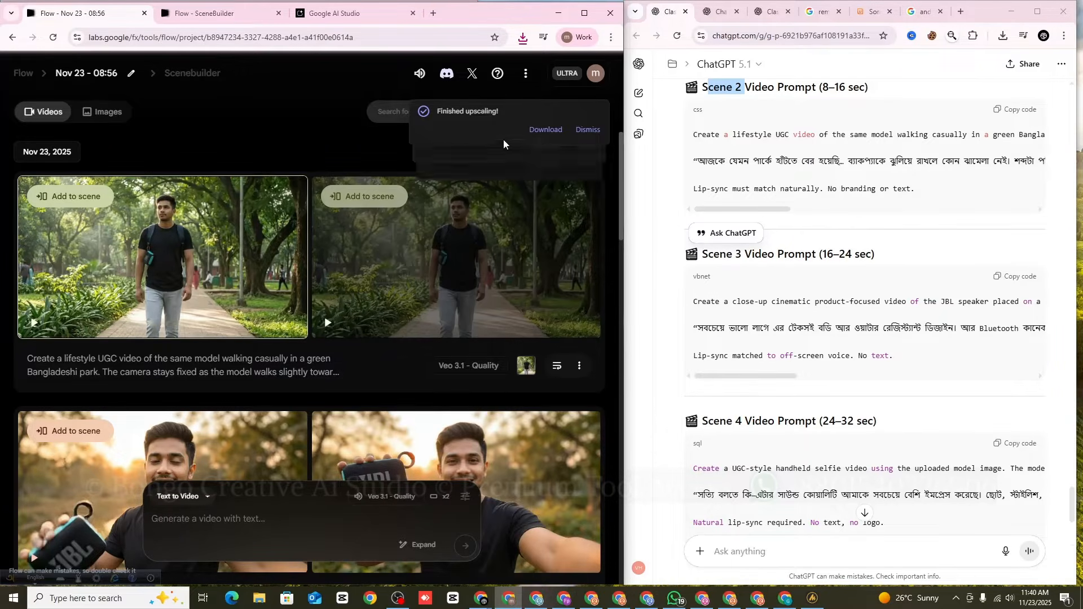
# - Go through the ChatGPT conversation from the start and highlight the Language, Video Duration and Concept / Idea lines of the UGC ad request
pyautogui.moveTo(329, 289)
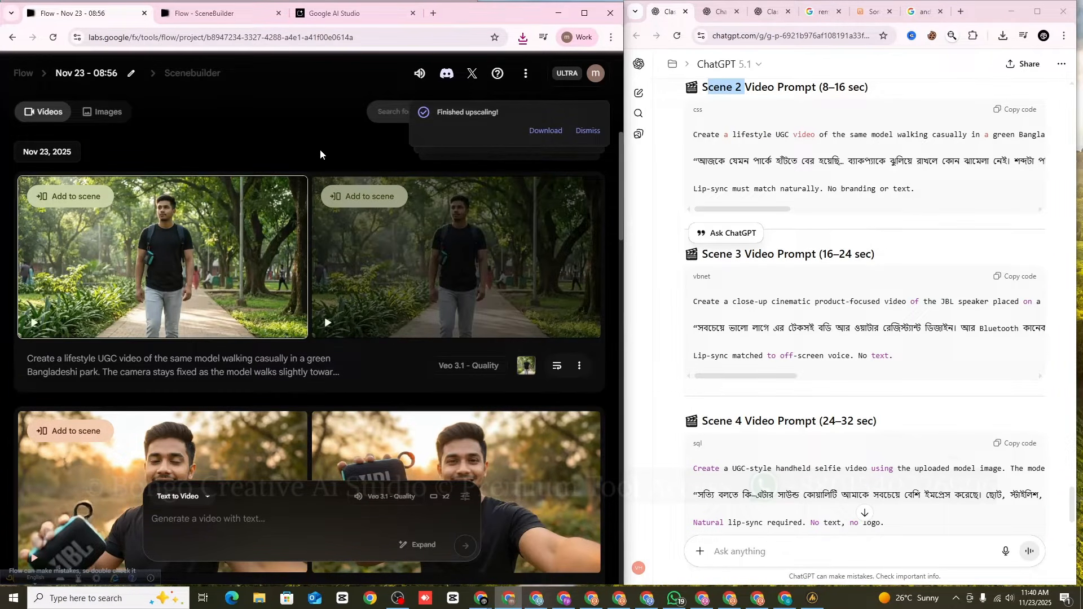
pyautogui.scroll(15, 955, 240)
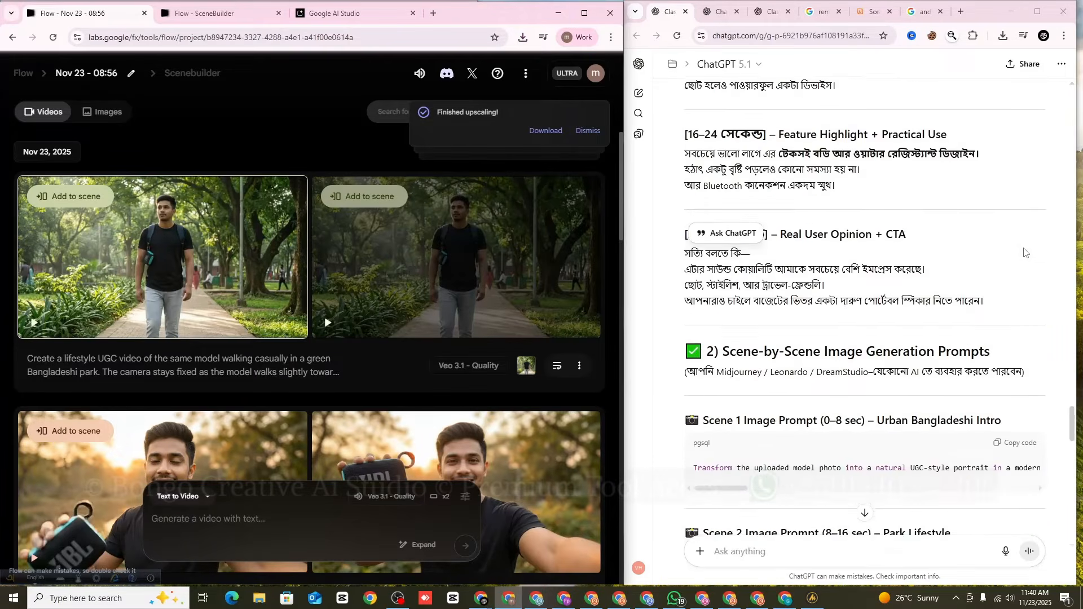
pyautogui.scroll(15, 1066, 361)
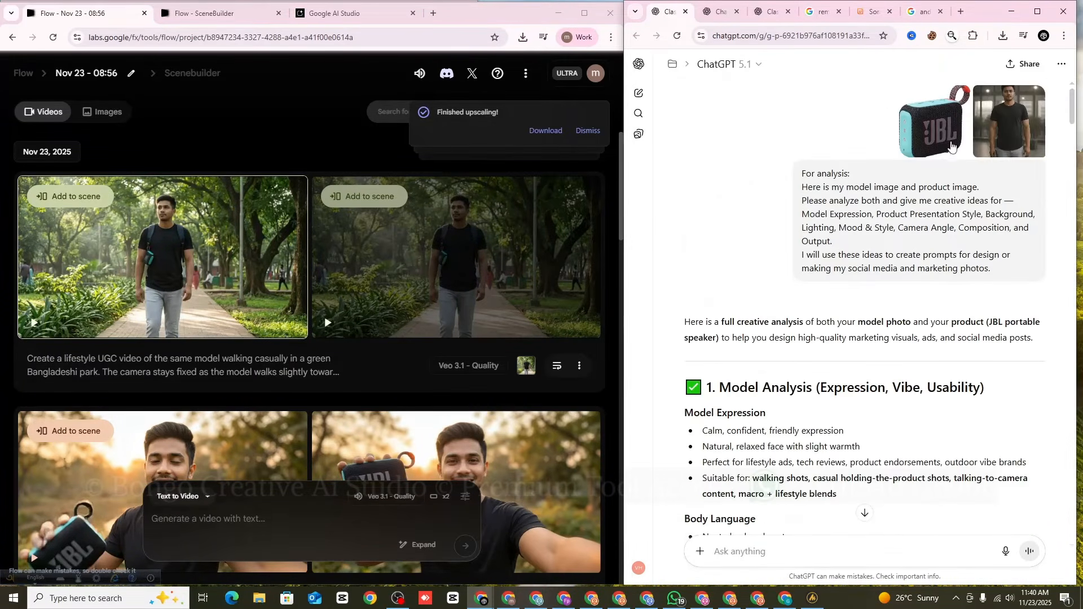
pyautogui.scroll(-20, 813, 197)
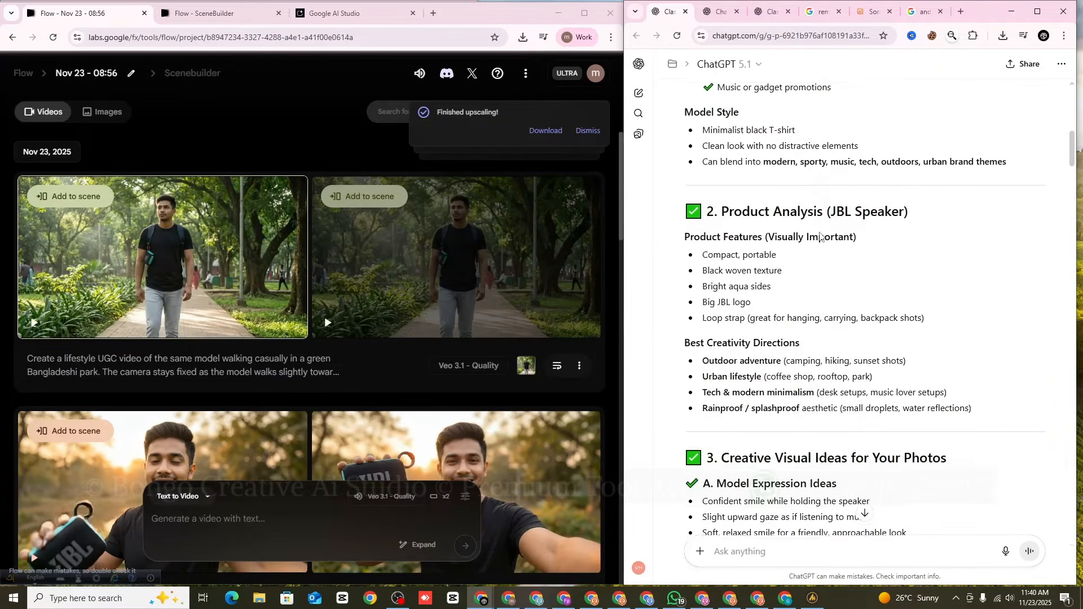
pyautogui.scroll(-15, 833, 266)
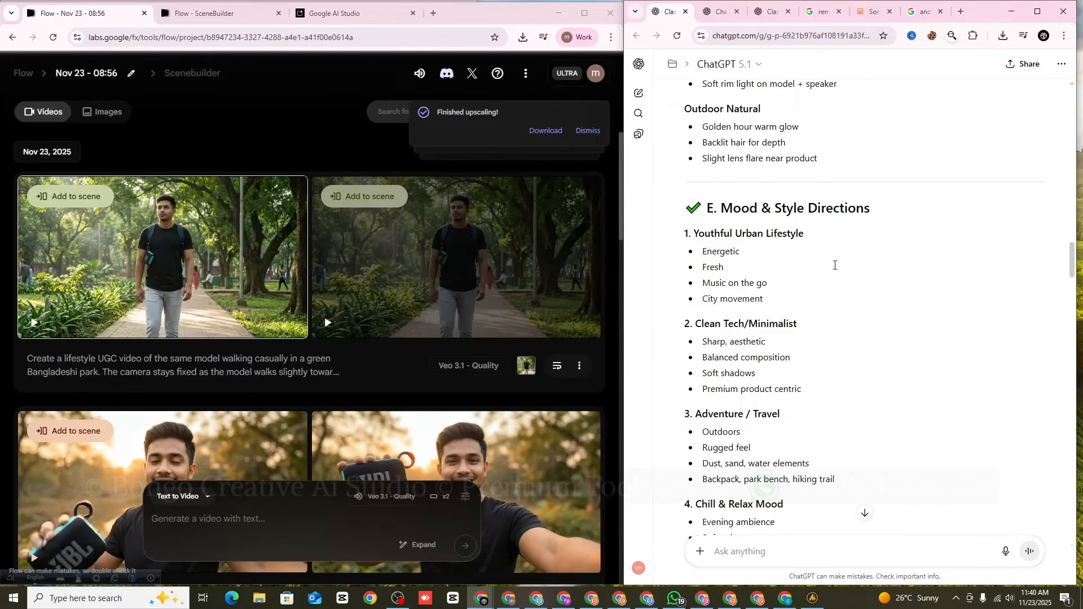
pyautogui.scroll(-15, 837, 270)
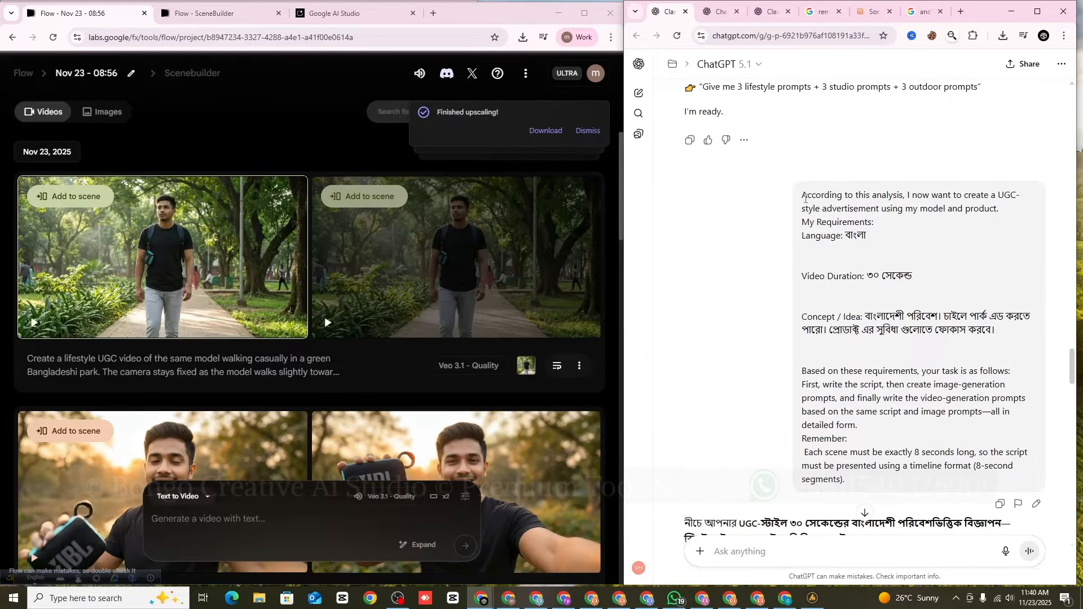
pyautogui.moveTo(802, 236); pyautogui.dragTo(857, 236)
pyautogui.moveTo(802, 276); pyautogui.dragTo(865, 276)
pyautogui.moveTo(802, 317); pyautogui.dragTo(863, 317)
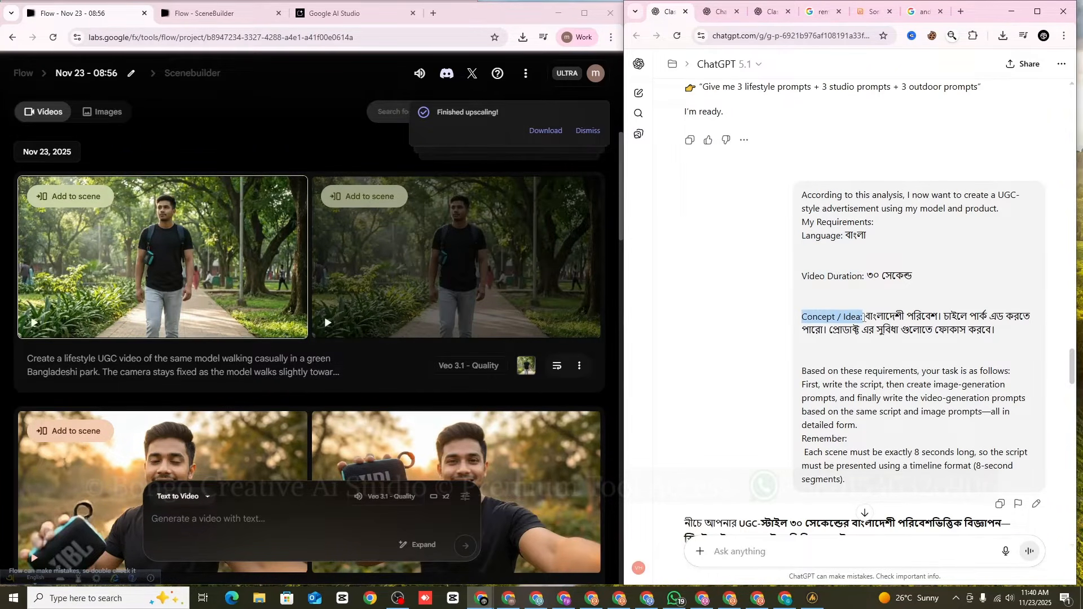
# - Highlight the headings of ChatGPT's UGC video script, image prompts and video prompts, ending with Scene 1 Video Prompt
pyautogui.scroll(-5, 900, 311)
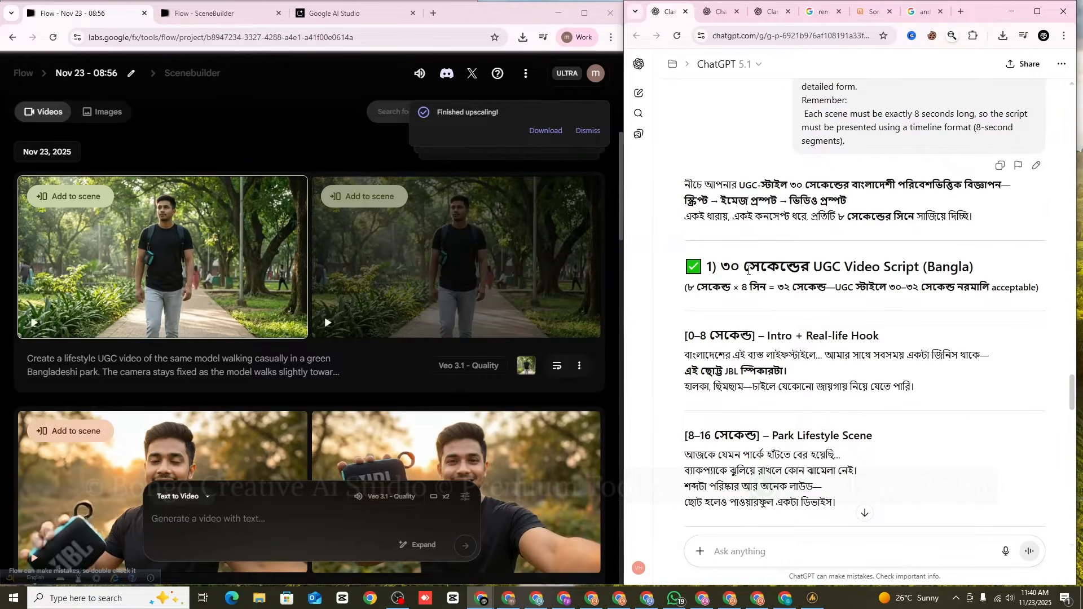
pyautogui.moveTo(814, 266); pyautogui.dragTo(975, 267)
pyautogui.scroll(-9, 864, 283)
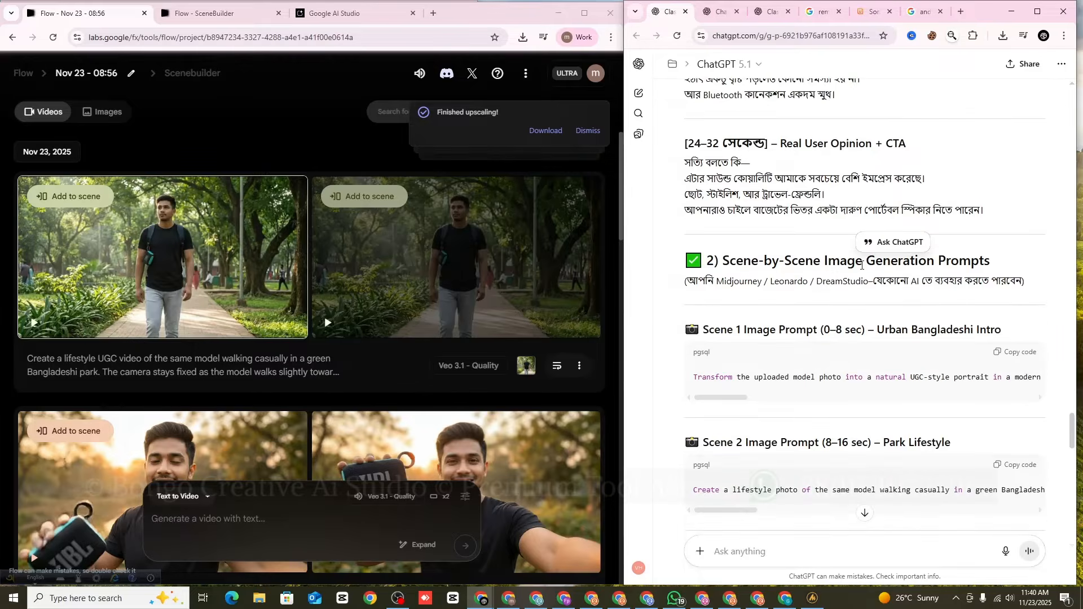
pyautogui.moveTo(823, 262); pyautogui.dragTo(990, 262)
pyautogui.scroll(-4, 875, 286)
pyautogui.scroll(-6, 822, 299)
pyautogui.moveTo(820, 219); pyautogui.dragTo(959, 239)
pyautogui.moveTo(684, 330); pyautogui.dragTo(849, 326)
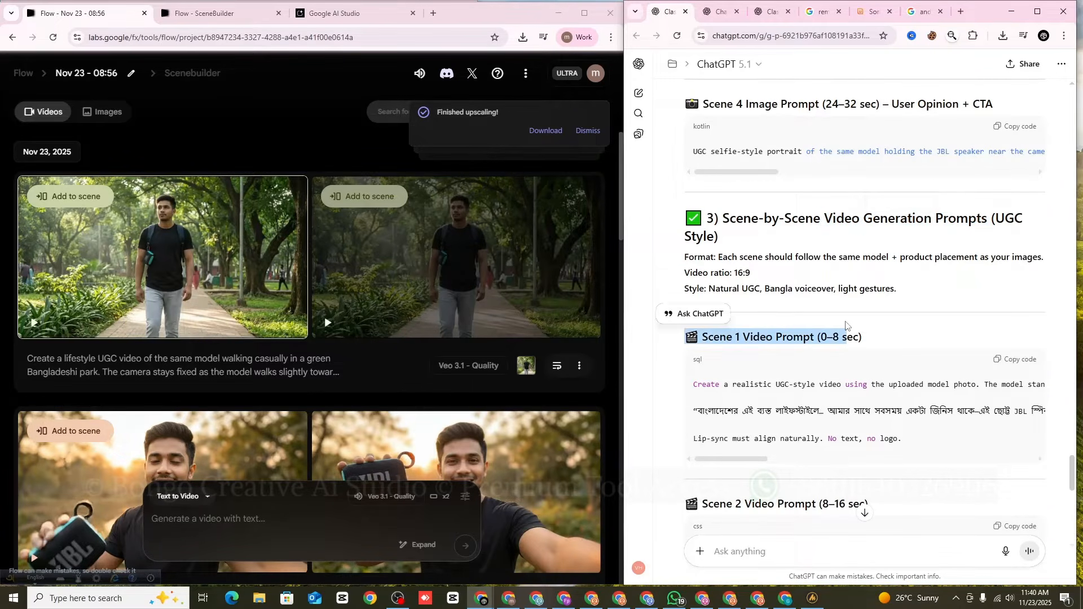
# - Return to the UGC Video Script (Bangla) section and highlight all four scenes from 0–8 to 24–32 seconds
pyautogui.scroll(4, 824, 336)
pyautogui.scroll(18, 824, 336)
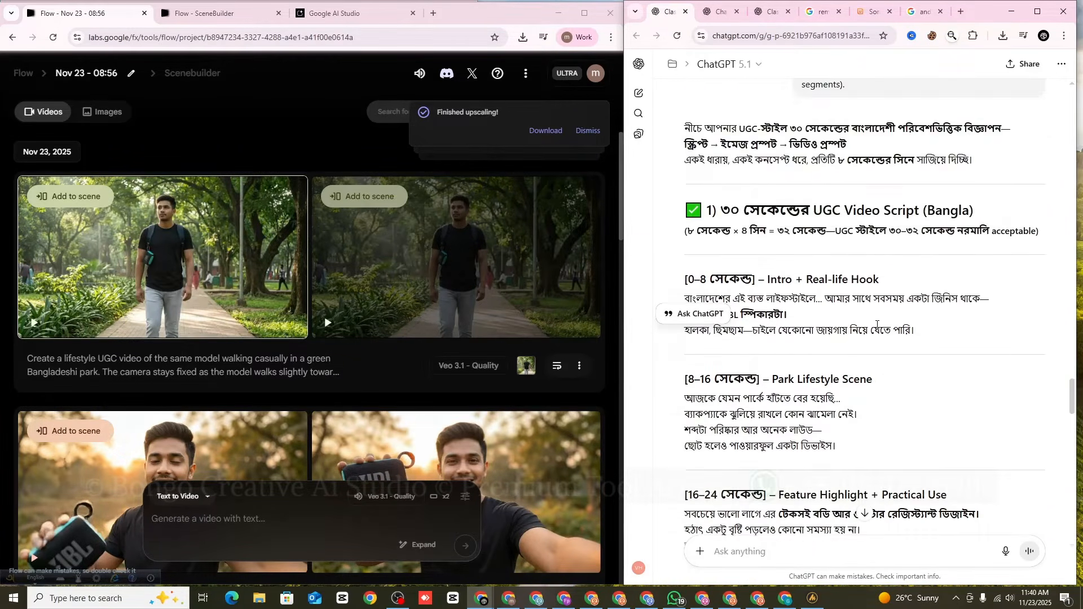
pyautogui.scroll(3, 826, 330)
pyautogui.scroll(-7, 827, 330)
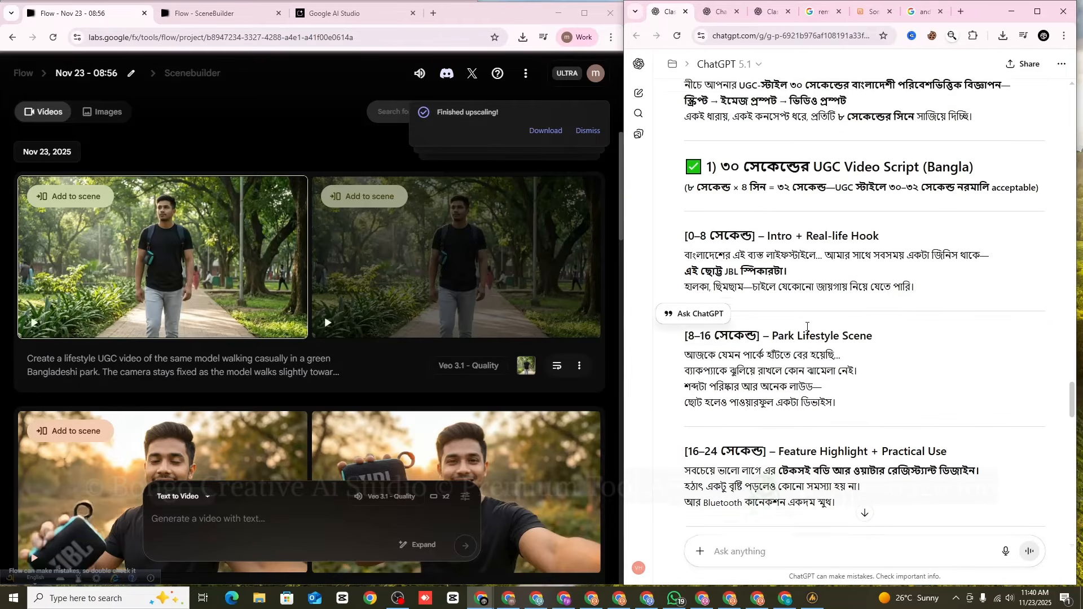
pyautogui.moveTo(684, 223); pyautogui.dragTo(984, 494)
pyautogui.scroll(-2, 797, 300)
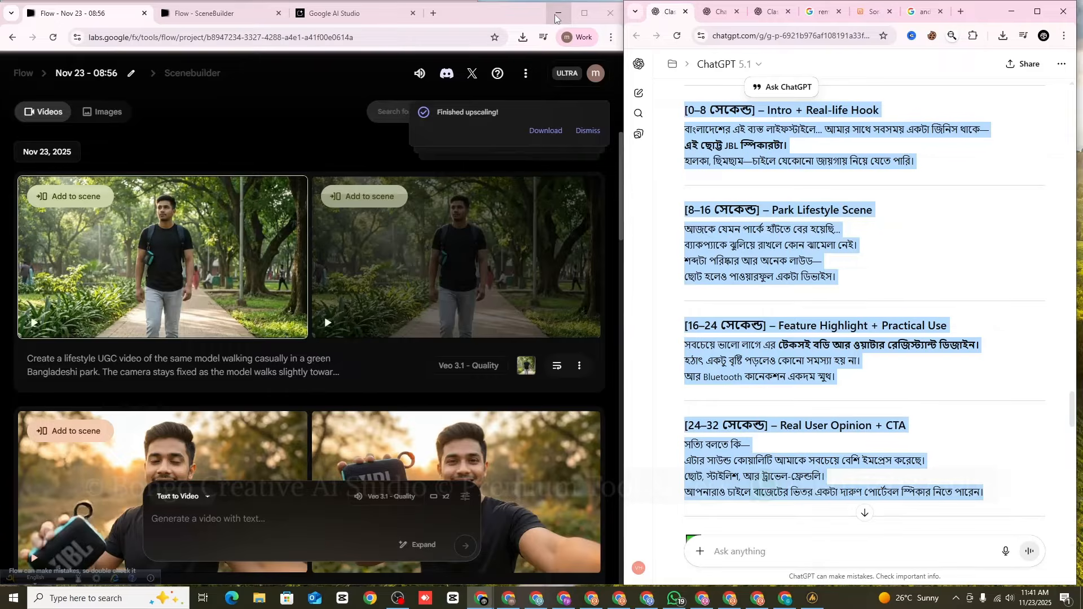
# - Switch to the Google Docs class notes and mark "UGC AD Create Using Google VEO-3" in the Class-08 outline with a green highlight
pyautogui.moveTo(499, 19); pyautogui.dragTo(1082, 60)
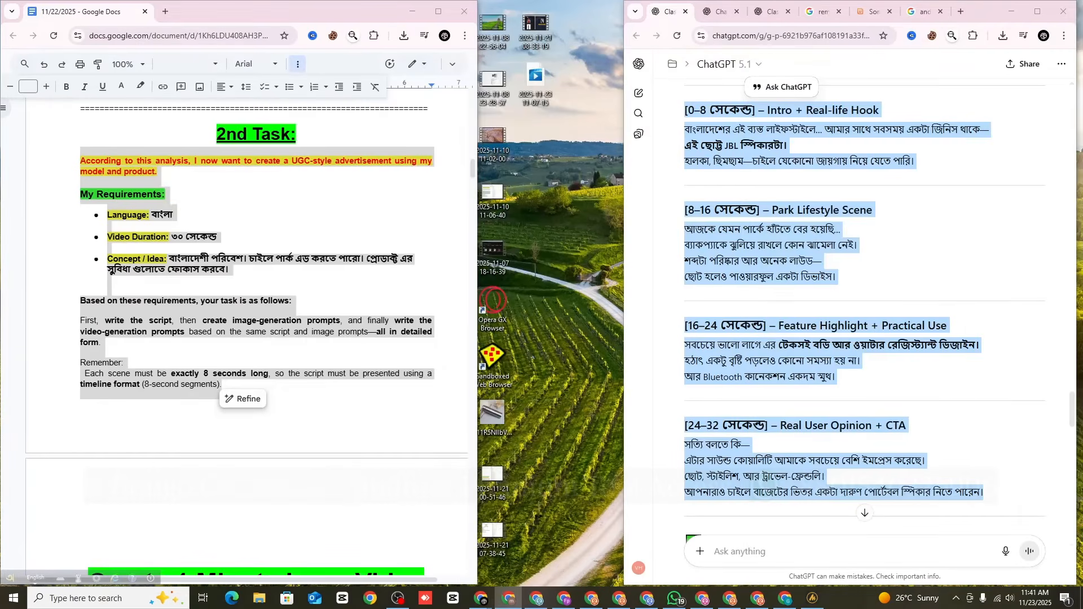
pyautogui.scroll(15, 198, 361)
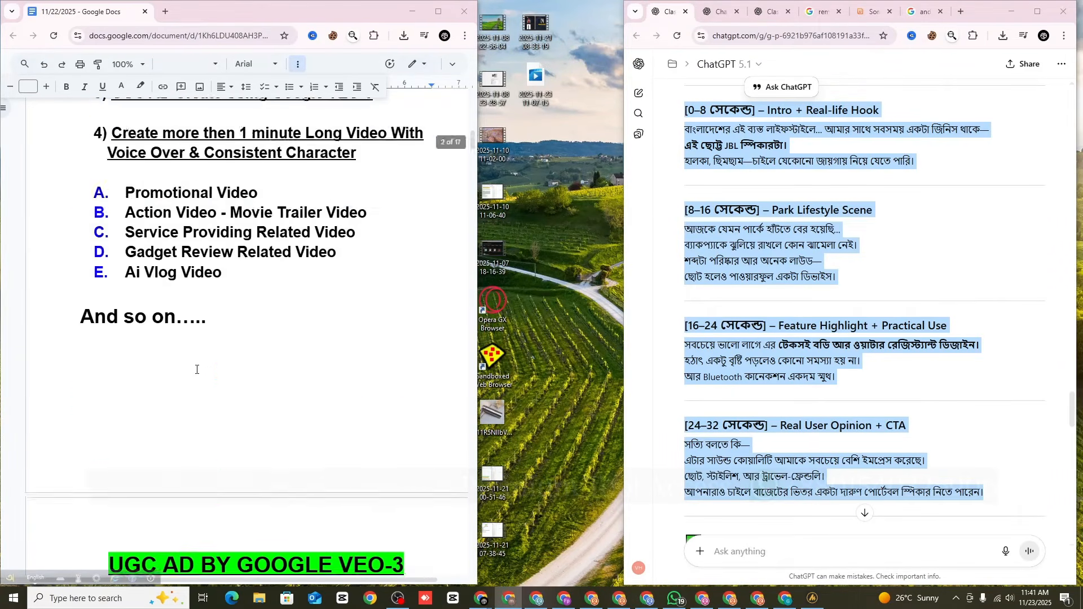
pyautogui.scroll(2, 197, 370)
pyautogui.moveTo(111, 299); pyautogui.dragTo(372, 291)
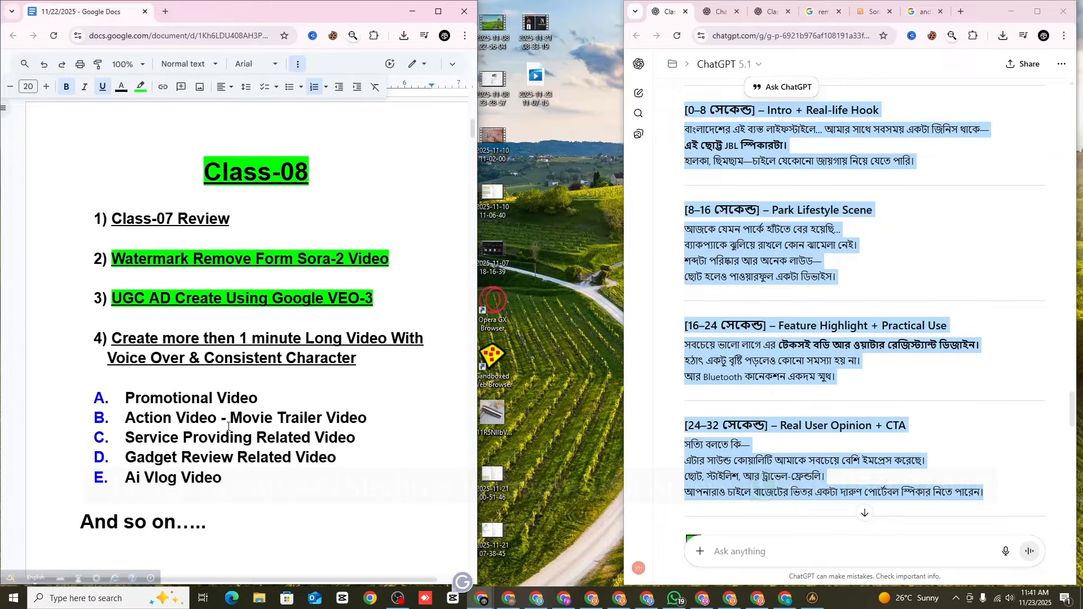
pyautogui.scroll(-1, 231, 420)
pyautogui.click(224, 444)
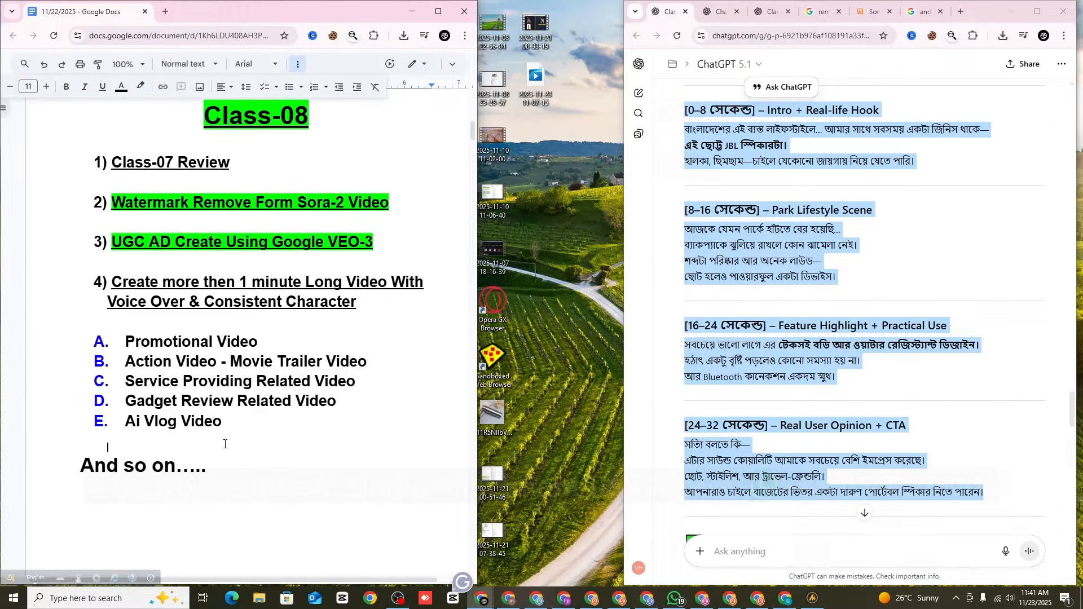
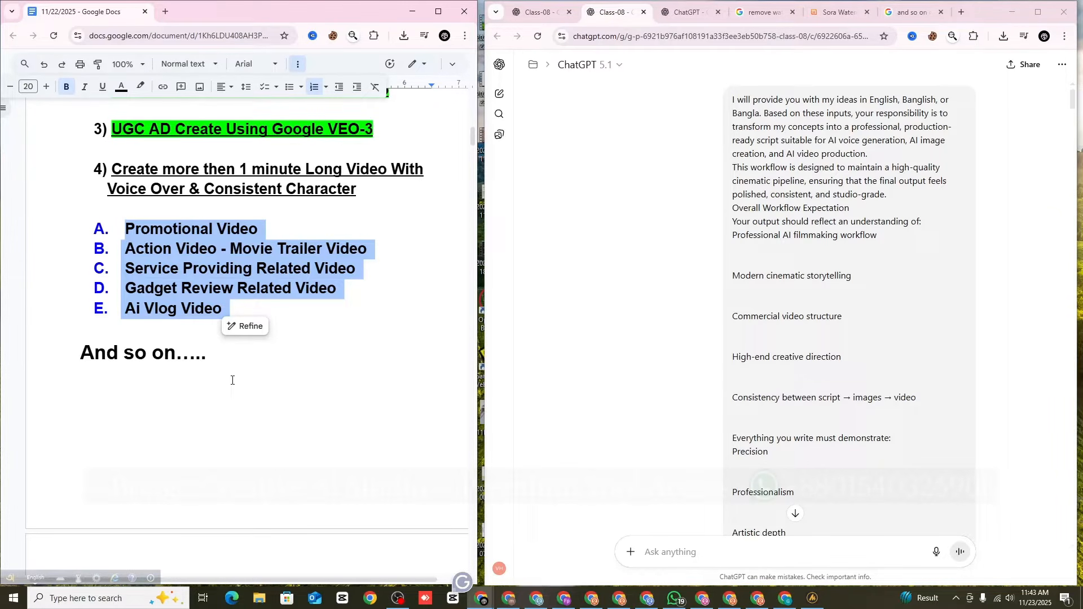
# - Copy the 1st Task prompt, down to "Technical mastery", from the "Create 1 Minute Long Video With Voice Over" section
pyautogui.scroll(-15, 232, 380)
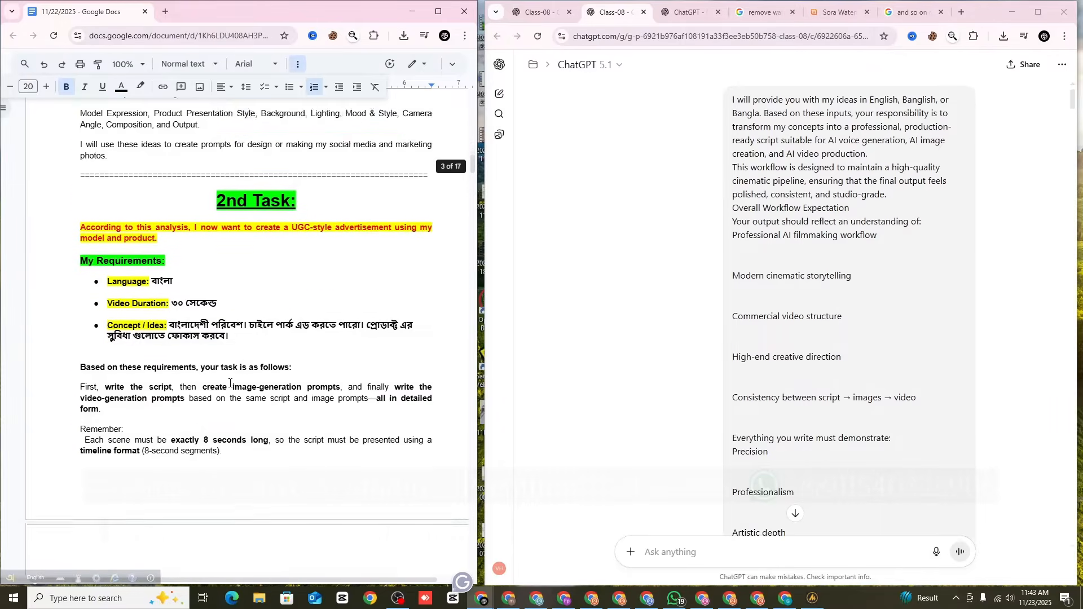
pyautogui.scroll(-1, 234, 384)
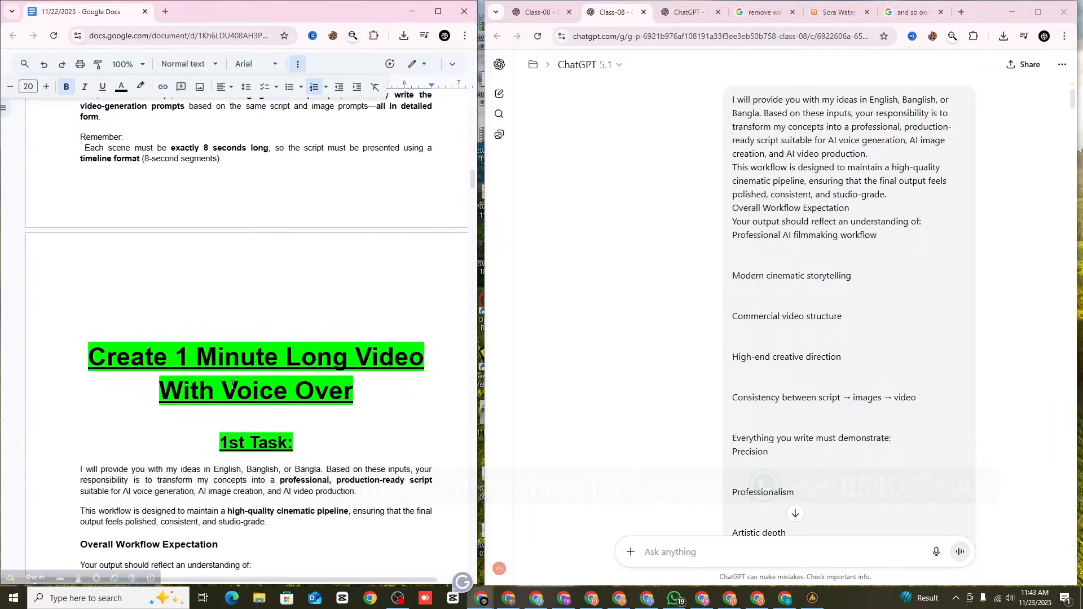
pyautogui.scroll(-3, 232, 385)
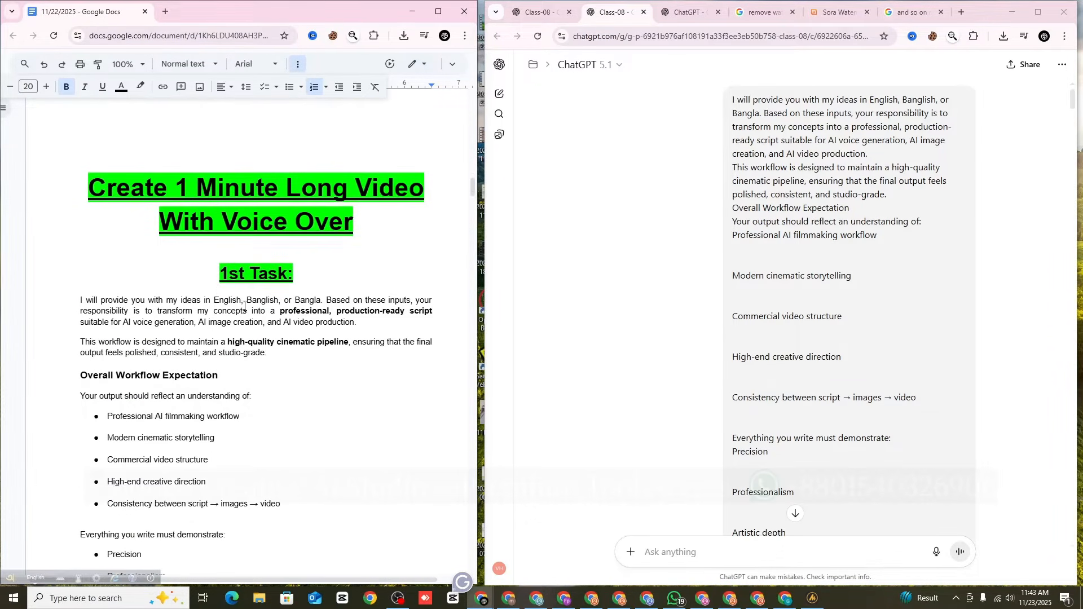
pyautogui.moveTo(81, 299); pyautogui.dragTo(181, 407)
pyautogui.rightClick(144, 406)
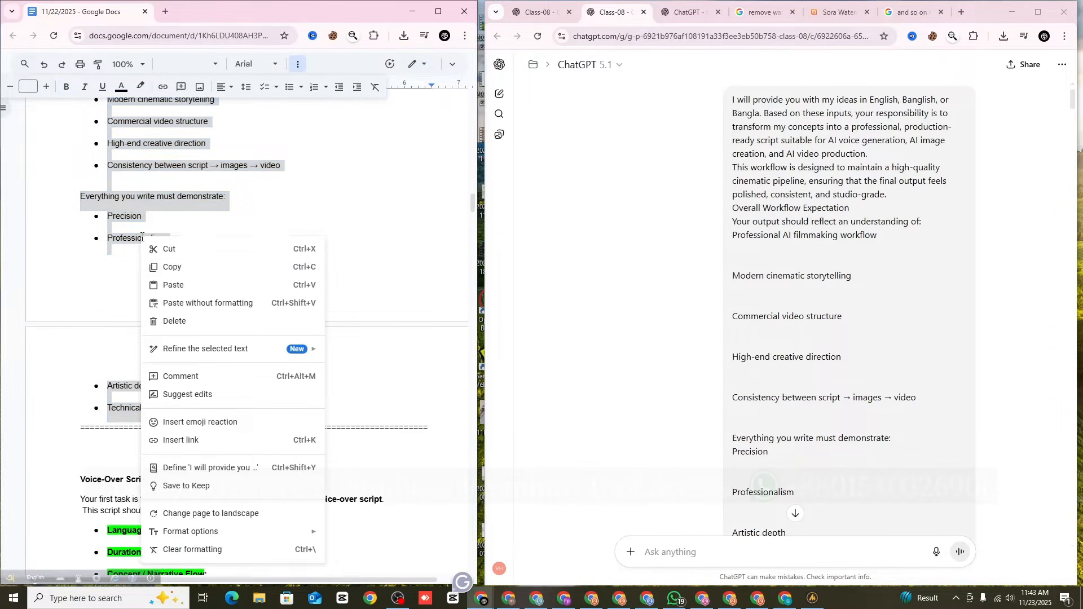
pyautogui.click(176, 267)
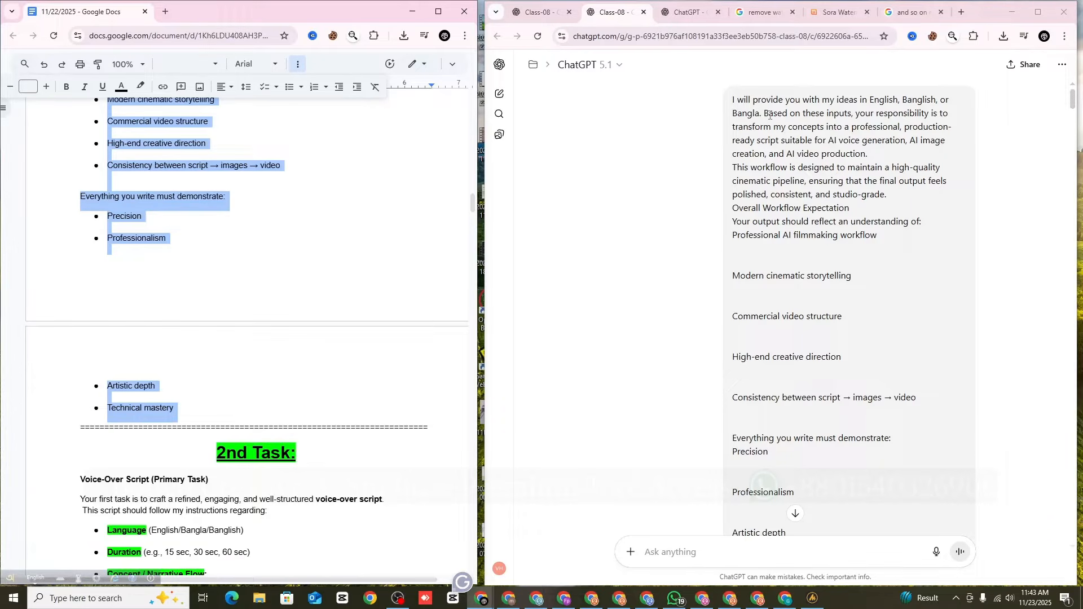
# - Review the 1st Task prompt in the ChatGPT conversation and its reply, continuing to the start of the voice-over script prompt
pyautogui.scroll(-6, 770, 115)
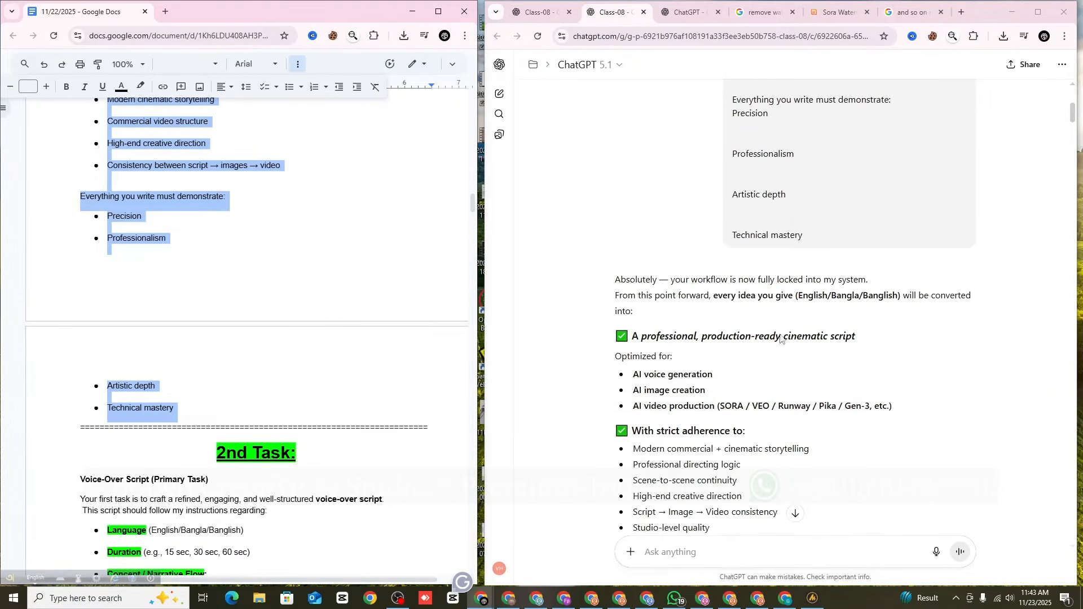
pyautogui.scroll(-6, 699, 333)
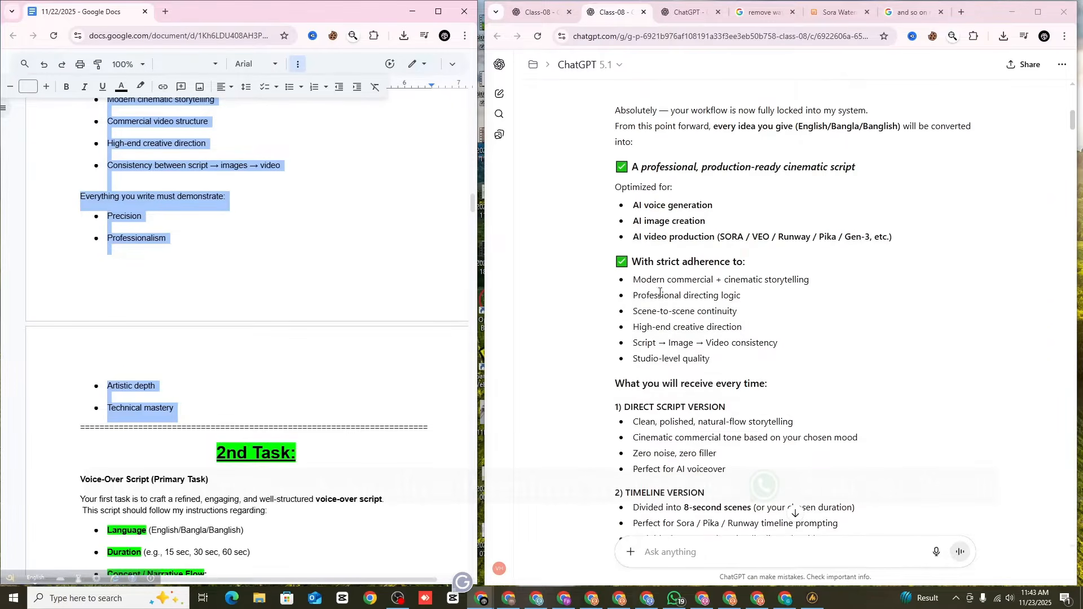
pyautogui.scroll(-2, 677, 322)
pyautogui.scroll(14, 806, 362)
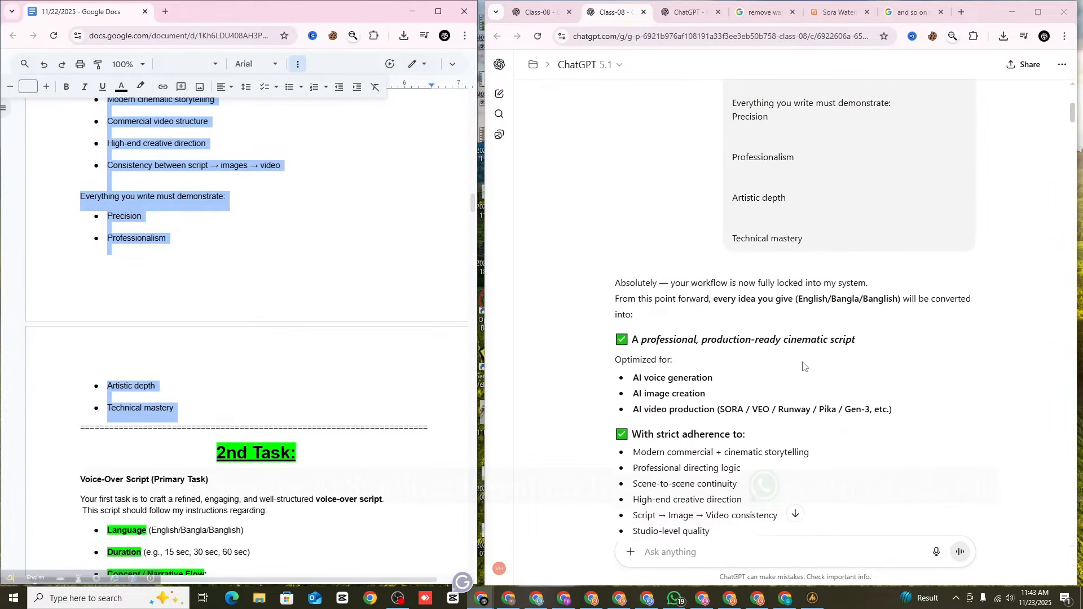
pyautogui.scroll(1, 806, 363)
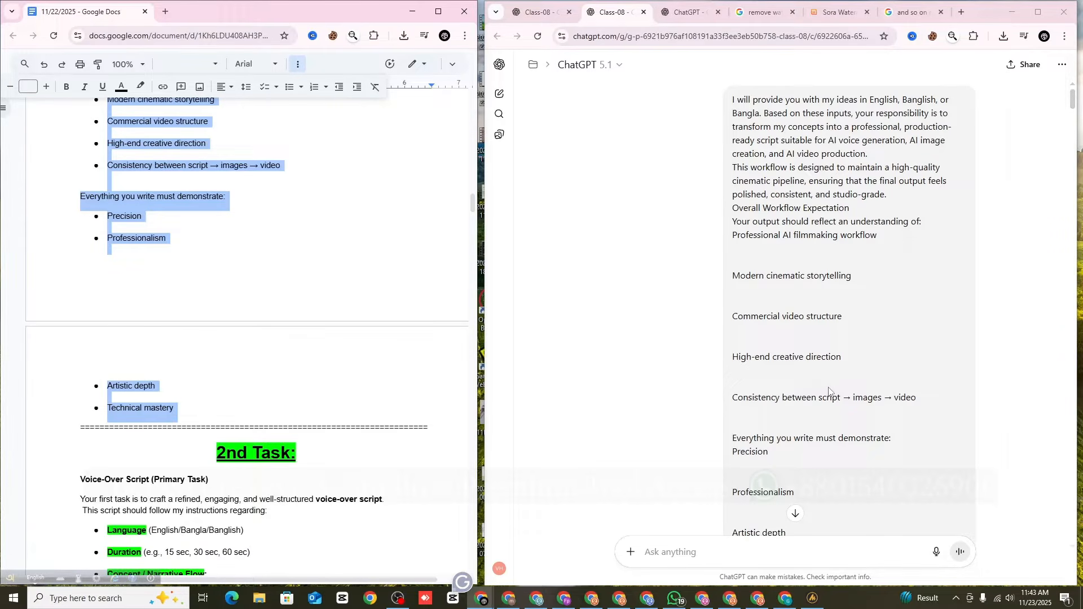
pyautogui.scroll(-2, 830, 385)
pyautogui.scroll(-1, 829, 385)
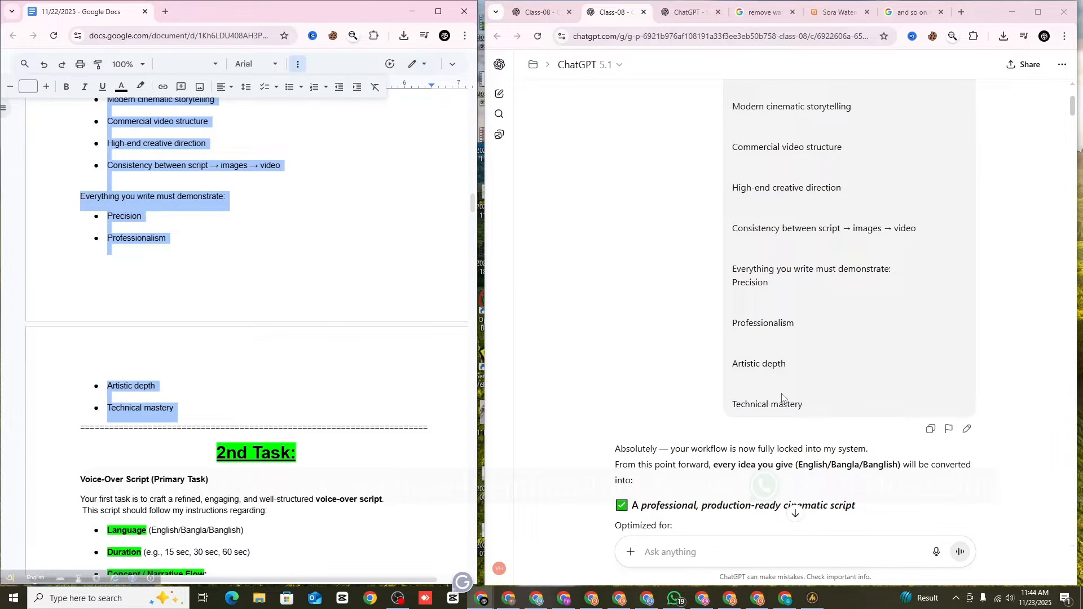
pyautogui.scroll(-2, 778, 397)
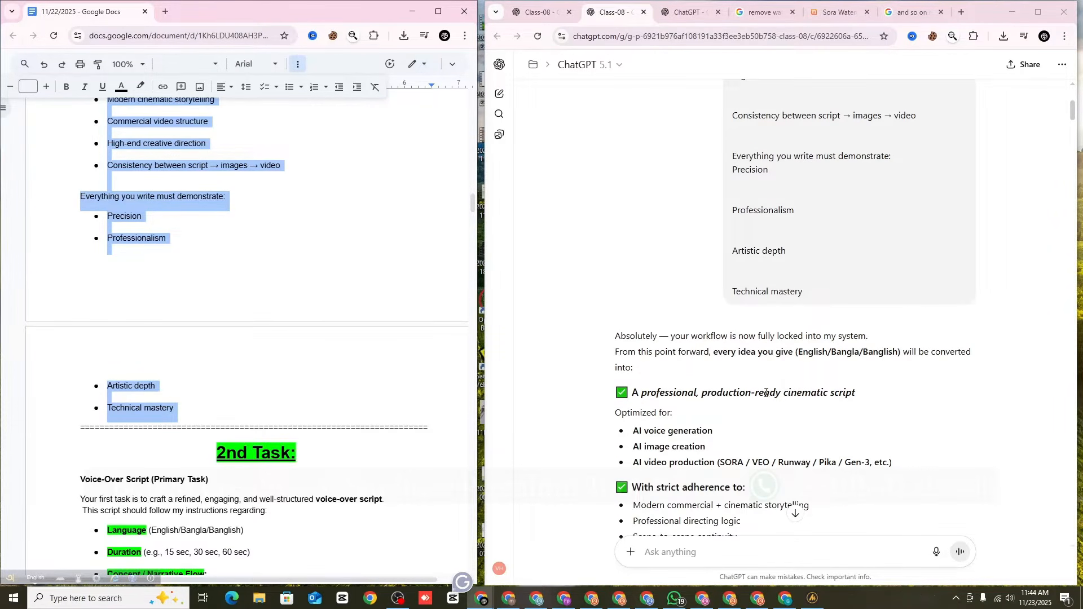
pyautogui.scroll(-2, 766, 393)
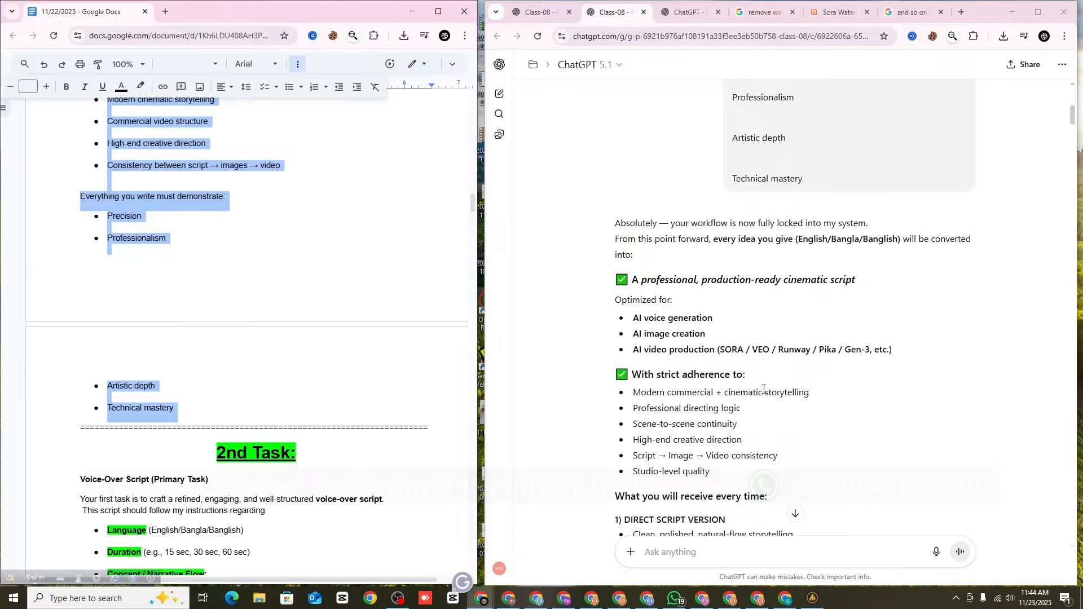
pyautogui.scroll(4, 777, 385)
pyautogui.scroll(2, 781, 384)
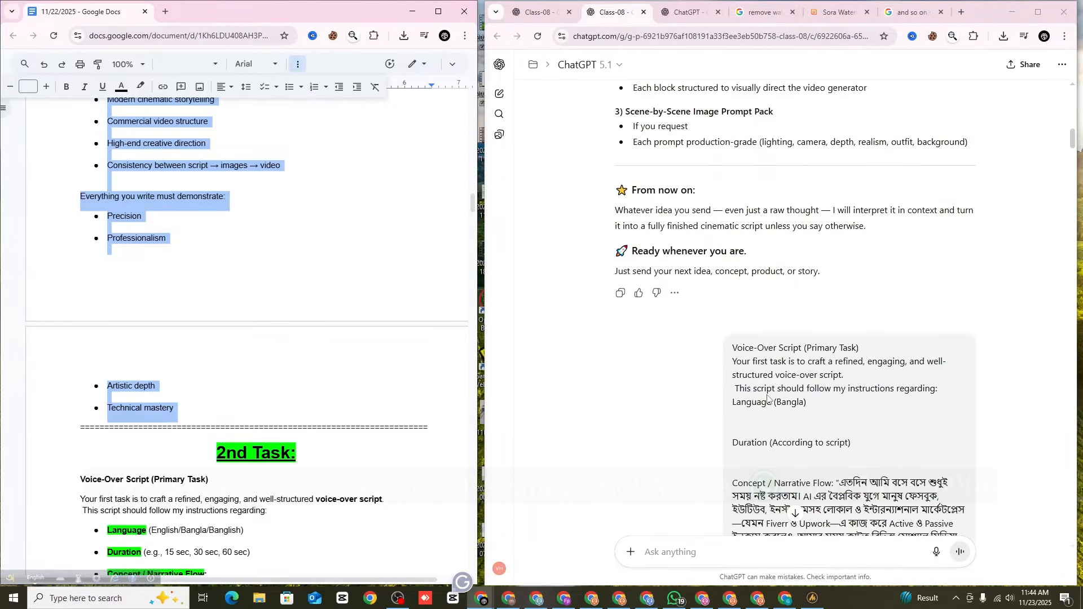
pyautogui.scroll(-1, 629, 374)
# - In the 2nd Task voice-over prompt of the class notes, remove "/Banglish" from the Language options
pyautogui.scroll(-4, 210, 240)
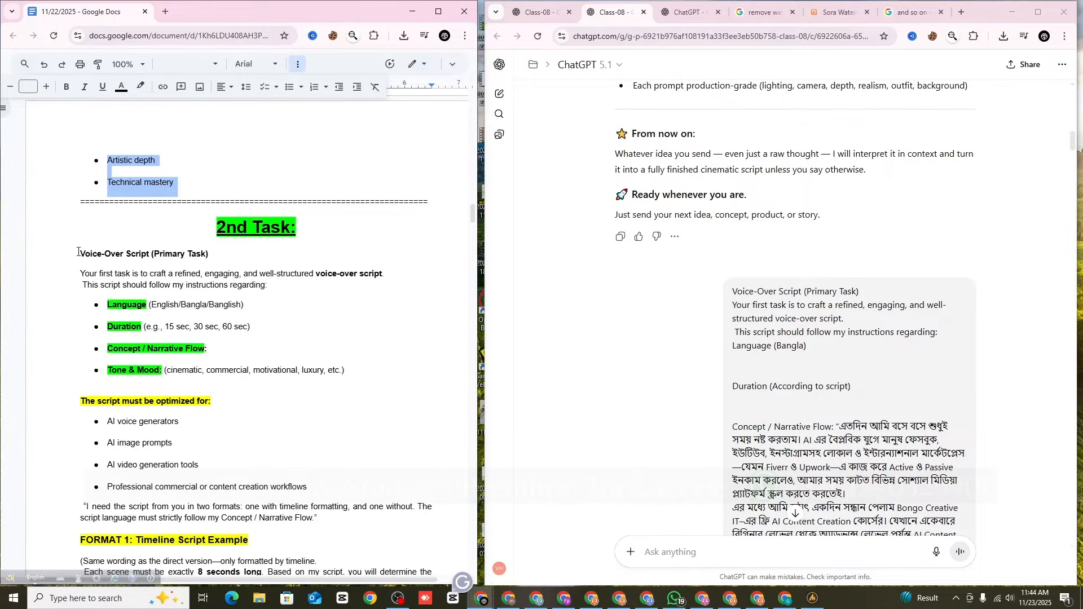
pyautogui.moveTo(79, 254); pyautogui.dragTo(213, 254)
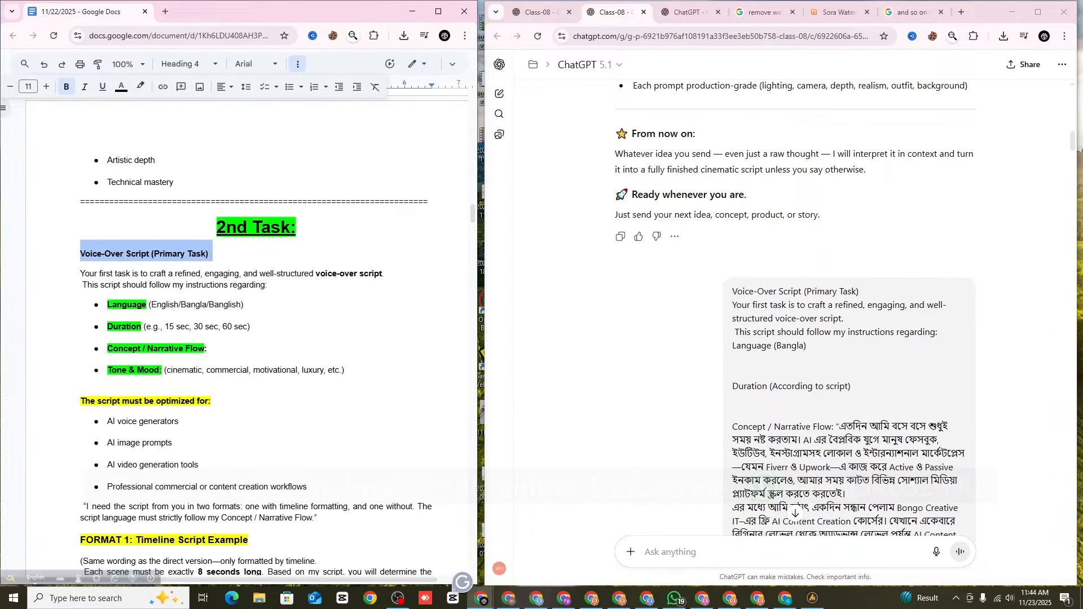
pyautogui.scroll(-1, 164, 264)
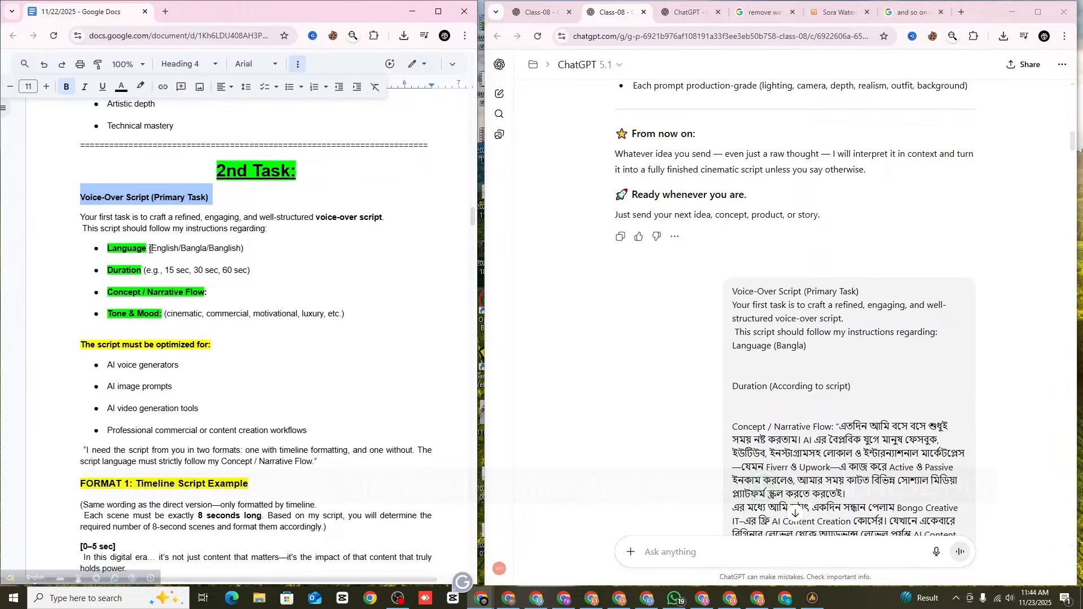
pyautogui.moveTo(150, 249); pyautogui.dragTo(250, 249)
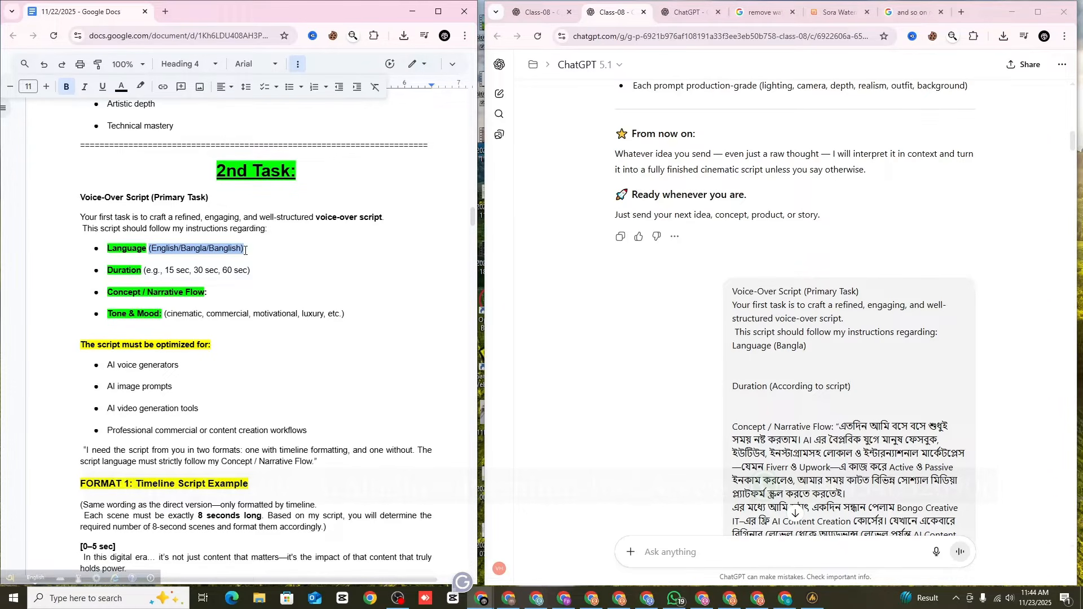
pyautogui.click(214, 250)
pyautogui.moveTo(210, 249); pyautogui.dragTo(242, 248)
pyautogui.press('BackSpace')
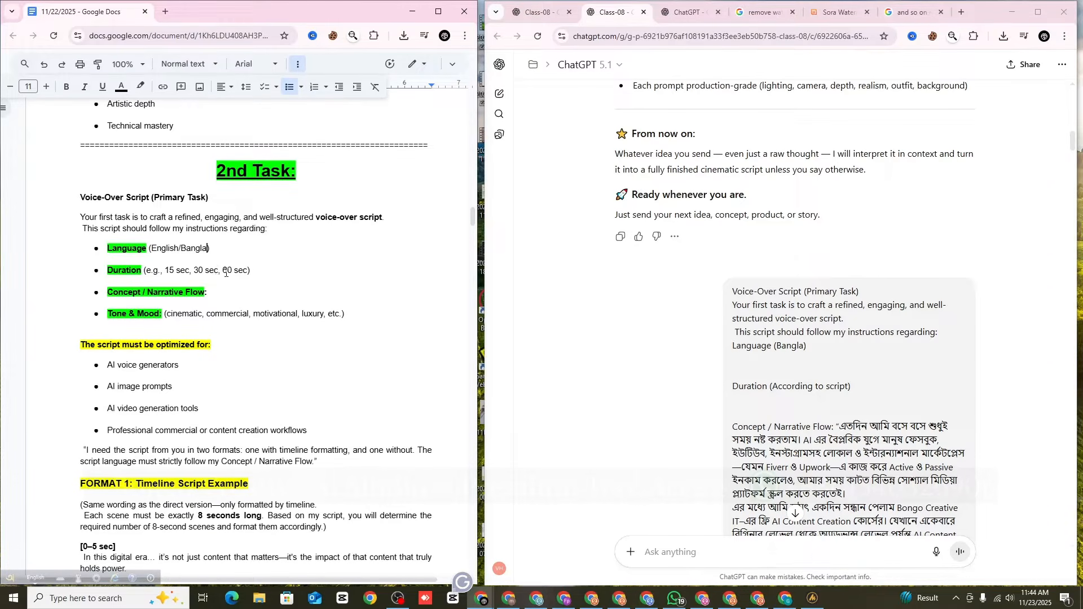
# - Go over the Concept / Narrative Flow entry and script examples, and select the whole 2nd Task prompt from "Voice-Over Script (Primary Task)" to "whole new level."
pyautogui.scroll(-1, 194, 267)
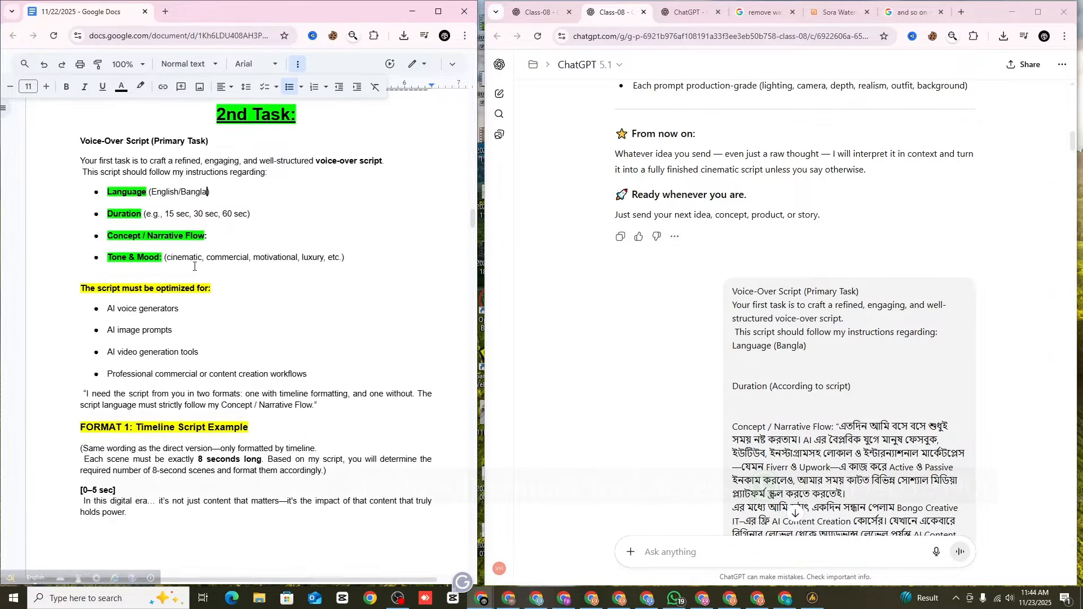
pyautogui.click(213, 237)
pyautogui.scroll(-1, 90, 282)
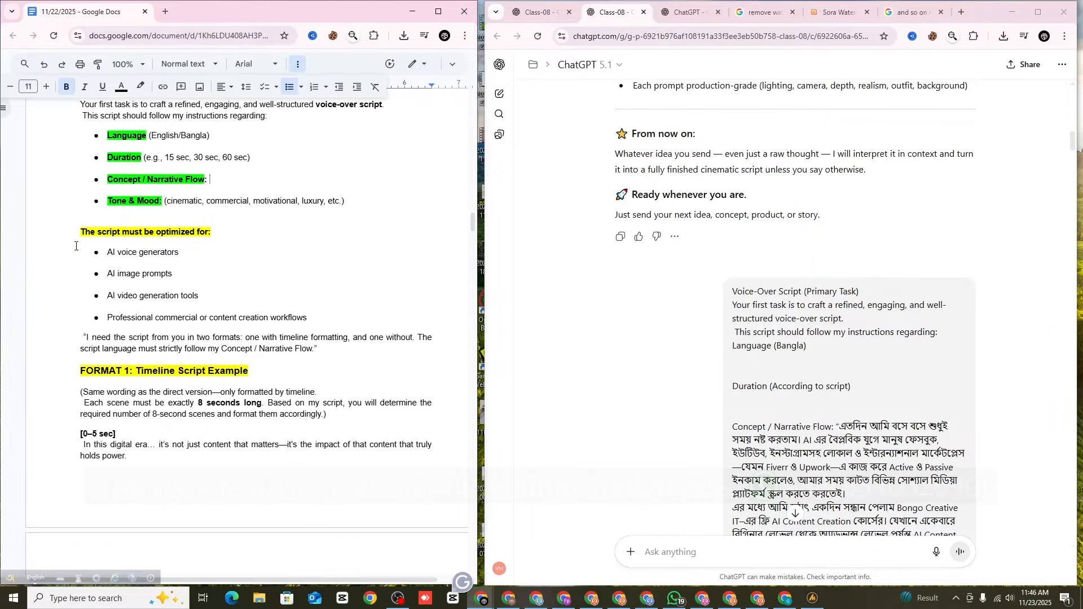
pyautogui.scroll(1, 77, 242)
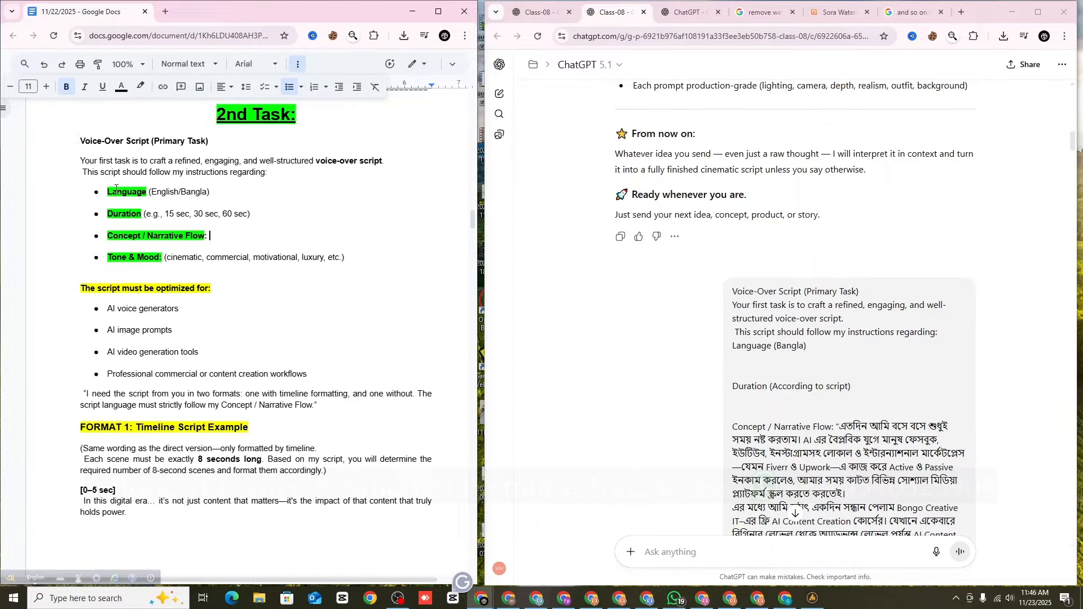
pyautogui.scroll(-7, 115, 188)
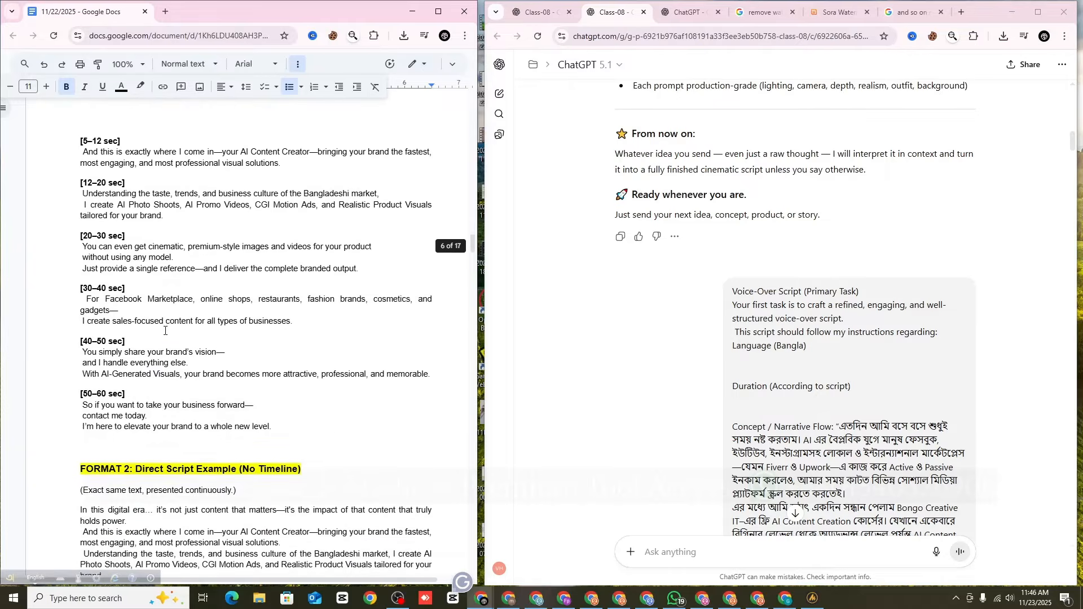
pyautogui.scroll(-7, 165, 330)
pyautogui.moveTo(157, 394); pyautogui.dragTo(81, 254)
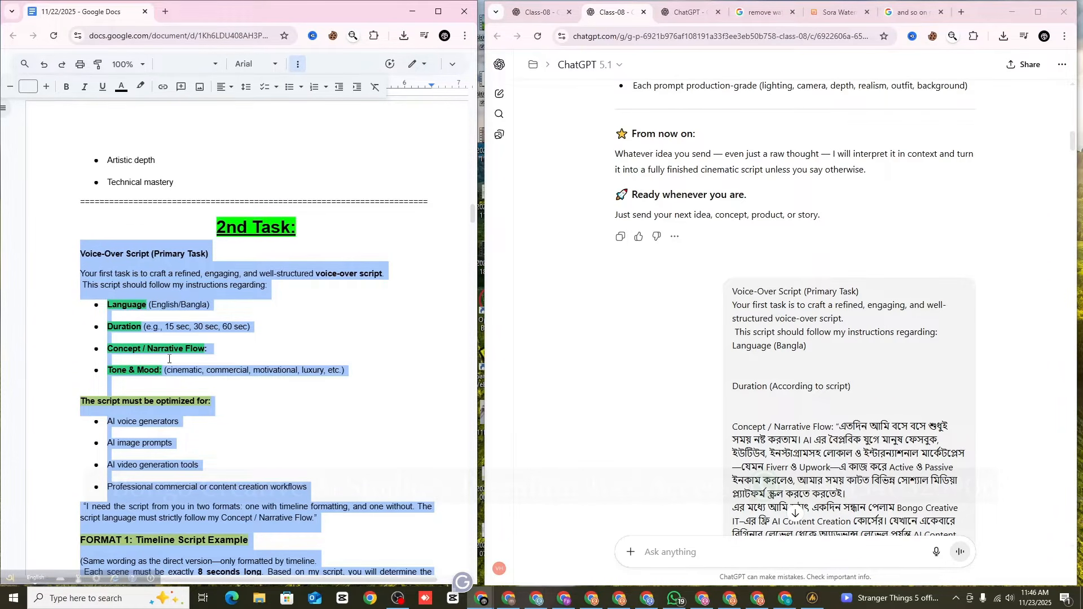
# - Highlight the Bangla text written after "Concept / Narrative Flow" in the voice-over prompt sent to ChatGPT
pyautogui.scroll(-10, 744, 361)
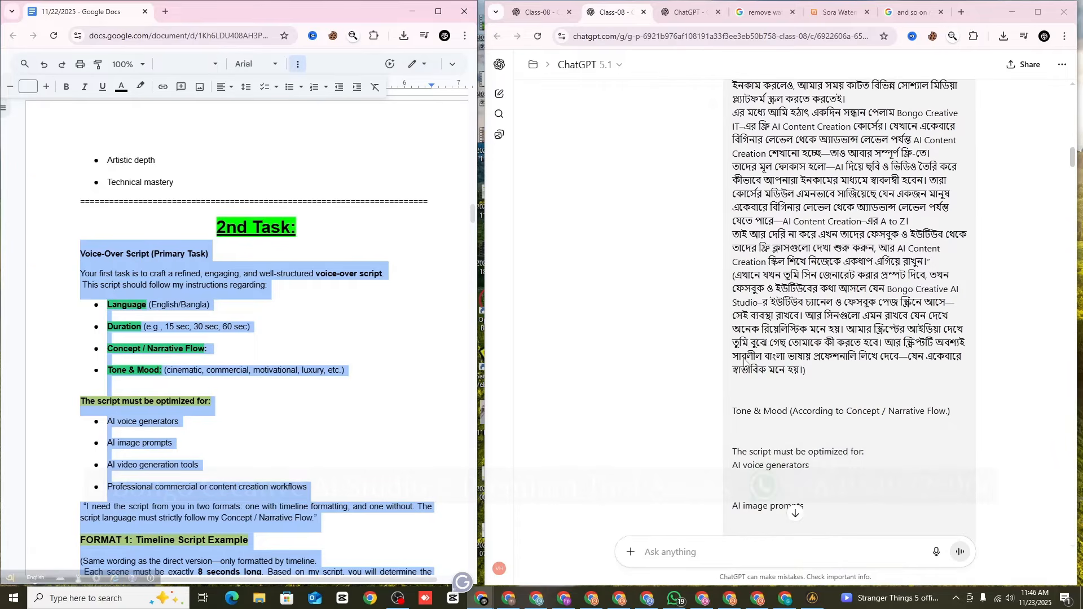
pyautogui.scroll(8, 744, 361)
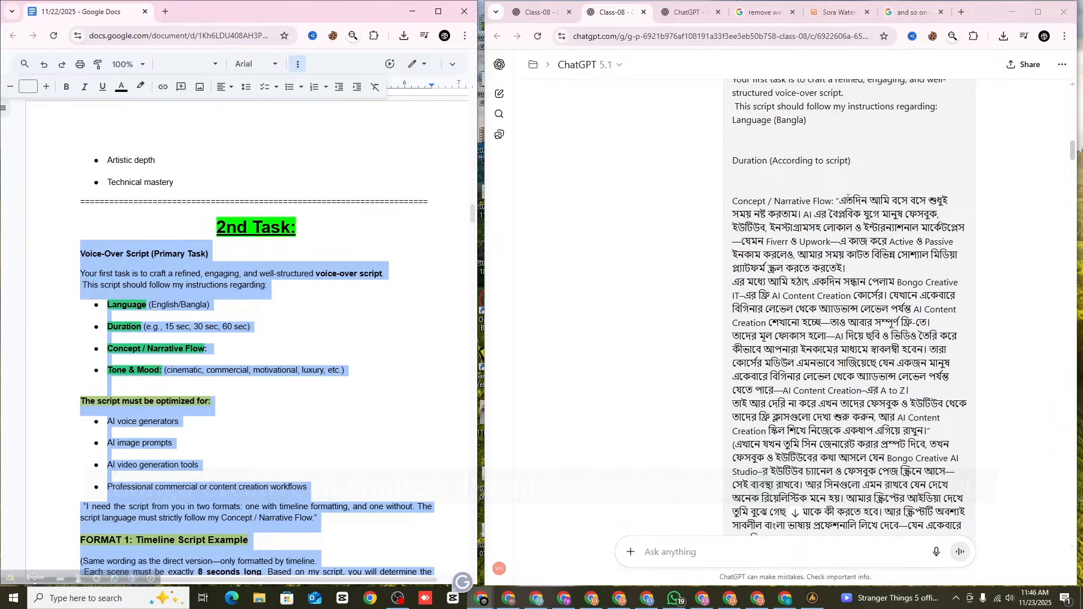
pyautogui.moveTo(841, 200); pyautogui.dragTo(812, 314)
pyautogui.scroll(3, 820, 270)
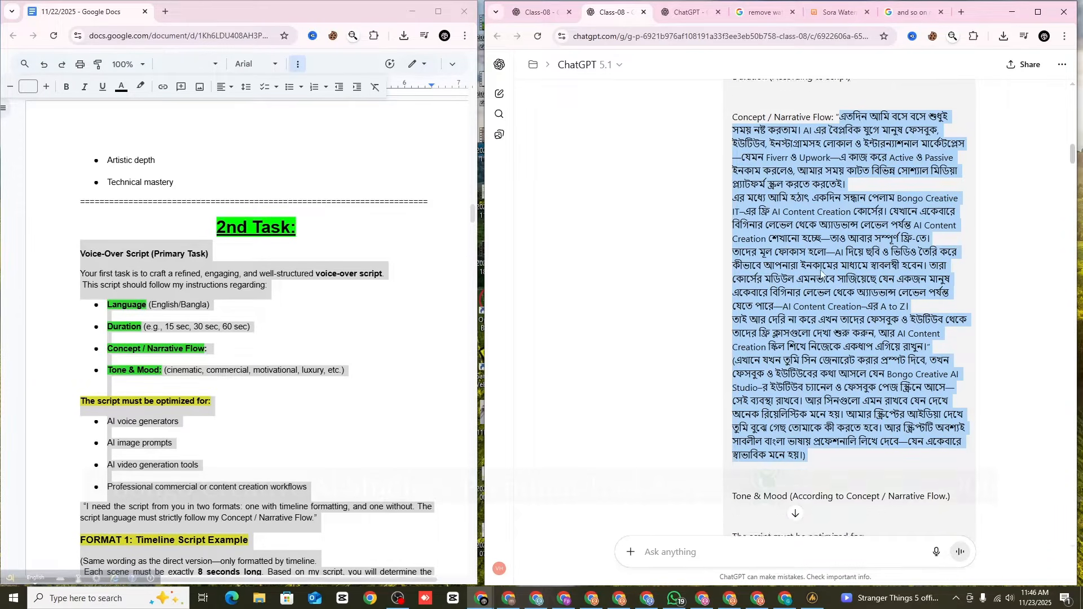
pyautogui.scroll(1, 820, 273)
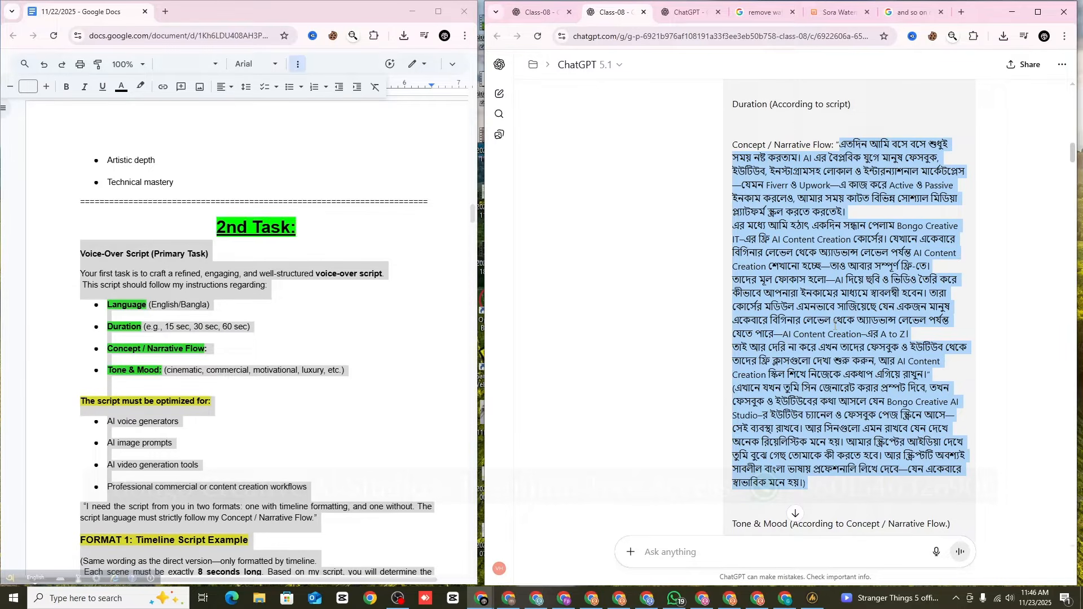
# - Find ChatGPT's FORMAT 2 (Direct Script | No Timeline) answer and highlight its complete Bangla voice-over script
pyautogui.scroll(-8, 779, 367)
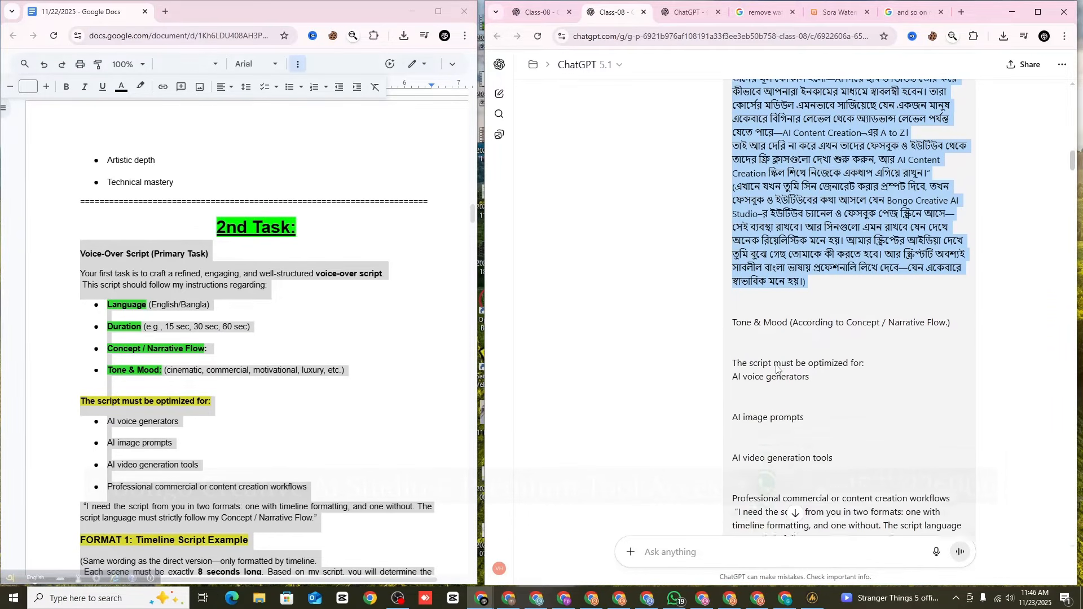
pyautogui.scroll(-15, 779, 368)
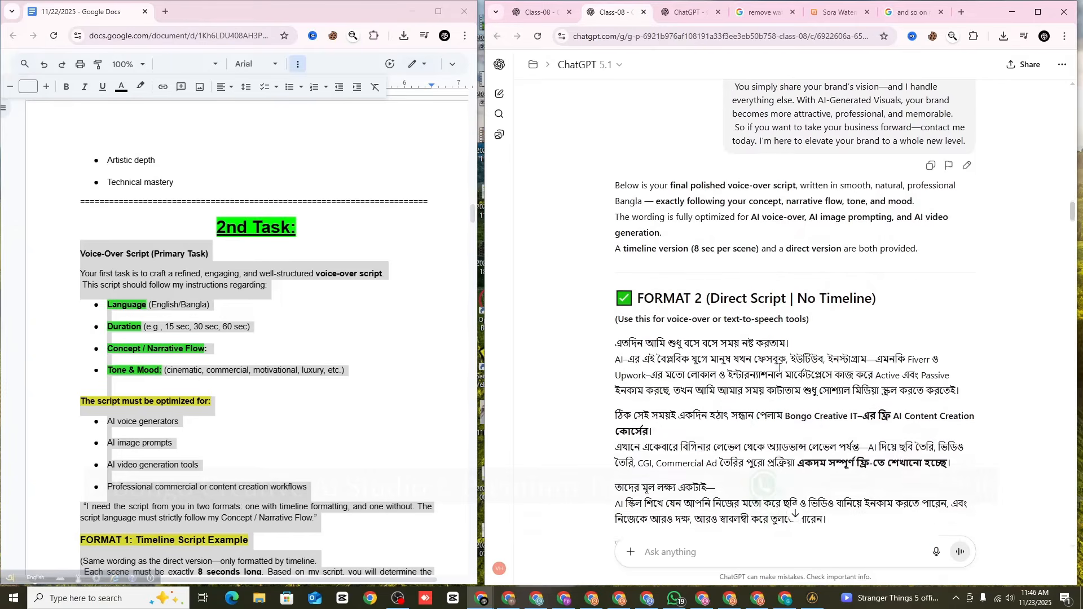
pyautogui.scroll(3, 779, 316)
pyautogui.scroll(-3, 779, 327)
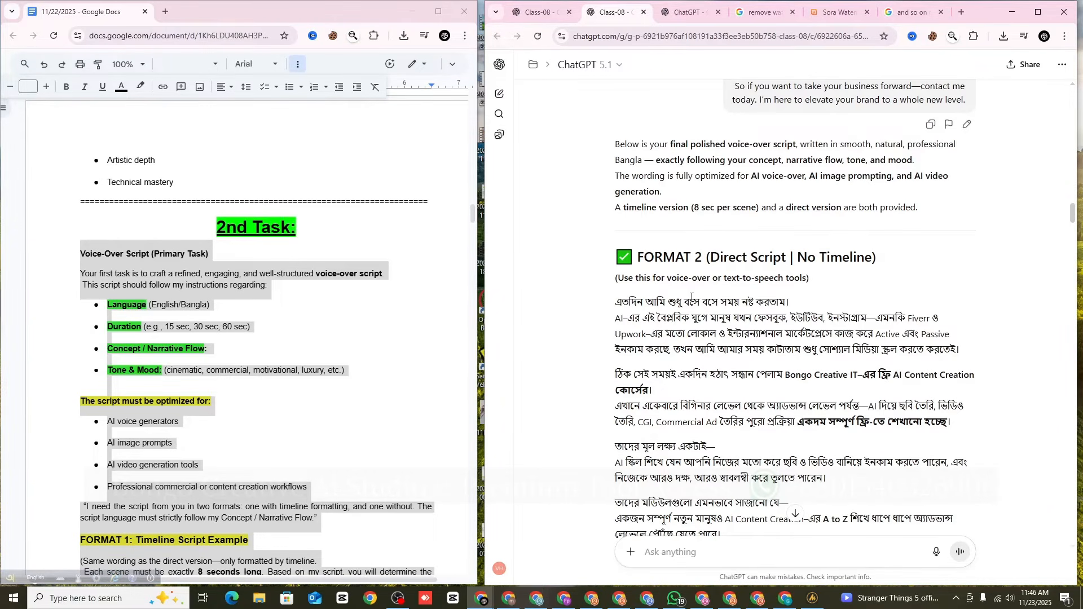
pyautogui.scroll(-1, 613, 296)
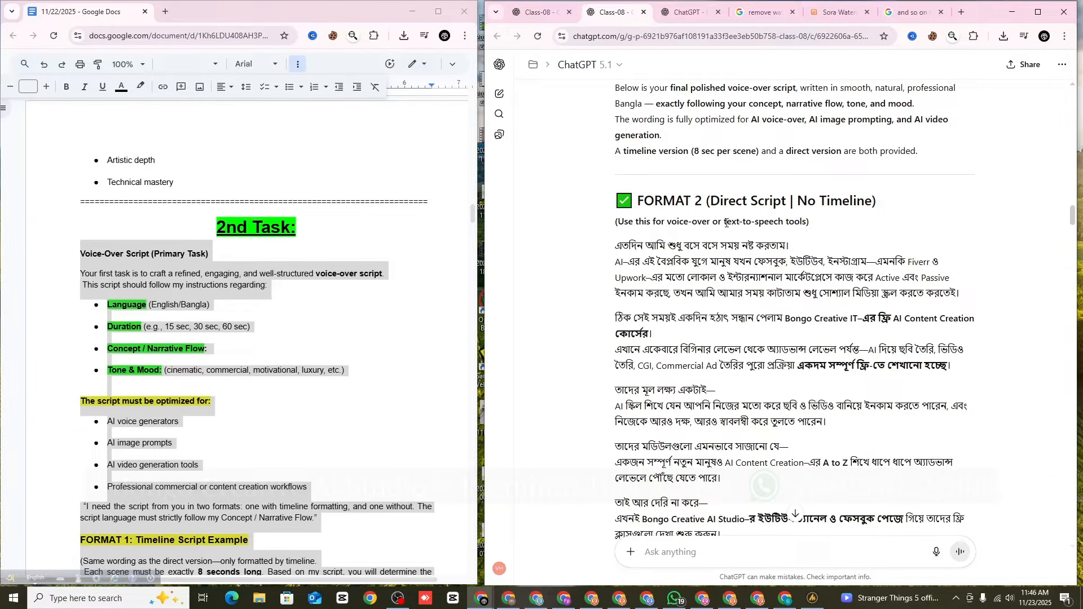
pyautogui.scroll(-1, 665, 249)
pyautogui.moveTo(614, 191); pyautogui.dragTo(912, 396)
pyautogui.scroll(-2, 733, 299)
pyautogui.scroll(-4, 768, 353)
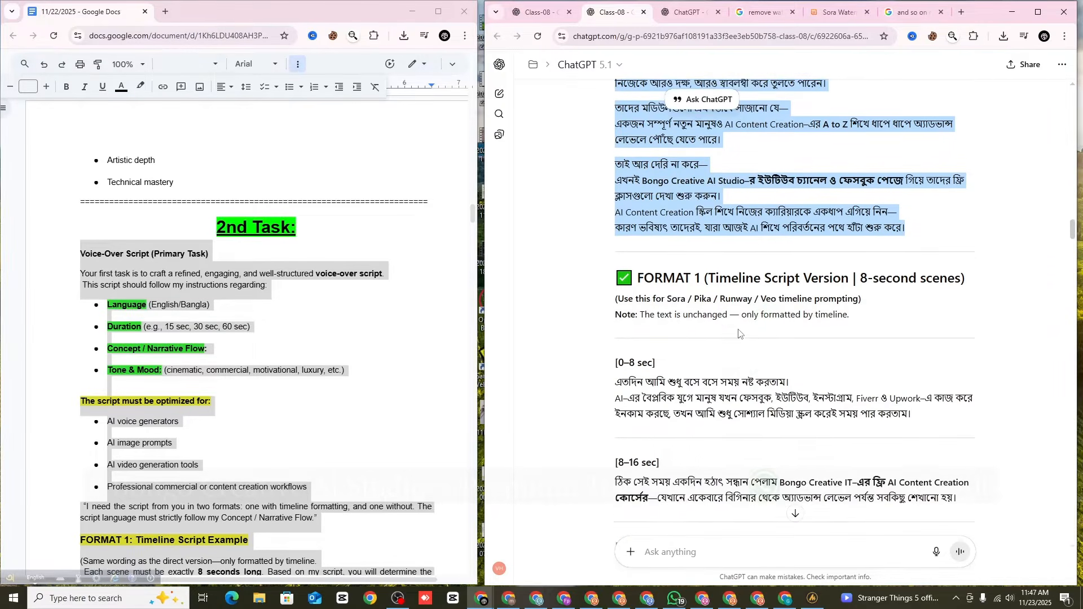
# - Highlight the [0–8 sec] and [8–16 sec] headings in the FORMAT 1 timeline script and review the scenes down to [48–56 sec]
pyautogui.scroll(-1, 643, 283)
pyautogui.moveTo(612, 250); pyautogui.dragTo(663, 251)
pyautogui.moveTo(613, 350); pyautogui.dragTo(660, 353)
pyautogui.scroll(-6, 654, 360)
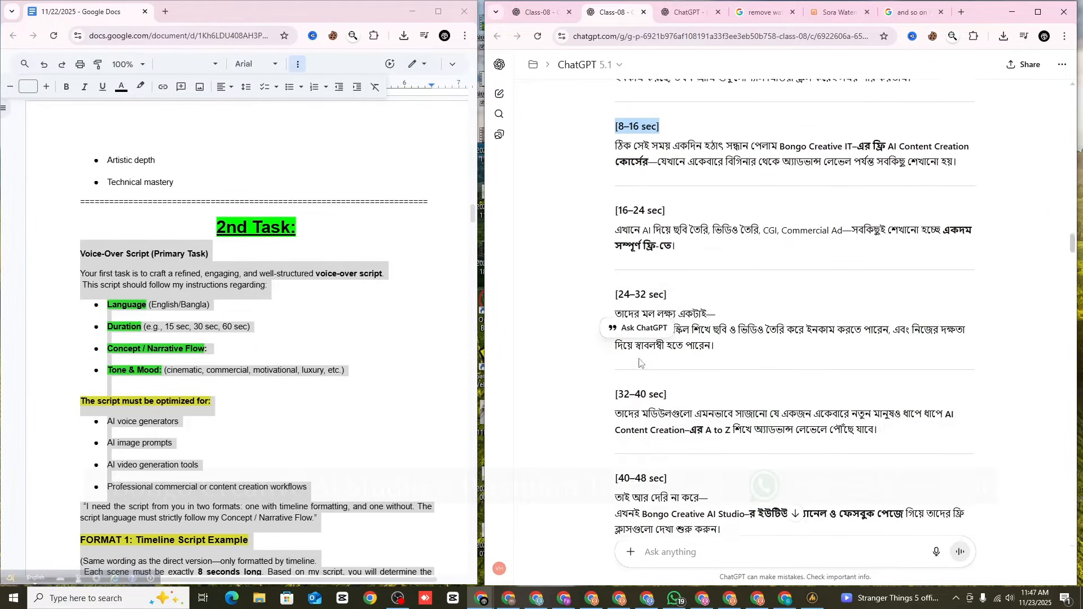
pyautogui.scroll(-1, 684, 385)
pyautogui.scroll(4, 685, 385)
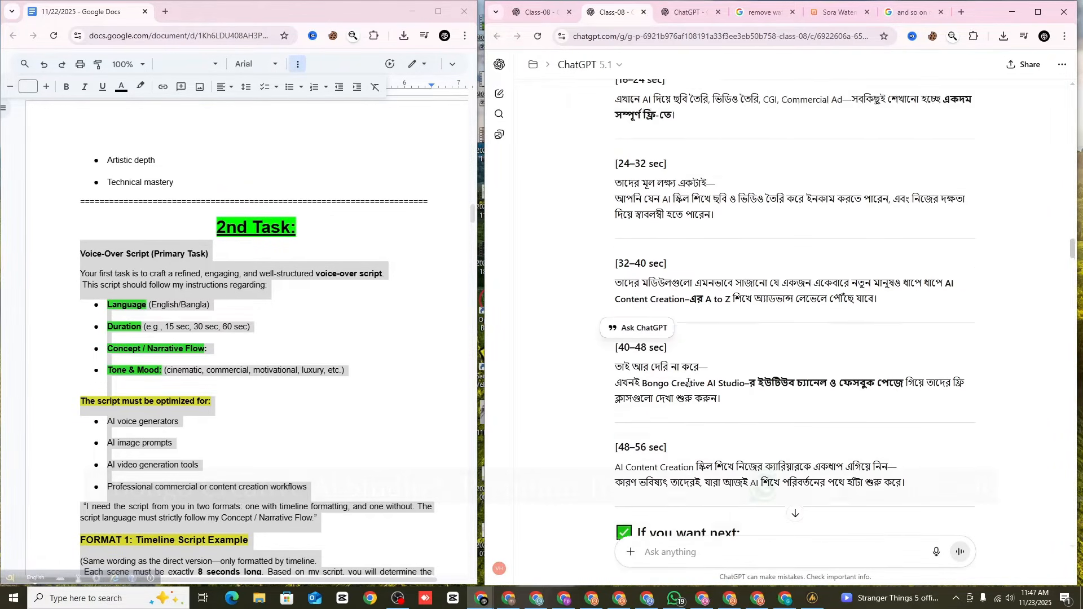
pyautogui.scroll(2, 688, 384)
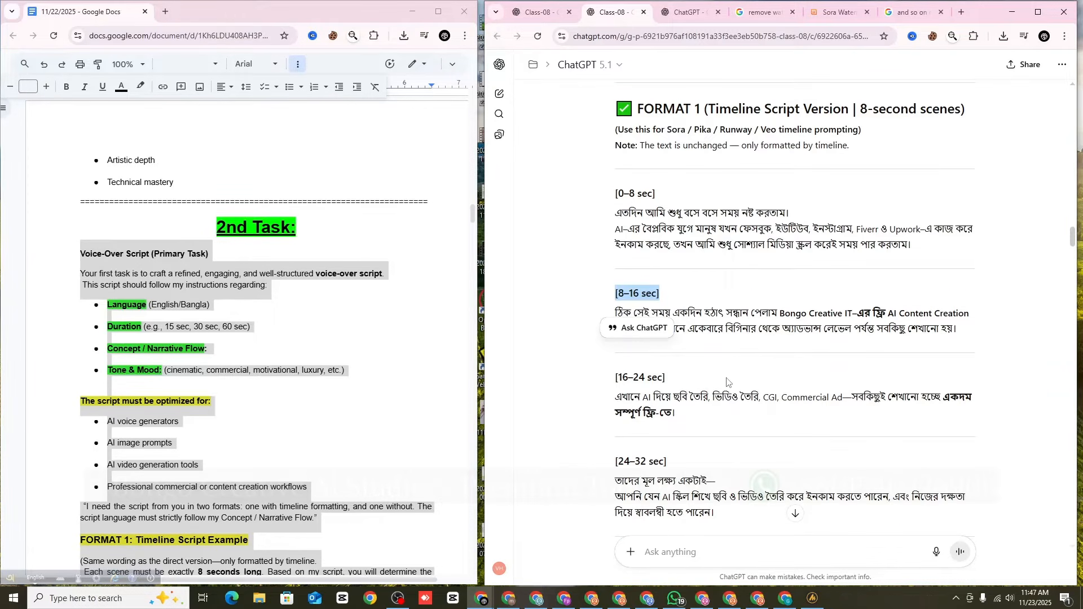
pyautogui.scroll(-2, 727, 382)
pyautogui.scroll(-9, 698, 354)
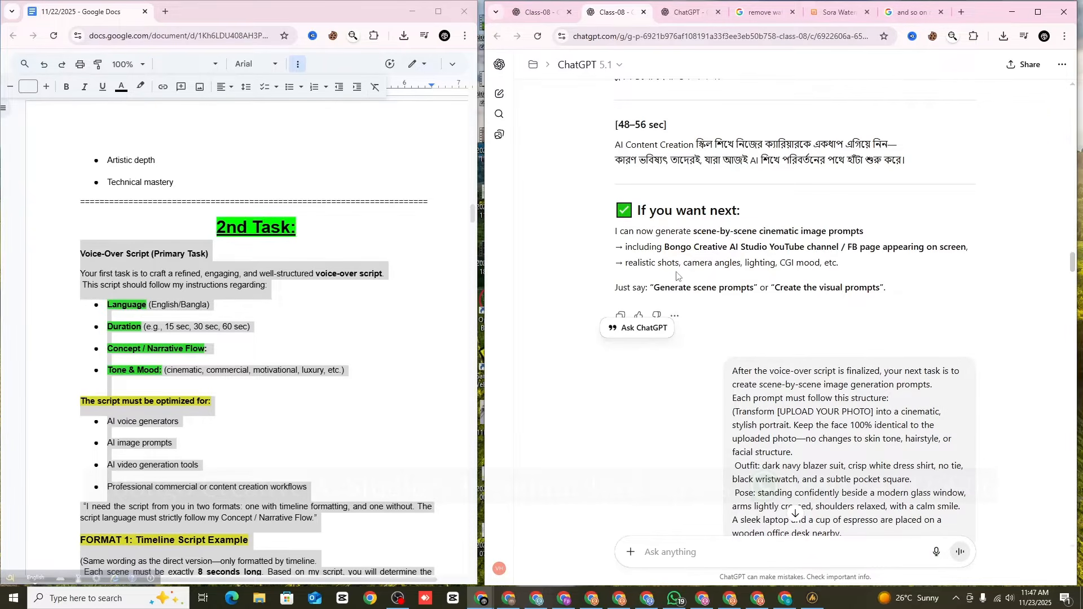
# - Select the 3rd Task prompt for scene-by-scene image generation in the class notes, starting at "After the voice-over script is finalized" and including its guidelines
pyautogui.scroll(-3, 293, 377)
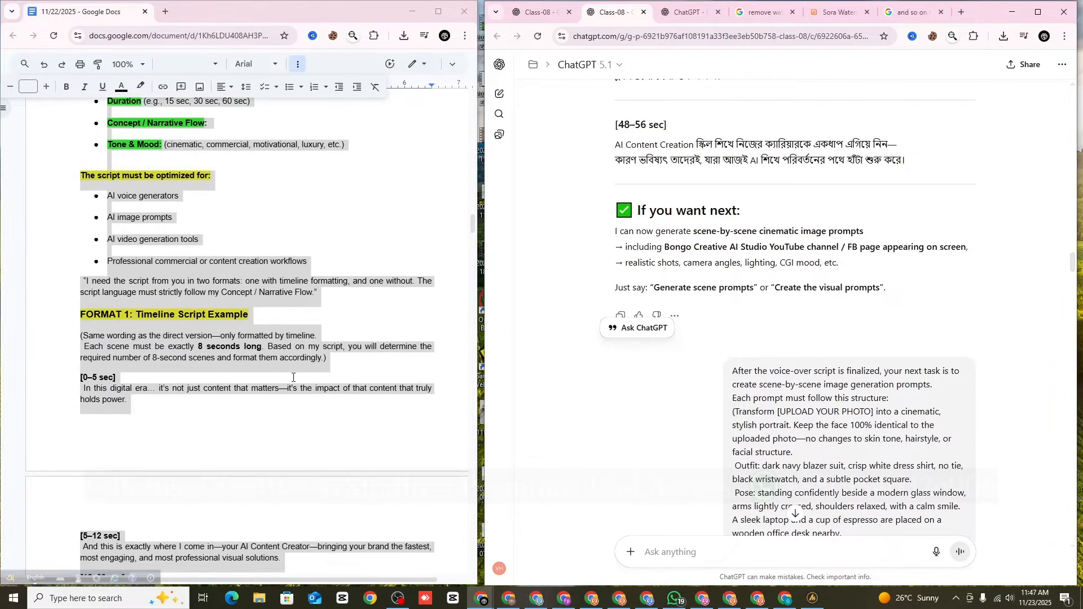
pyautogui.scroll(-7, 293, 378)
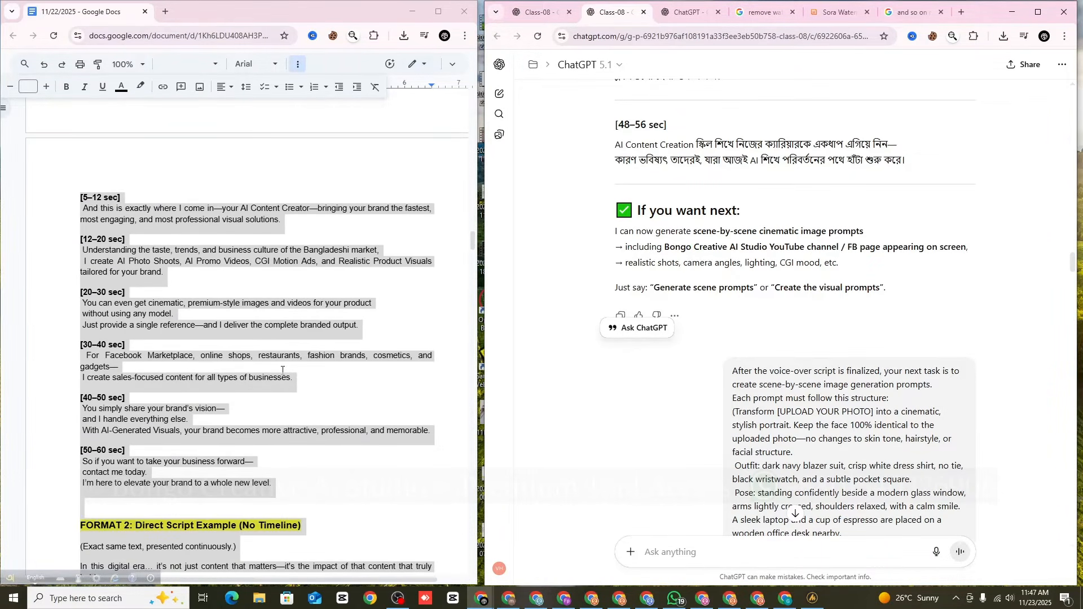
pyautogui.scroll(-3, 281, 371)
pyautogui.scroll(-10, 281, 371)
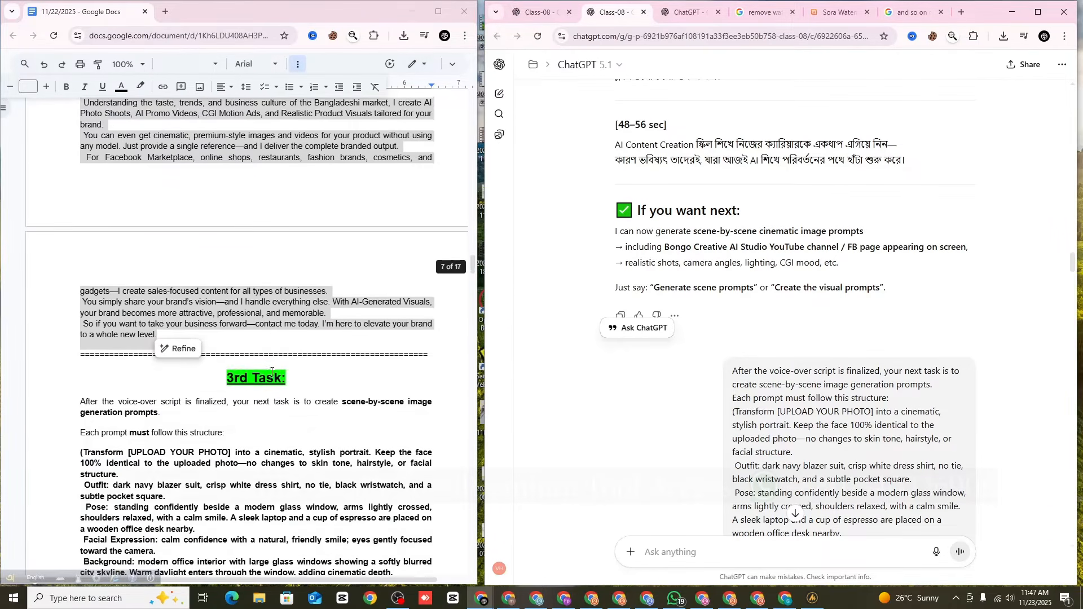
pyautogui.moveTo(77, 292); pyautogui.dragTo(246, 354)
pyautogui.scroll(-5, 90, 319)
pyautogui.scroll(-5, 147, 333)
pyautogui.scroll(4, 245, 355)
pyautogui.scroll(5, 245, 354)
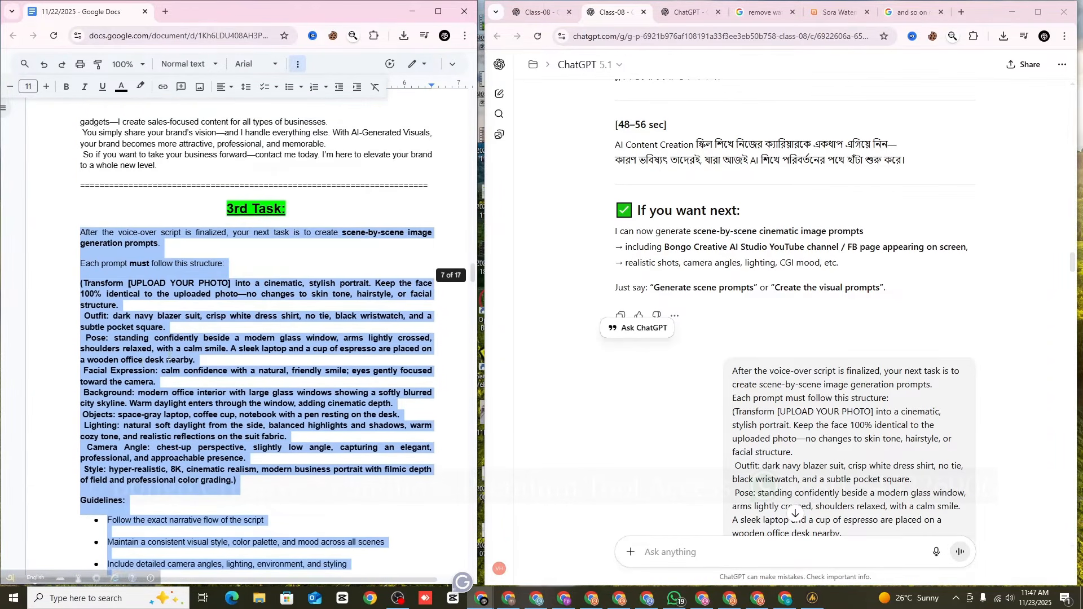
# - Revisit the 2nd Task voice-over instructions in the class notes, then review the 3rd Task image-prompt instructions through to the 4th Task heading
pyautogui.scroll(-1, 169, 348)
pyautogui.scroll(10, 357, 285)
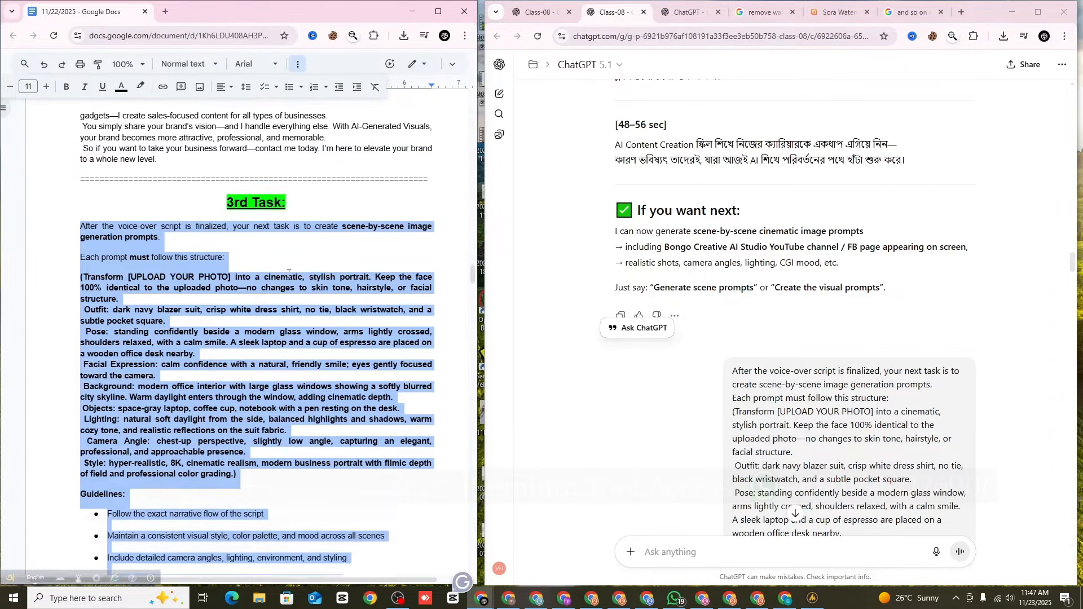
pyautogui.scroll(10, 191, 288)
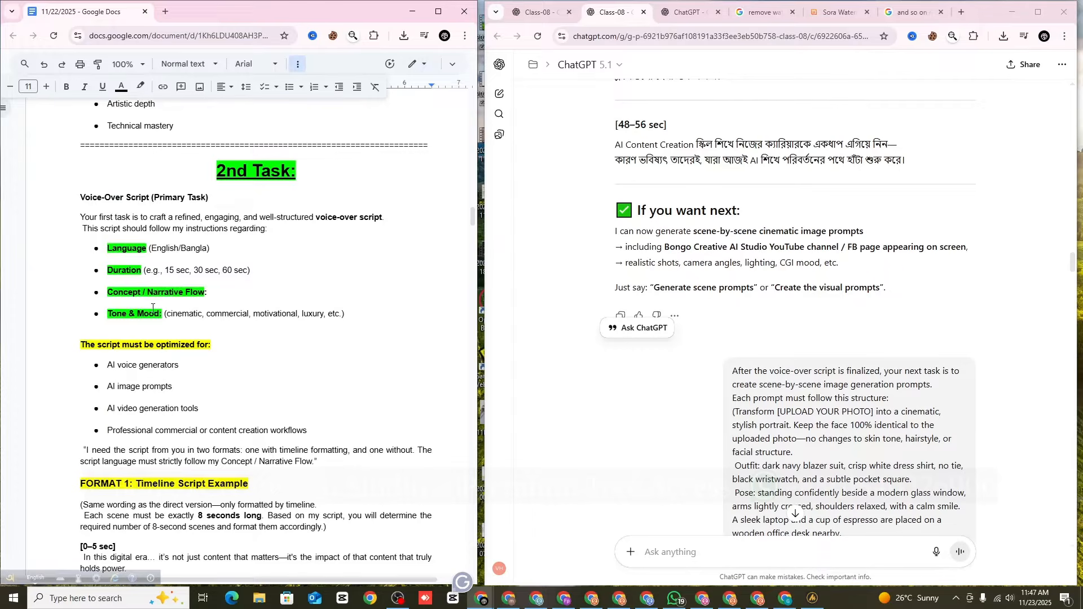
pyautogui.scroll(-20, 152, 311)
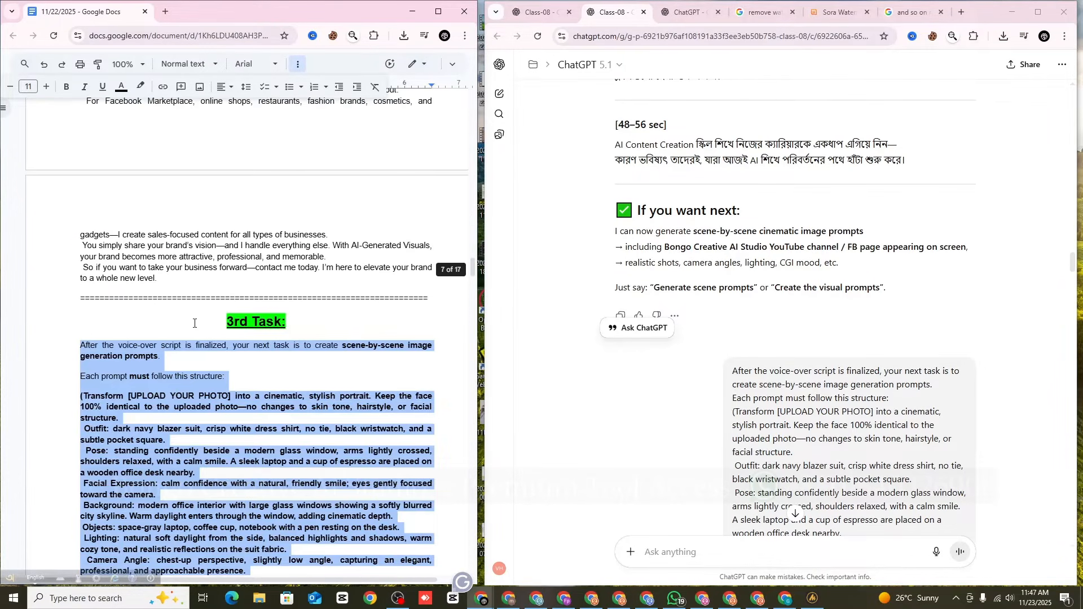
pyautogui.scroll(-2, 78, 281)
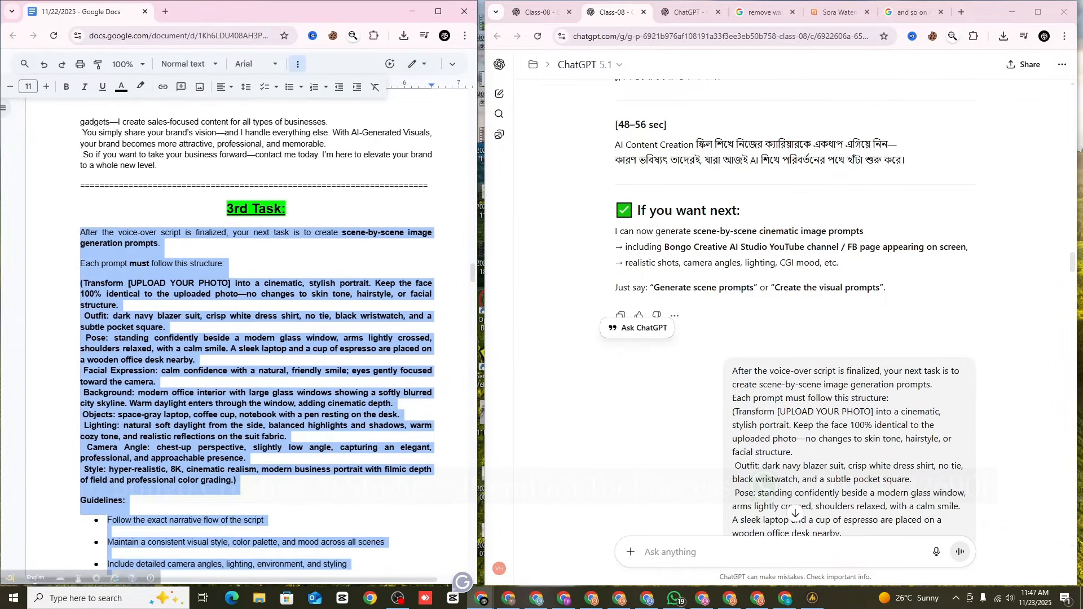
pyautogui.scroll(-8, 248, 338)
# - Review the matching image-prompt request sent in the ChatGPT conversation, from "After the voice-over script is finalized" to its last line
pyautogui.scroll(-11, 746, 437)
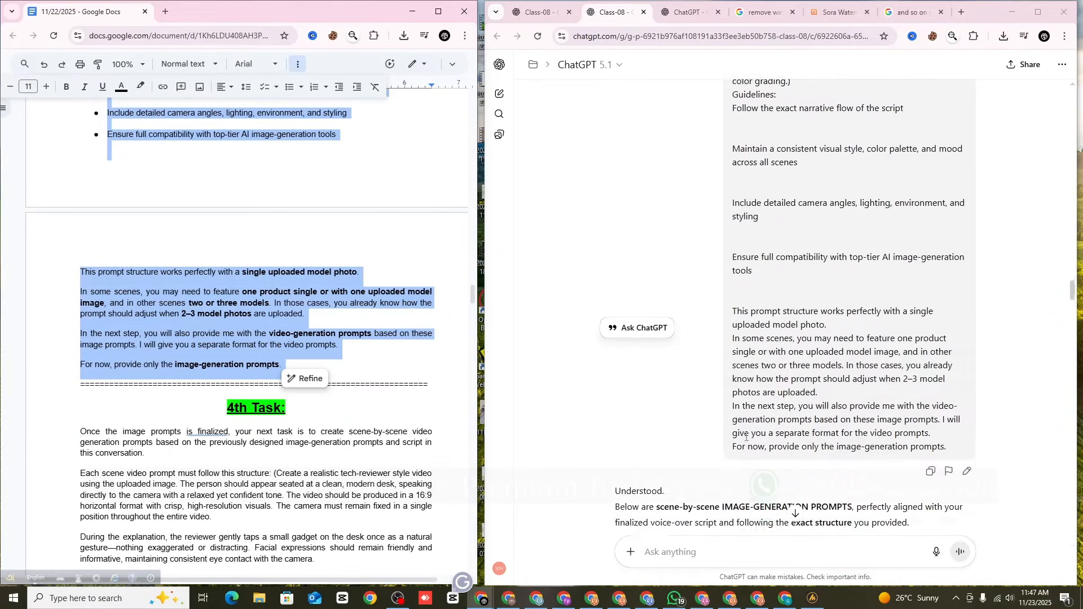
pyautogui.scroll(15, 746, 437)
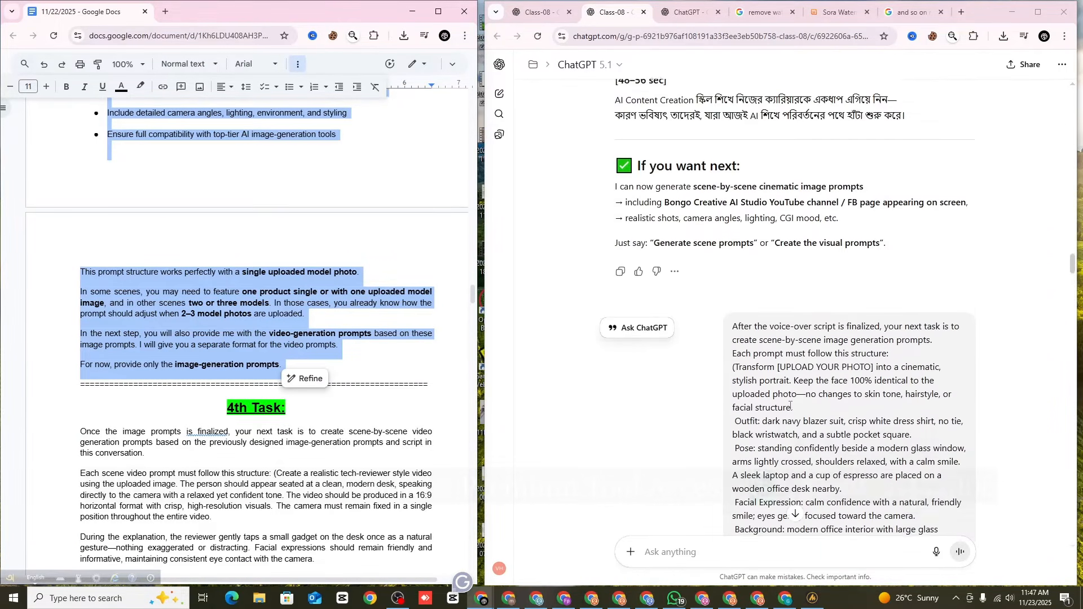
pyautogui.scroll(-12, 790, 406)
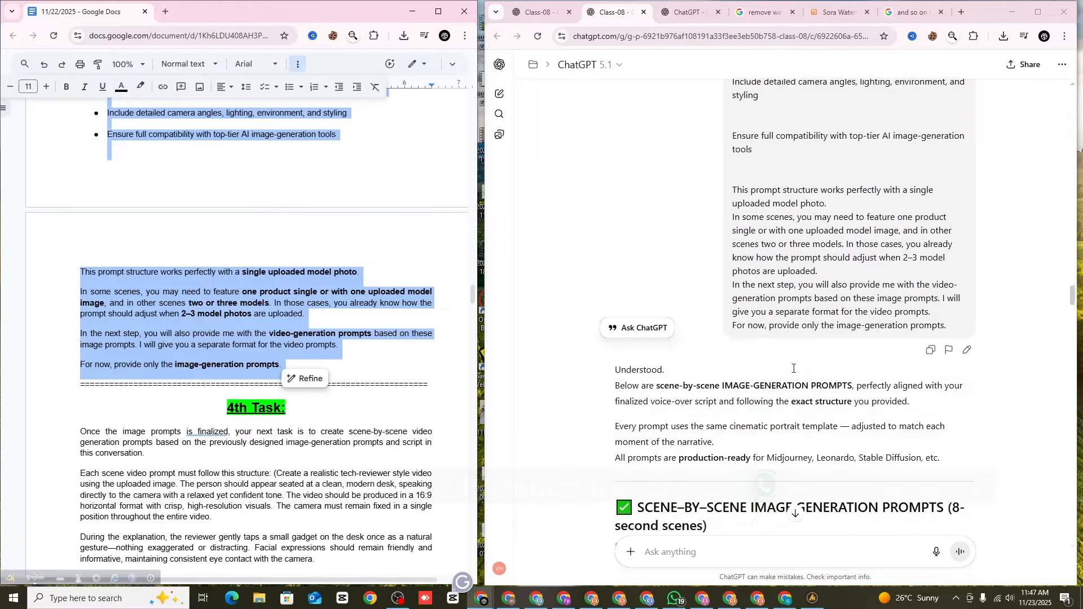
# - Examine ChatGPT's scene-by-scene image generation prompts from SCENE 1 (0–8 sec) to SCENE 6 (40–48 sec), including each scene's theme
pyautogui.scroll(-5, 793, 368)
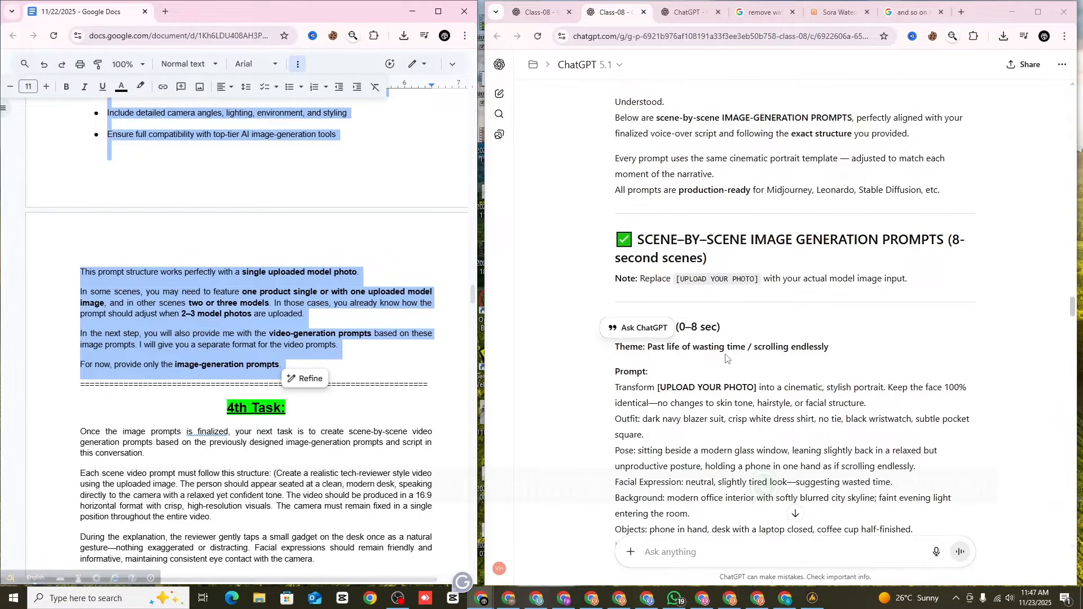
pyautogui.scroll(-3, 726, 358)
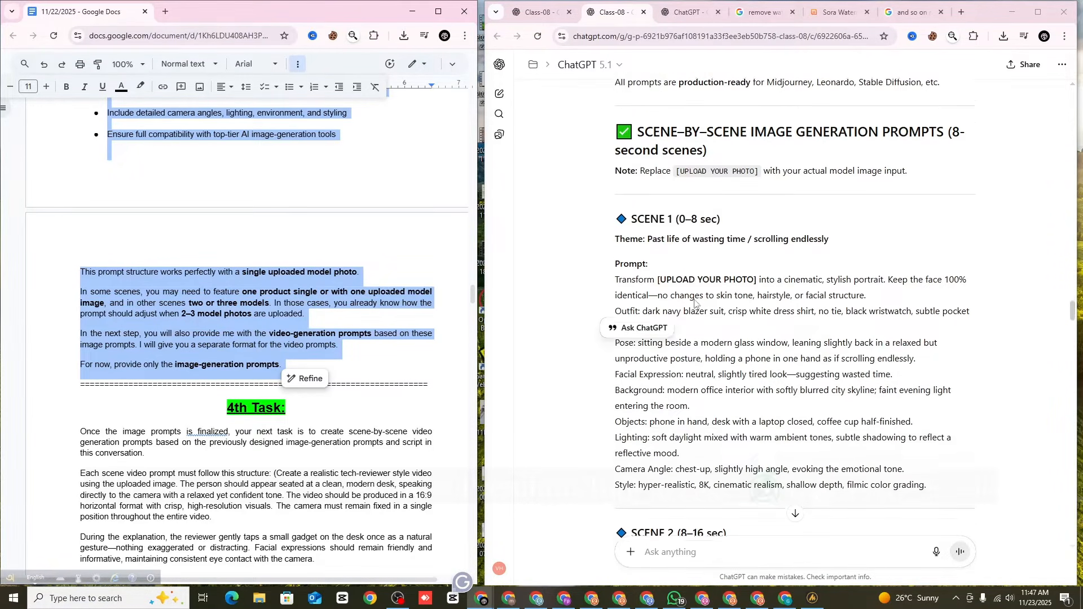
pyautogui.scroll(-2, 621, 214)
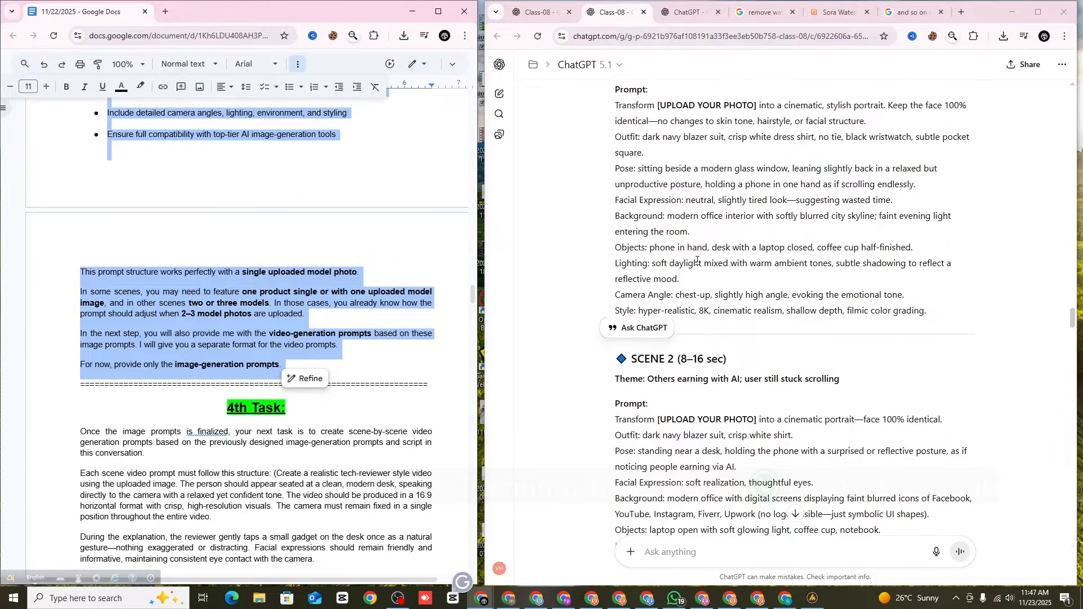
pyautogui.scroll(3, 649, 237)
pyautogui.scroll(-3, 700, 268)
pyautogui.scroll(-7, 700, 267)
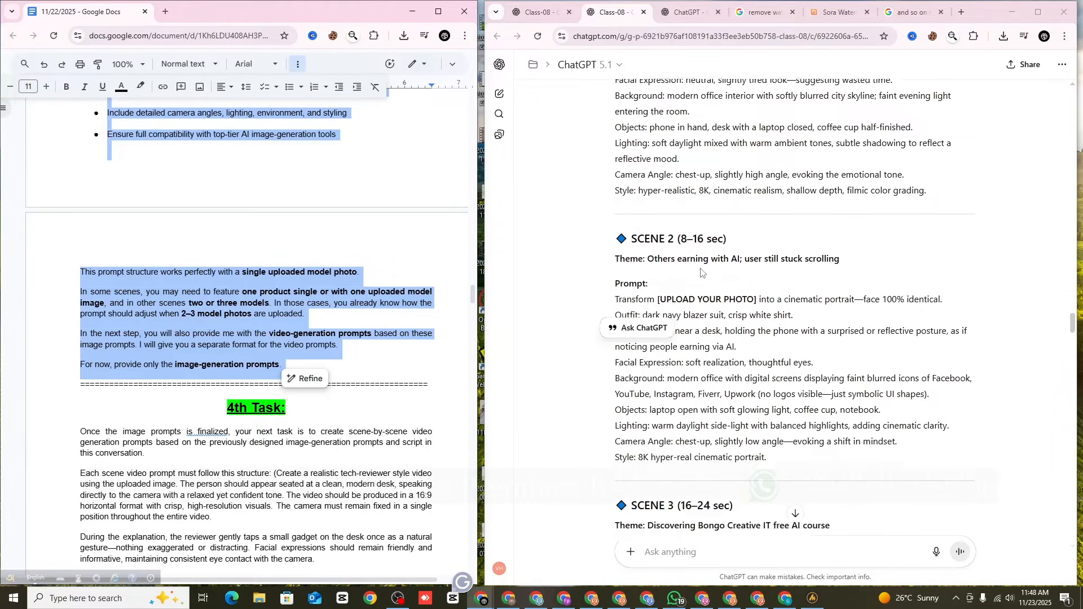
pyautogui.scroll(-9, 702, 276)
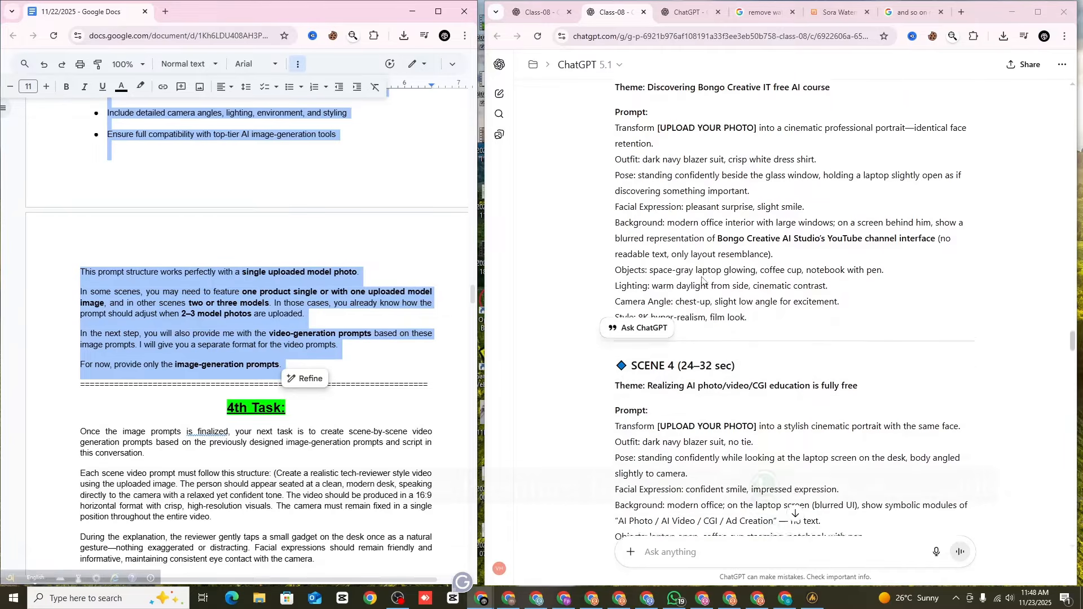
pyautogui.scroll(-4, 687, 287)
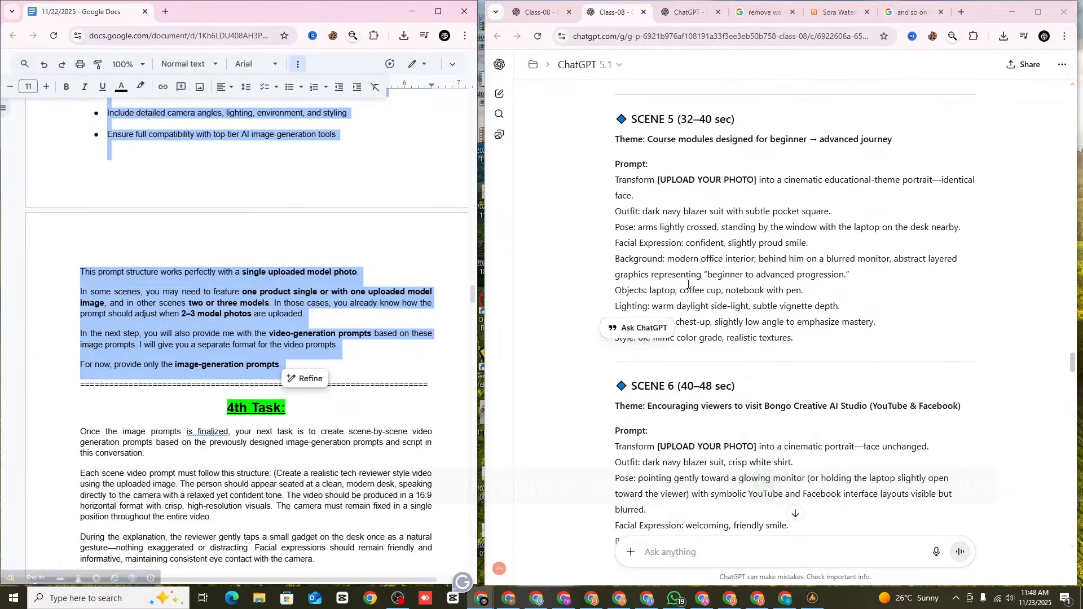
# - Select the complete 4th Task video-prompt instructions in the Google Docs document, through the closing note about including script text in every scene
pyautogui.scroll(-2, 192, 347)
pyautogui.scroll(-2, 112, 332)
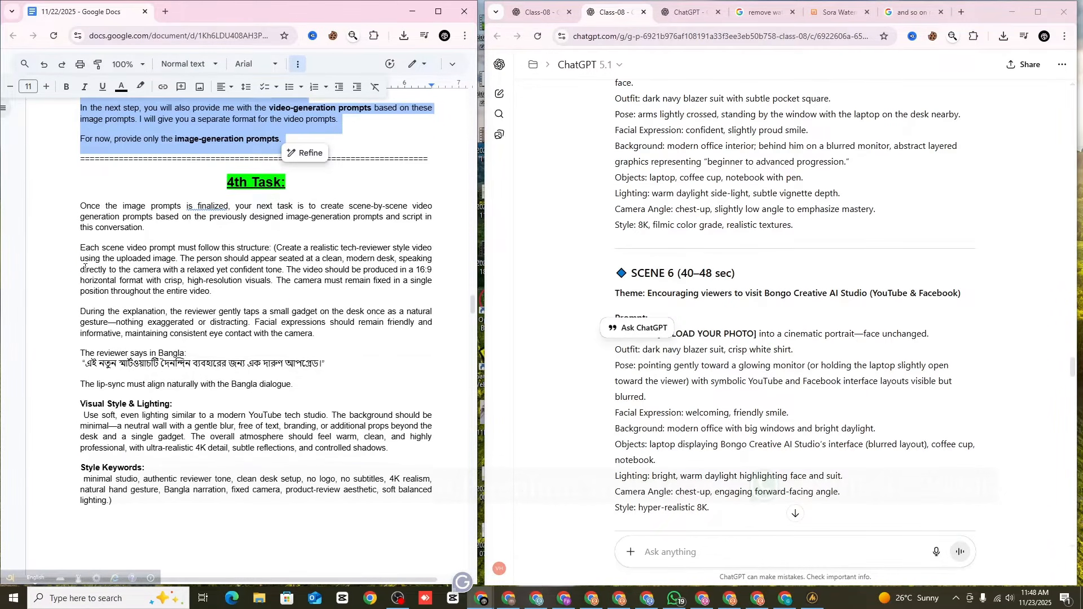
pyautogui.moveTo(78, 207); pyautogui.dragTo(305, 456)
pyautogui.scroll(-15, 743, 364)
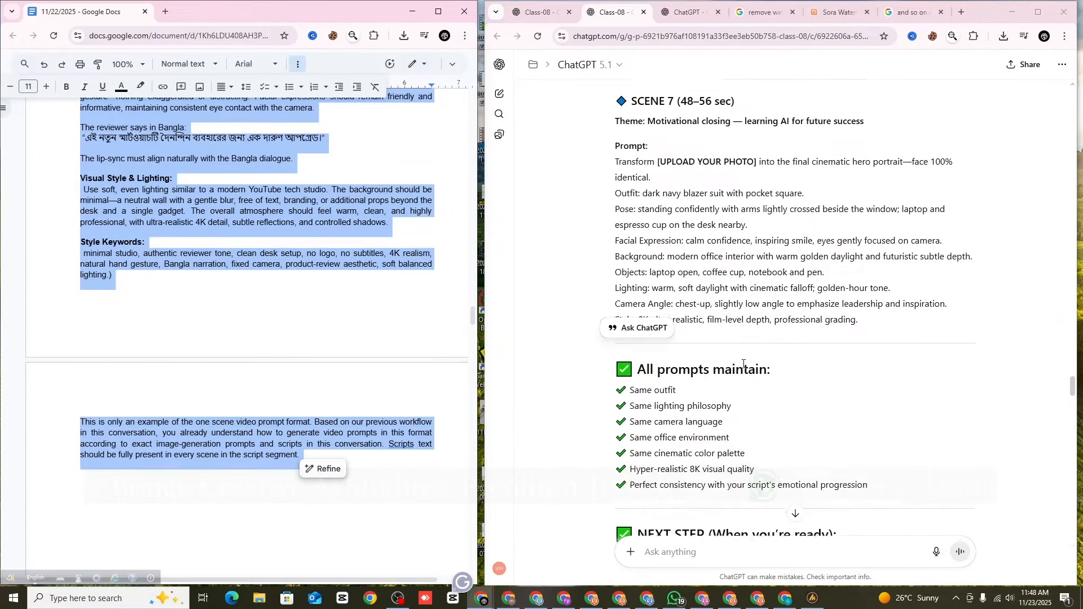
# - Examine the 4th Task message in the ChatGPT conversation and the scene-by-scene video generation prompts in the reply
pyautogui.scroll(-7, 743, 364)
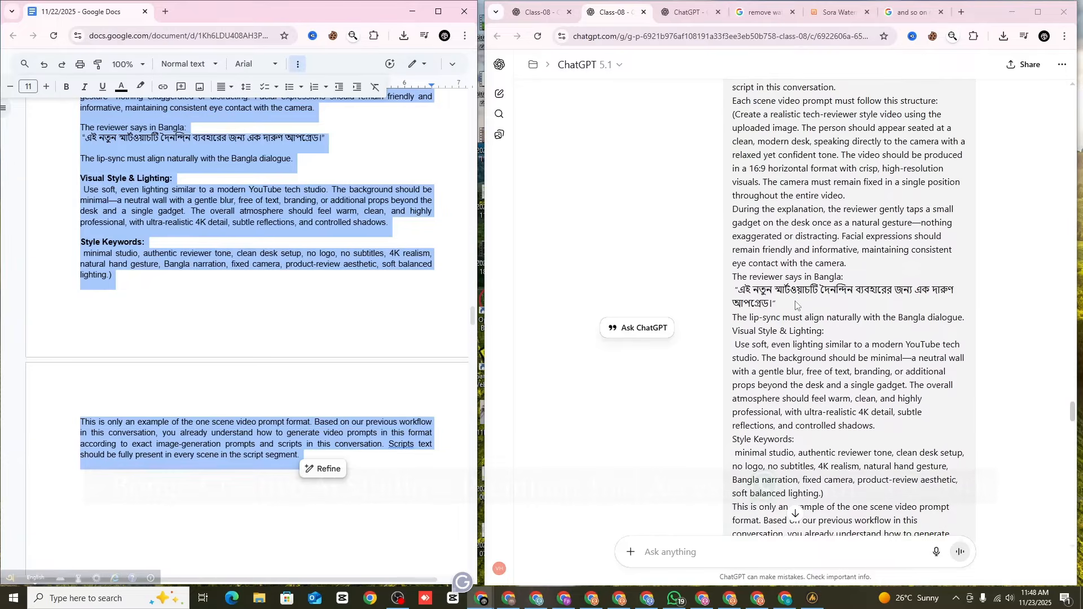
pyautogui.scroll(-14, 776, 319)
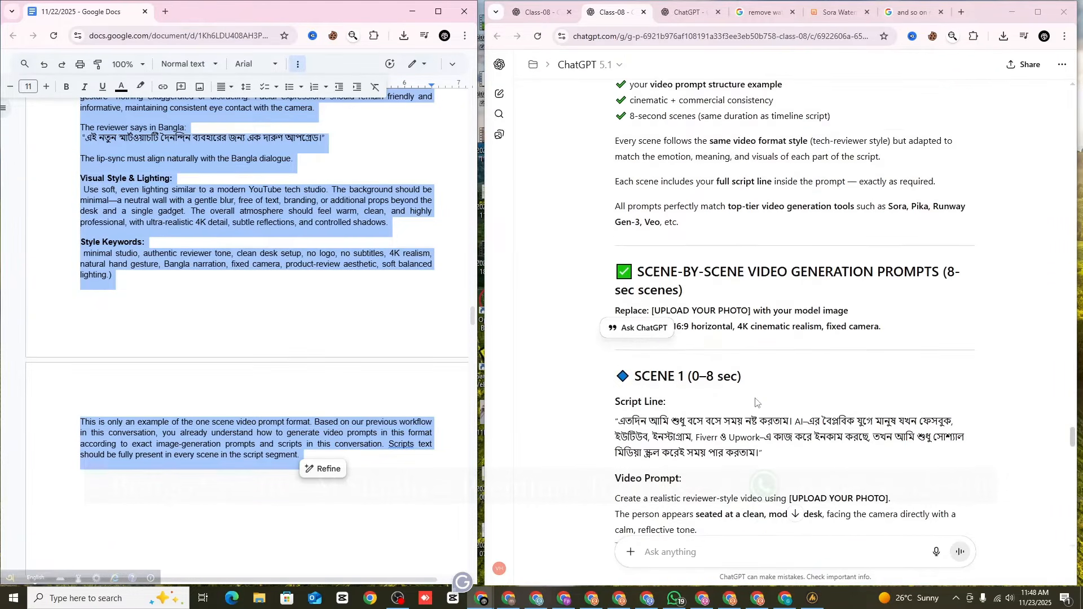
pyautogui.scroll(-4, 679, 269)
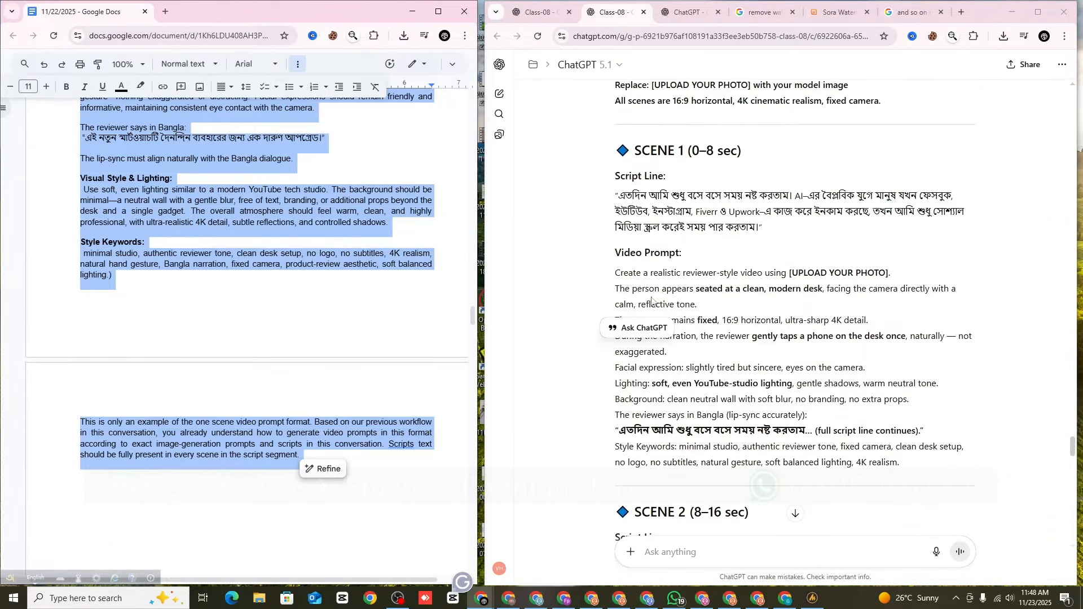
pyautogui.scroll(6, 767, 385)
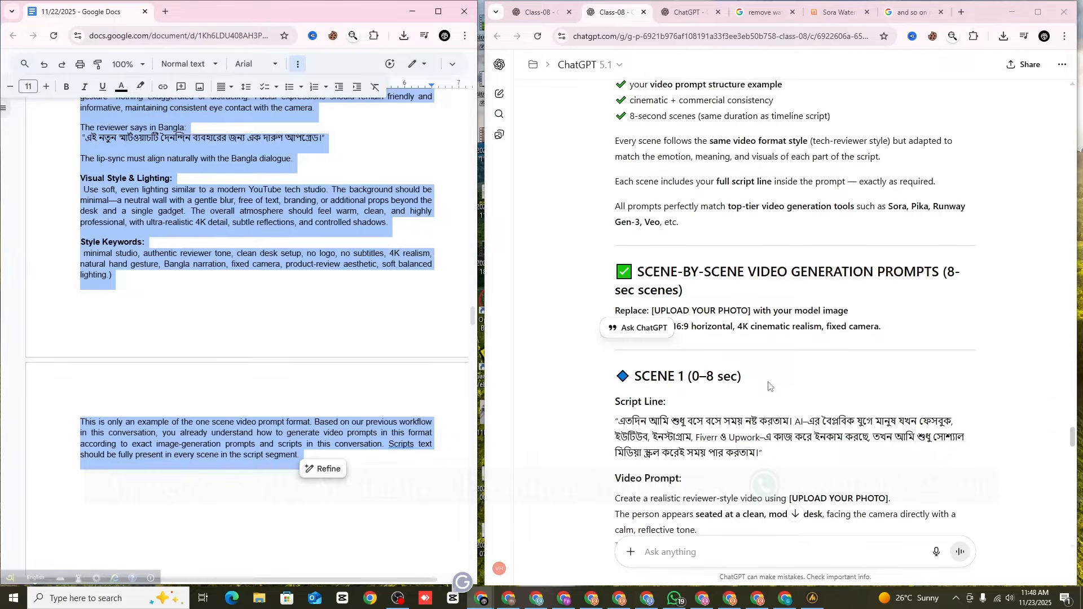
pyautogui.scroll(-1, 768, 386)
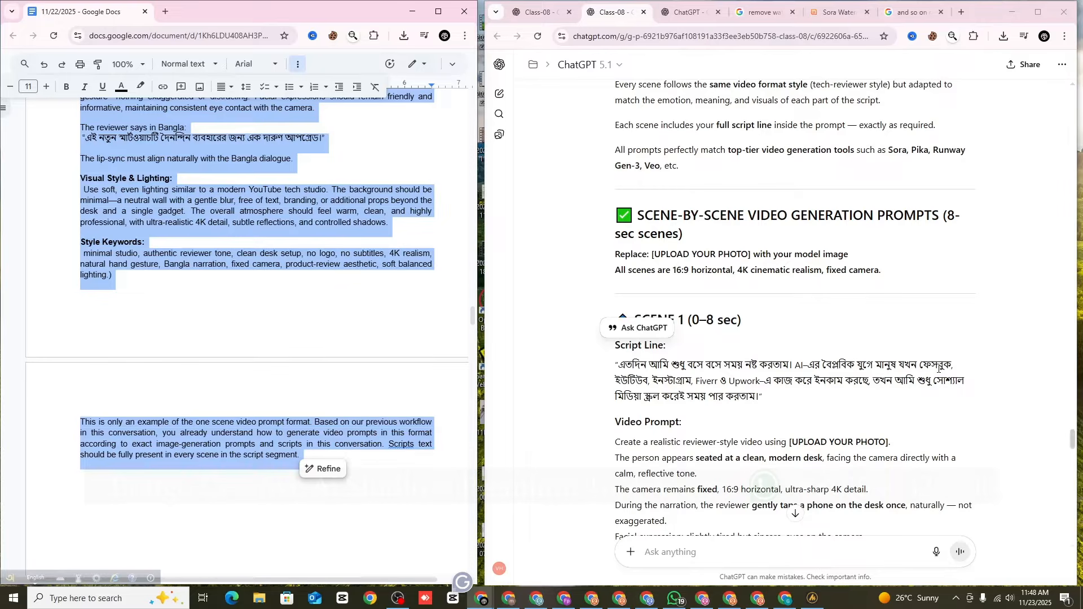
pyautogui.scroll(6, 744, 343)
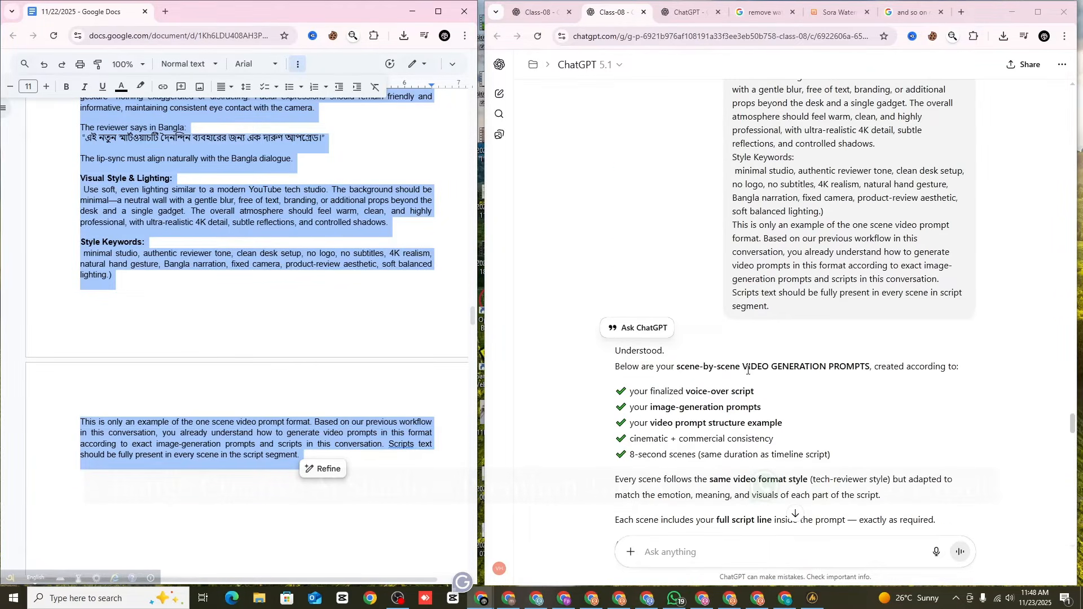
pyautogui.scroll(-5, 993, 362)
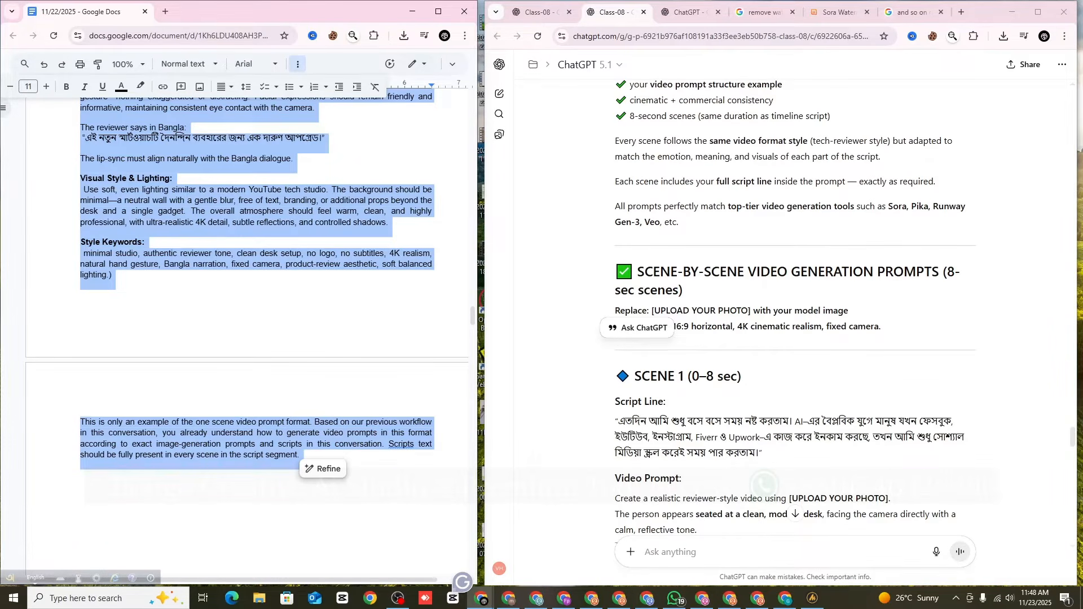
# - Go back to the scene-by-scene image generation prompts in ChatGPT and highlight the full Scene 1 (0–8 sec) prompt
pyautogui.scroll(15, 710, 383)
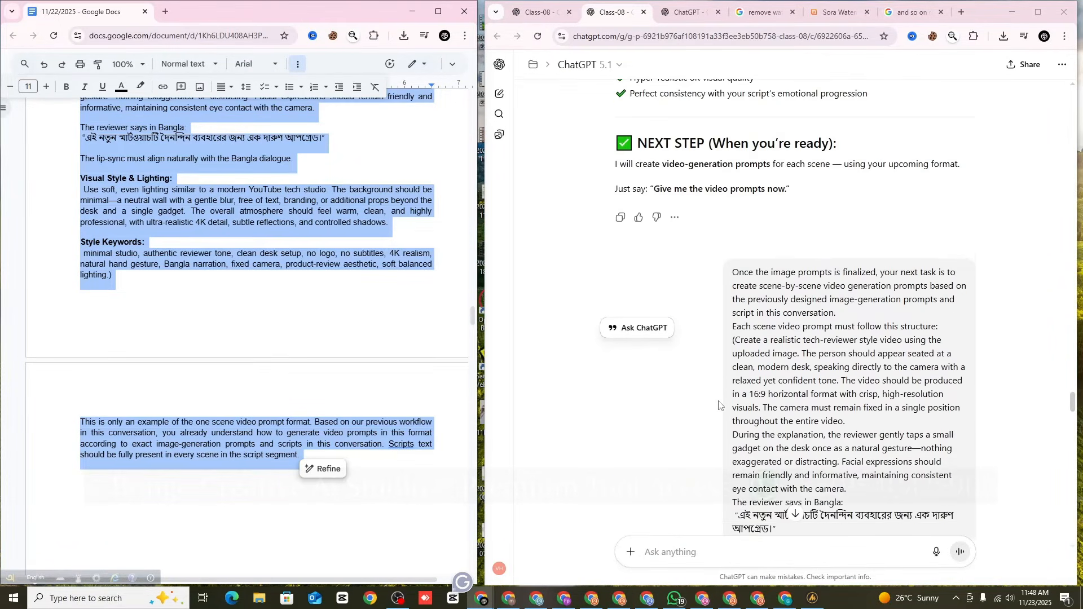
pyautogui.scroll(20, 710, 383)
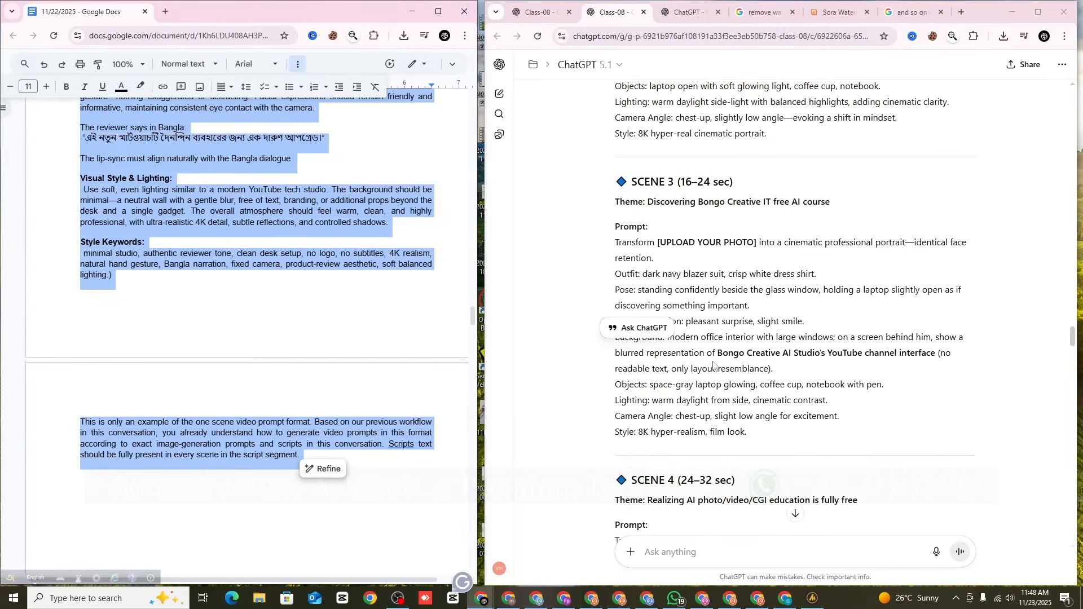
pyautogui.scroll(5, 699, 352)
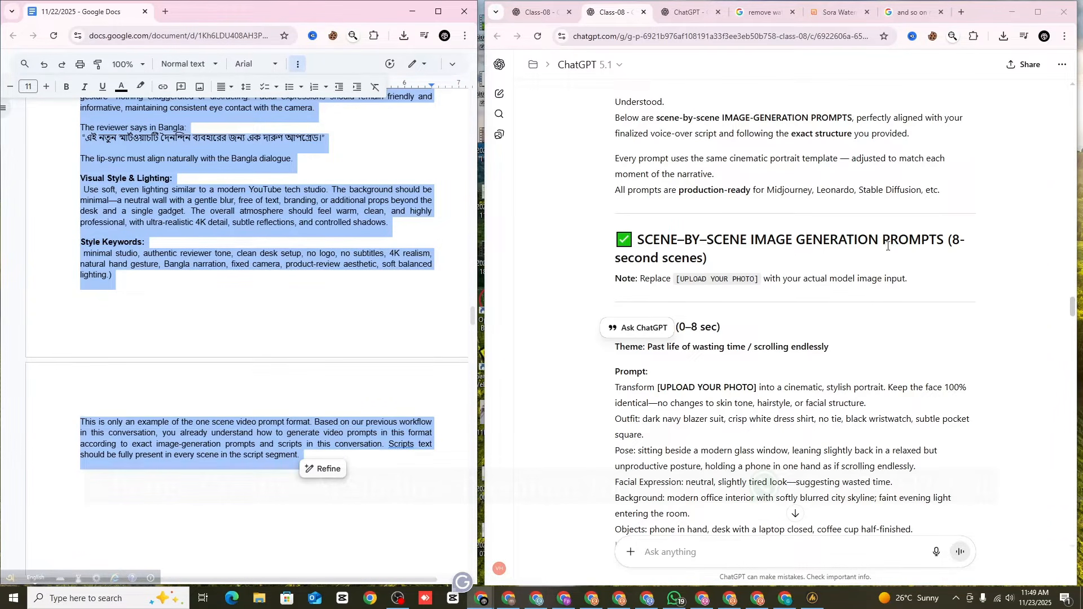
pyautogui.scroll(-2, 887, 246)
pyautogui.moveTo(638, 216); pyautogui.dragTo(951, 489)
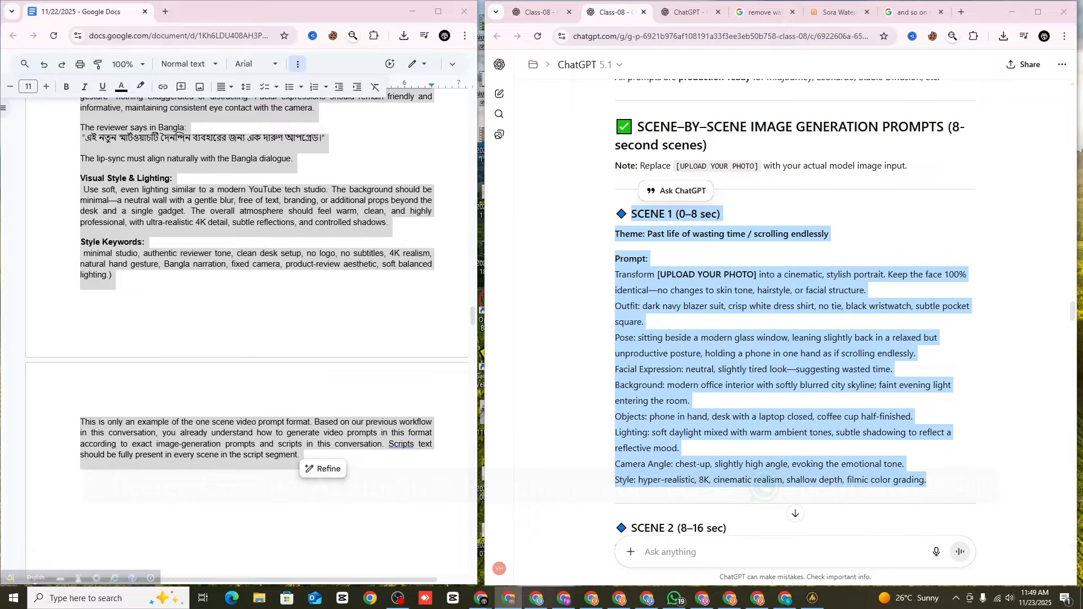
# - Switch to the Flow project and set its generation mode to Frames to Video
pyautogui.moveTo(1082, 0); pyautogui.dragTo(486, 24)
pyautogui.moveTo(625, 109); pyautogui.dragTo(480, 111)
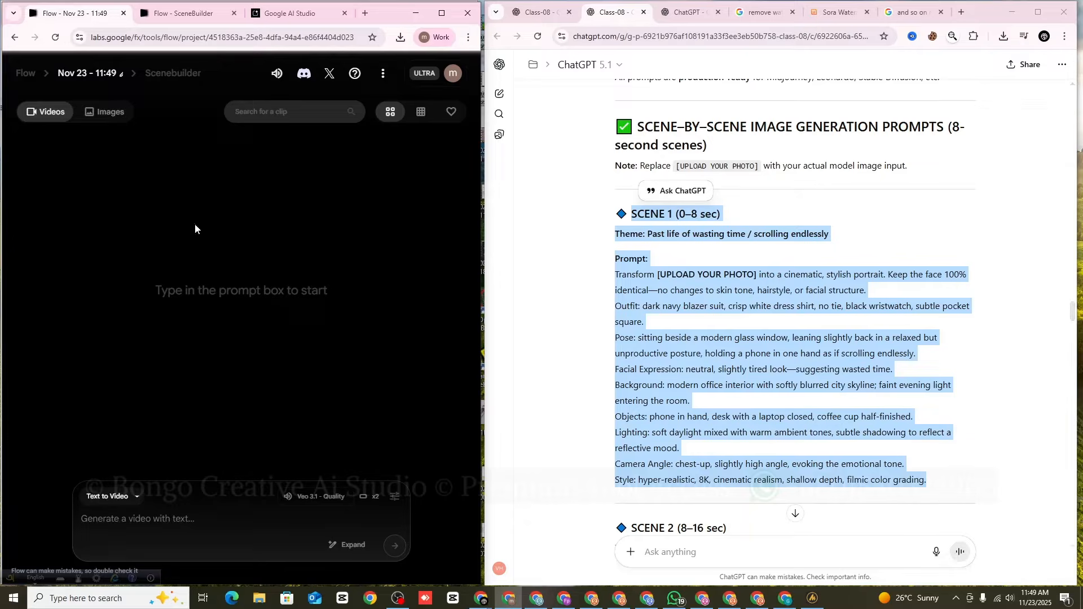
pyautogui.click(104, 497)
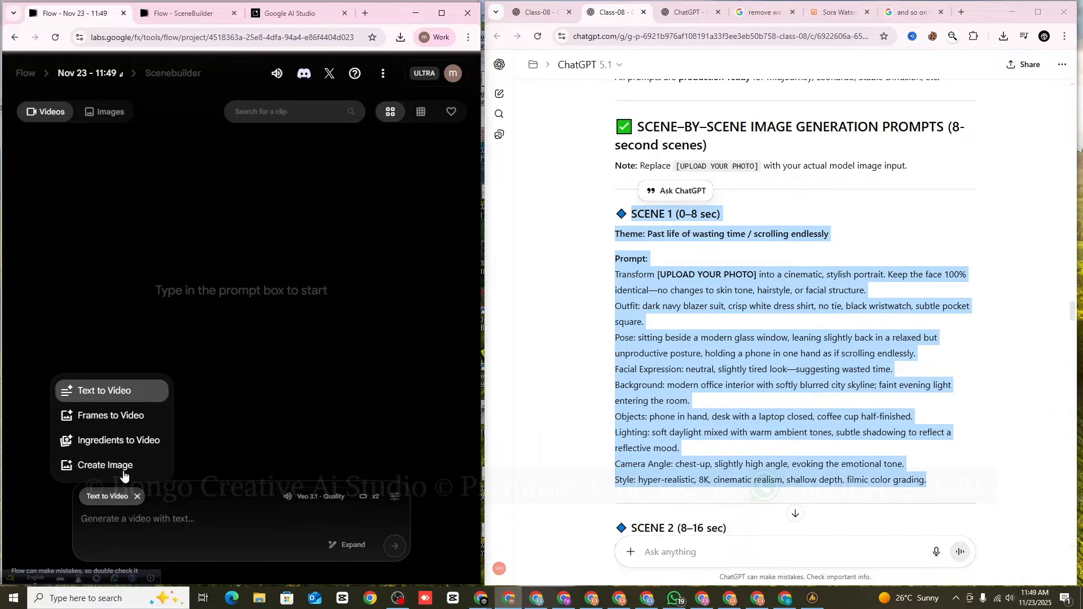
pyautogui.click(110, 423)
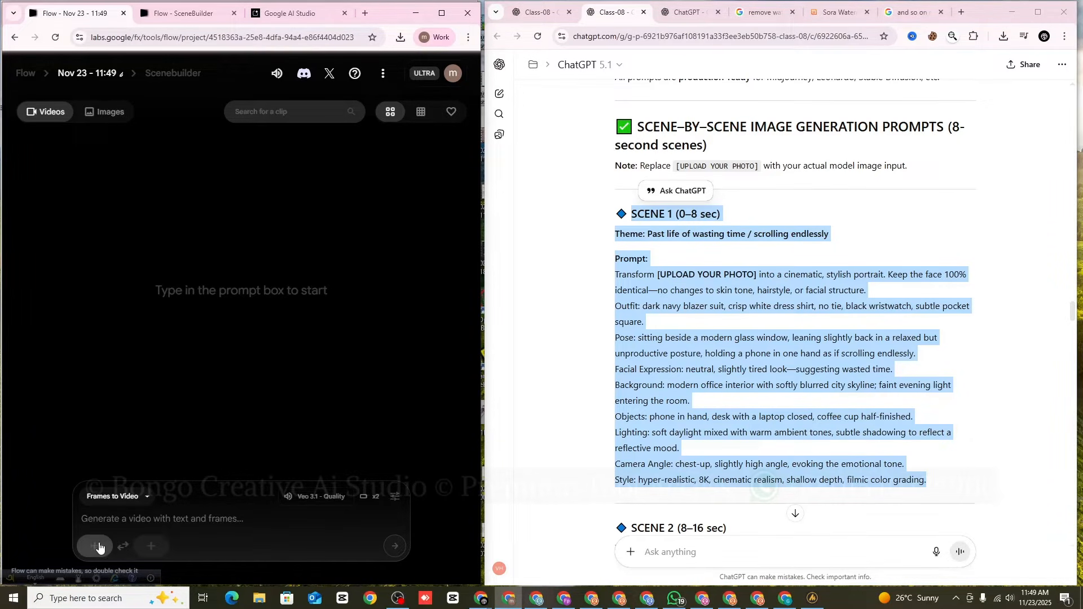
# - Upload the image of the man in a suit looking at his phone as the start frame, cropped to Landscape
pyautogui.click(99, 547)
pyautogui.click(70, 358)
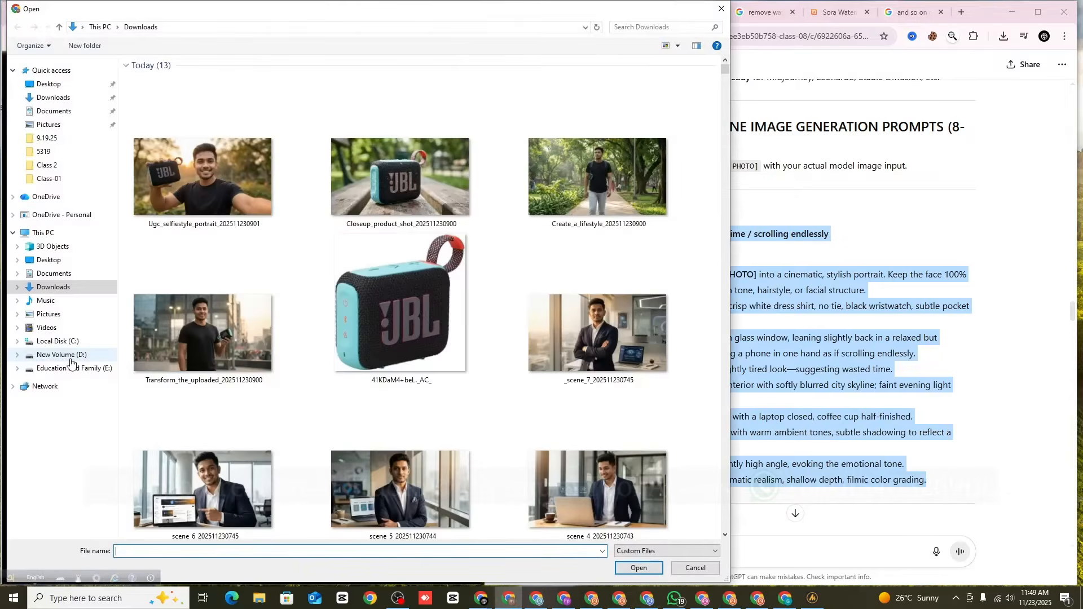
pyautogui.doubleClick(202, 333)
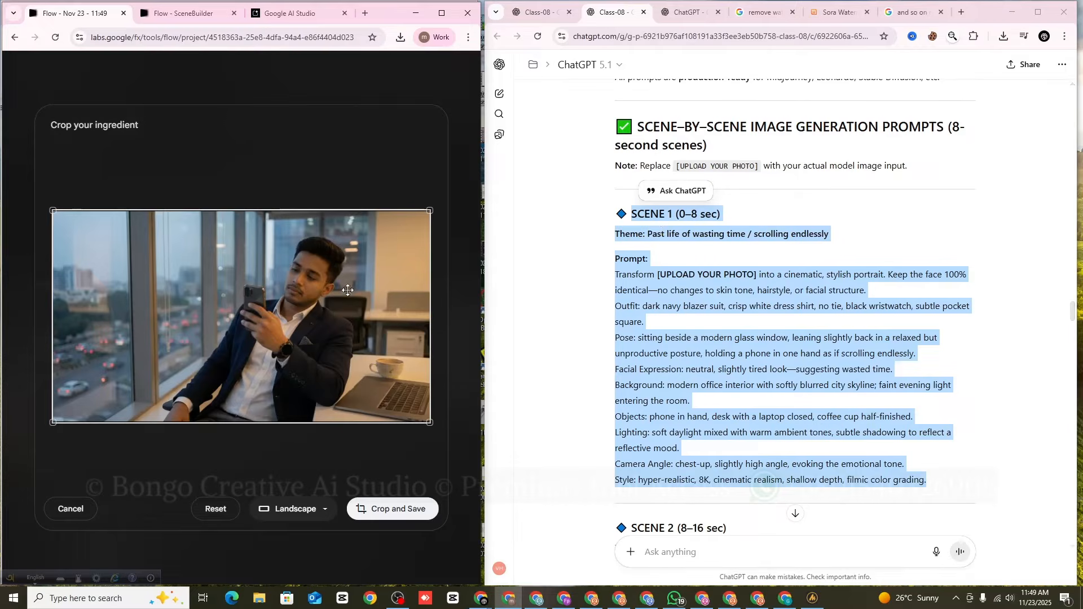
pyautogui.click(389, 508)
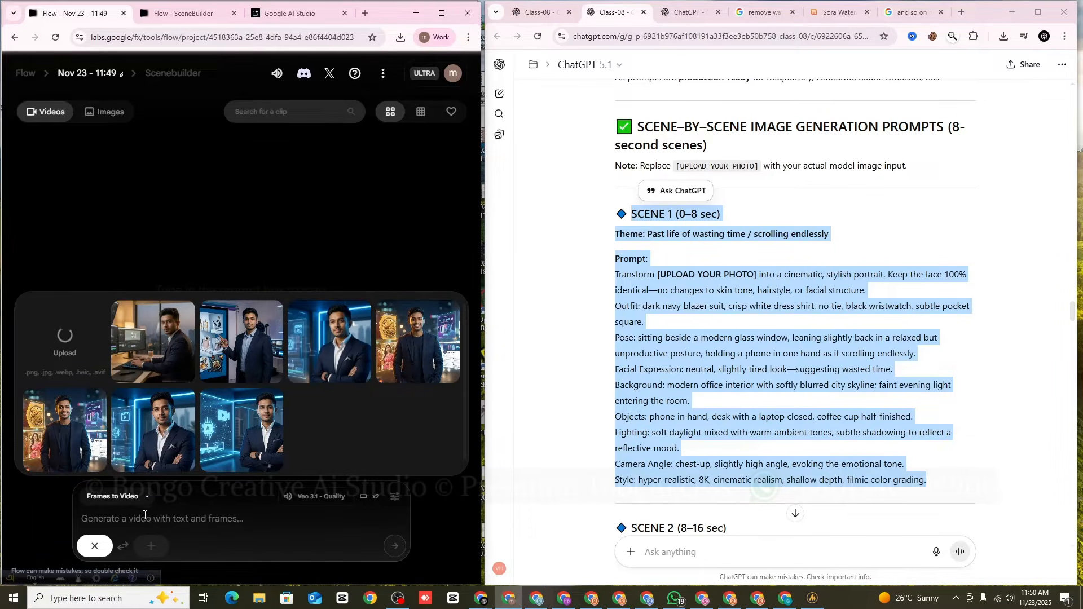
# - Copy the Scene 1 (0–8 sec) script line and video prompt from the video generation prompts in ChatGPT
pyautogui.scroll(-1, 851, 287)
pyautogui.scroll(-10, 851, 287)
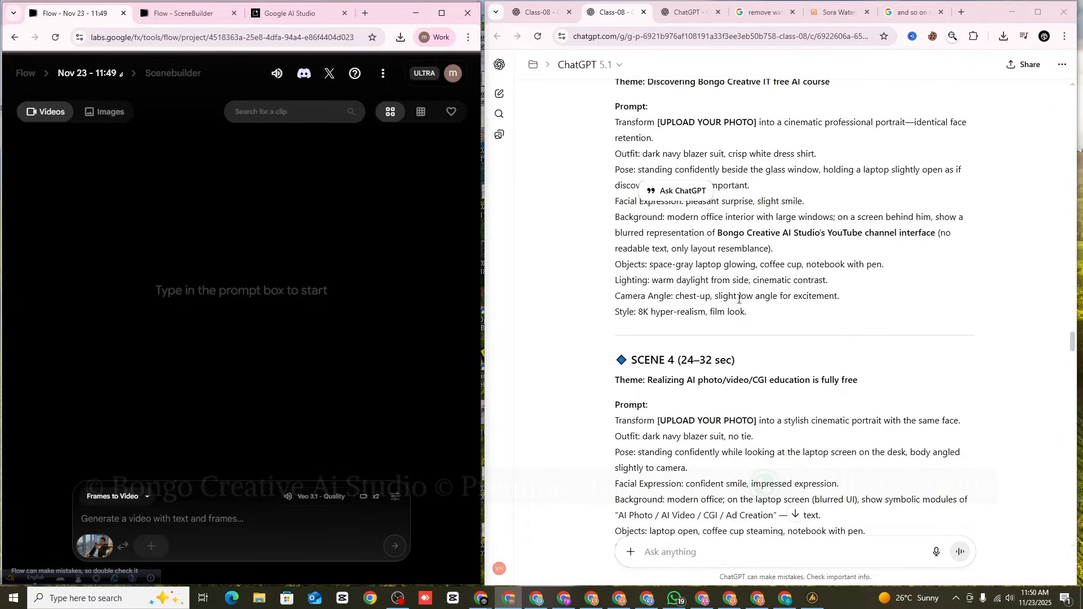
pyautogui.scroll(11, 673, 265)
pyautogui.scroll(-20, 671, 315)
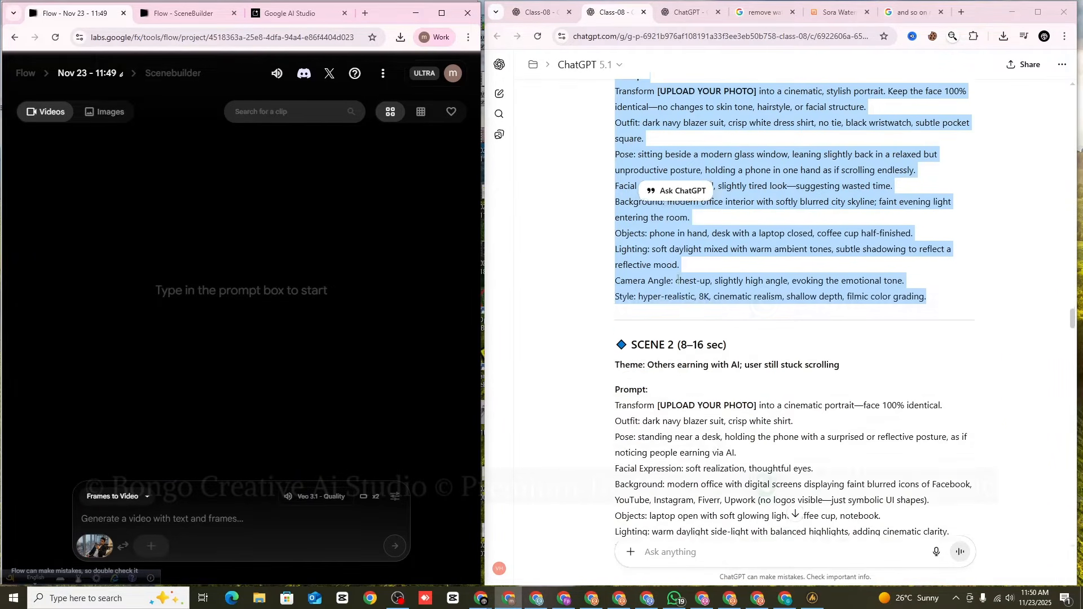
pyautogui.scroll(-20, 677, 288)
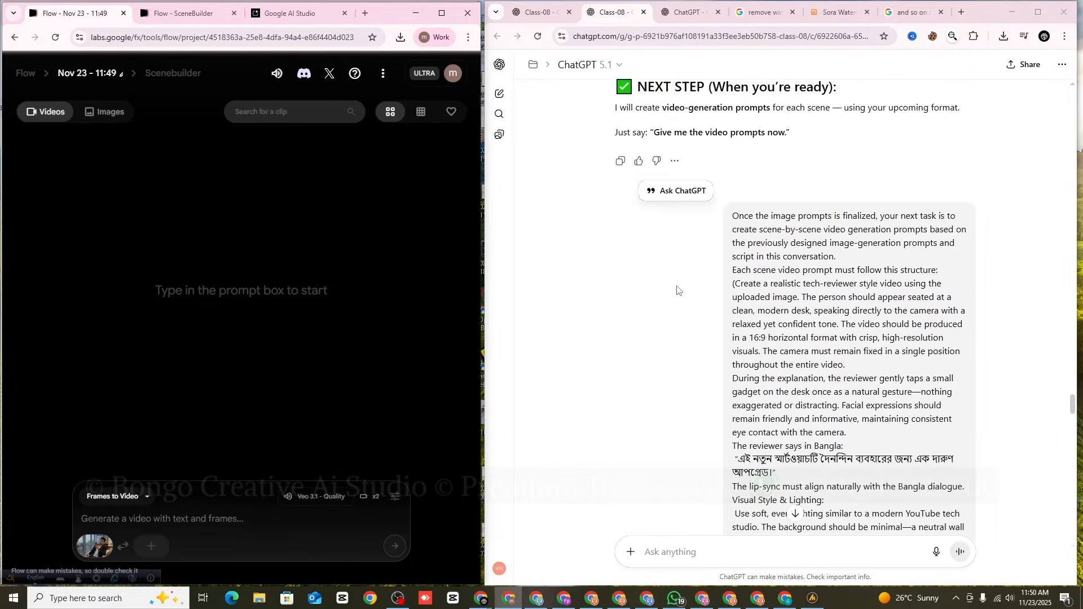
pyautogui.scroll(2, 672, 282)
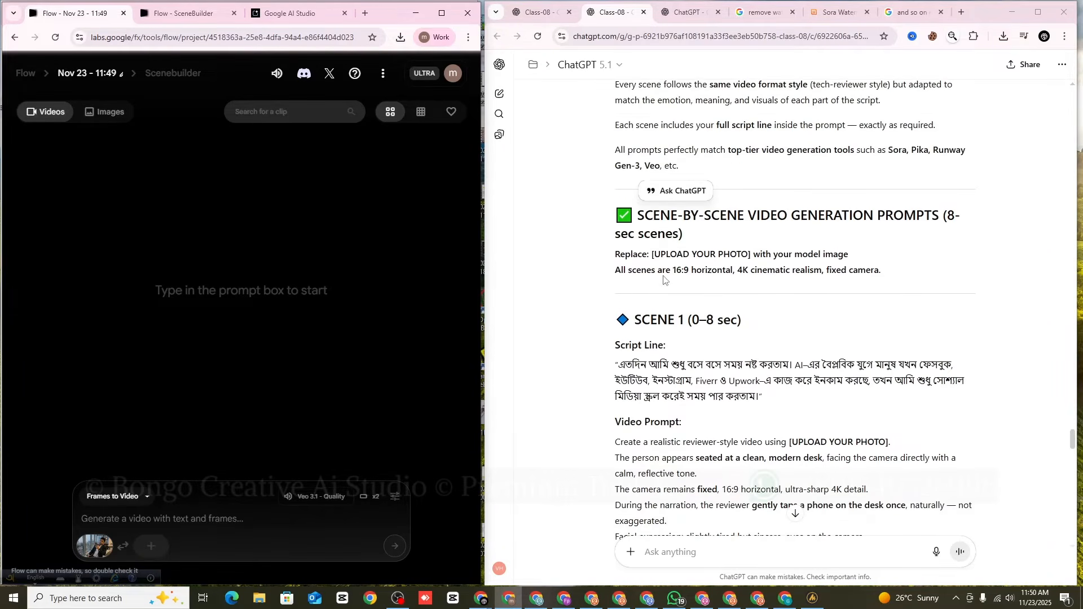
pyautogui.scroll(-2, 660, 276)
pyautogui.scroll(1, 645, 265)
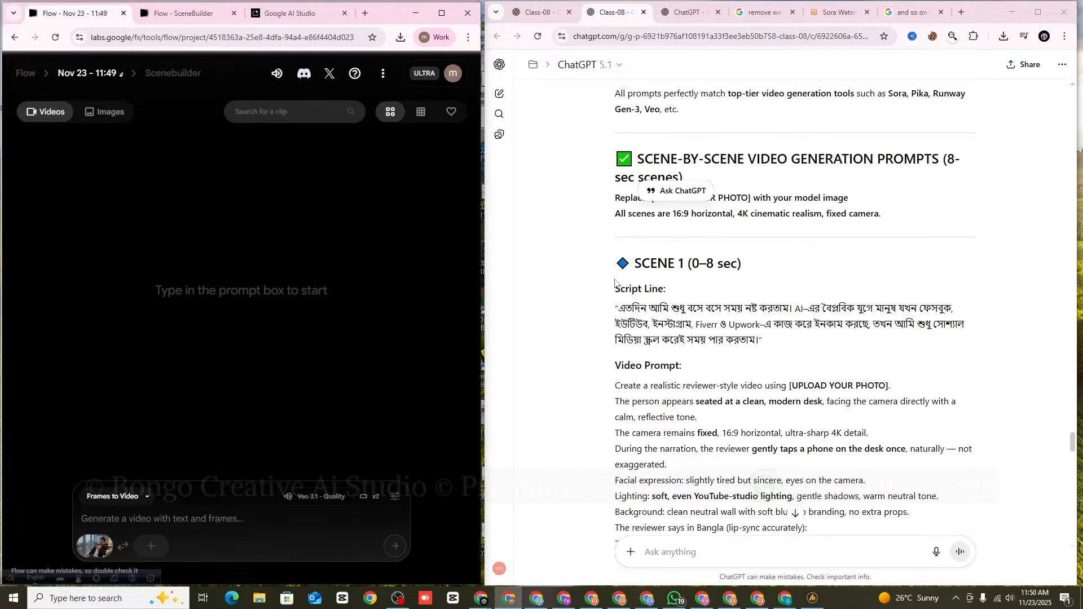
pyautogui.scroll(-1, 615, 280)
pyautogui.moveTo(691, 207); pyautogui.dragTo(737, 208)
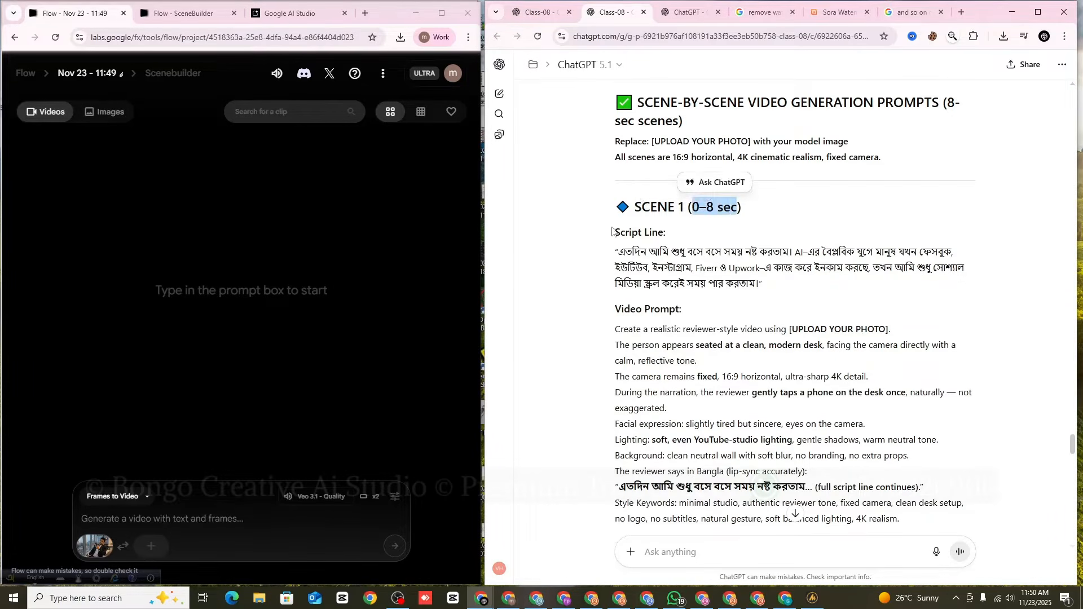
pyautogui.scroll(-1, 649, 203)
pyautogui.moveTo(612, 179); pyautogui.dragTo(908, 467)
pyautogui.rightClick(749, 350)
pyautogui.click(749, 349)
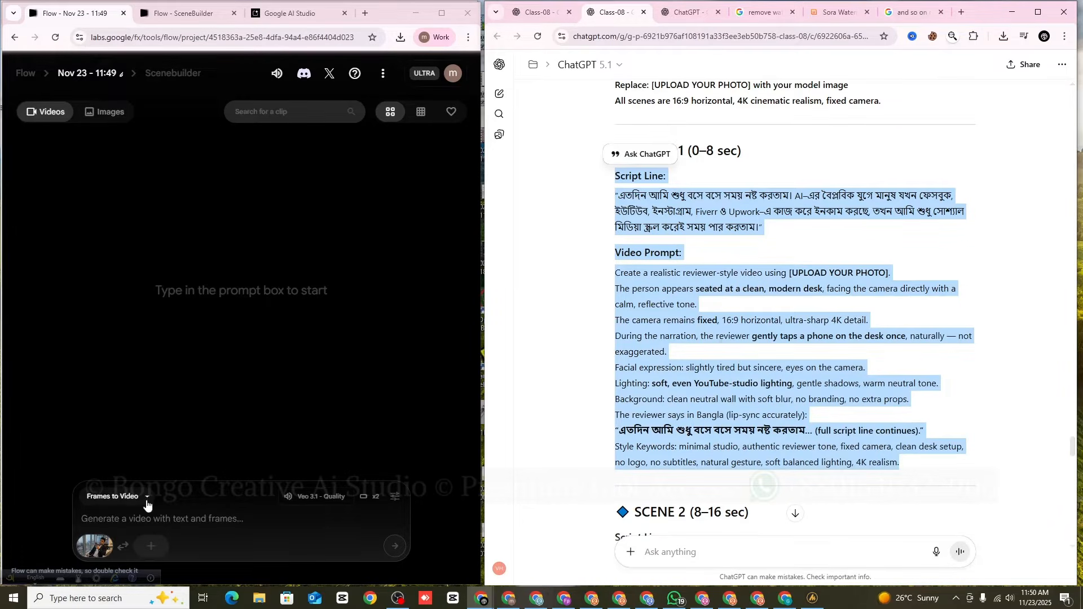
# - Paste the copied Scene 1 script and video prompt into Flow and generate the videos from the start frame
pyautogui.rightClick(137, 518)
pyautogui.click(169, 388)
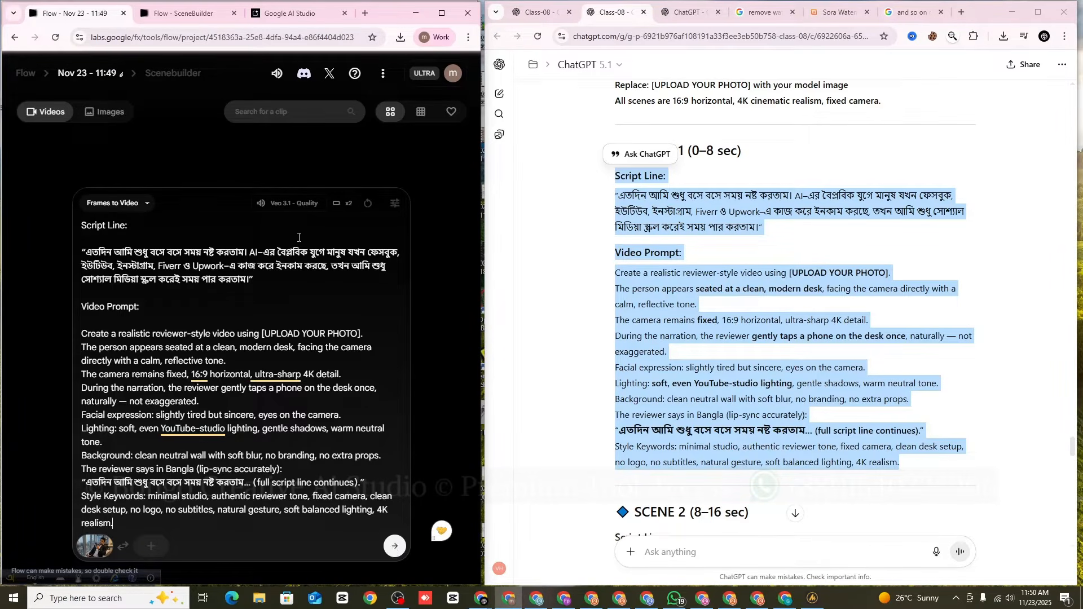
pyautogui.click(395, 203)
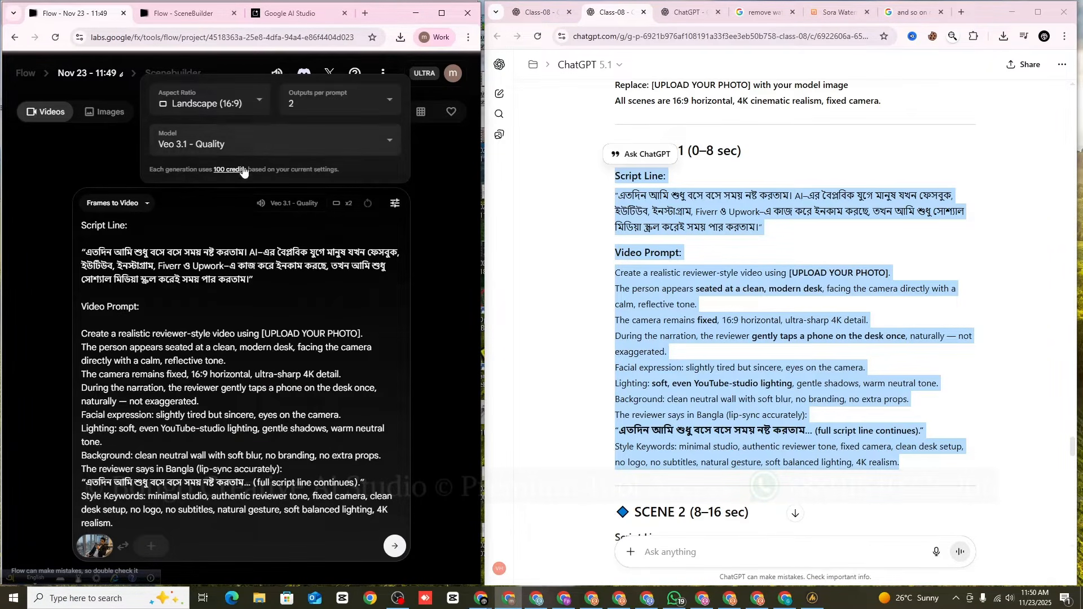
pyautogui.click(395, 546)
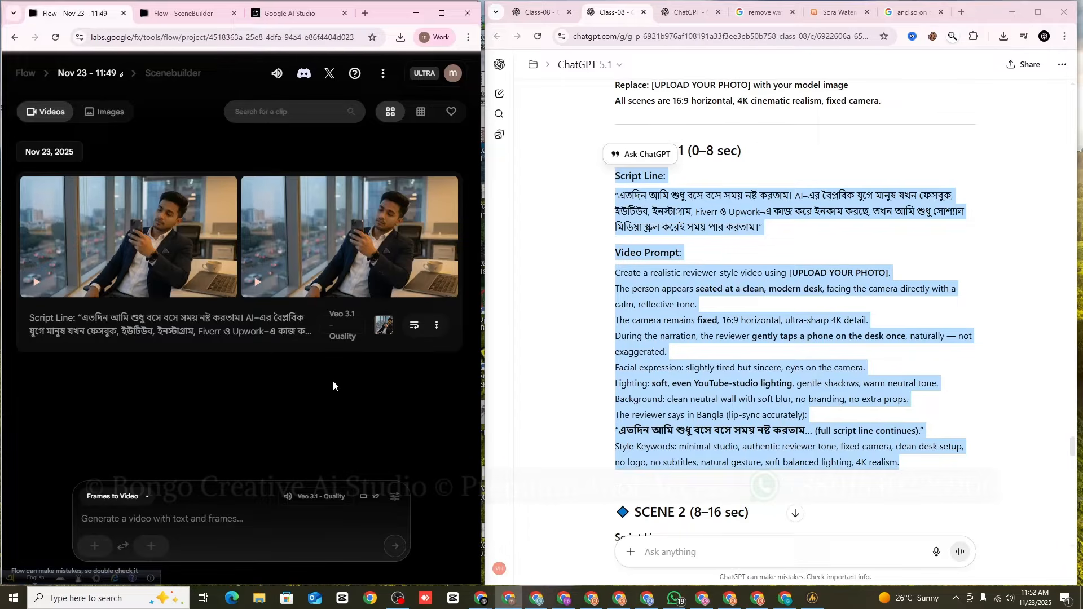
# - Play the first generated Scene 1 video and add it to the scene in Scenebuilder
pyautogui.moveTo(68, 276)
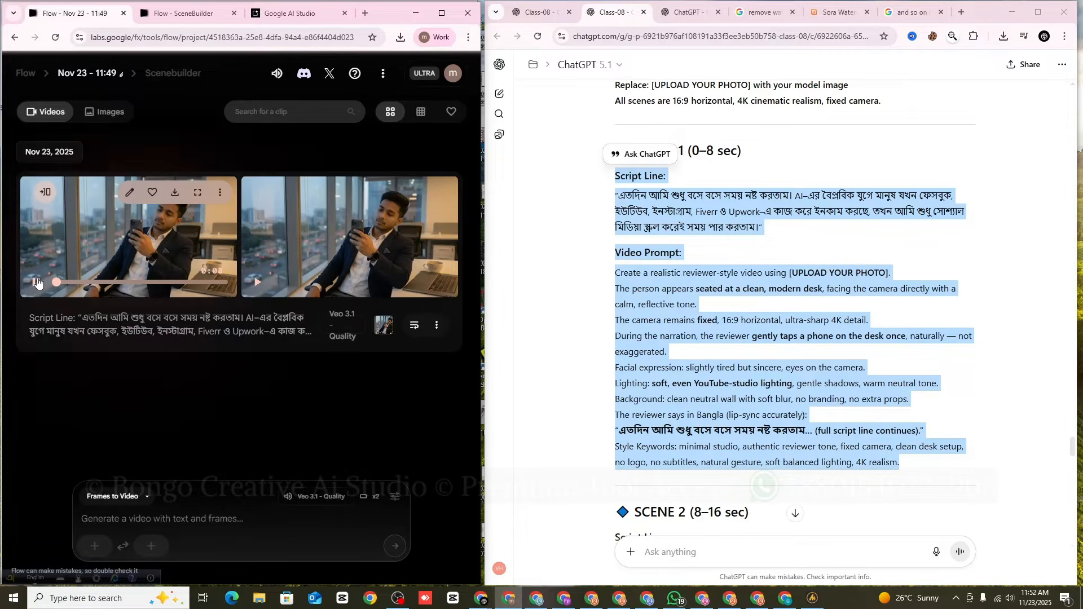
pyautogui.click(37, 282)
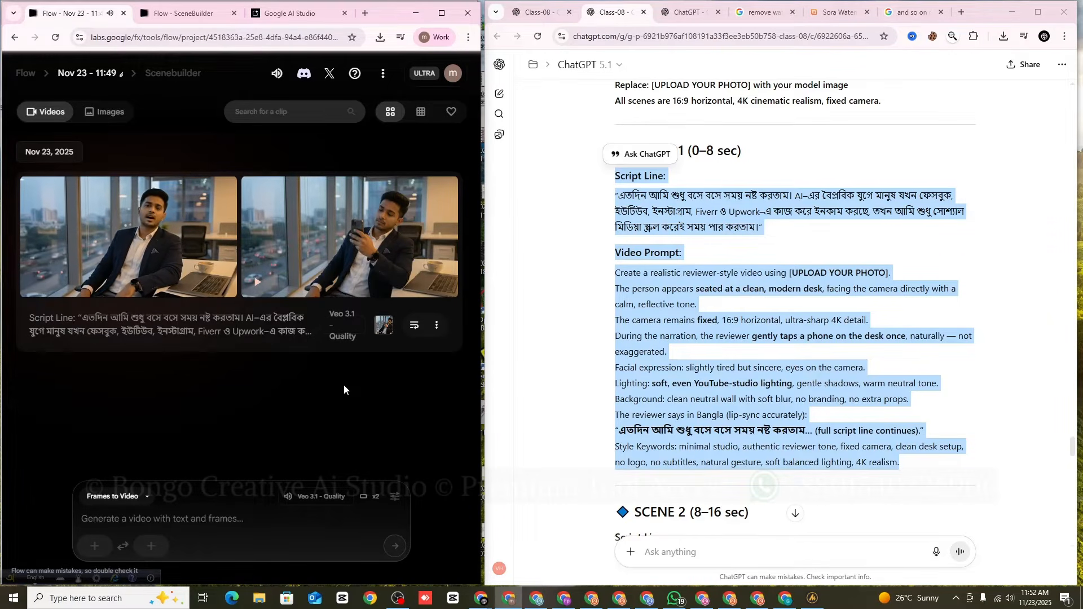
pyautogui.moveTo(195, 235)
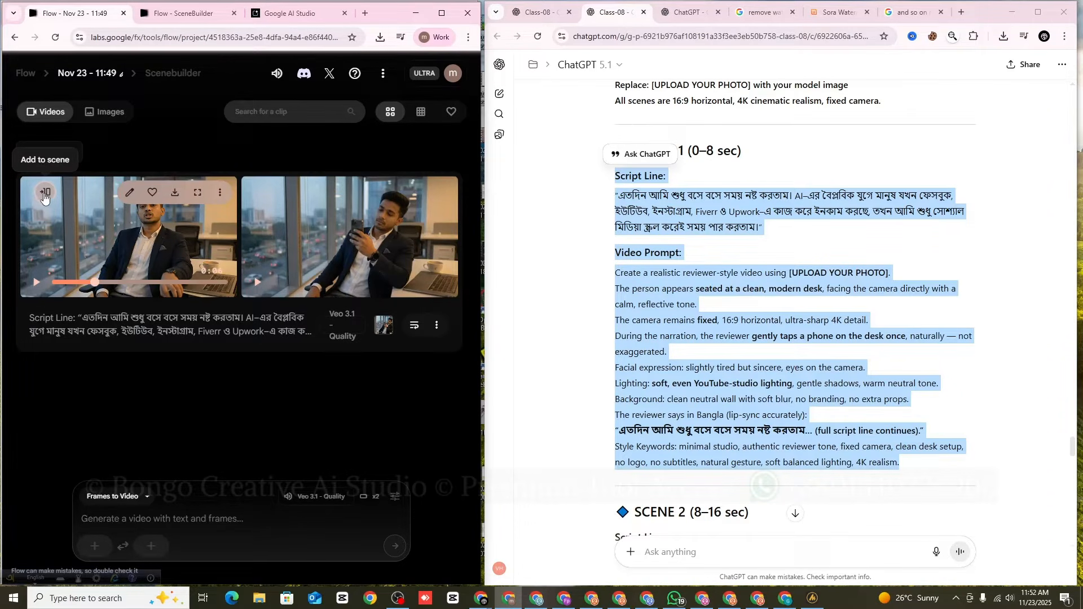
pyautogui.click(44, 195)
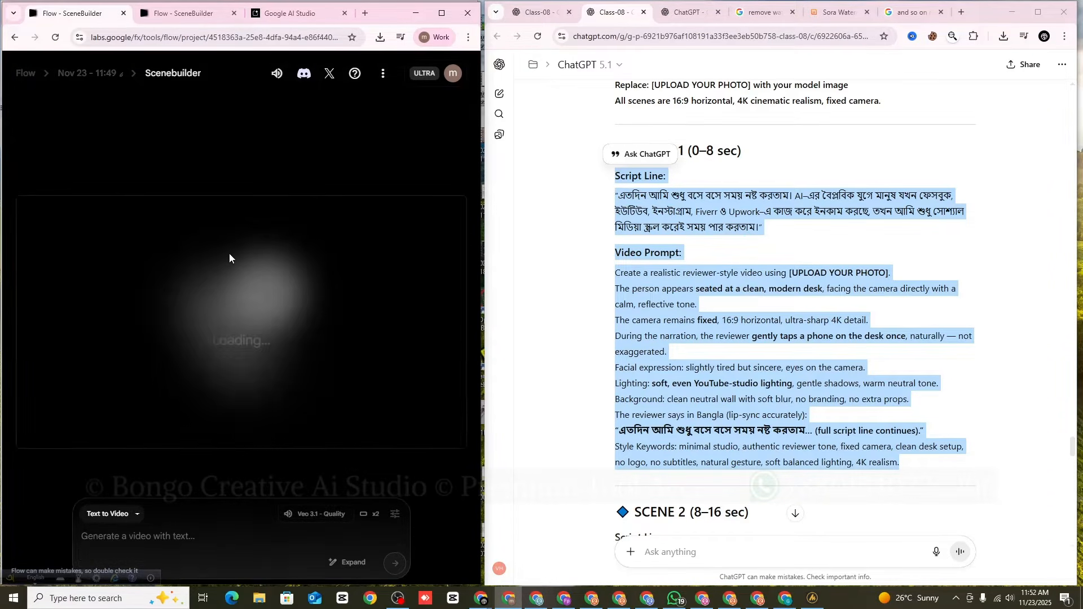
# - Highlight the Script Line heading under Scene 1 of the video generation prompts in ChatGPT
pyautogui.click(578, 244)
pyautogui.moveTo(612, 181); pyautogui.dragTo(671, 177)
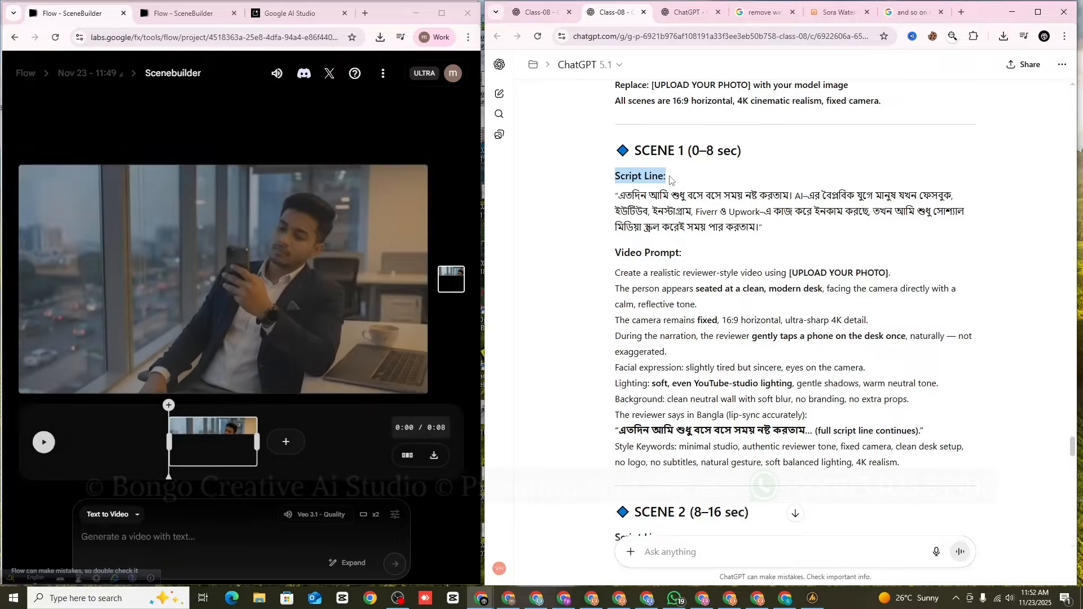
pyautogui.click(622, 179)
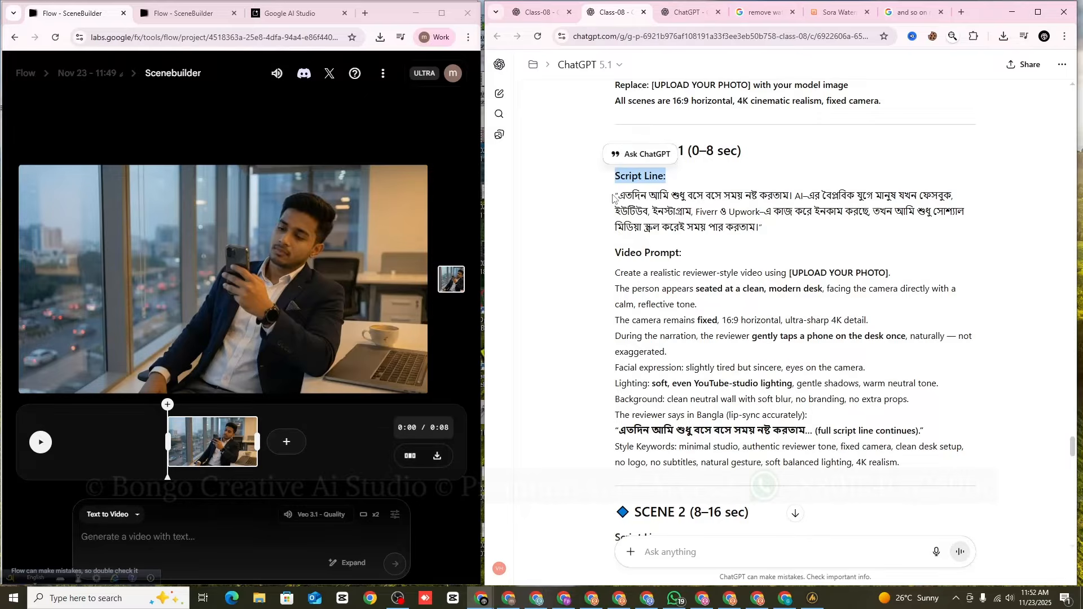
# - Highlight the Scene 1 script line text in ChatGPT and play the Scene 1 clip in Flow's Scenebuilder to check its speech
pyautogui.moveTo(615, 194); pyautogui.dragTo(761, 231)
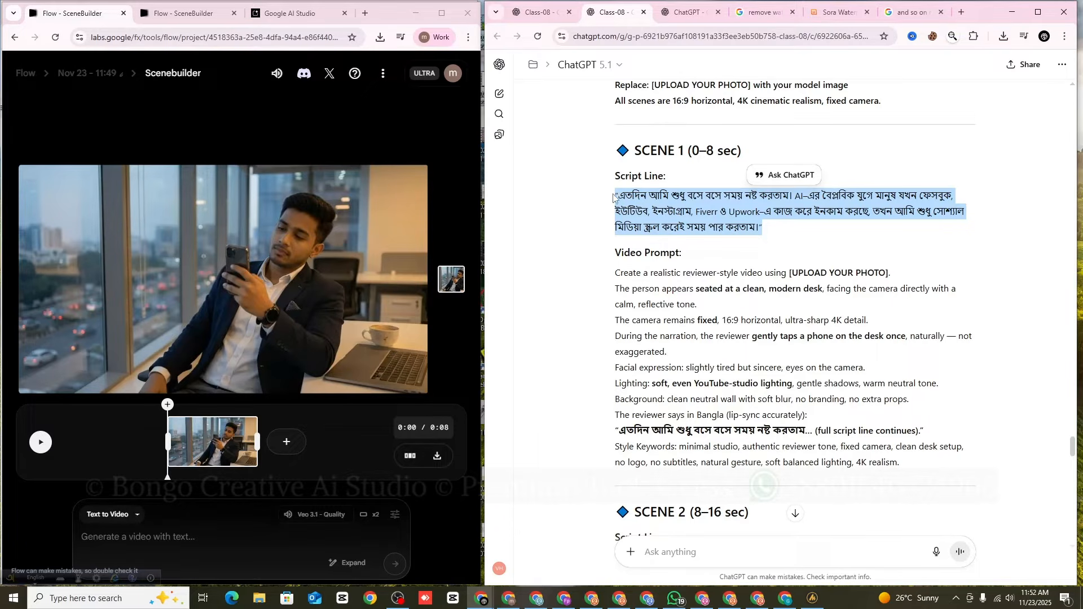
pyautogui.click(716, 209)
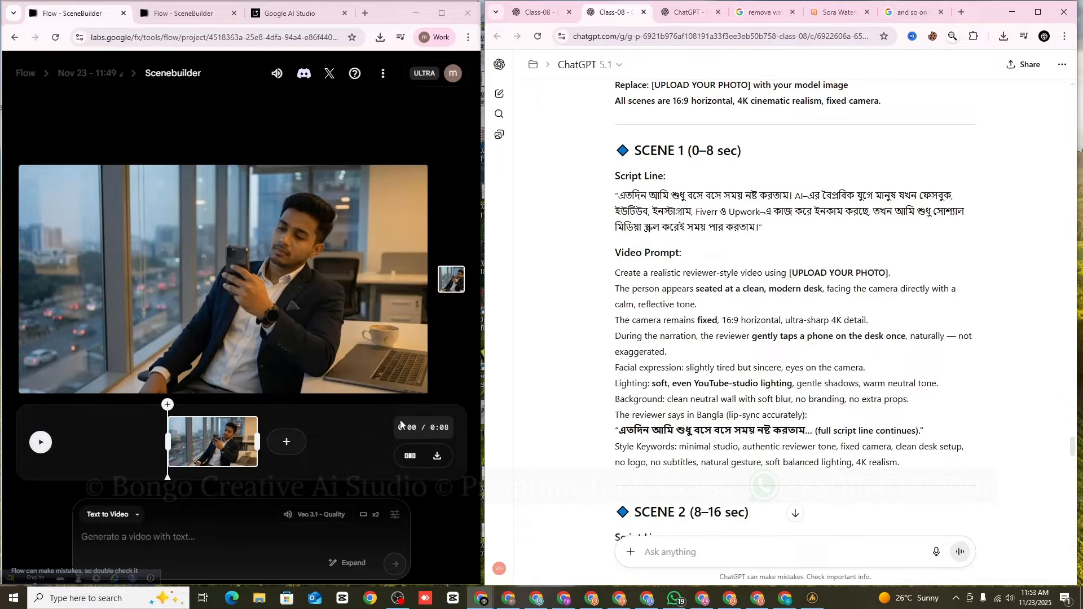
pyautogui.click(46, 454)
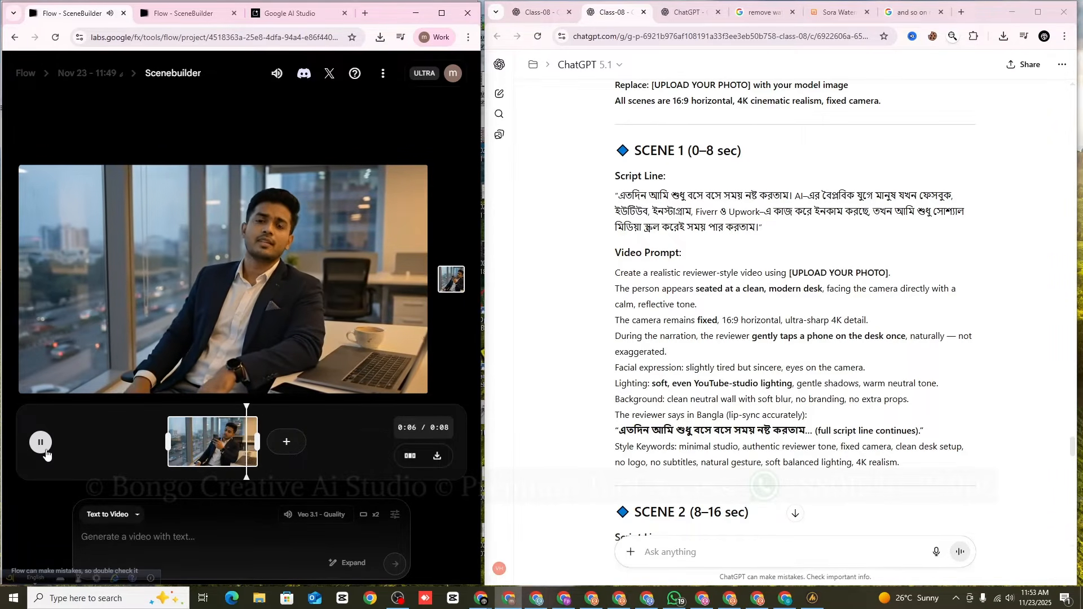
pyautogui.click(45, 450)
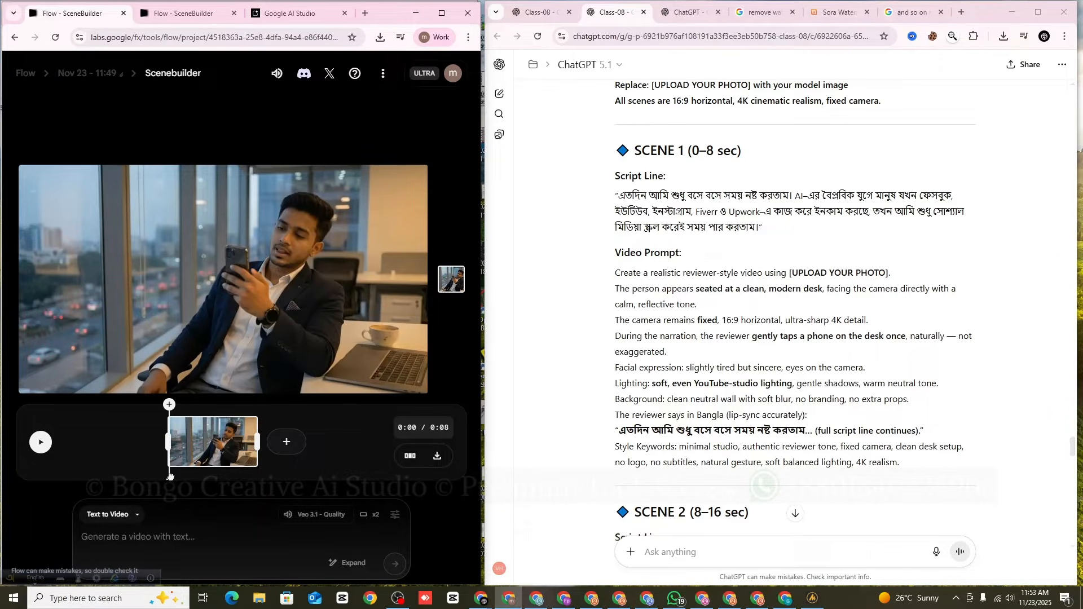
# - Move the playhead to the end of the Scene 1 clip and start an Extend shot after it
pyautogui.moveTo(170, 476); pyautogui.dragTo(257, 473)
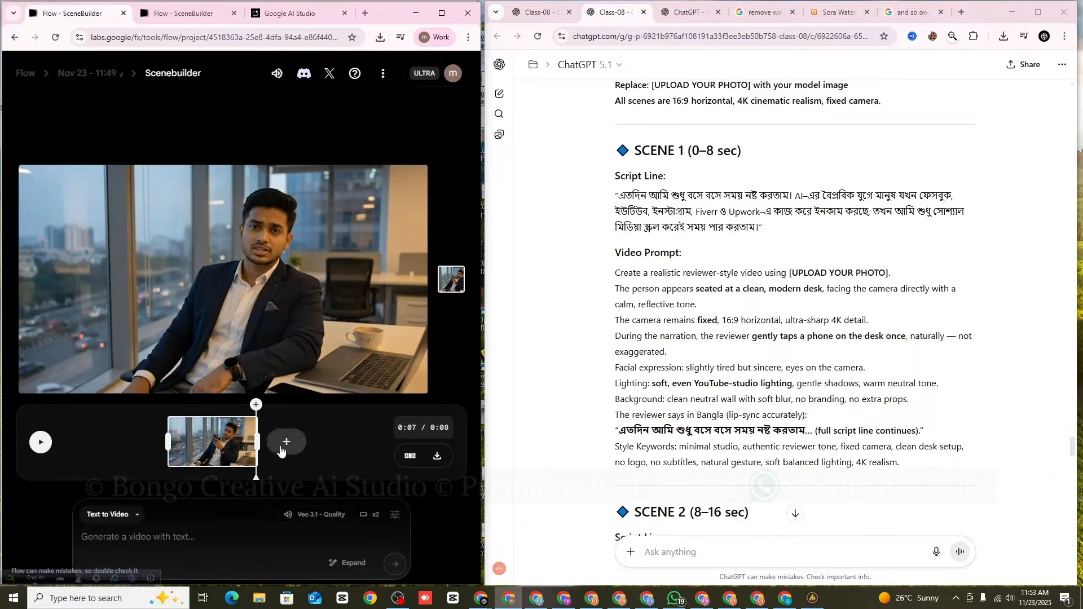
pyautogui.click(282, 443)
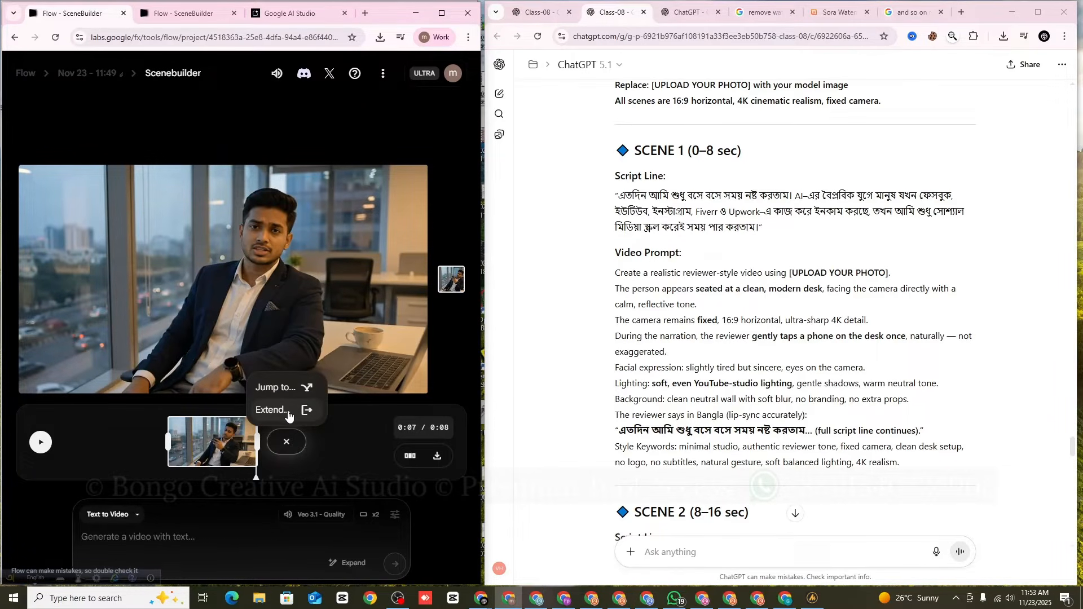
pyautogui.click(288, 413)
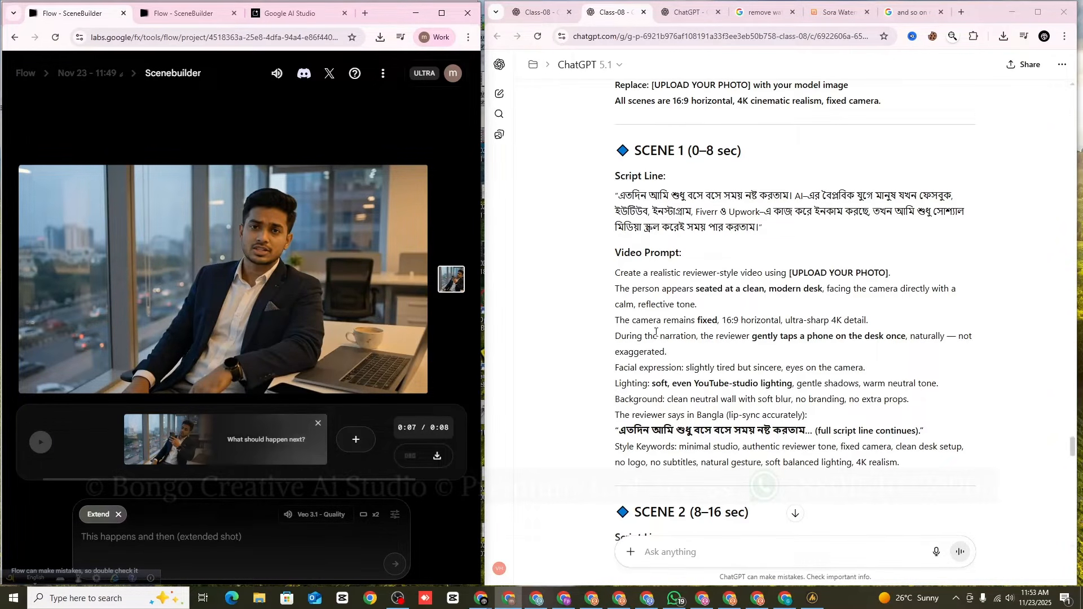
# - Copy the full Scene 1 script line and video prompt from ChatGPT and paste them into Flow's Extend prompt
pyautogui.scroll(-2, 789, 254)
pyautogui.moveTo(605, 193); pyautogui.dragTo(908, 354)
pyautogui.rightClick(780, 282)
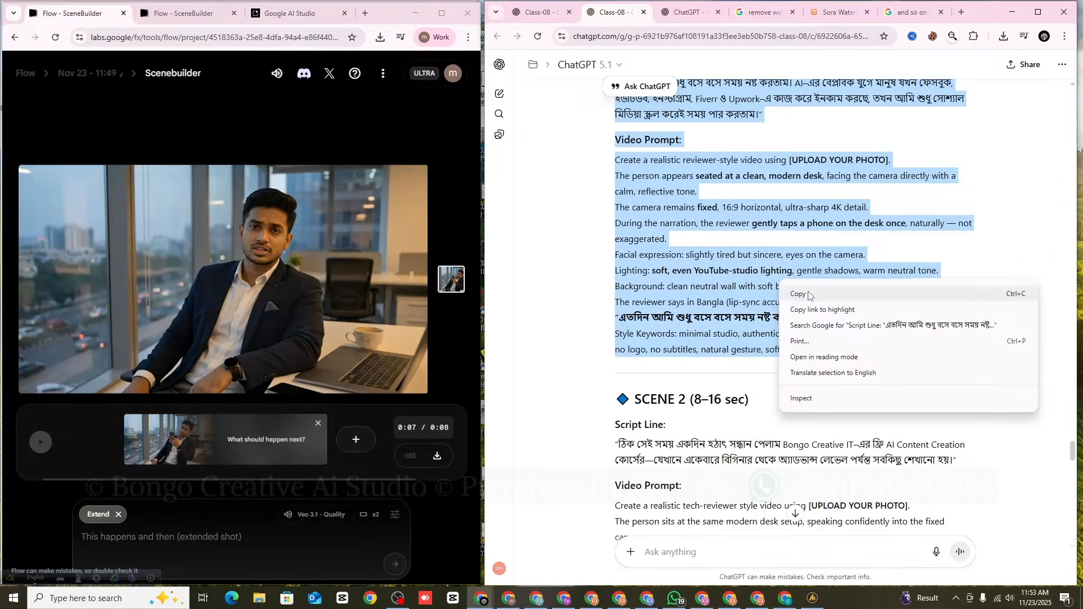
pyautogui.click(806, 294)
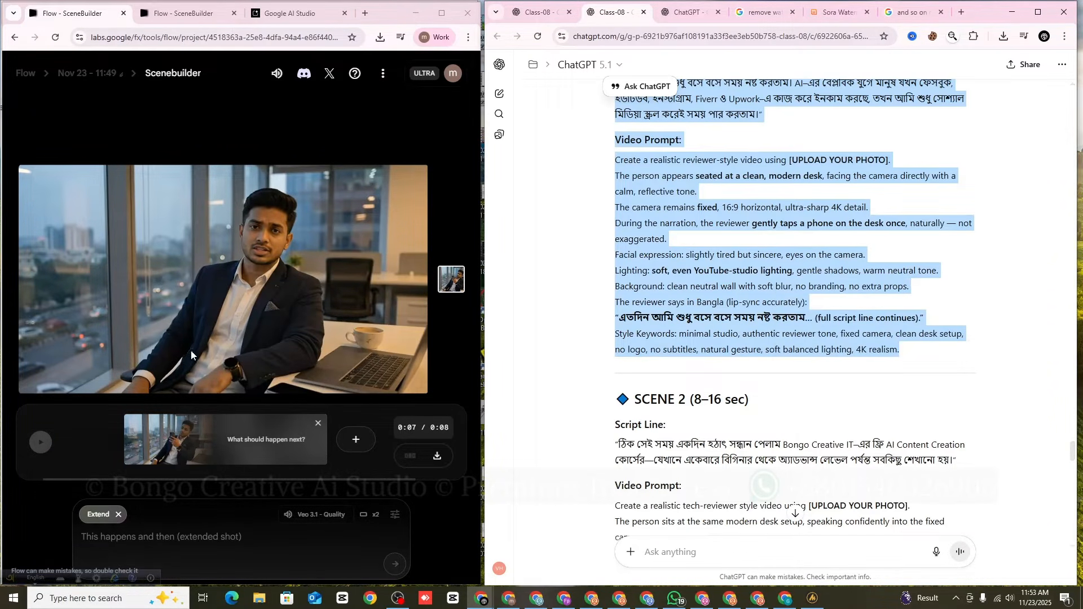
pyautogui.rightClick(136, 547)
pyautogui.click(167, 415)
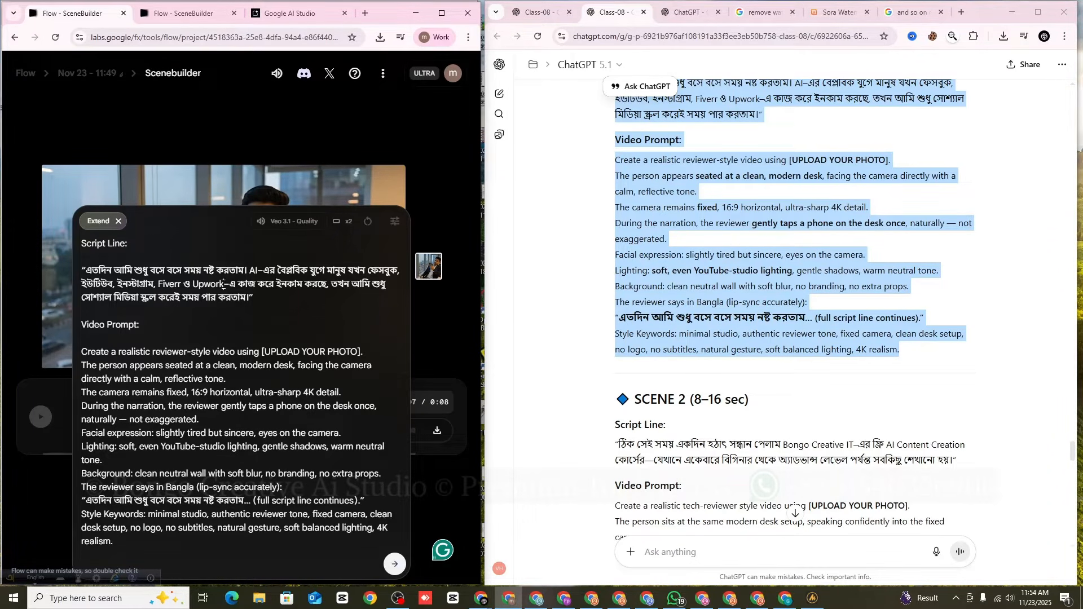
# - Trim the start of the pasted script line so it begins with "এ কাজ করে ইনকাম করছে" and generate the extended shot
pyautogui.moveTo(223, 284); pyautogui.dragTo(100, 270)
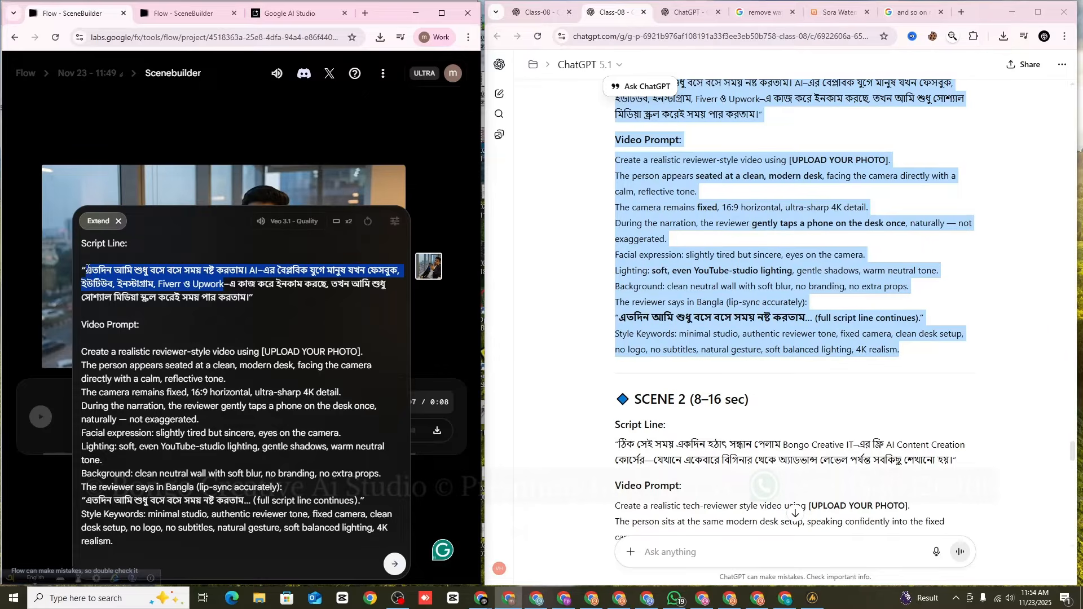
pyautogui.press('BackSpace')
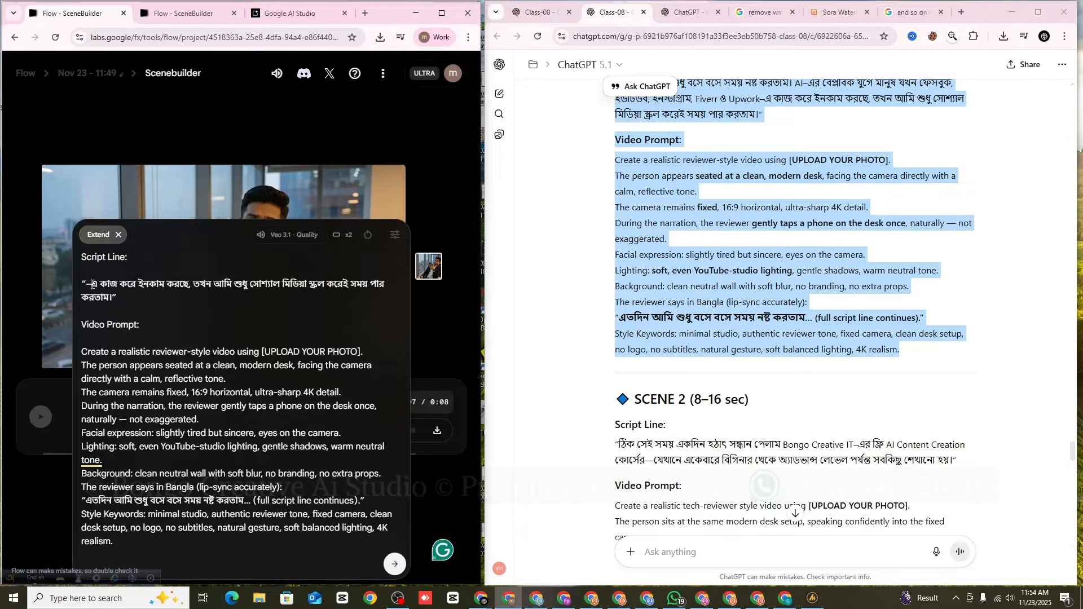
pyautogui.press('Delete')
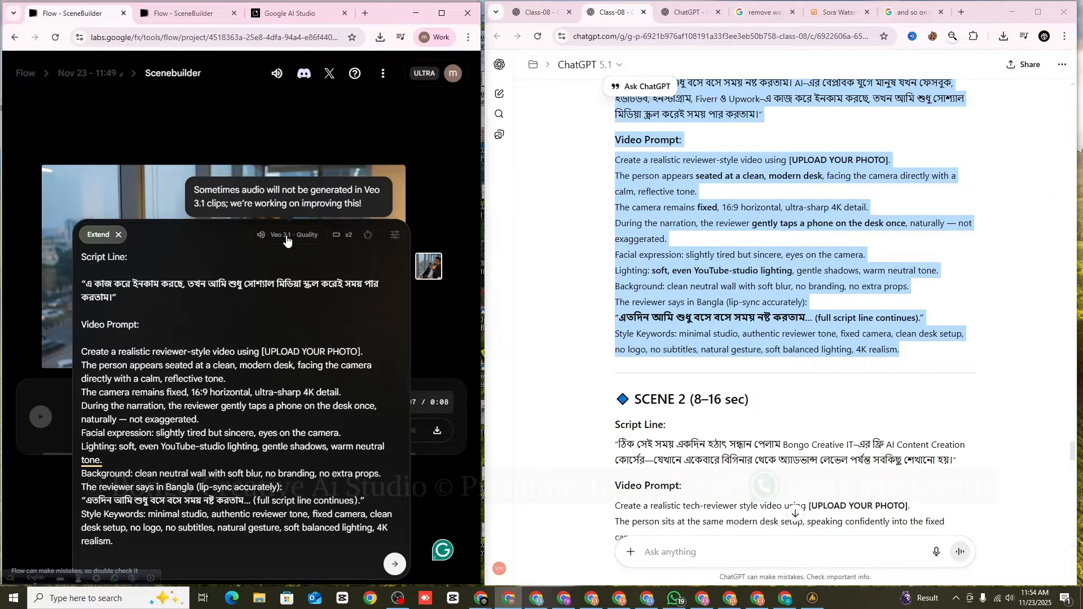
pyautogui.click(394, 237)
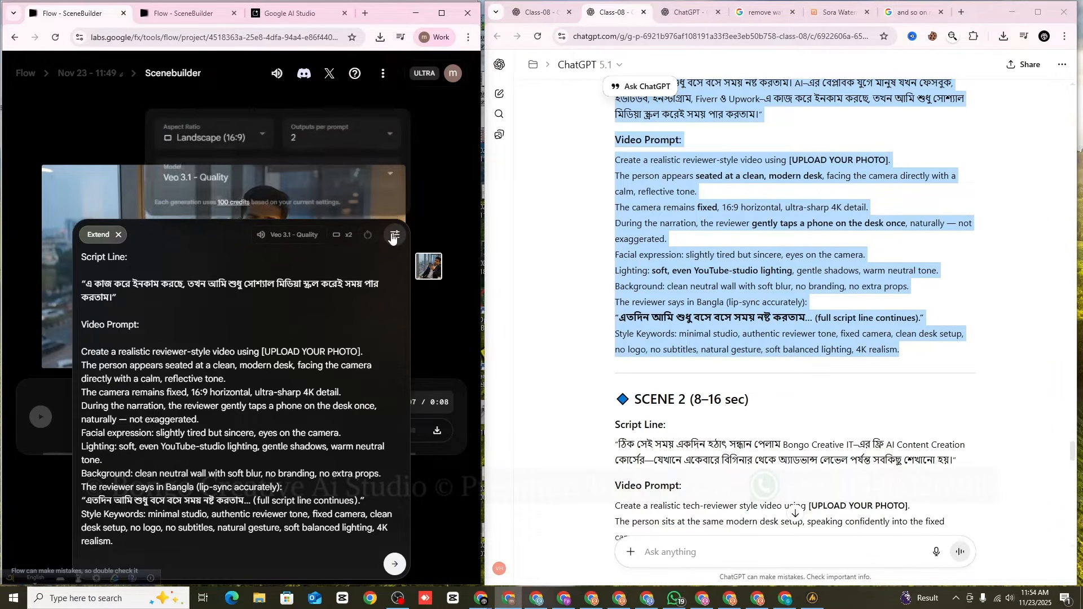
pyautogui.click(394, 563)
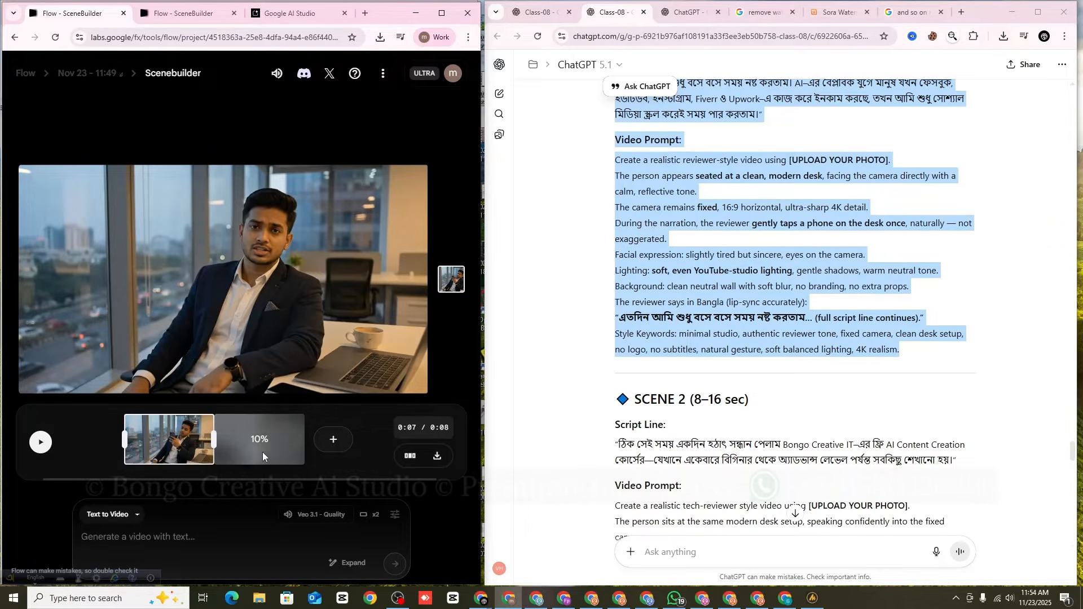
# - Return the playhead to the start of the timeline and play the extended scene to check it
pyautogui.click(334, 440)
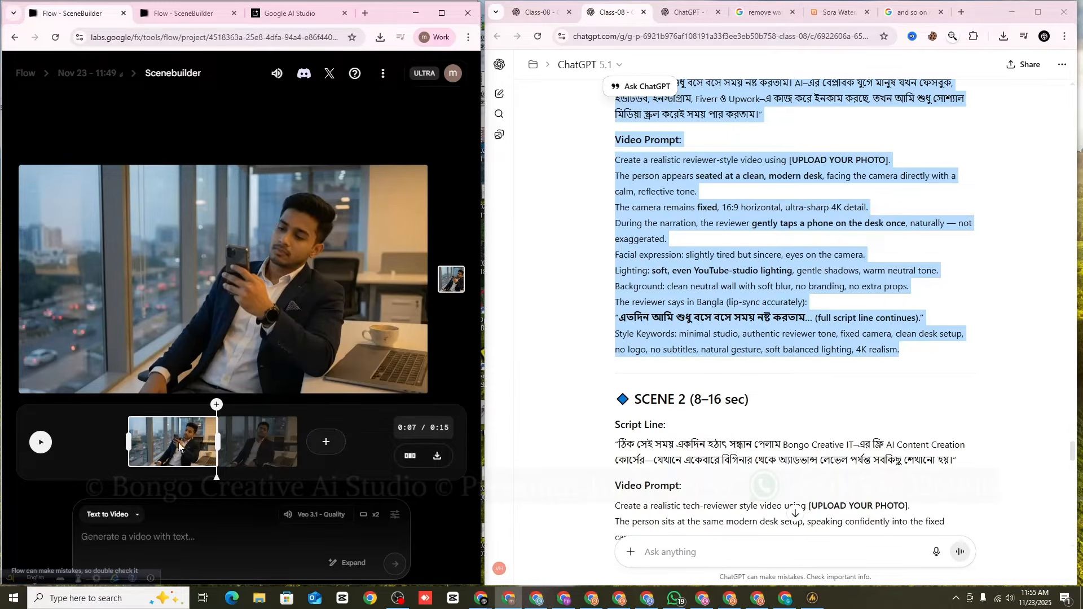
pyautogui.moveTo(215, 477); pyautogui.dragTo(90, 459)
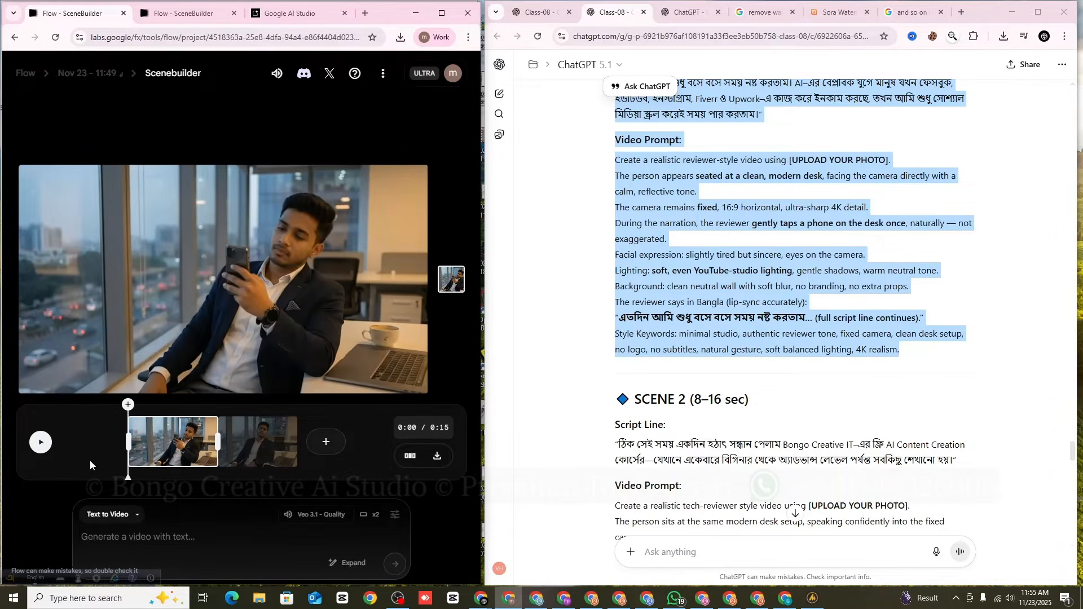
pyautogui.click(40, 443)
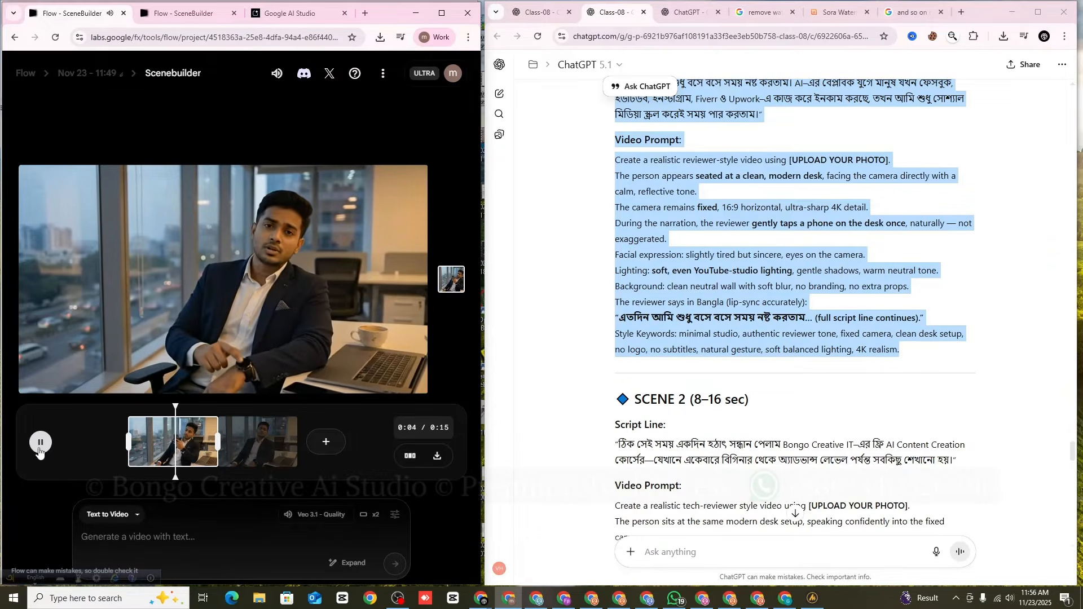
pyautogui.click(39, 449)
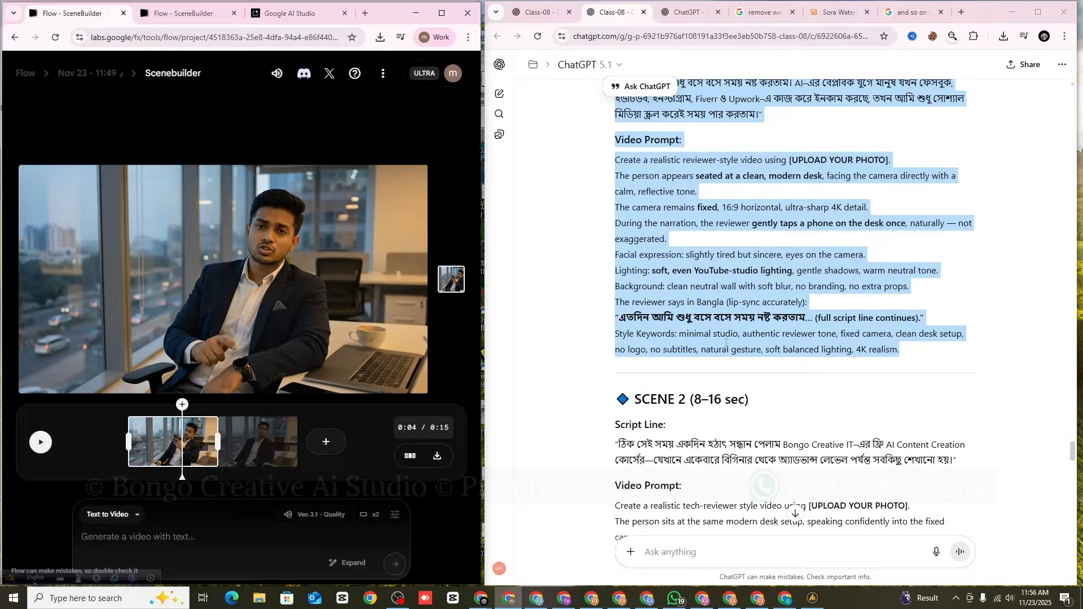
# - Highlight the quoted Bangla line under "The reviewer says in Bangla" in ChatGPT's Scene 1 video prompt
pyautogui.scroll(1, 677, 361)
pyautogui.click(632, 386)
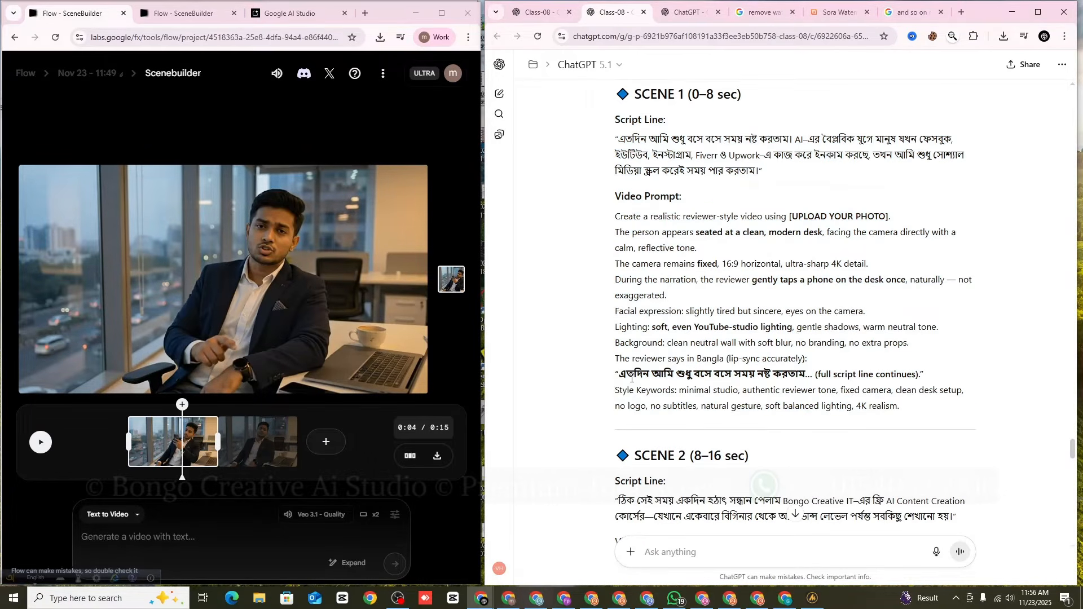
pyautogui.moveTo(615, 376); pyautogui.dragTo(856, 375)
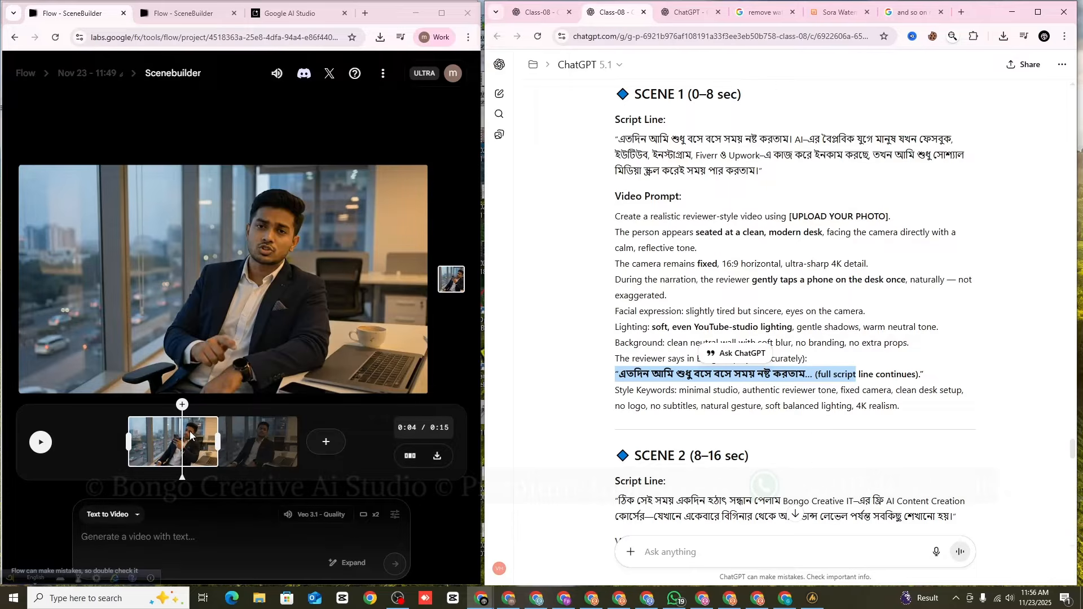
# - Start another Extend shot in Scenebuilder and paste the Scene 1 script line and video prompt from ChatGPT into it
pyautogui.click(325, 443)
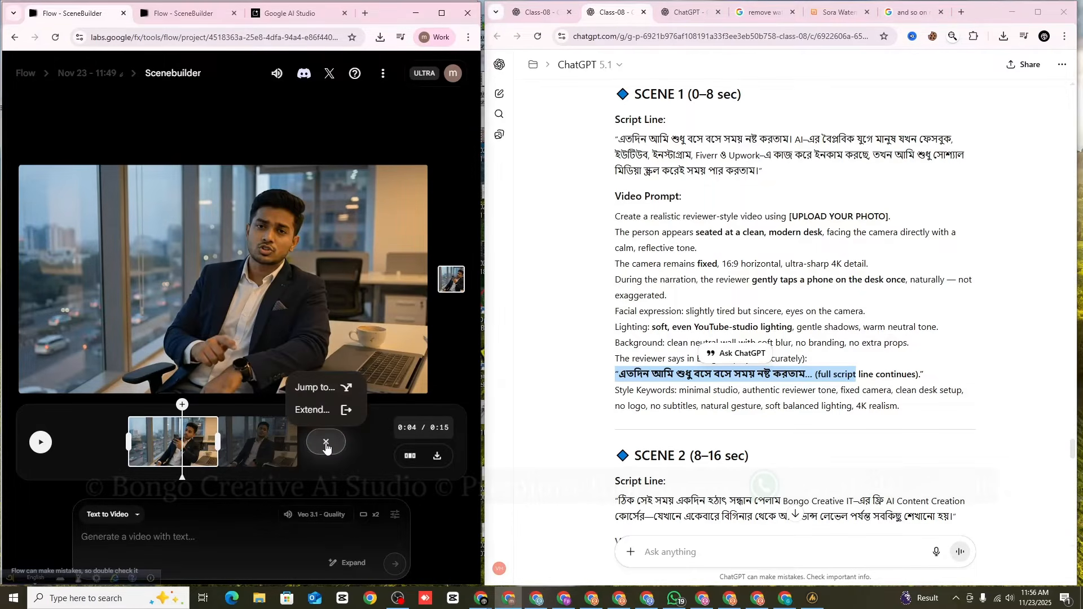
pyautogui.click(321, 411)
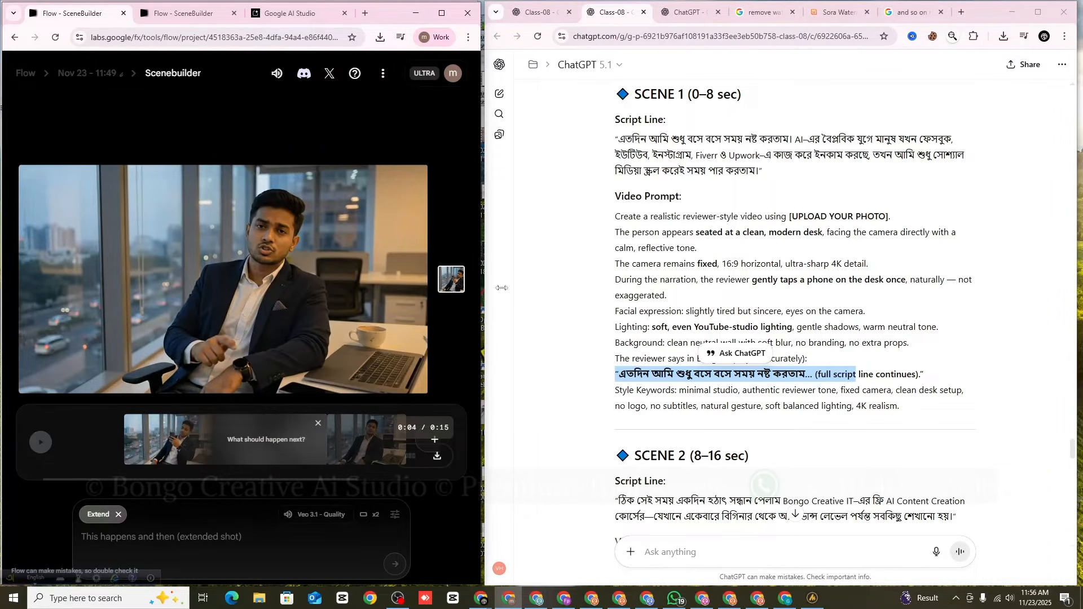
pyautogui.moveTo(615, 119); pyautogui.dragTo(913, 416)
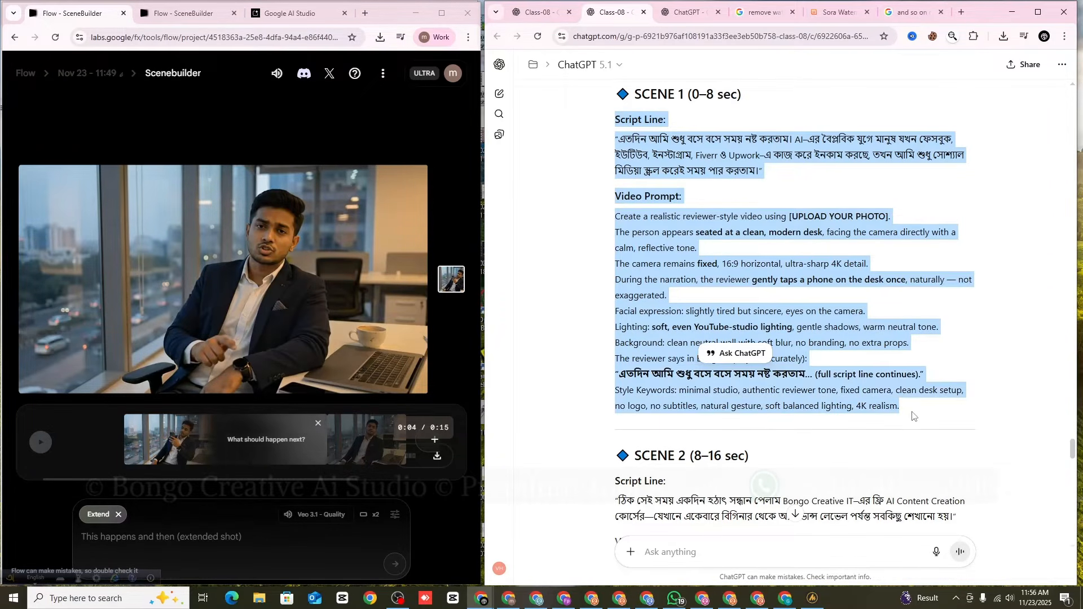
pyautogui.rightClick(891, 440)
pyautogui.click(903, 450)
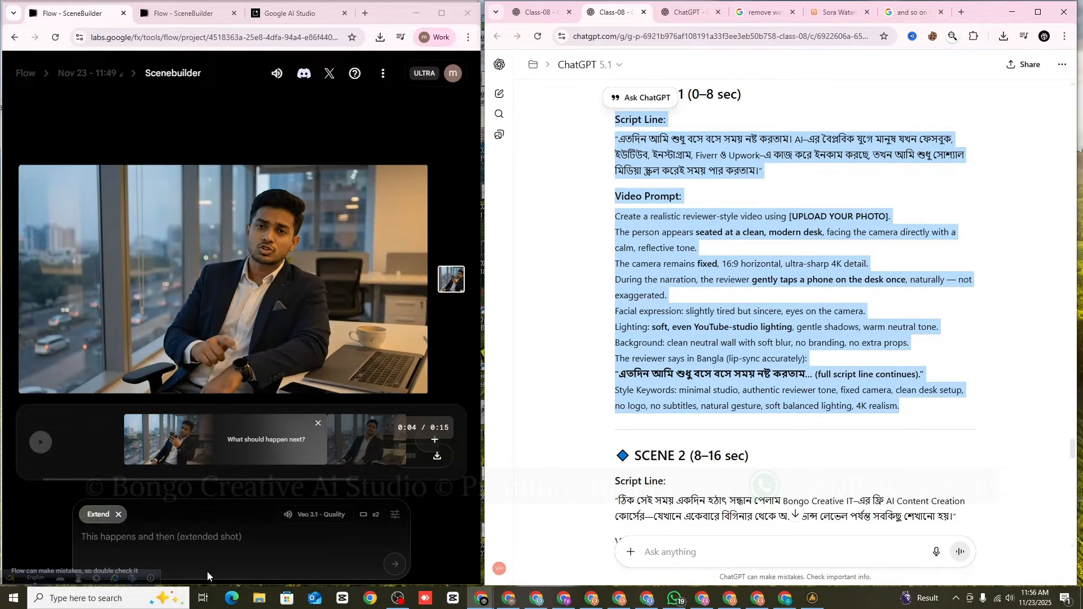
pyautogui.click(158, 535)
pyautogui.hotkey('ctrl', 'v')
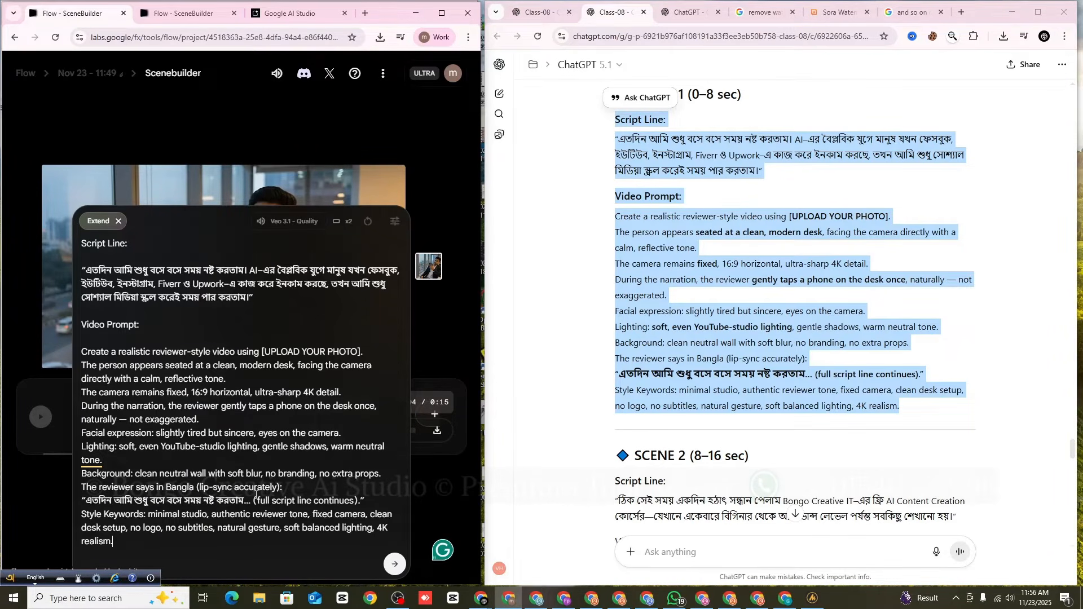
# - Delete the quoted Bangla line and its empty line below "The reviewer says in Bangla (lip-sync accurately):" in the Extend prompt
pyautogui.moveTo(82, 501); pyautogui.dragTo(365, 499)
pyautogui.press('BackSpace')
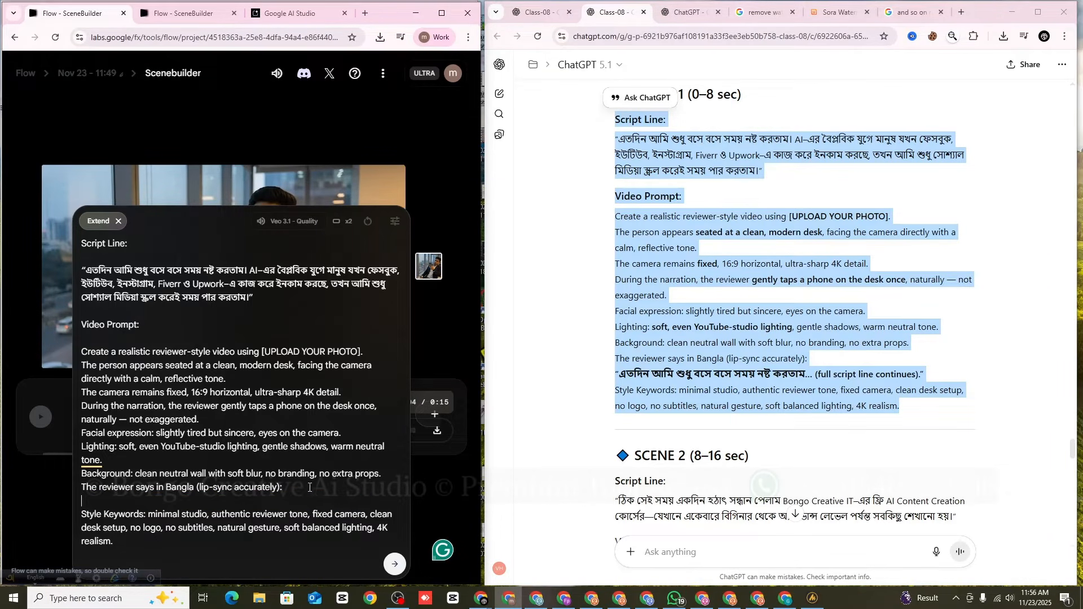
pyautogui.press('BackSpace')
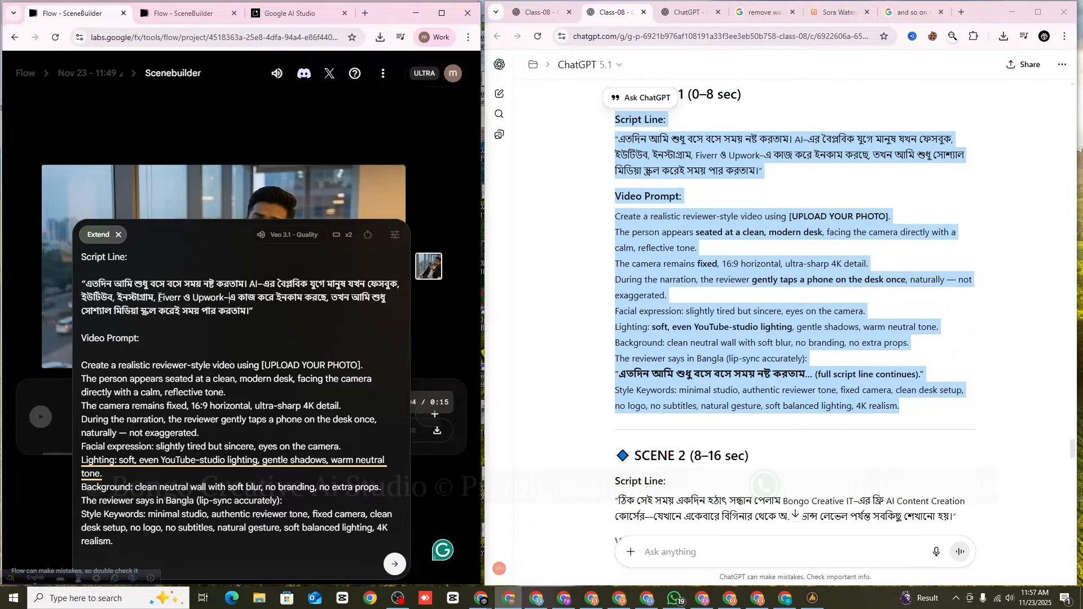
# - Trim the script line so it begins with "Fiverr ও Upwork–এ" and generate the new extended shot
pyautogui.moveTo(160, 297); pyautogui.dragTo(89, 283)
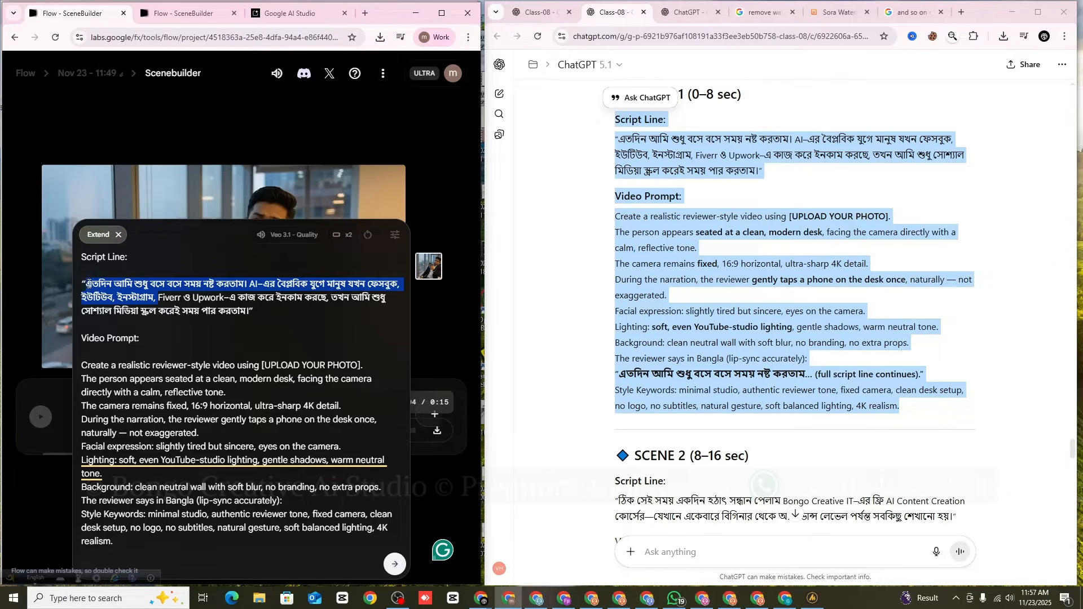
pyautogui.press('BackSpace')
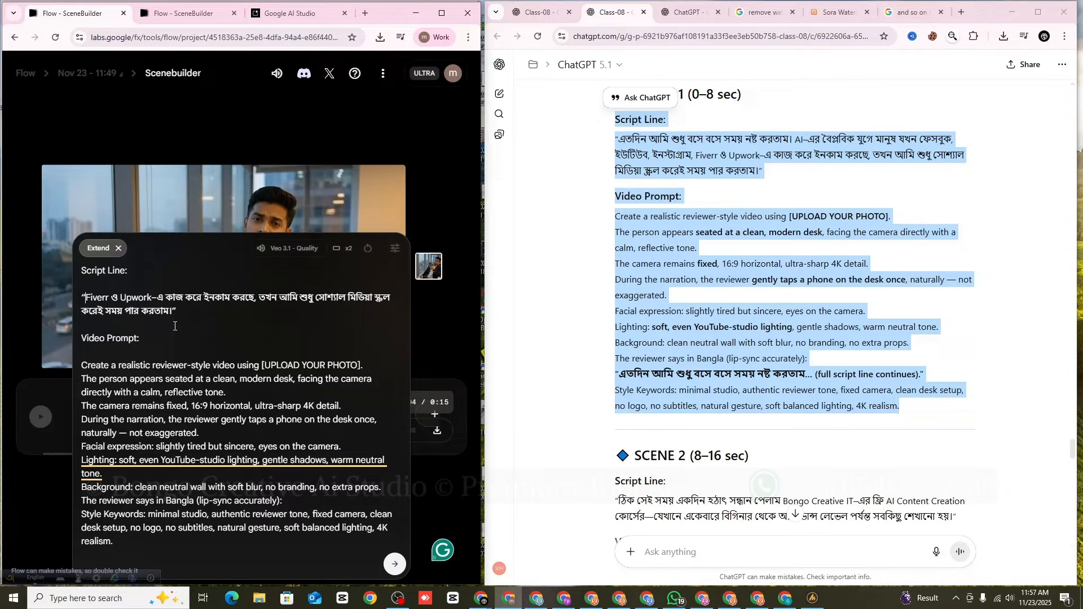
pyautogui.click(394, 565)
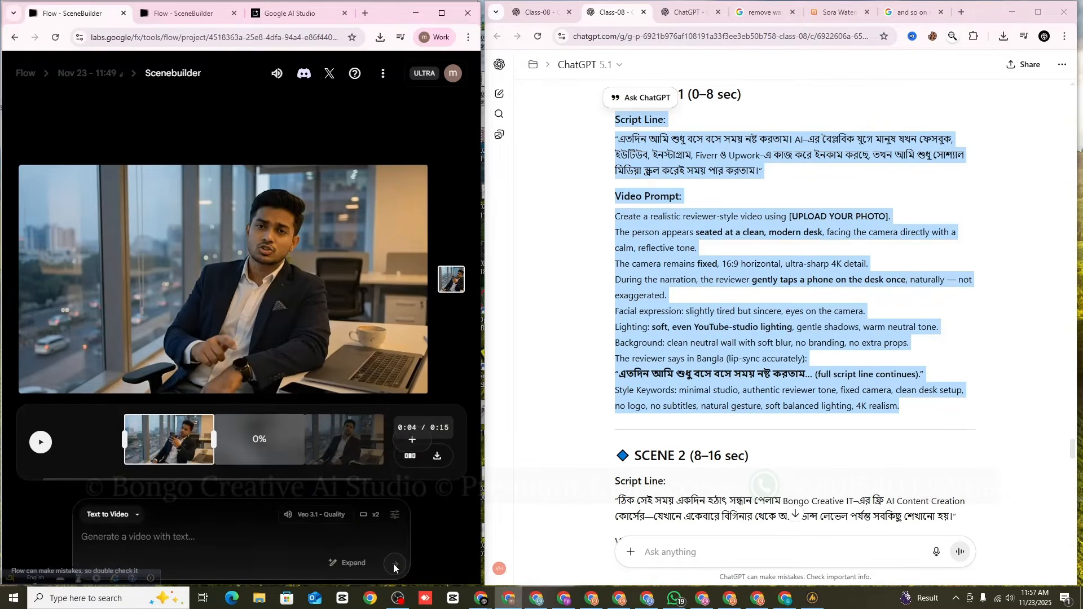
# - Play the new extended clip, and replay the whole scene from the start of the timeline
pyautogui.click(41, 442)
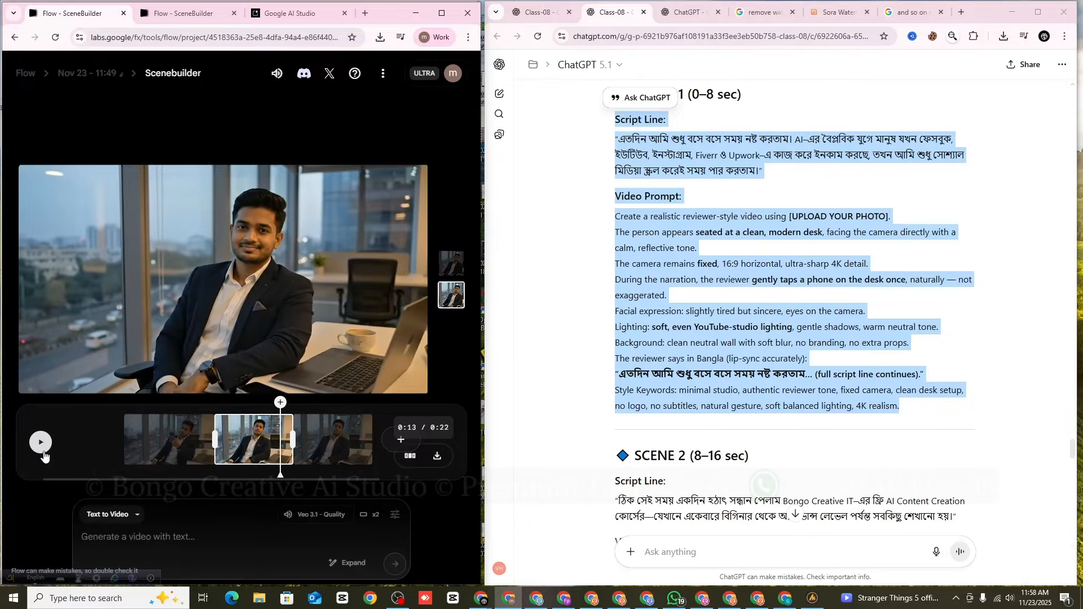
pyautogui.click(43, 451)
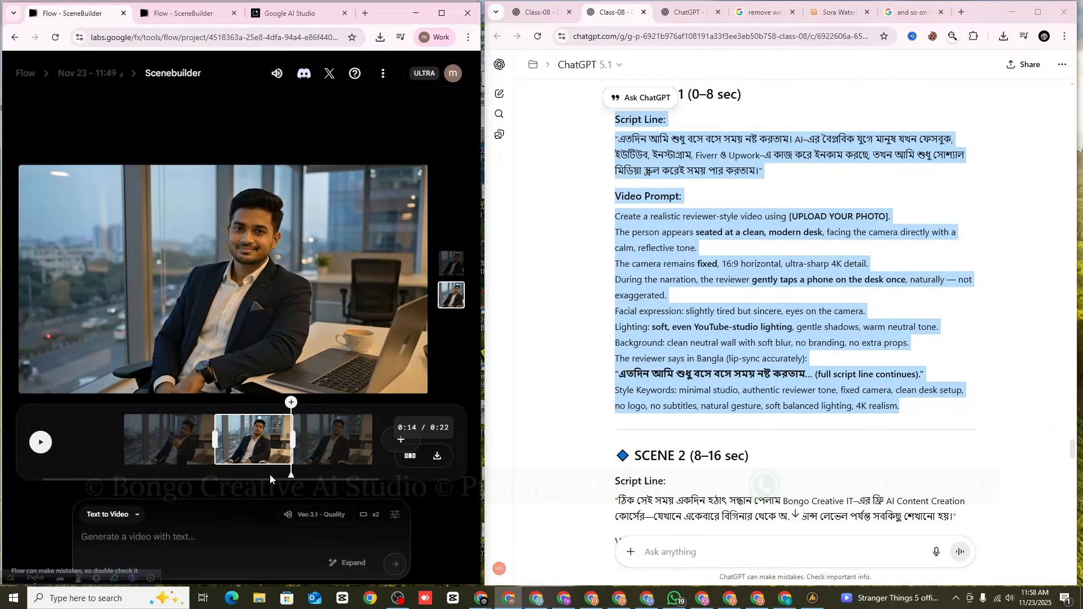
pyautogui.moveTo(291, 475); pyautogui.dragTo(69, 473)
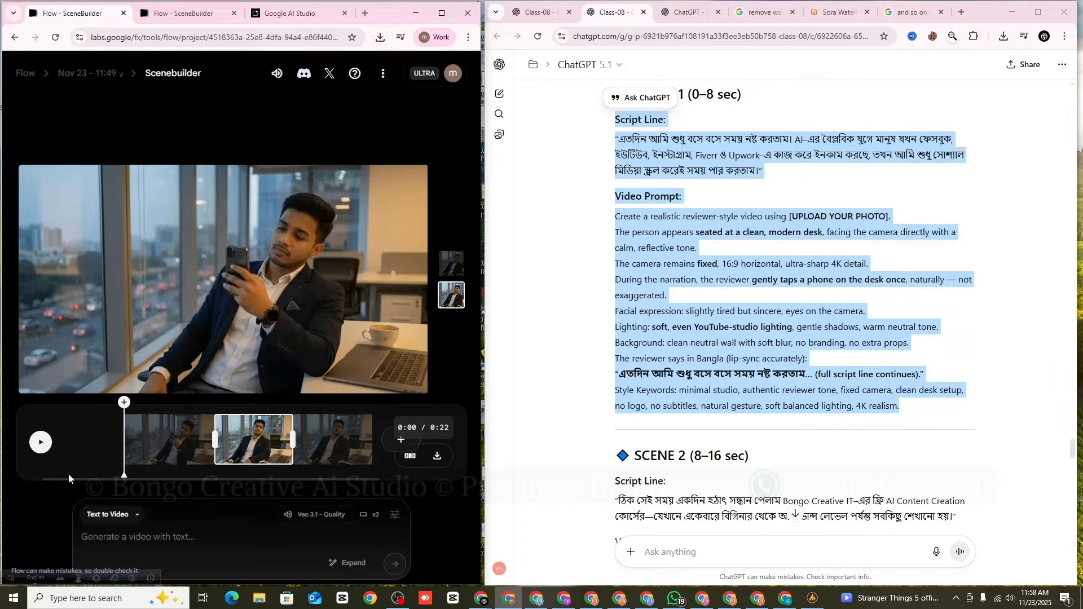
pyautogui.click(39, 441)
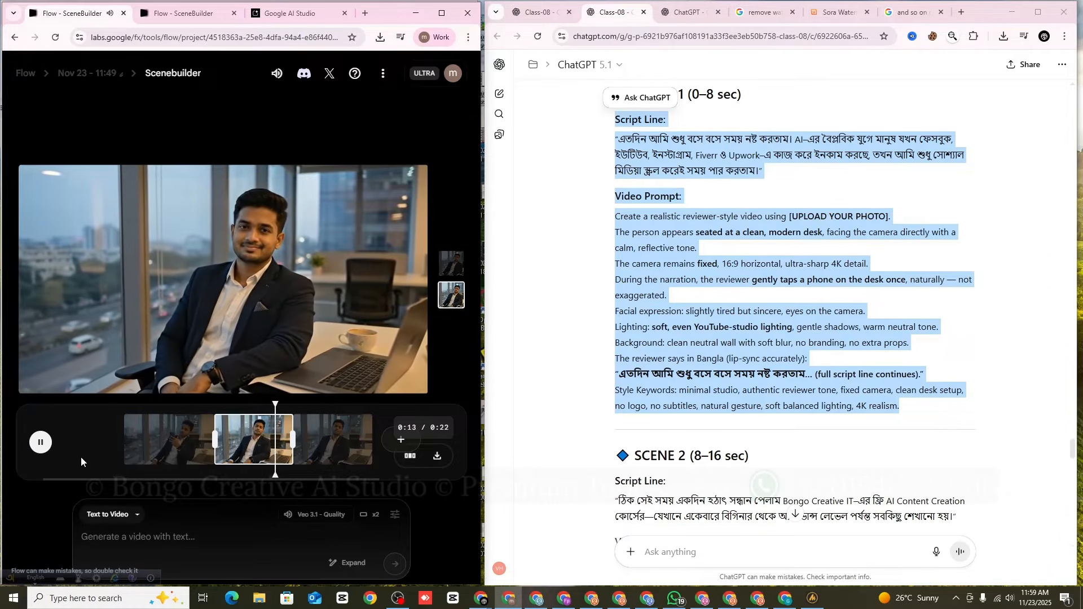
# - Pause playback and inspect frames of the first and second clips on the Scenebuilder timeline
pyautogui.click(40, 442)
pyautogui.click(148, 451)
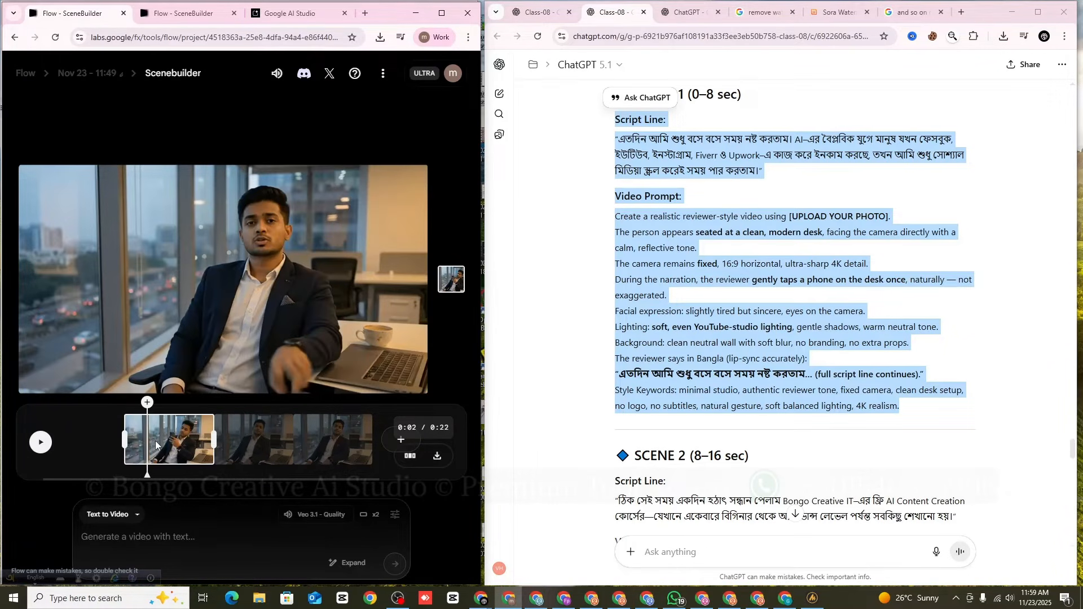
pyautogui.click(246, 443)
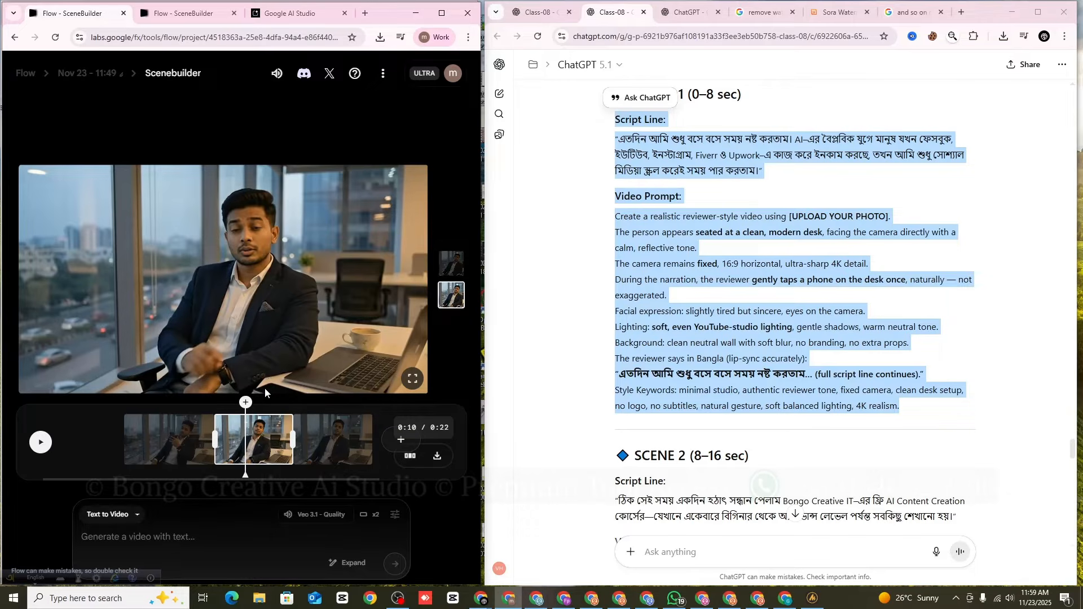
# - Switch the Scenebuilder generation mode from Text to Video to Frames to Video
pyautogui.scroll(-8, 767, 323)
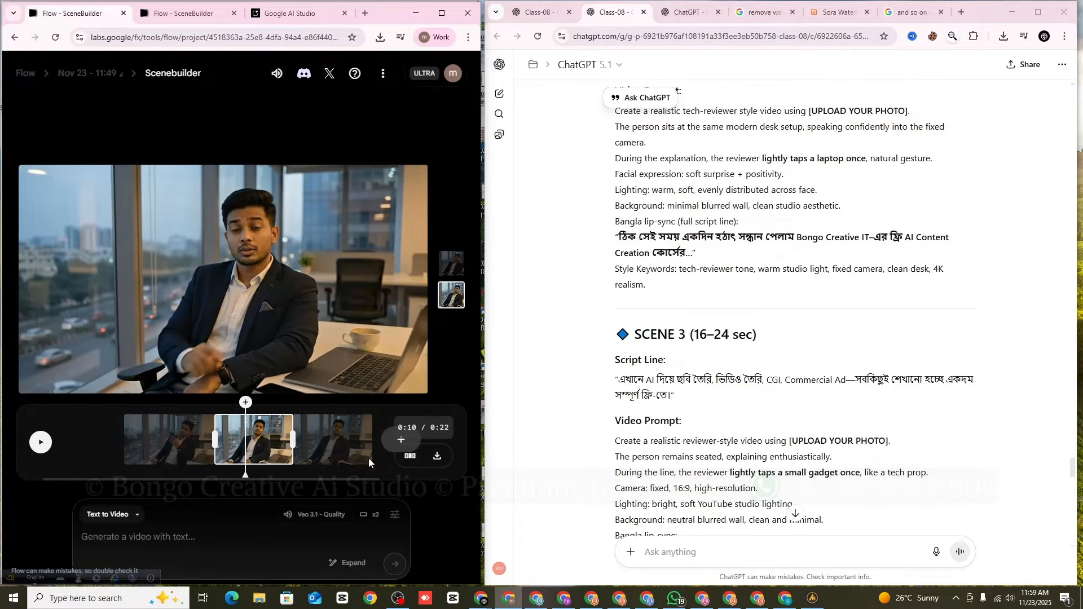
pyautogui.moveTo(242, 479); pyautogui.dragTo(270, 479)
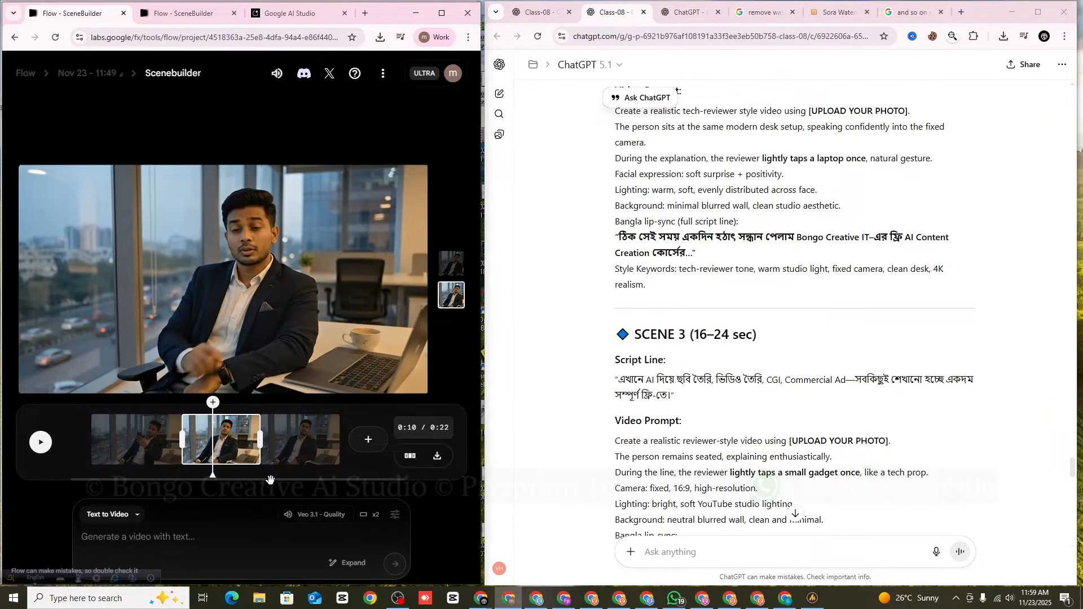
pyautogui.click(117, 520)
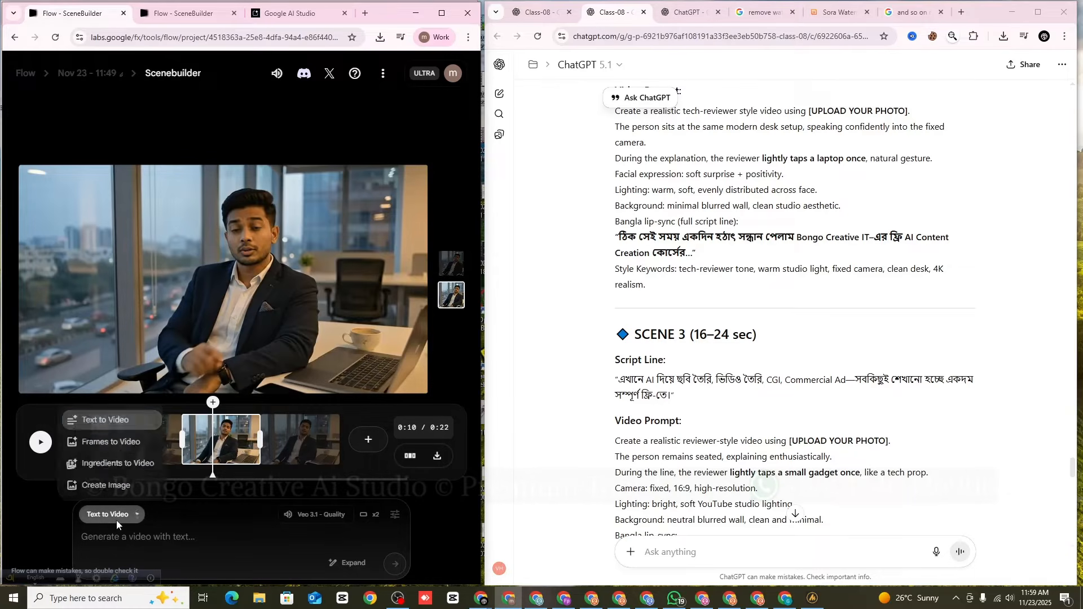
pyautogui.click(108, 442)
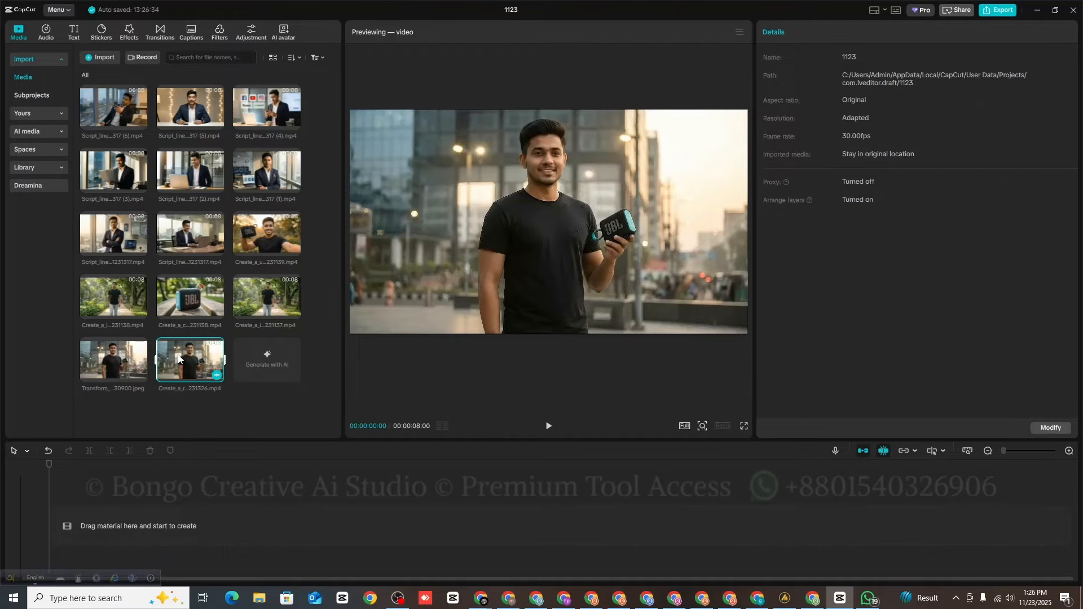
# - Switch to CapCut and place the Create_a_realistic clip of the man holding the JBL speaker on the empty timeline
pyautogui.moveTo(179, 359); pyautogui.dragTo(188, 367)
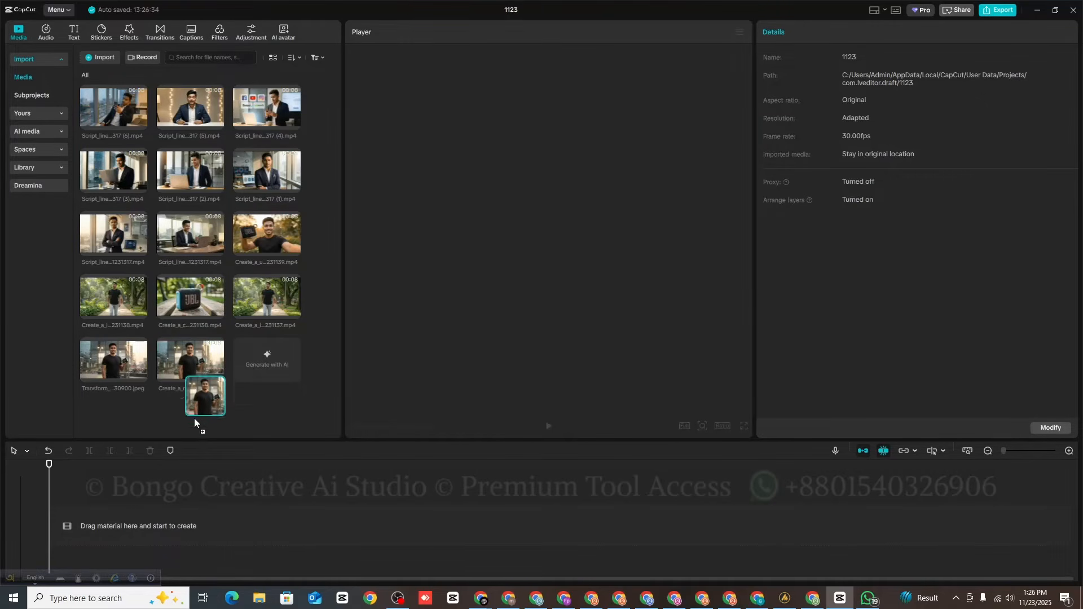
pyautogui.moveTo(194, 418); pyautogui.dragTo(124, 500)
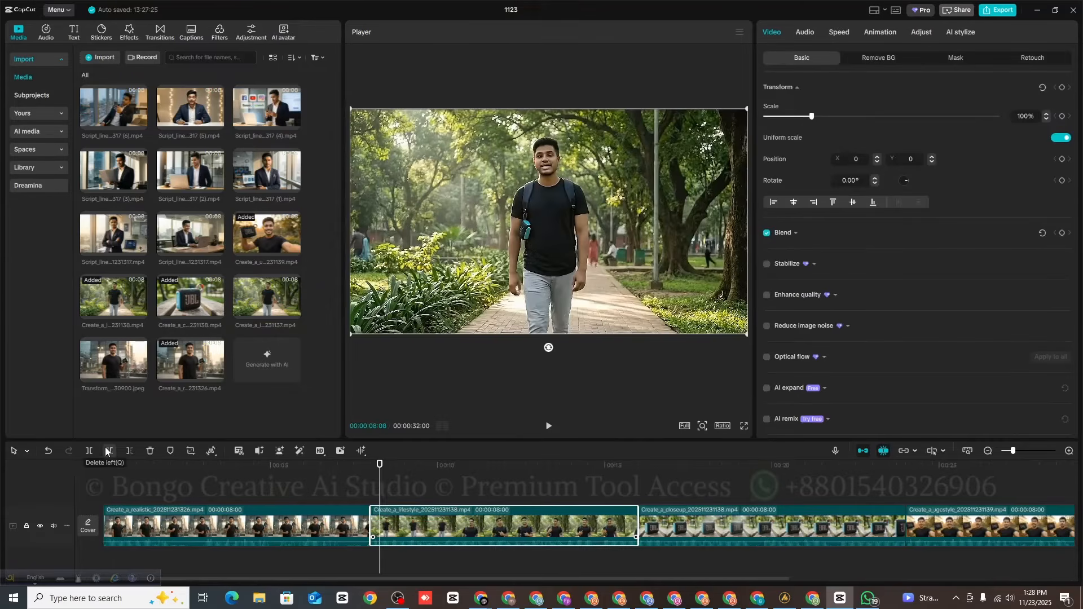
# - Trim the start of the lifestyle clip up to 00:00:08:08 and play across the cut from the first clip
pyautogui.click(108, 451)
pyautogui.click(363, 491)
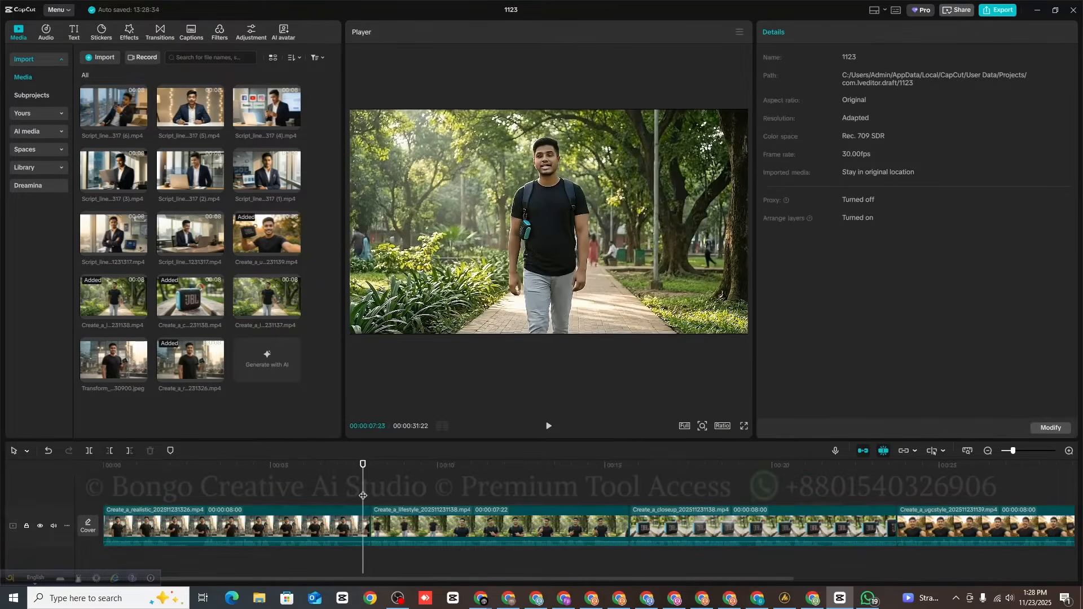
pyautogui.click(357, 492)
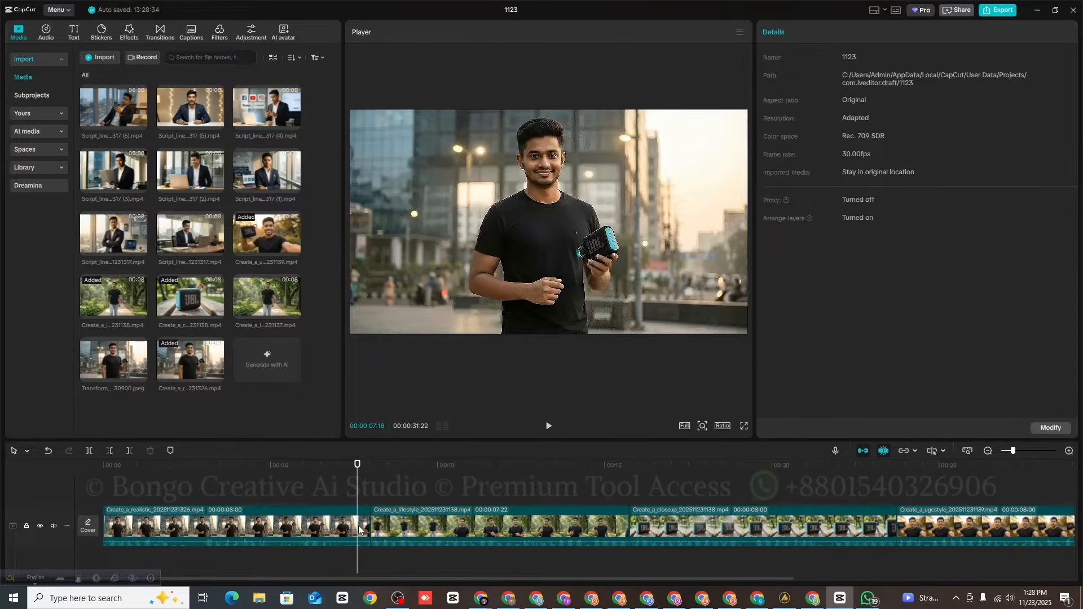
pyautogui.click(406, 530)
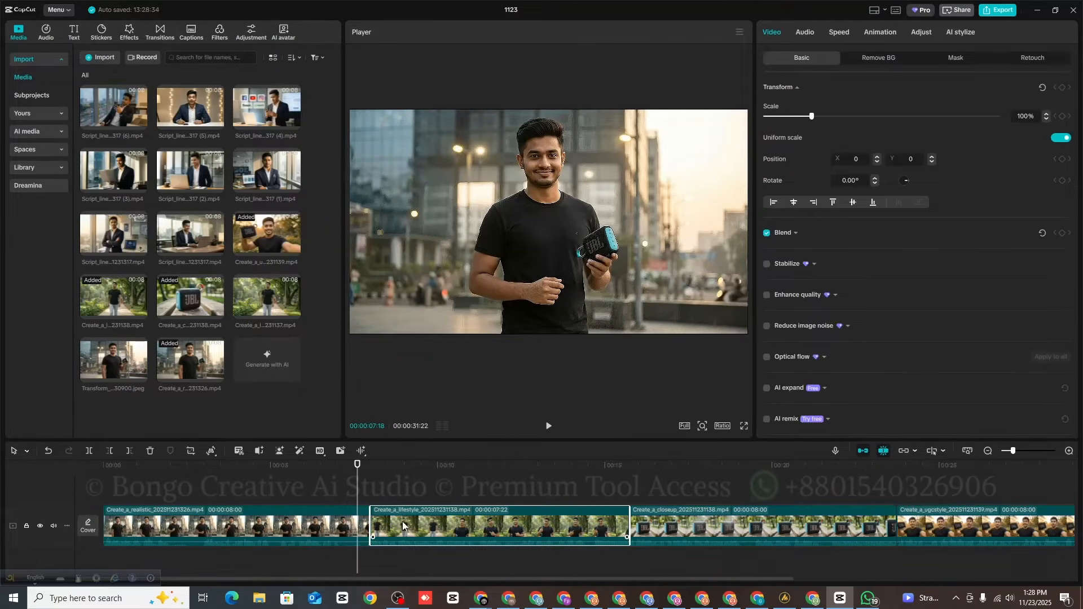
pyautogui.click(548, 427)
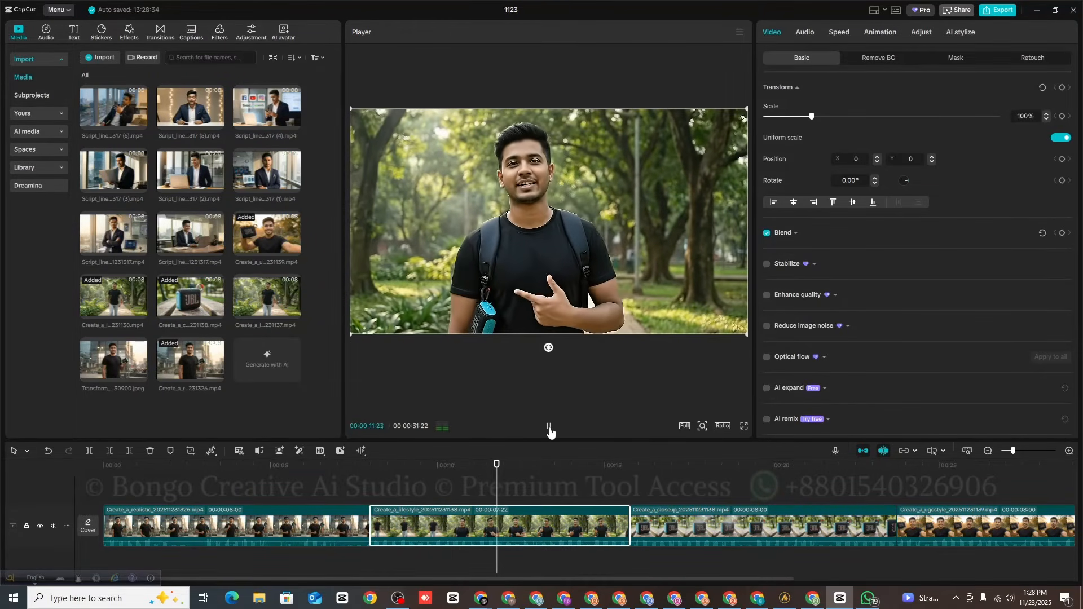
pyautogui.click(549, 431)
# - Place the playhead at 00:00:11:02 and add the bracketed TITLE HERE callout with a pointer line from the Title text templates
pyautogui.moveTo(501, 501); pyautogui.dragTo(468, 498)
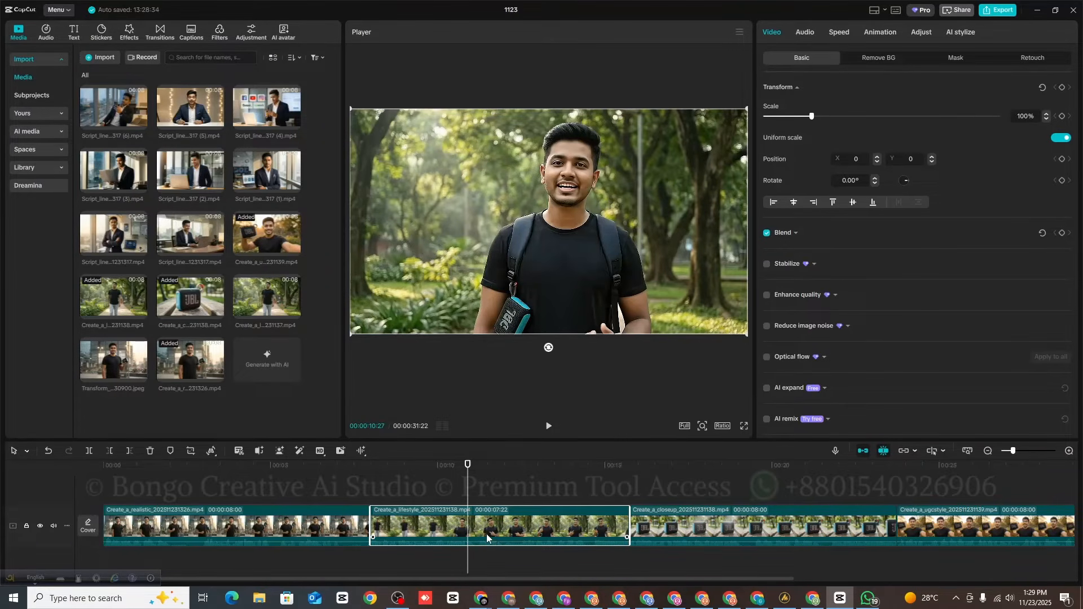
pyautogui.click(473, 496)
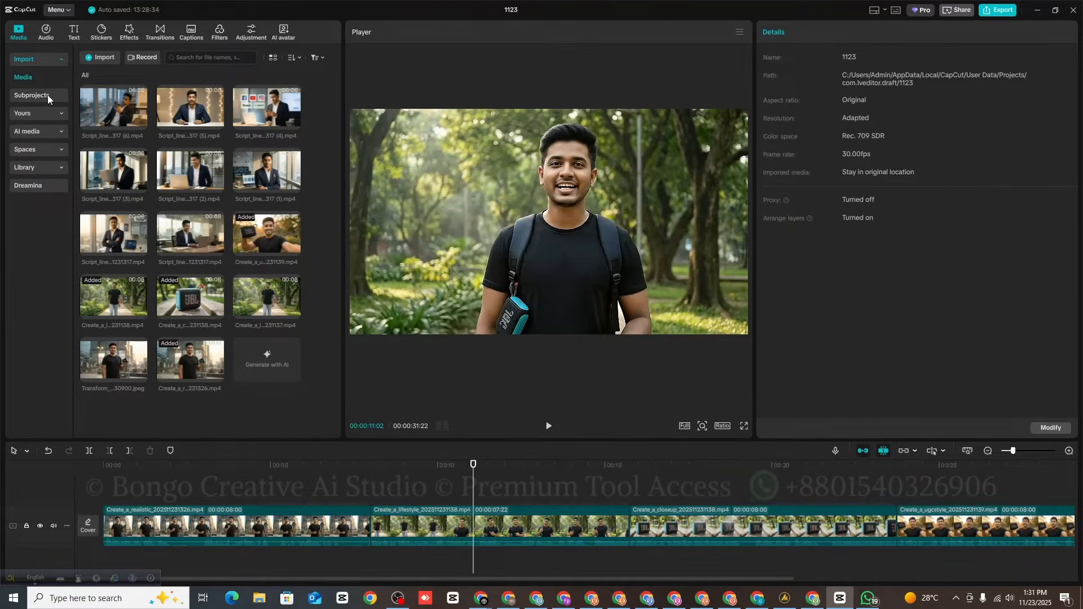
pyautogui.click(74, 34)
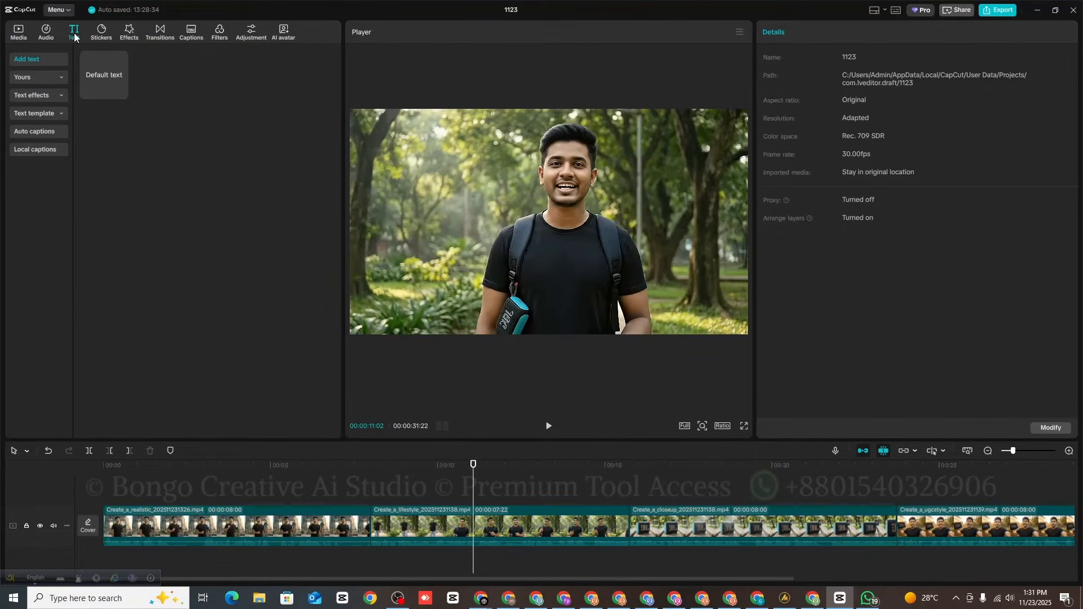
pyautogui.click(99, 77)
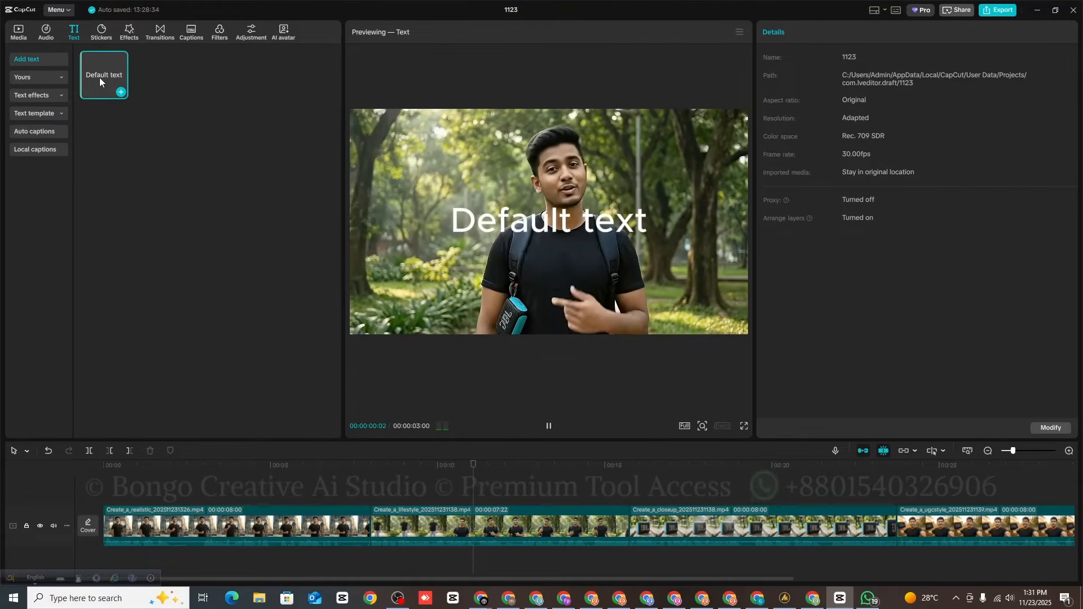
pyautogui.click(41, 113)
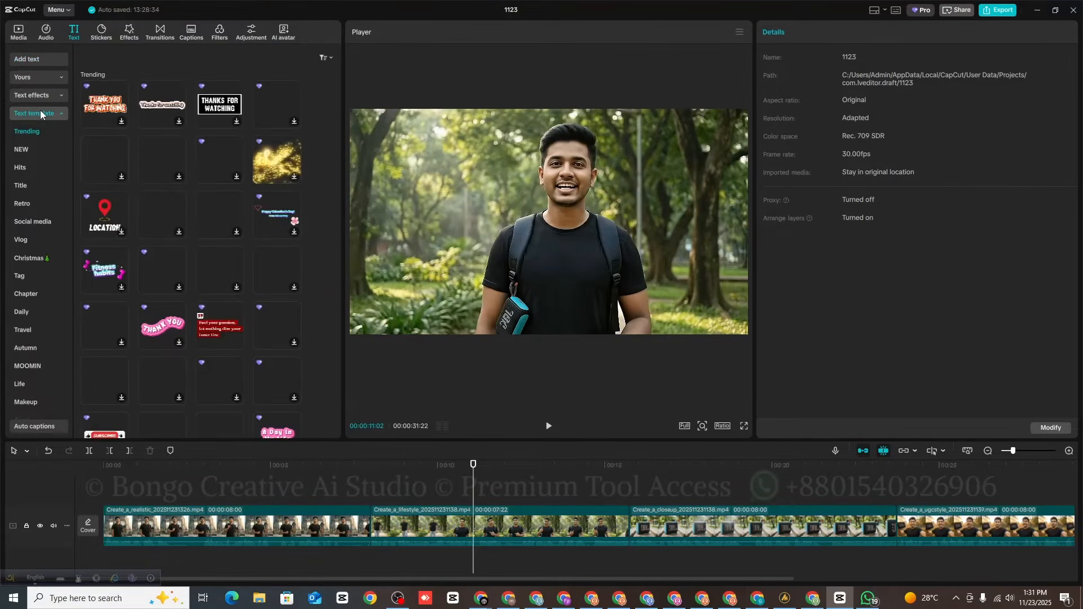
pyautogui.scroll(-5, 148, 137)
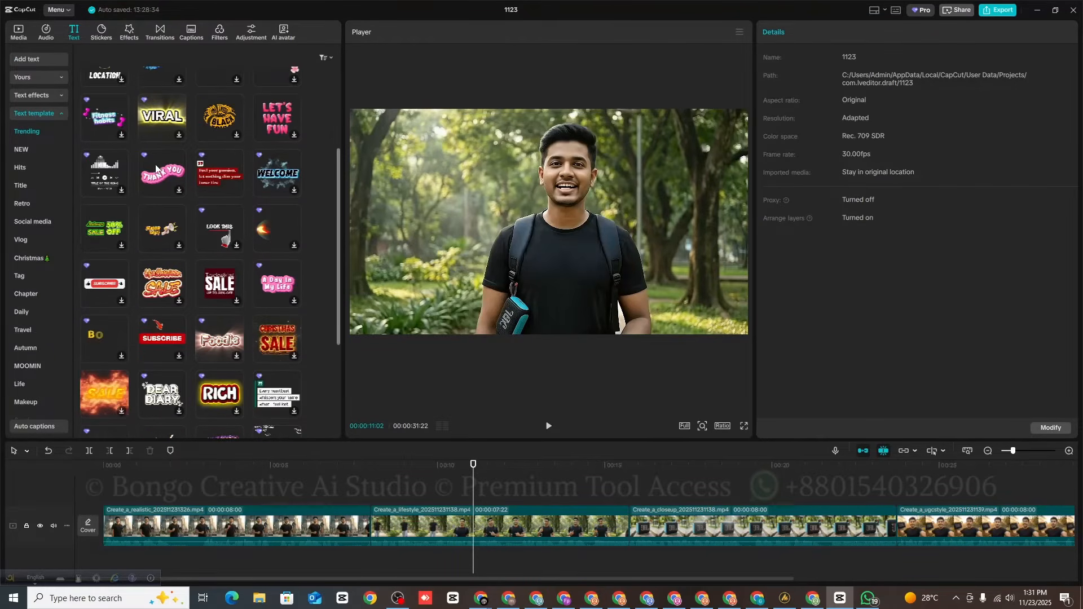
pyautogui.scroll(-2, 174, 234)
pyautogui.scroll(-4, 178, 269)
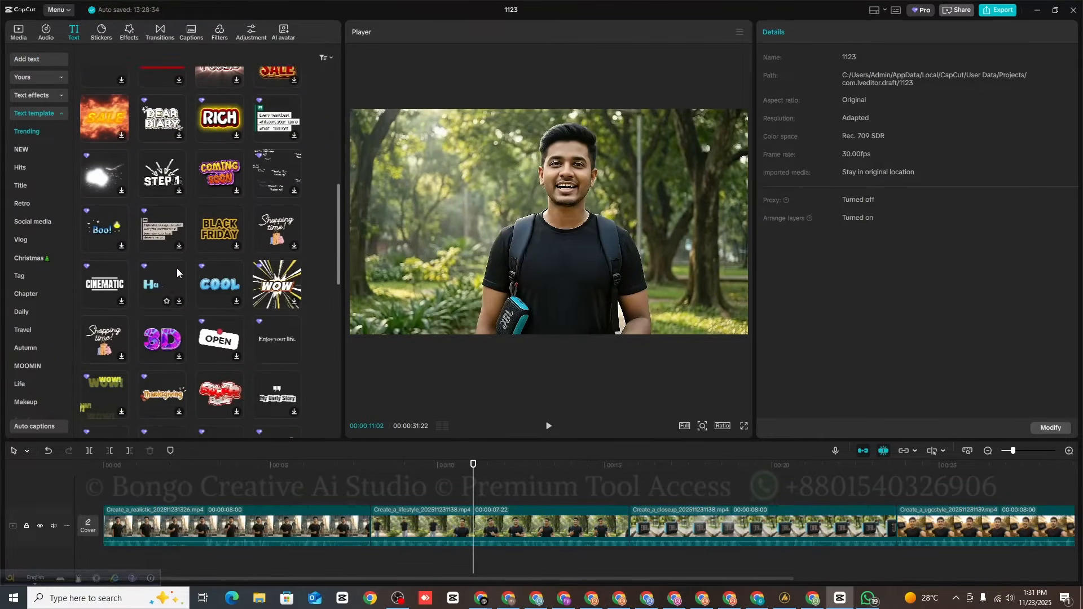
pyautogui.scroll(-4, 178, 269)
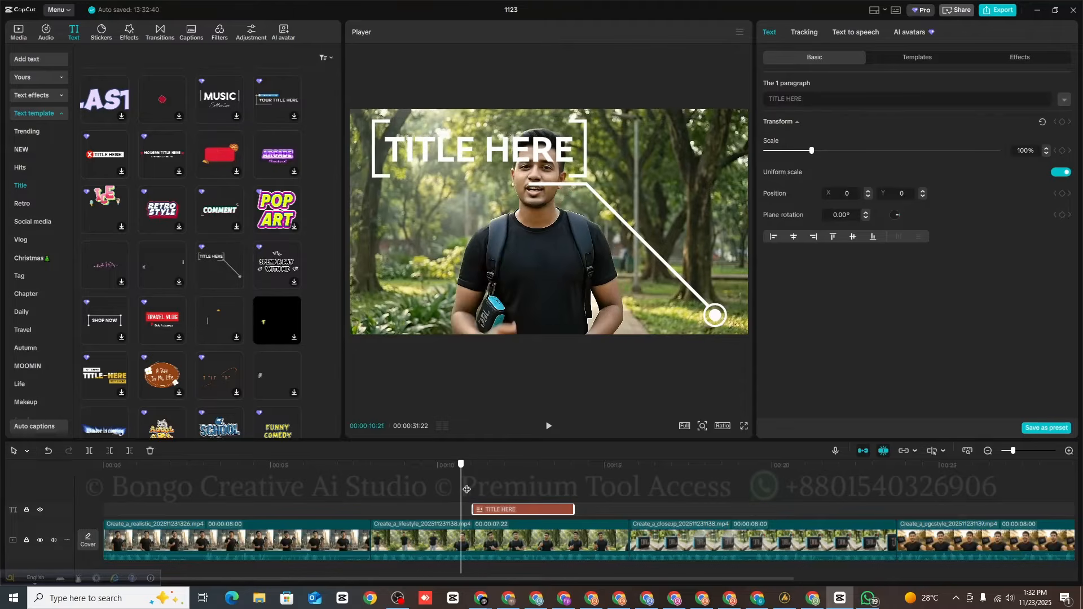
# - Shrink the callout to 14% at X -903, Y -737 so it points to the speaker, and change its text to TRAVEL FRIENDLY
pyautogui.moveTo(514, 479)
pyautogui.mouseDown()
pyautogui.moveTo(452, 482)
pyautogui.moveTo(494, 482)
pyautogui.mouseUp()
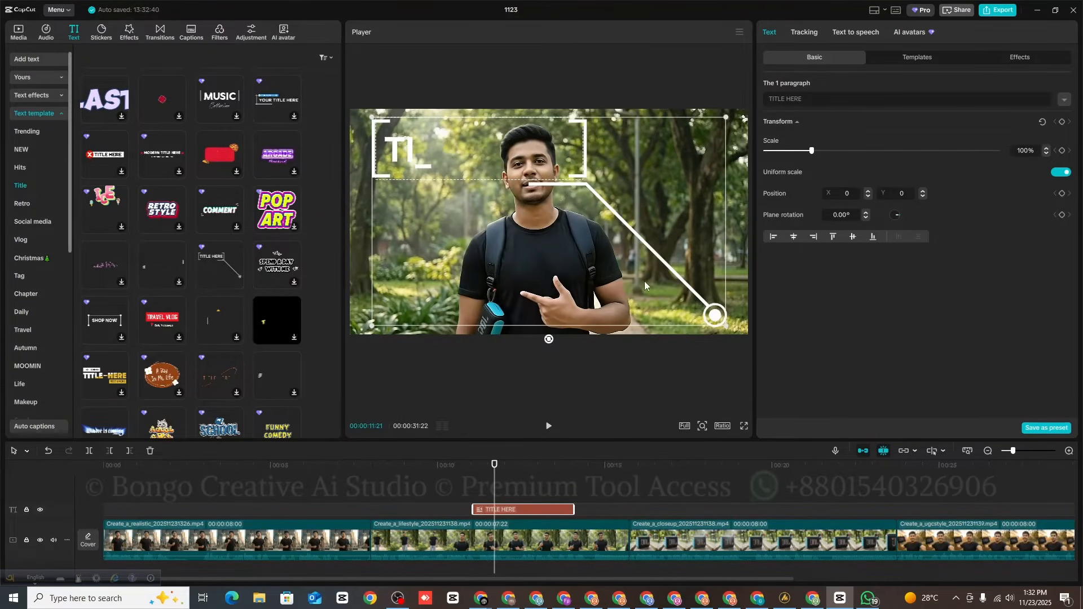
pyautogui.moveTo(728, 326); pyautogui.dragTo(454, 298)
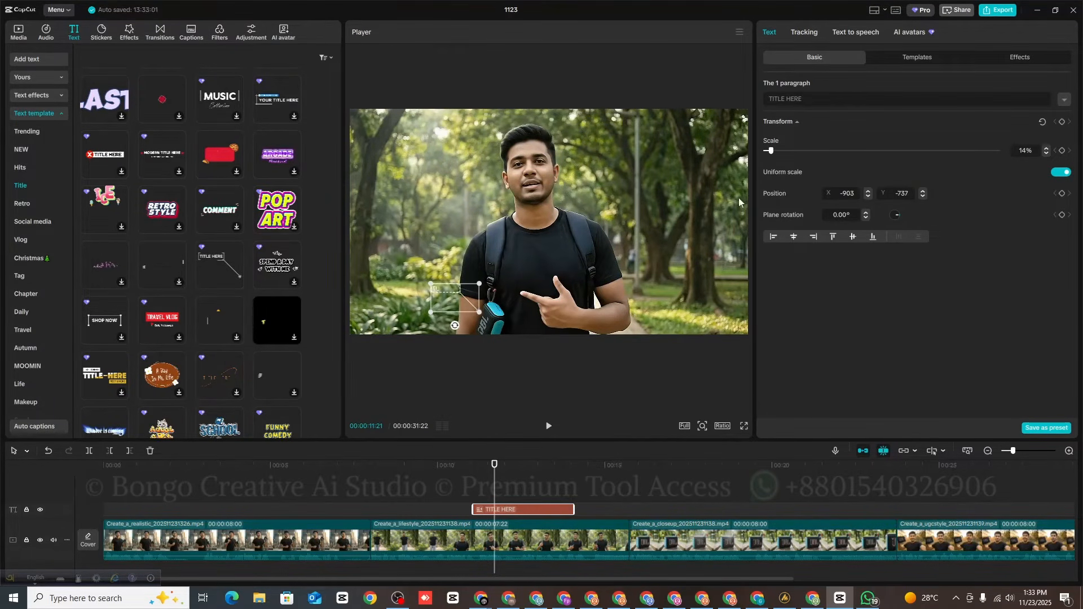
pyautogui.tripleClick(807, 98)
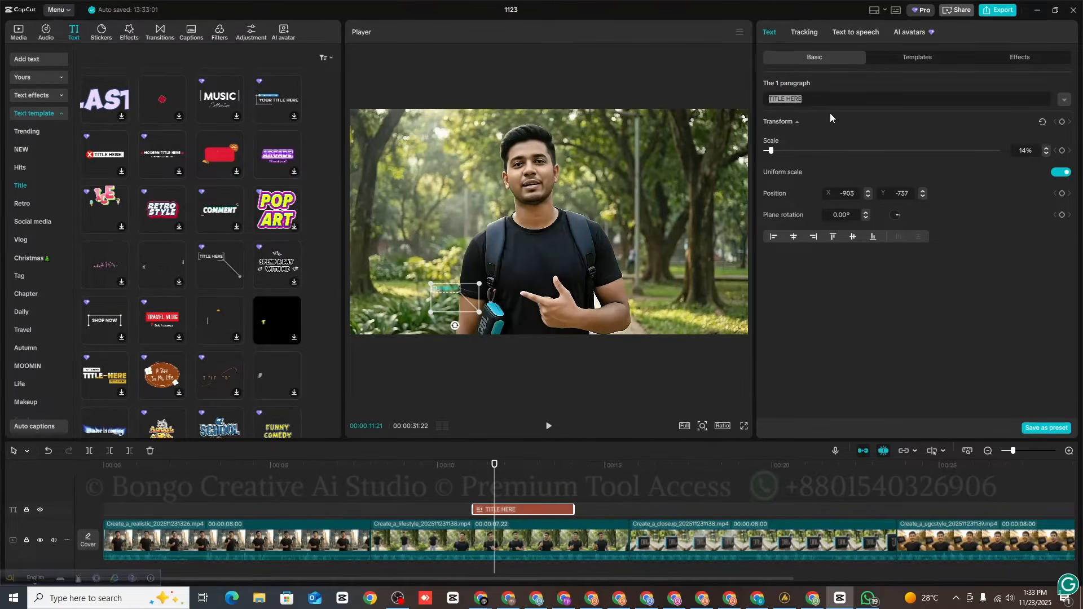
pyautogui.write('T')
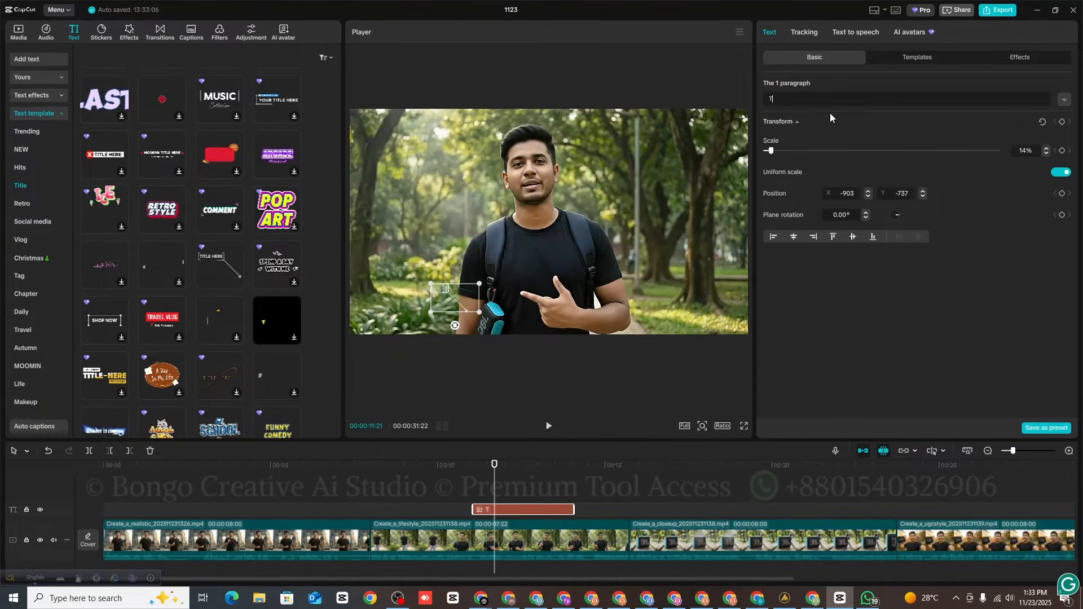
pyautogui.write('RAVEL FRIENDLY')
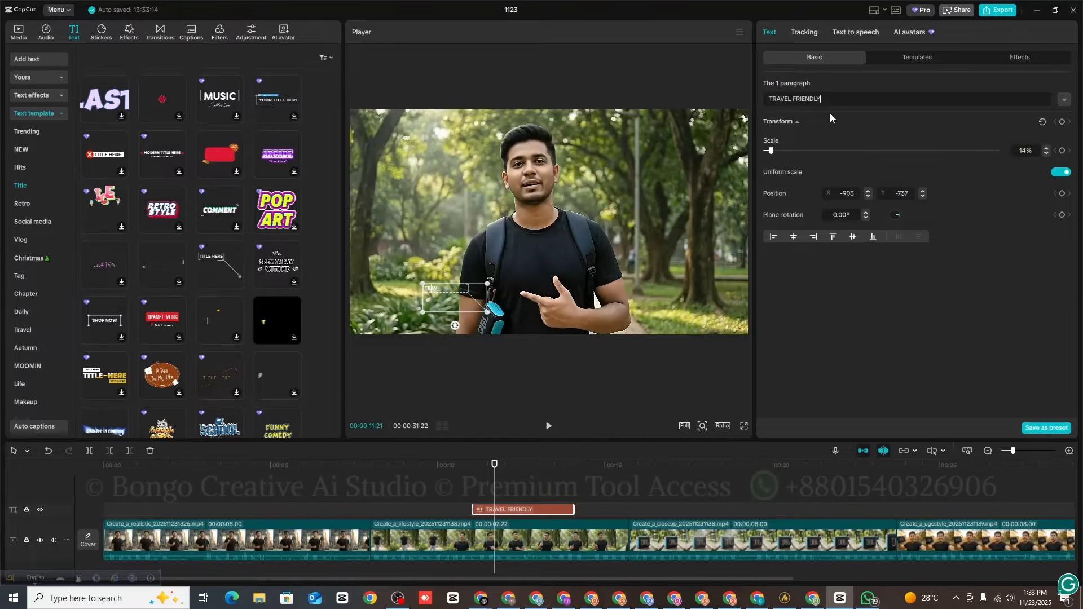
# - Play the TRAVEL FRIENDLY callout from just before its start and stop playback
pyautogui.click(467, 493)
pyautogui.click(549, 425)
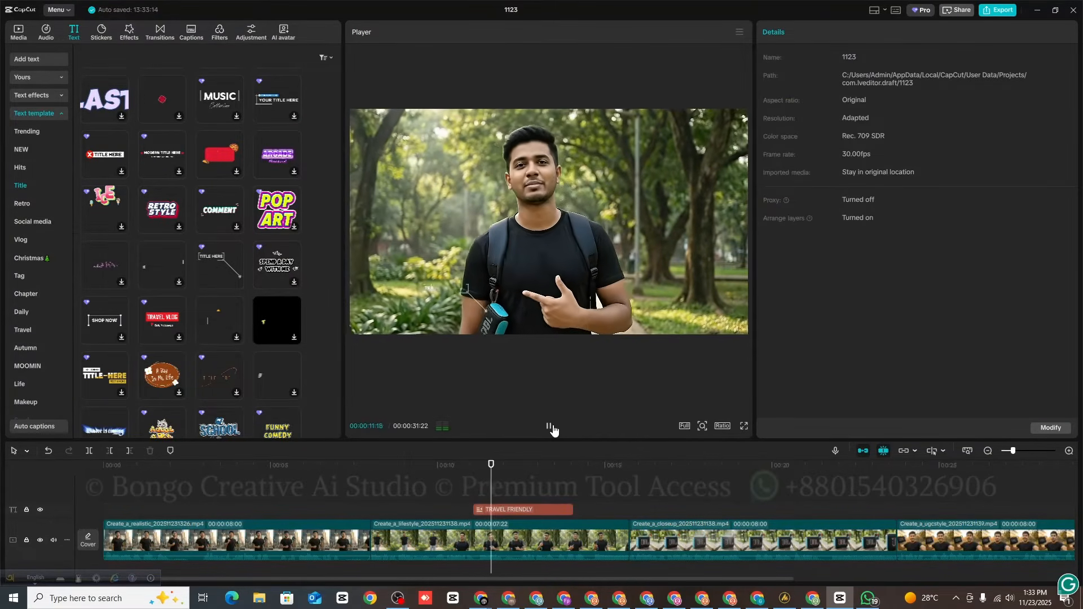
pyautogui.click(551, 429)
# - Apply motion tracking to the TRAVEL FRIENDLY callout at 00:00:12:13, with the tracking box over the JBL speaker and direction Both
pyautogui.moveTo(519, 481)
pyautogui.mouseDown()
pyautogui.moveTo(479, 490)
pyautogui.moveTo(519, 491)
pyautogui.mouseUp()
pyautogui.click(533, 510)
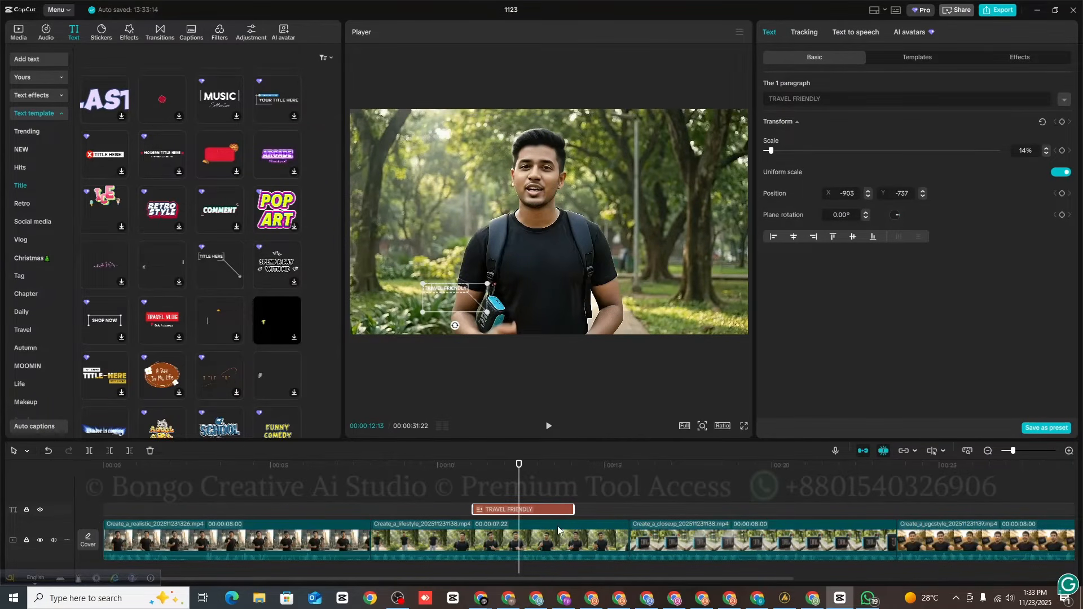
pyautogui.click(799, 32)
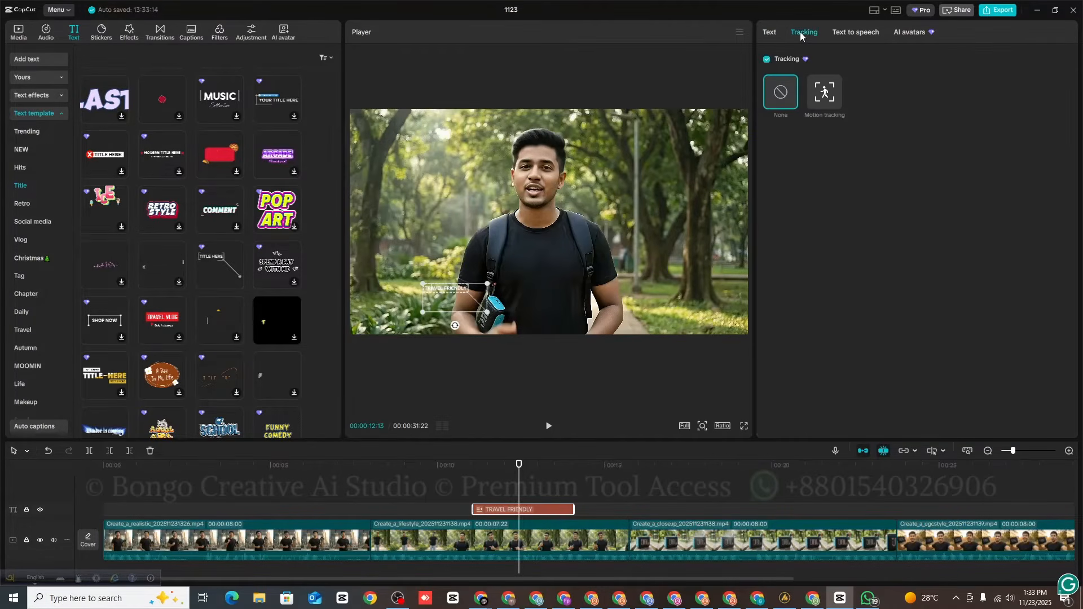
pyautogui.click(827, 95)
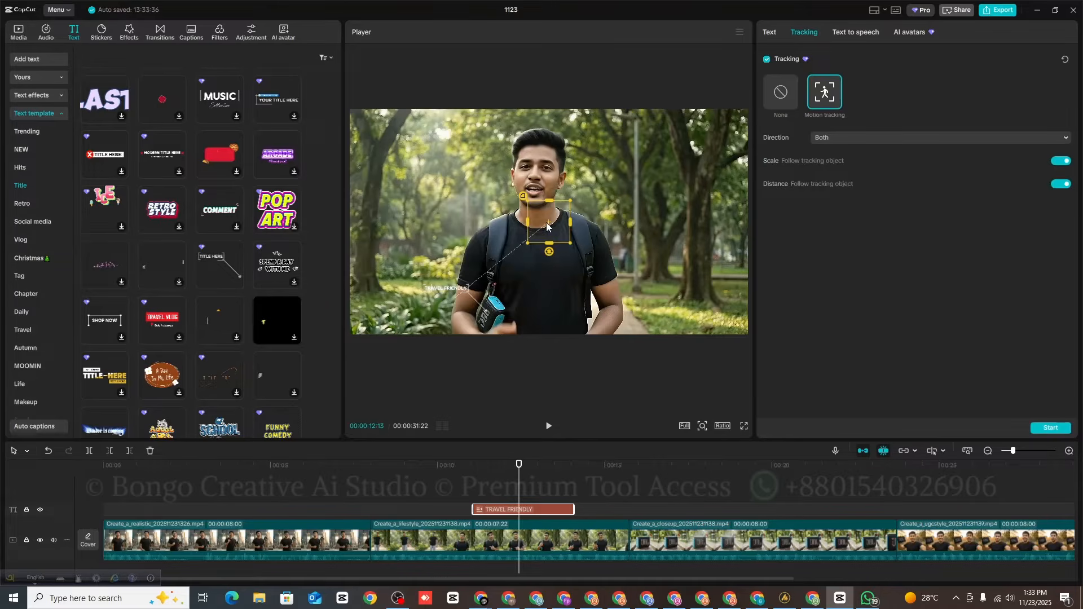
pyautogui.moveTo(533, 228); pyautogui.dragTo(490, 314)
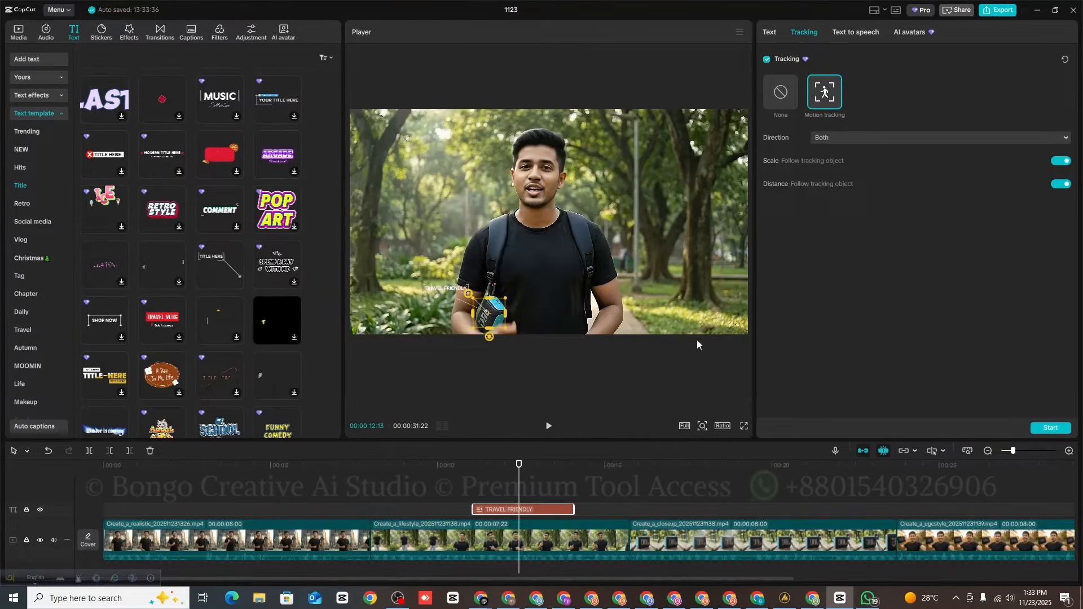
pyautogui.click(830, 138)
pyautogui.click(830, 138)
pyautogui.click(830, 138)
pyautogui.click(838, 161)
pyautogui.click(1050, 428)
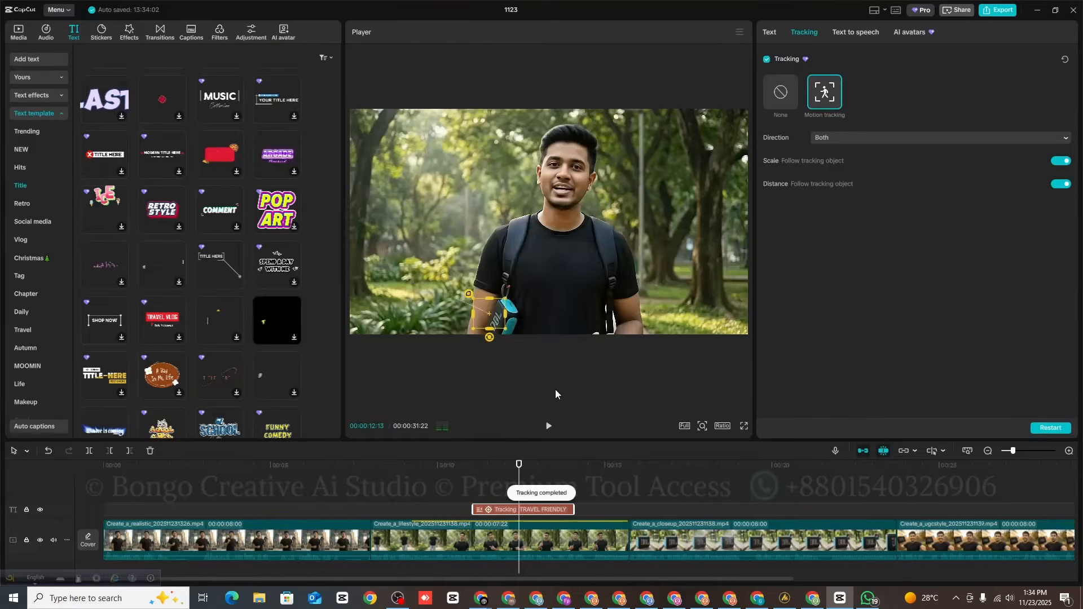
# - Play the lifestyle clip from its start through the tracked TRAVEL FRIENDLY callout to check how it follows the speaker
pyautogui.click(445, 486)
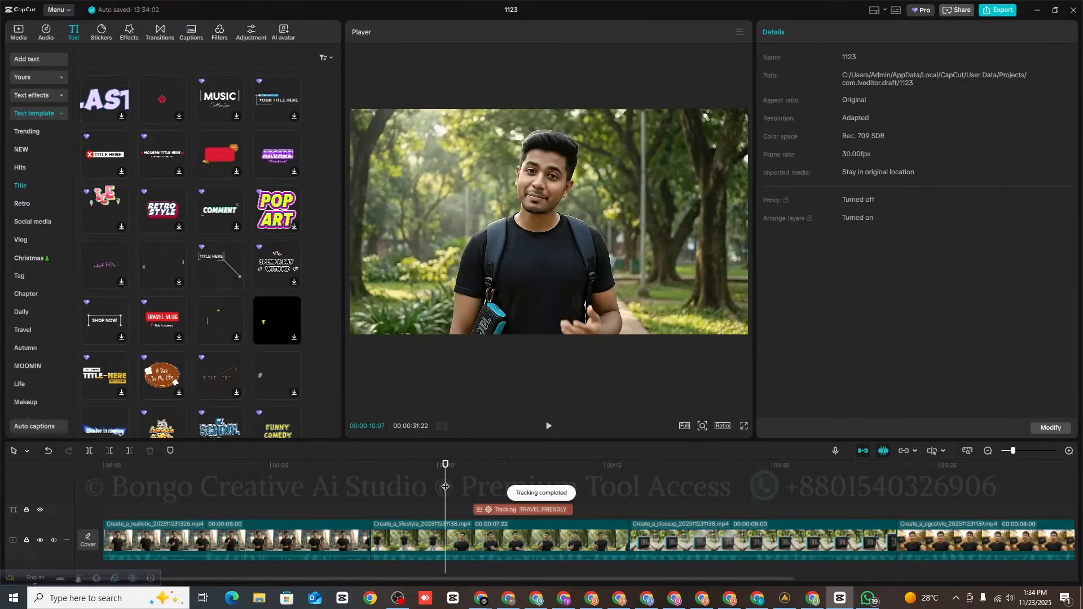
pyautogui.click(430, 491)
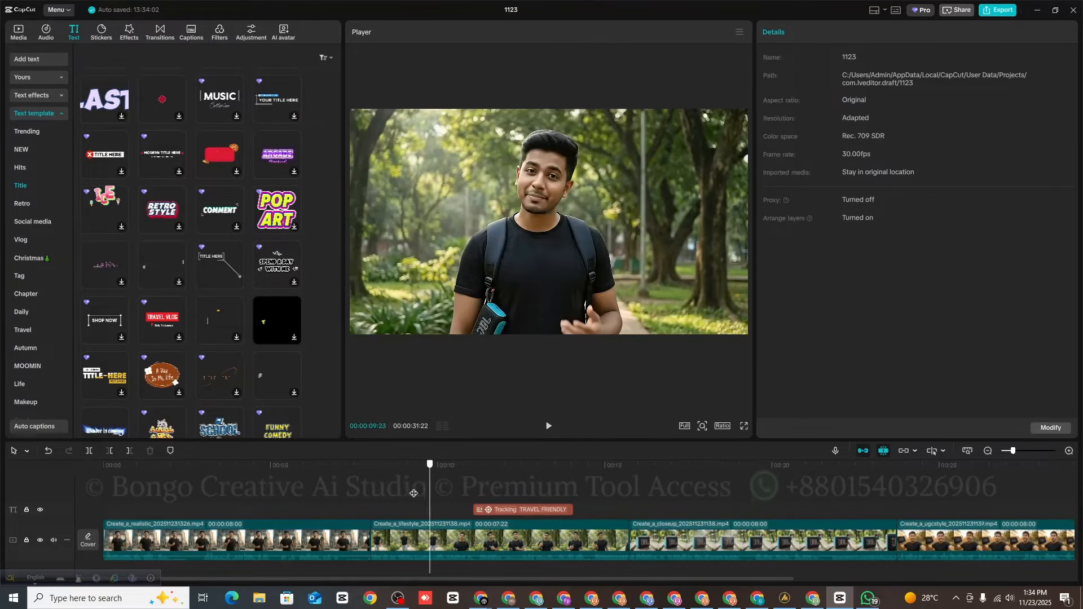
pyautogui.click(369, 494)
pyautogui.click(547, 427)
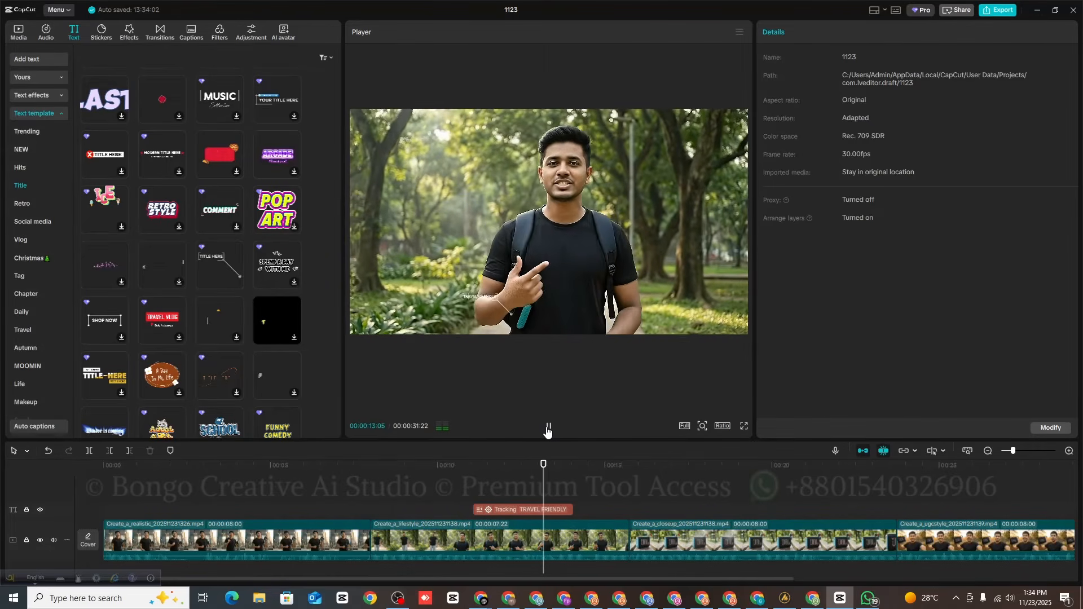
pyautogui.click(548, 427)
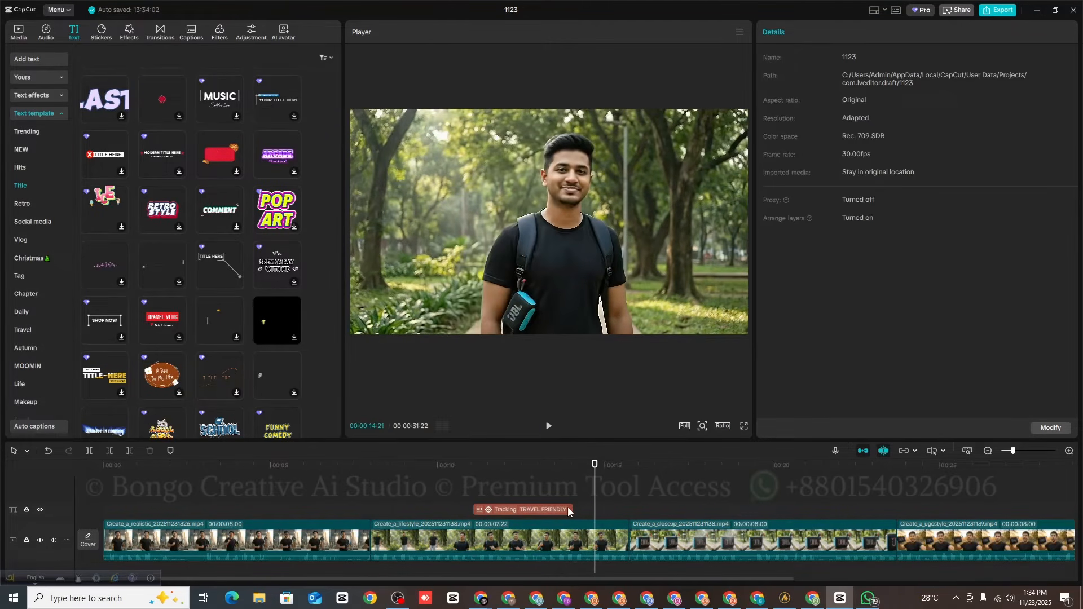
# - Extend the end of the TRAVEL FRIENDLY callout slightly and enlarge it to 16% at X -1033, Y -713
pyautogui.moveTo(568, 510)
pyautogui.mouseDown()
pyautogui.moveTo(626, 510)
pyautogui.moveTo(576, 514)
pyautogui.moveTo(597, 498)
pyautogui.moveTo(584, 508)
pyautogui.mouseUp()
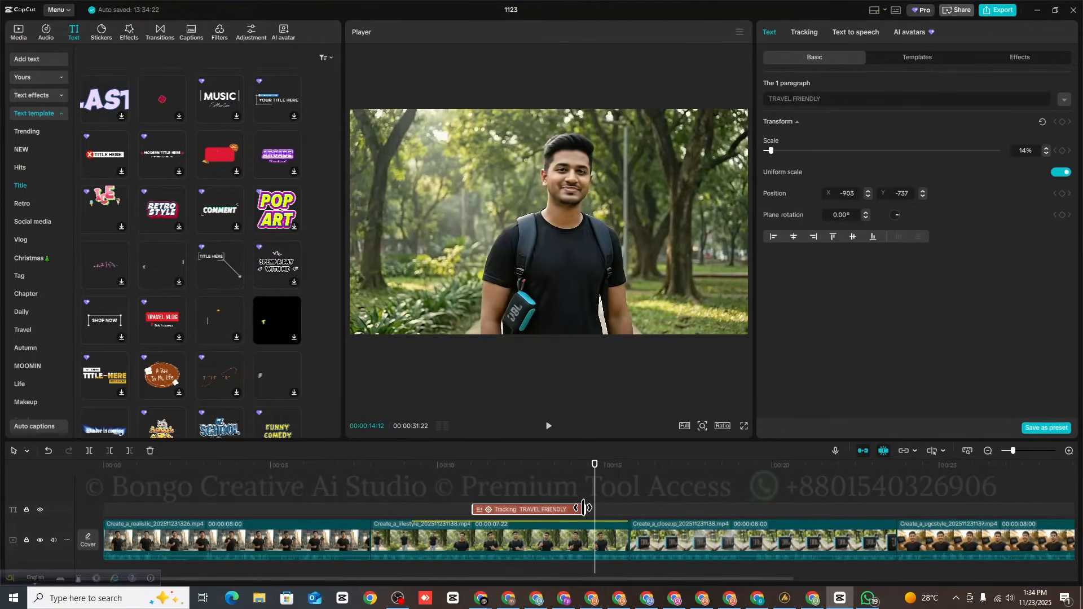
pyautogui.click(533, 488)
pyautogui.click(530, 509)
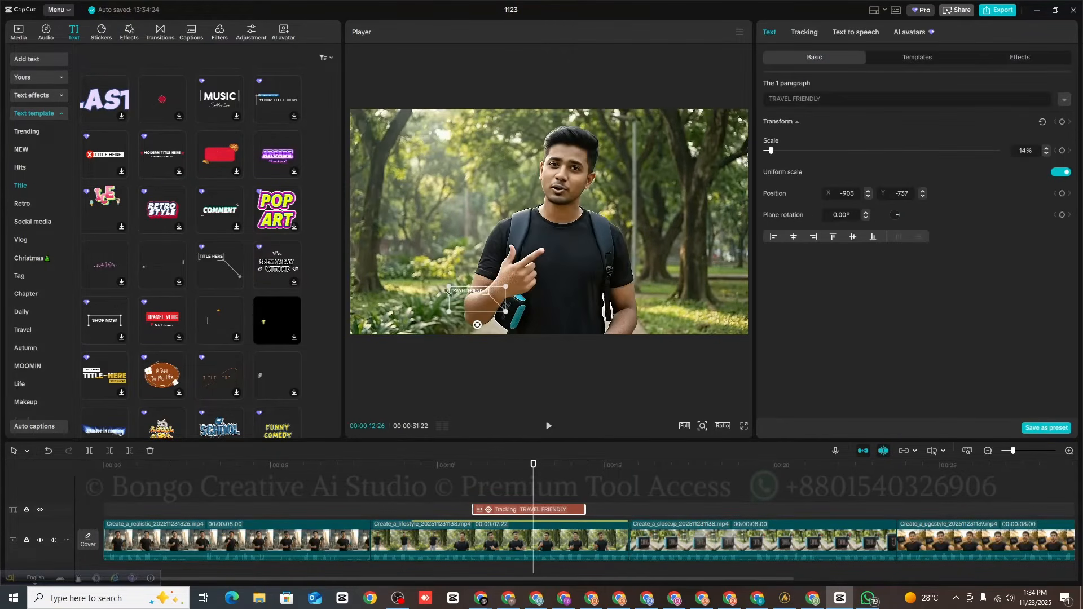
pyautogui.moveTo(448, 285)
pyautogui.mouseDown()
pyautogui.moveTo(435, 279)
pyautogui.moveTo(448, 293)
pyautogui.mouseUp()
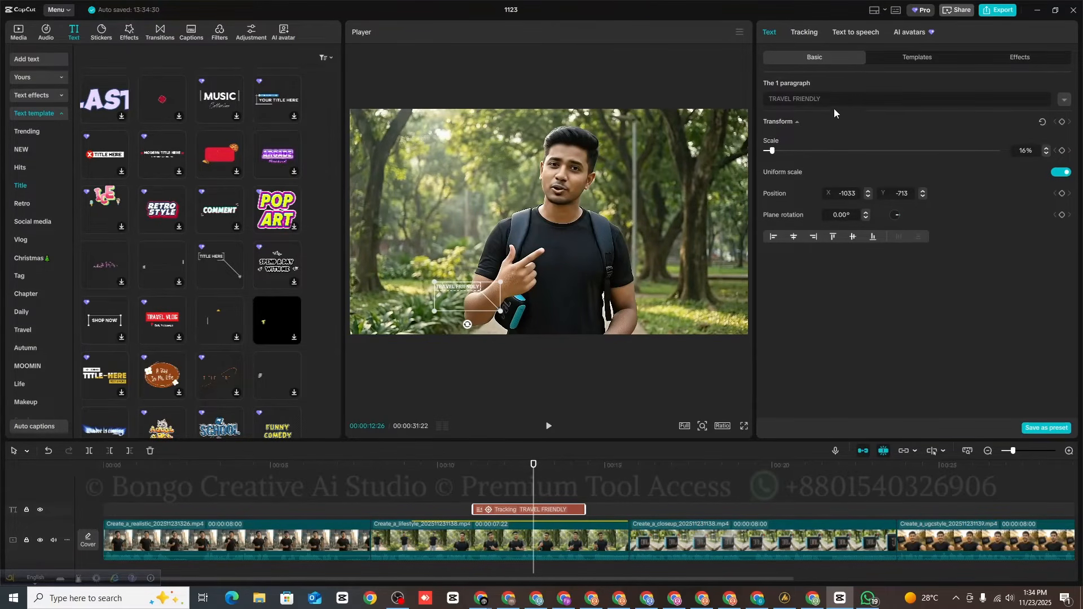
# - Make the TRAVEL FRIENDLY callout text bold and apply the preset style with green letters and a black outline
pyautogui.click(1064, 99)
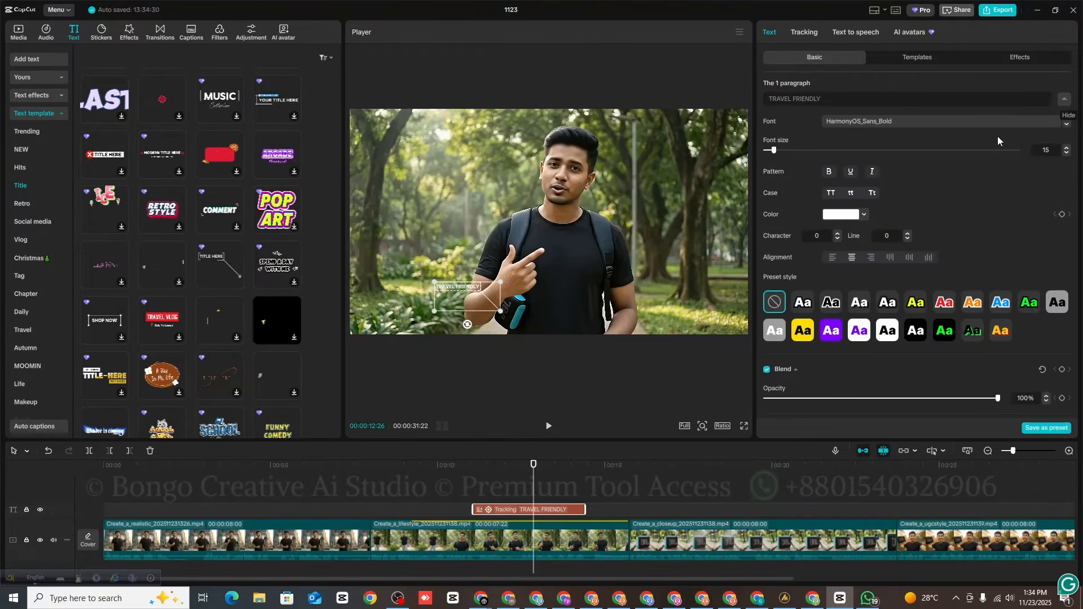
pyautogui.click(829, 171)
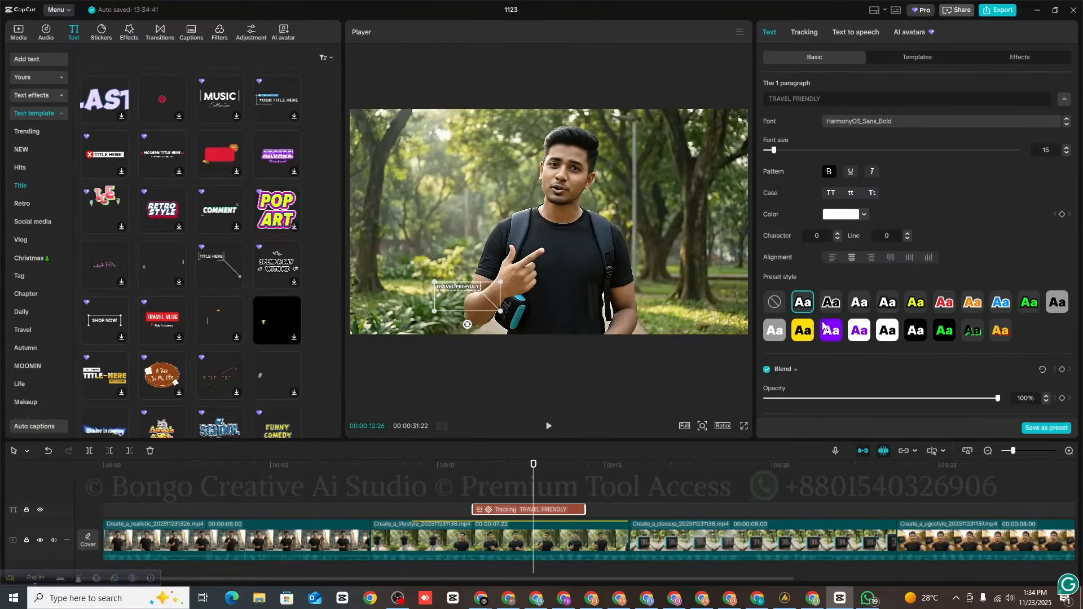
pyautogui.click(804, 335)
pyautogui.click(1029, 301)
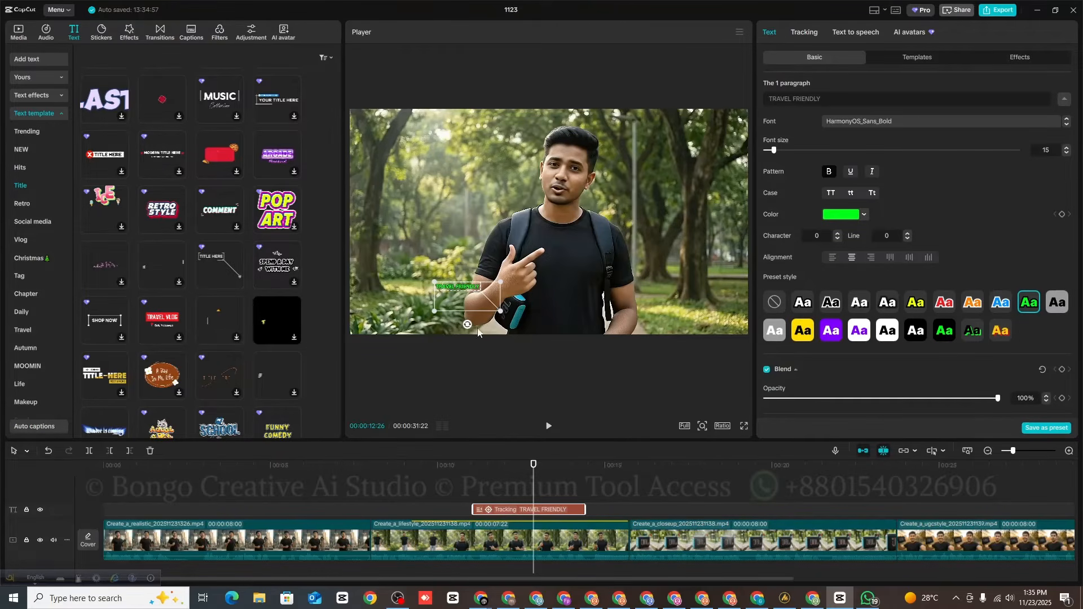
# - Play the timeline from just before the lifestyle clip through the TRAVEL FRIENDLY callout to check its new styling
pyautogui.click(462, 481)
pyautogui.moveTo(462, 485); pyautogui.dragTo(375, 479)
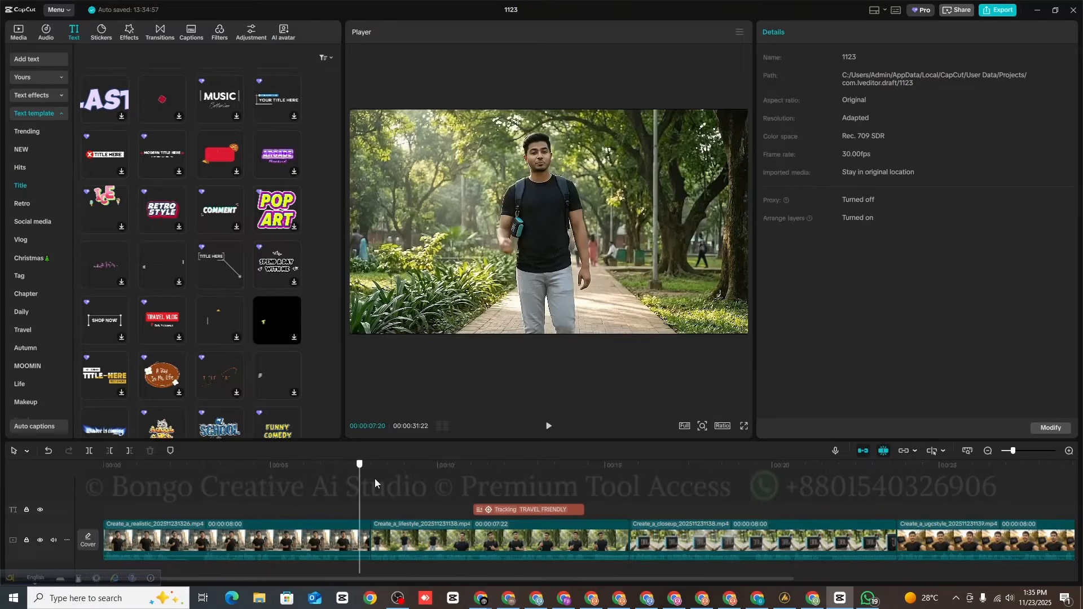
pyautogui.click(546, 428)
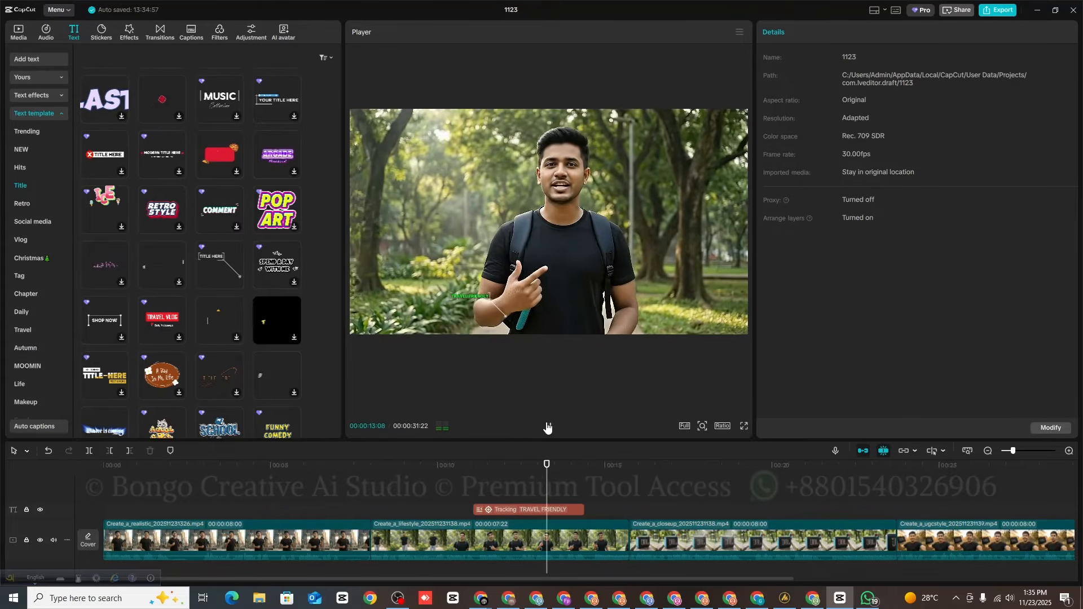
pyautogui.click(546, 427)
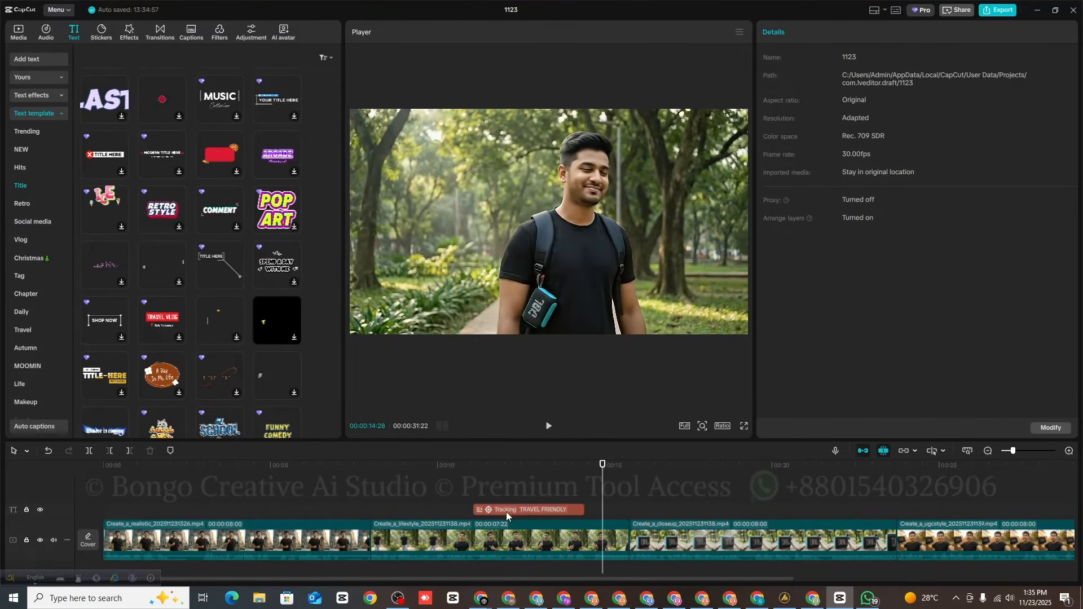
# - Extend the start of the TRAVEL FRIENDLY callout to an earlier point in the lifestyle clip
pyautogui.click(506, 512)
pyautogui.moveTo(474, 510); pyautogui.dragTo(528, 494)
pyautogui.click(439, 485)
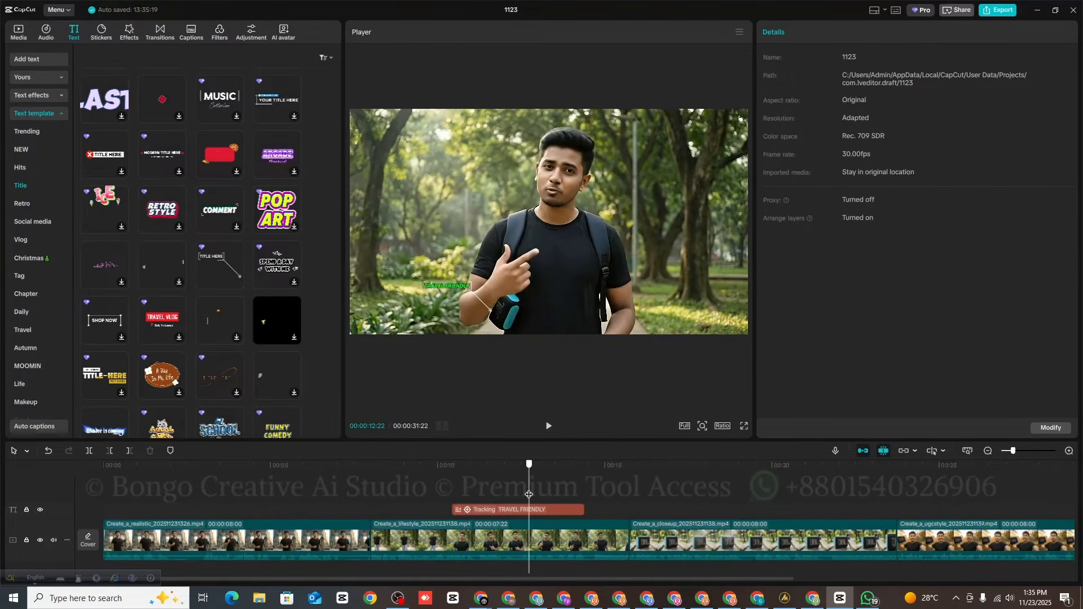
# - Scrub through the lifestyle clip to review how the lengthened TRAVEL FRIENDLY callout follows the speaker
pyautogui.click(557, 509)
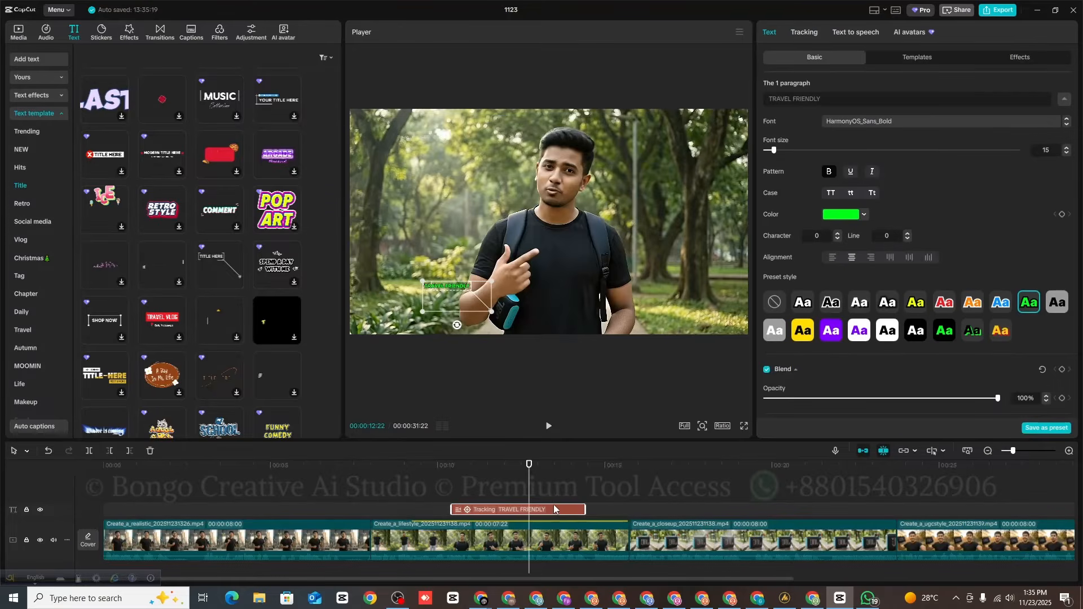
pyautogui.moveTo(527, 497)
pyautogui.mouseDown()
pyautogui.moveTo(553, 499)
pyautogui.moveTo(535, 502)
pyautogui.mouseUp()
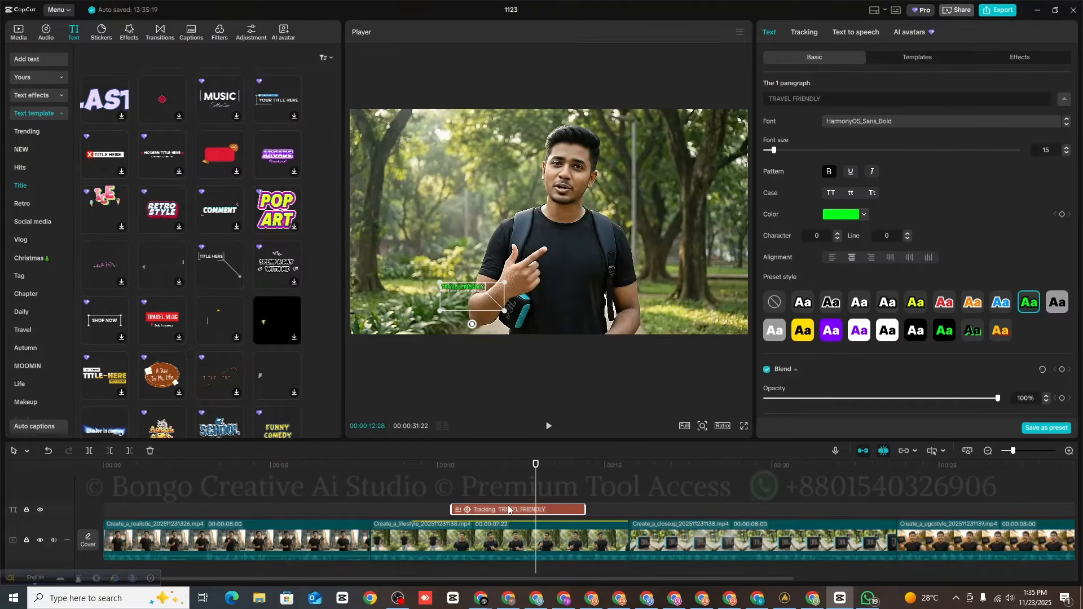
pyautogui.click(522, 486)
pyautogui.moveTo(522, 486); pyautogui.dragTo(401, 497)
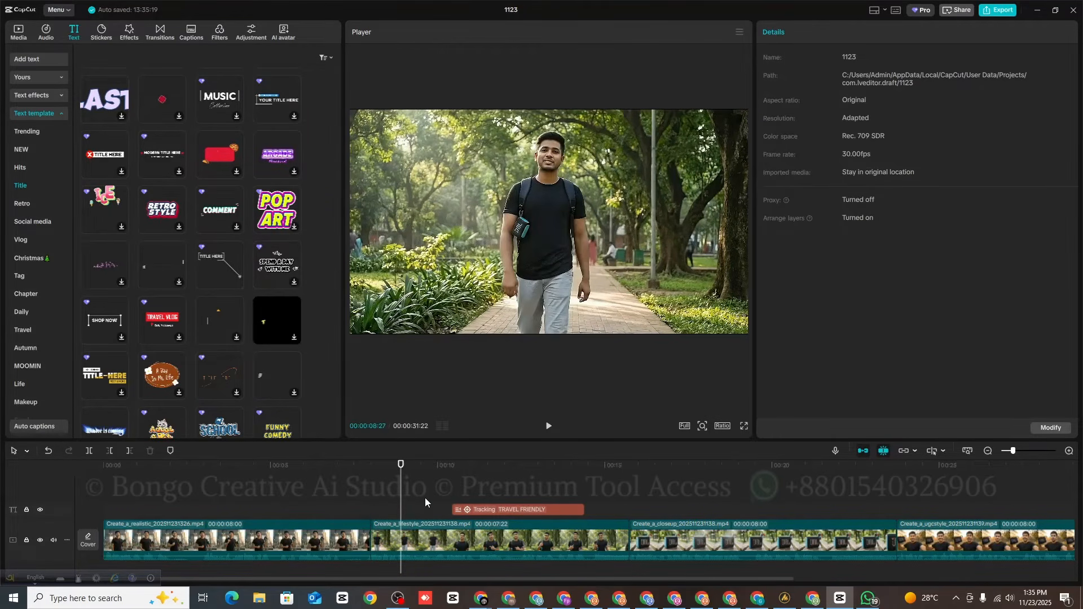
pyautogui.moveTo(400, 495); pyautogui.dragTo(621, 497)
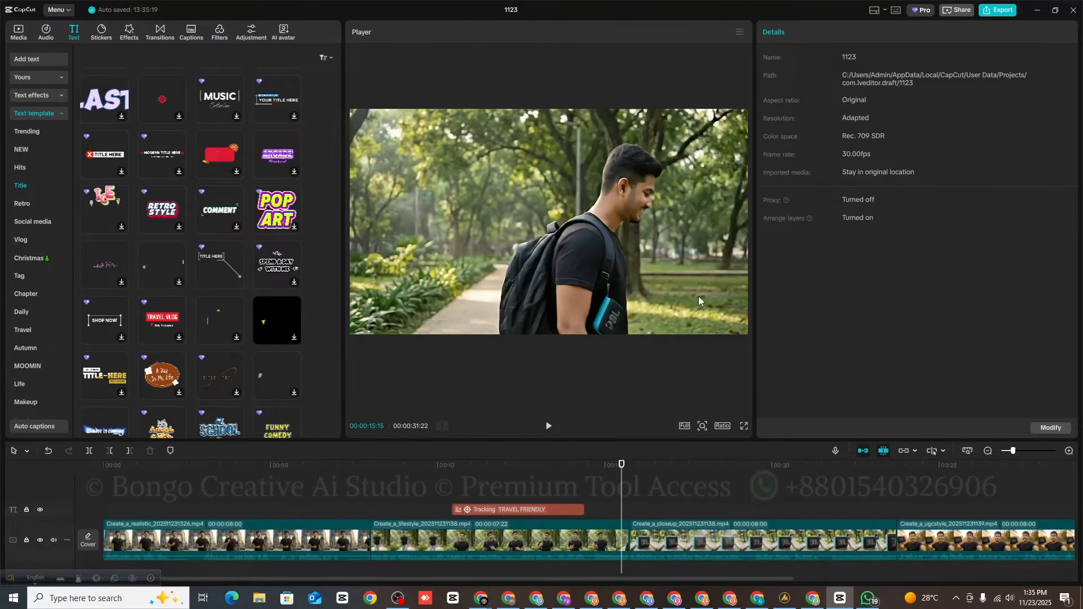
# - Return to the start of the timeline and search the music library for promotional sound, then for background music
pyautogui.moveTo(295, 487); pyautogui.dragTo(104, 496)
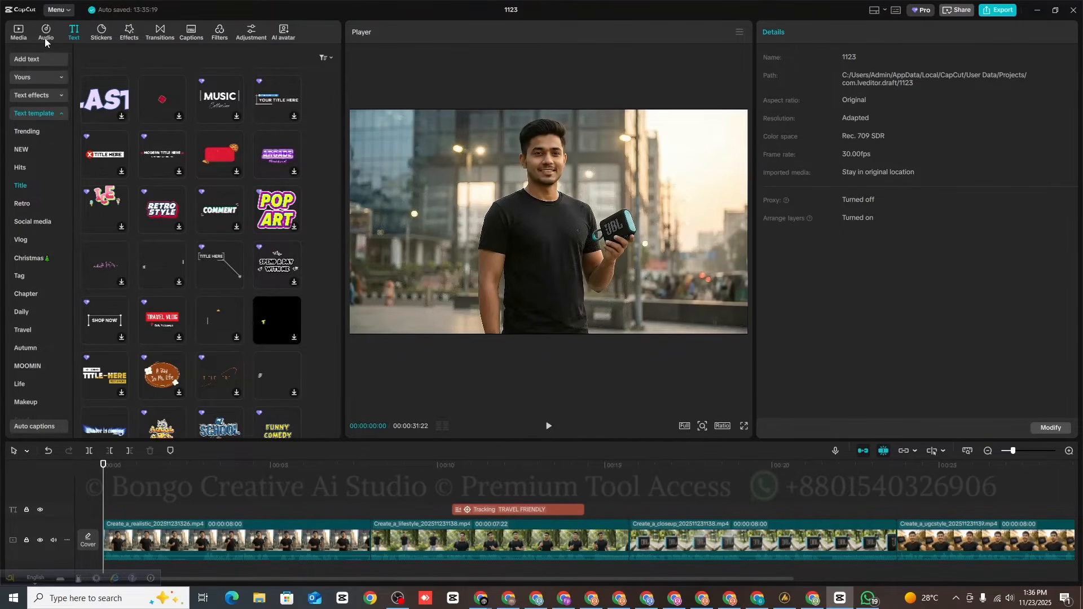
pyautogui.click(45, 41)
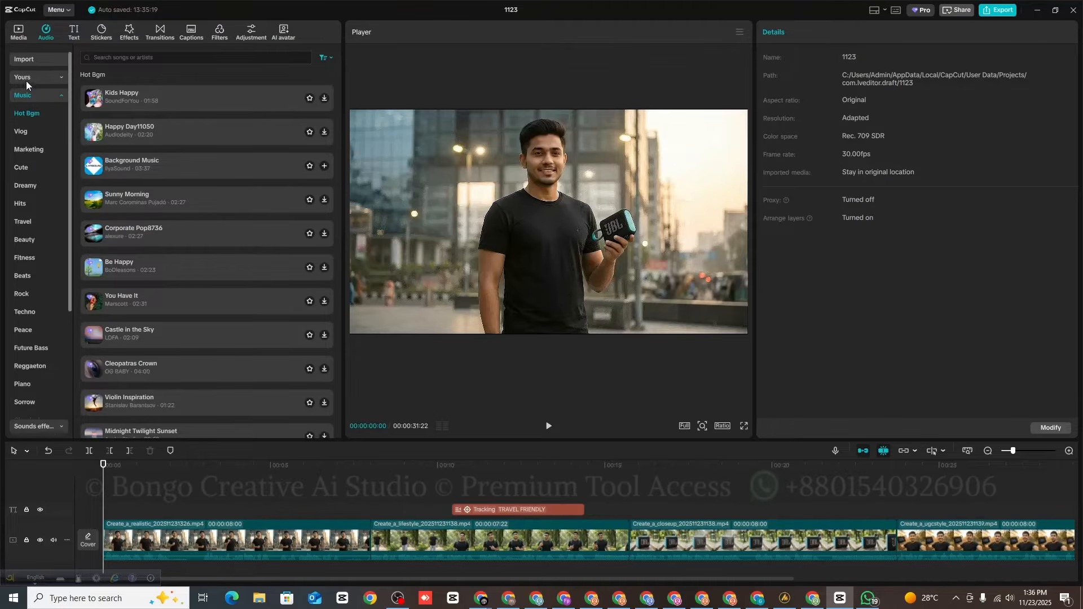
pyautogui.click(131, 58)
pyautogui.click(134, 86)
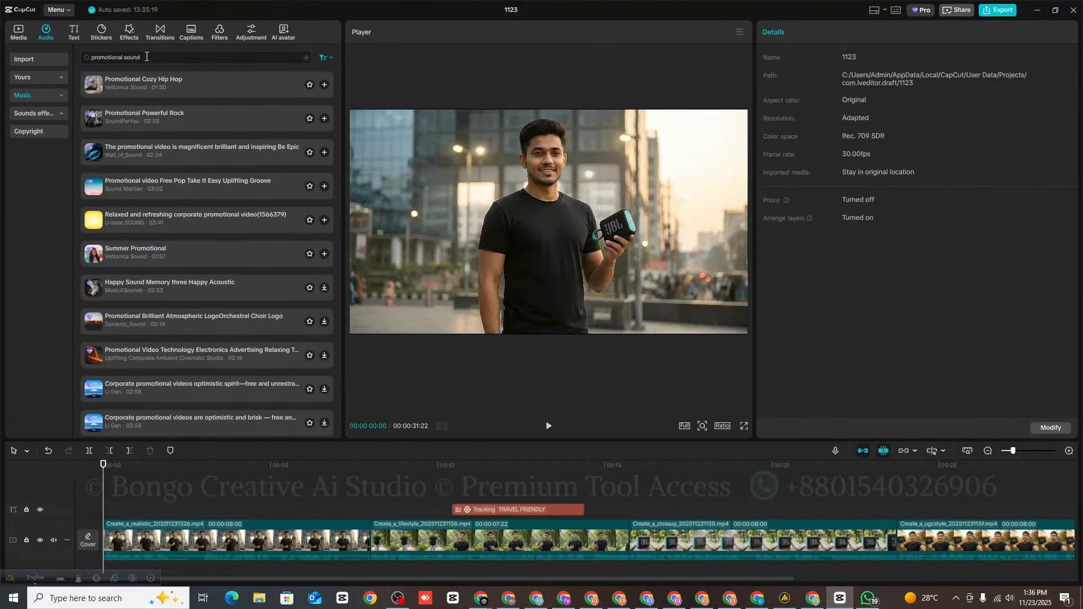
pyautogui.moveTo(146, 57); pyautogui.dragTo(88, 60)
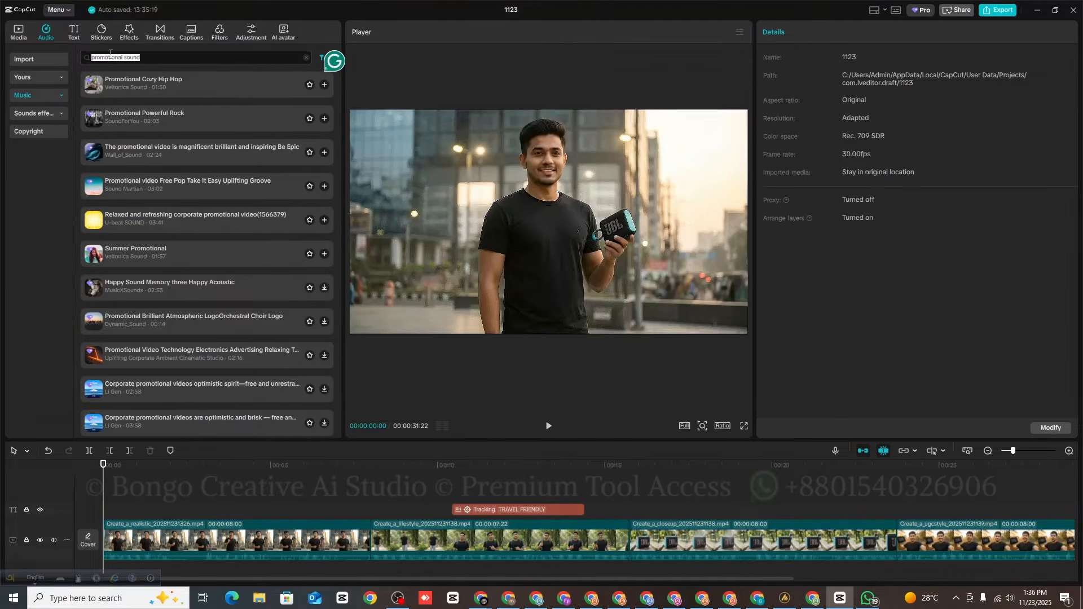
pyautogui.write('BAC')
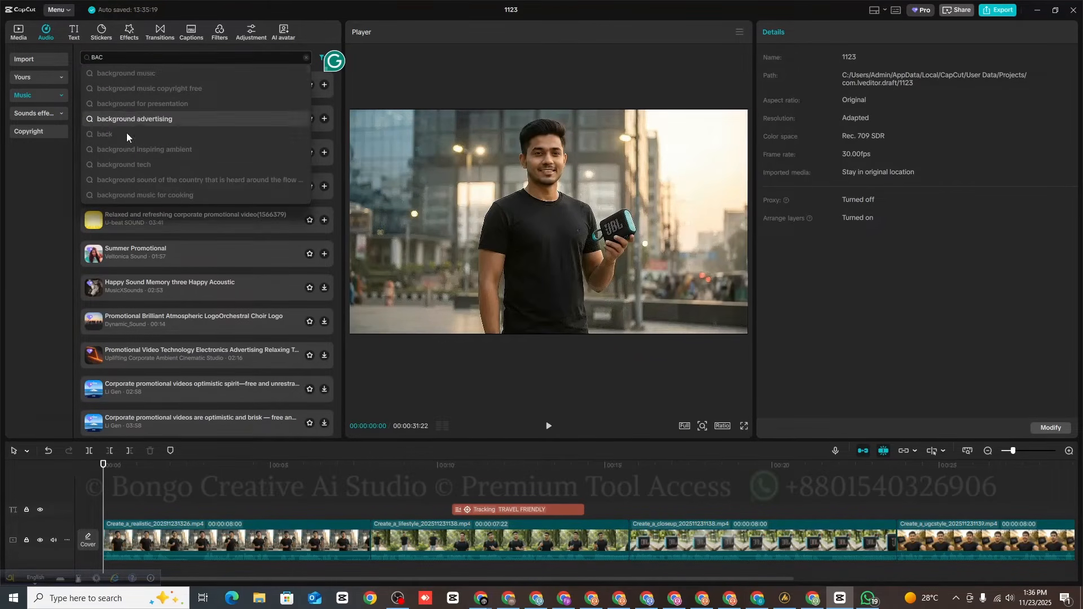
pyautogui.click(136, 71)
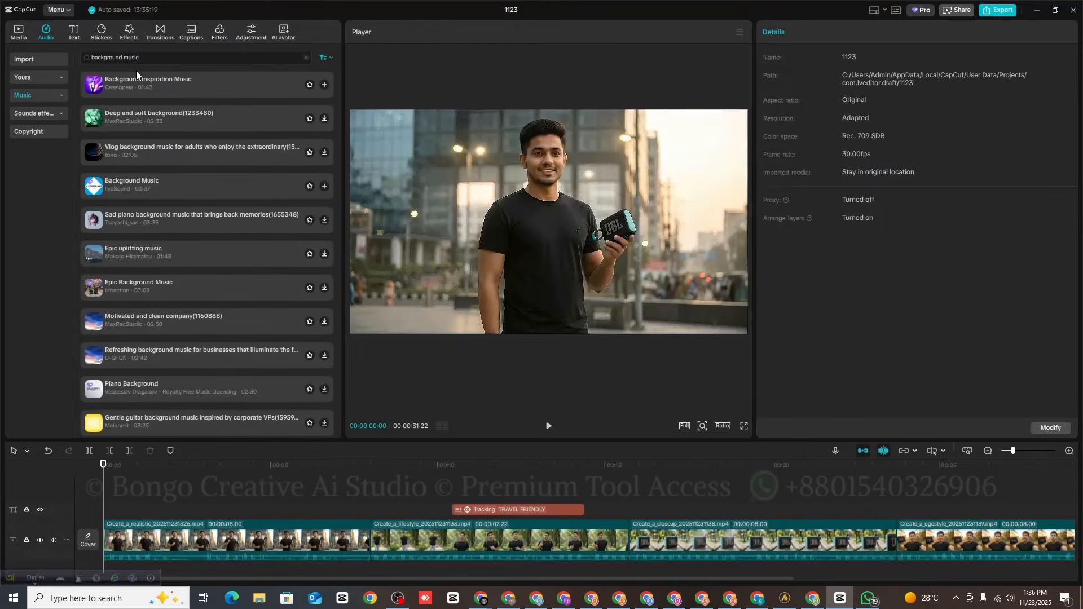
# - Preview Background Inspiration Music, add it beneath the clips from the timeline start, and lower its volume to -16.1 dB
pyautogui.click(239, 90)
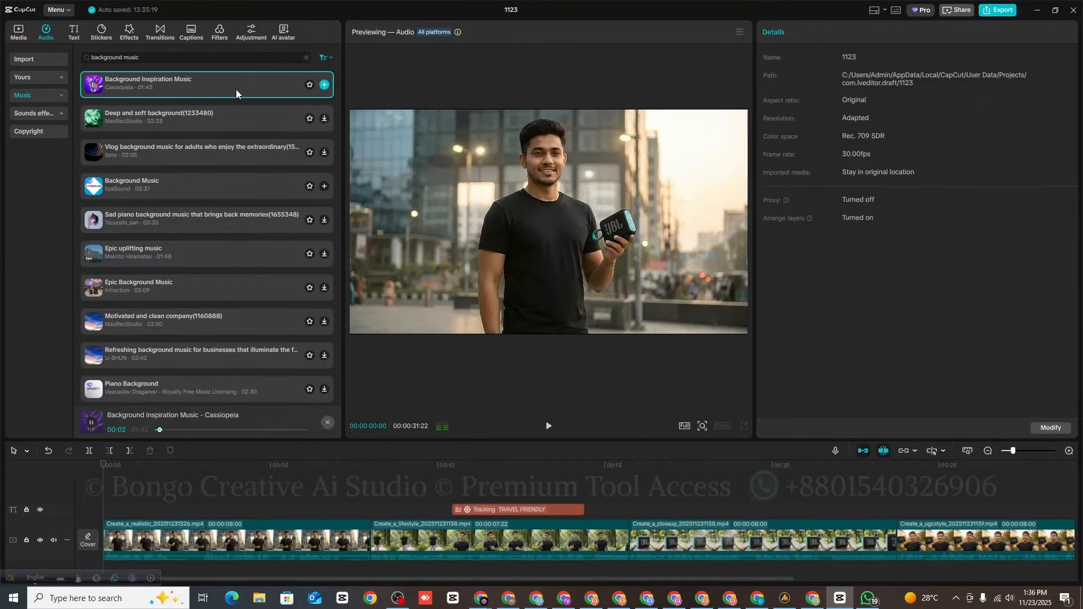
pyautogui.moveTo(235, 89); pyautogui.dragTo(99, 566)
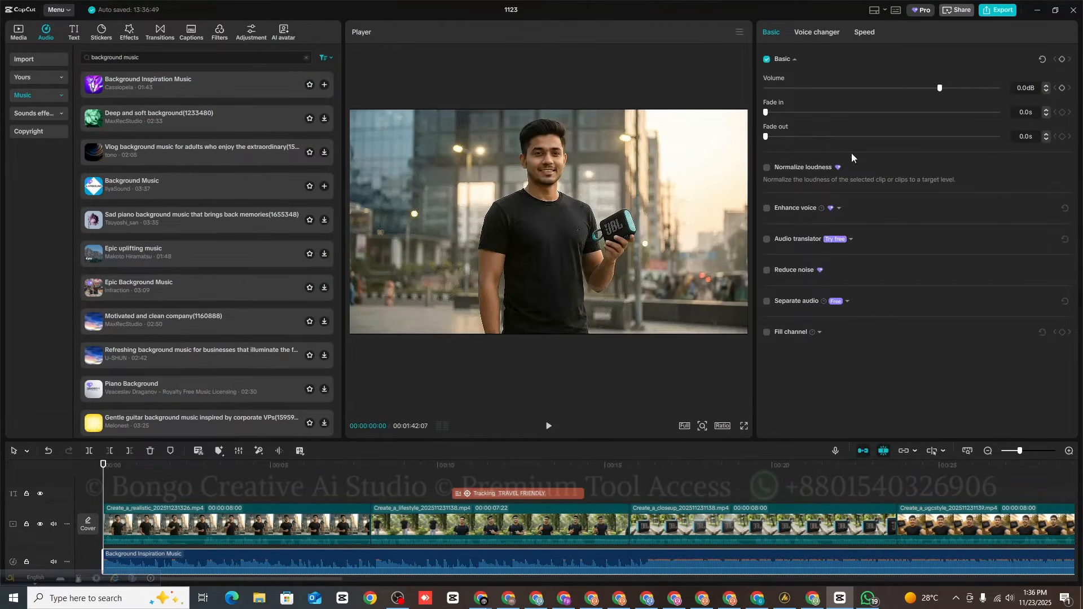
pyautogui.moveTo(939, 90); pyautogui.dragTo(890, 99)
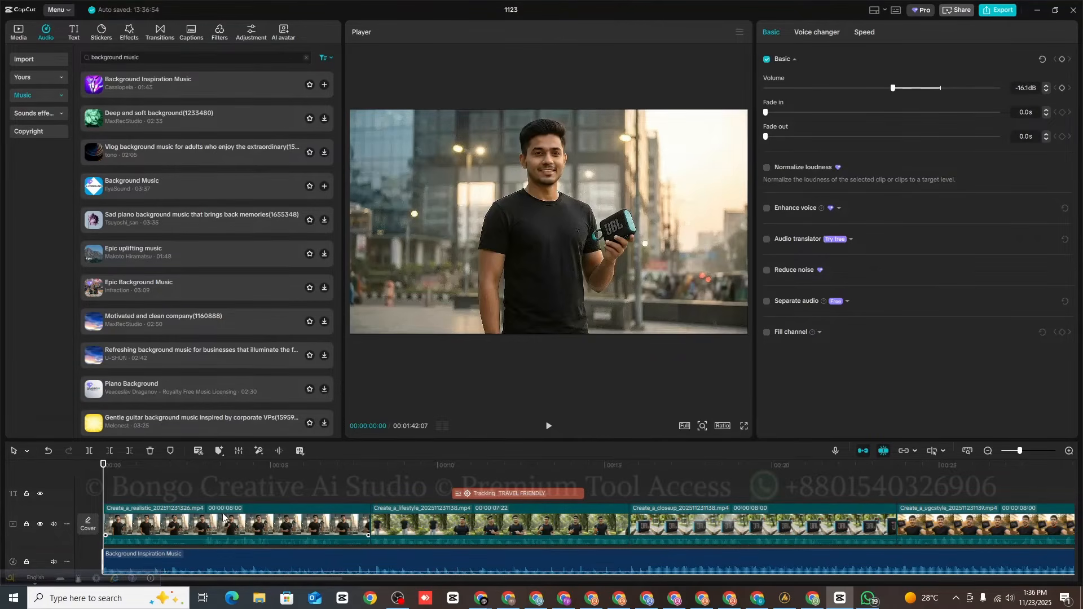
# - Play the video from the beginning with the background music and stop in the closeup clip at 00:00:19:14
pyautogui.click(200, 488)
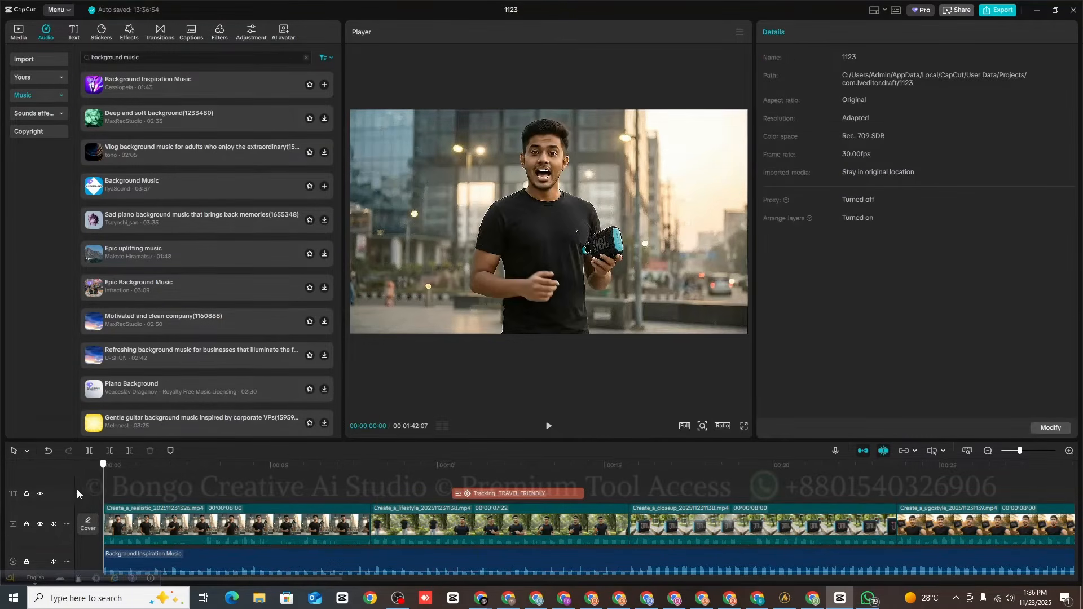
pyautogui.click(547, 426)
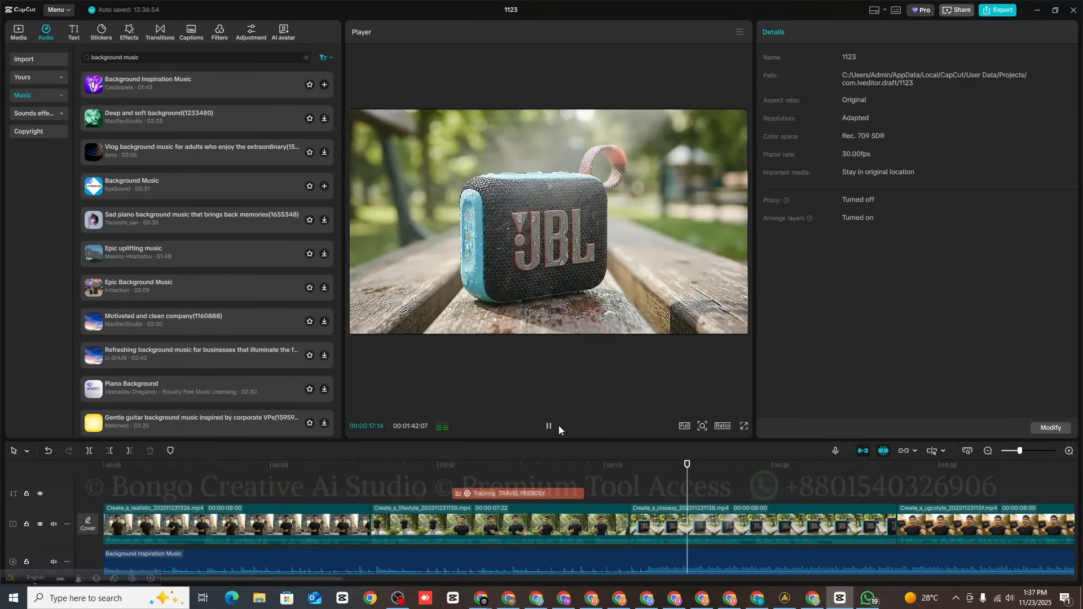
pyautogui.click(549, 426)
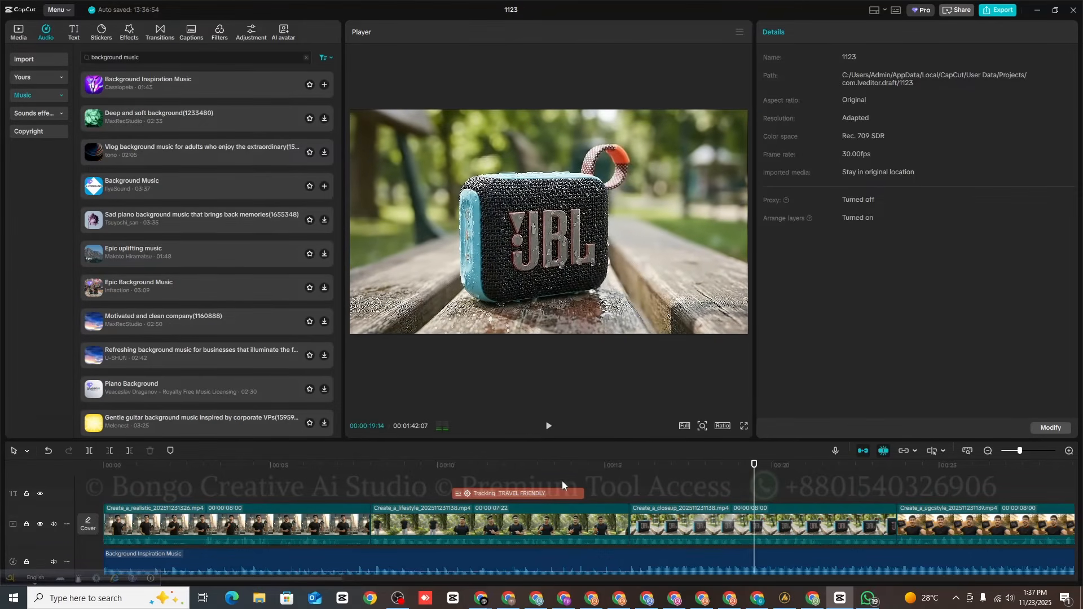
# - Paste a copy of the TRAVEL FRIENDLY callout over the closeup clip at 00:00:19:14 and shift it slightly earlier
pyautogui.click(567, 494)
pyautogui.hotkey('ctrl', 'c')
pyautogui.hotkey('ctrl', 'v')
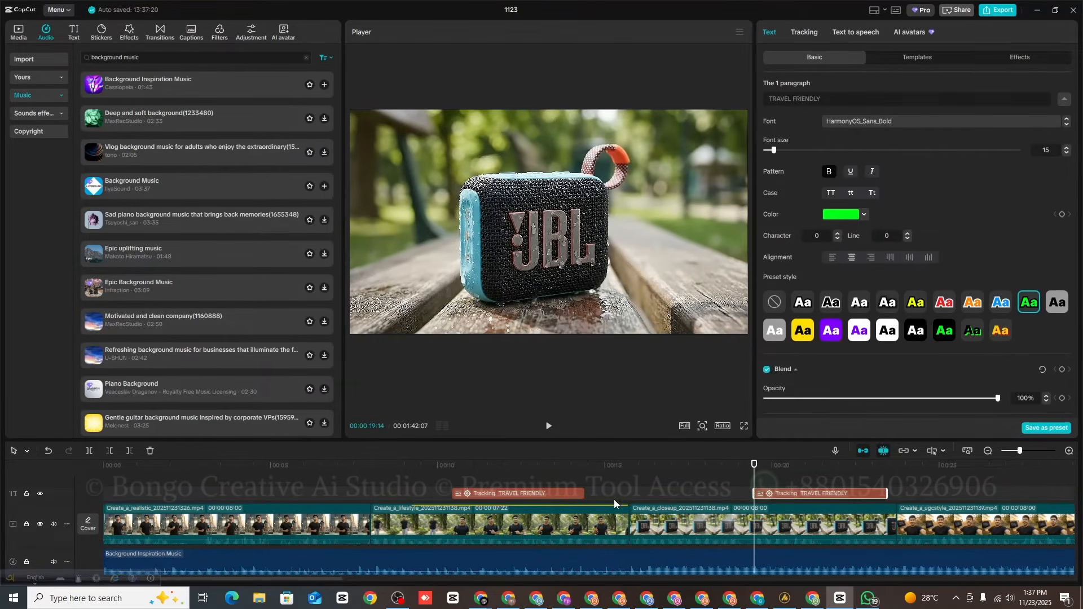
pyautogui.moveTo(790, 498)
pyautogui.mouseDown()
pyautogui.moveTo(778, 497)
pyautogui.moveTo(786, 495)
pyautogui.mouseUp()
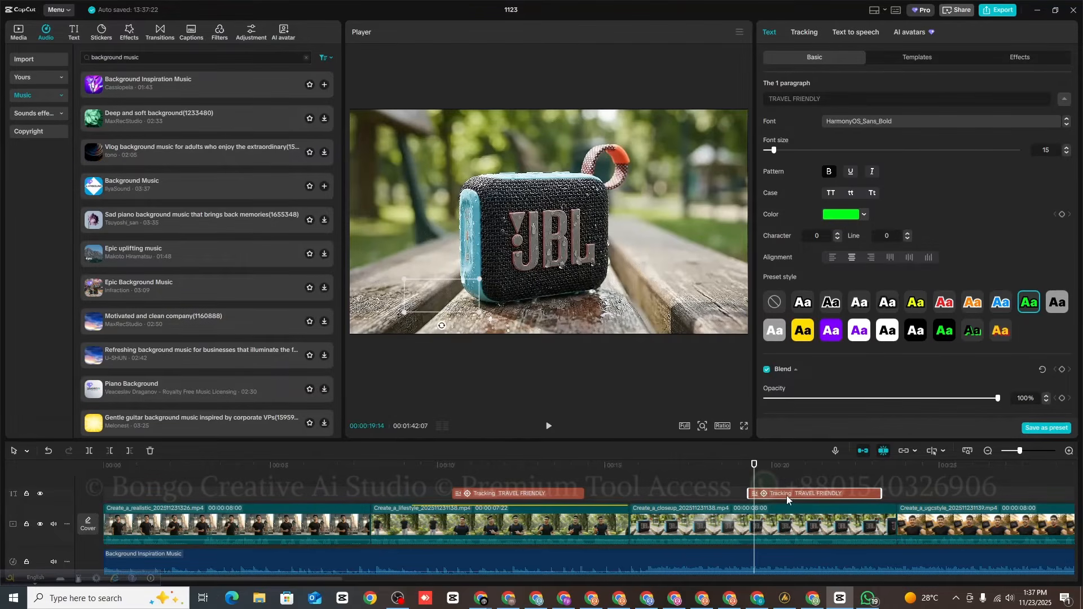
# - Remove tracking from the copied callout, place it pointing at the speaker's upper-left corner, and change its text to WATER RESISTENT
pyautogui.click(806, 32)
pyautogui.click(784, 92)
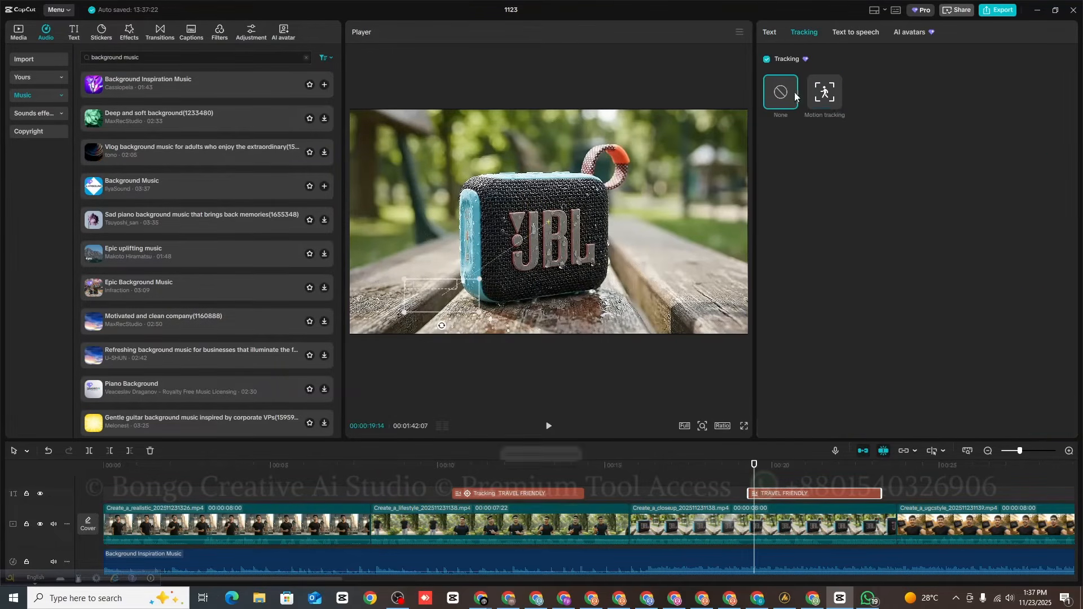
pyautogui.click(821, 100)
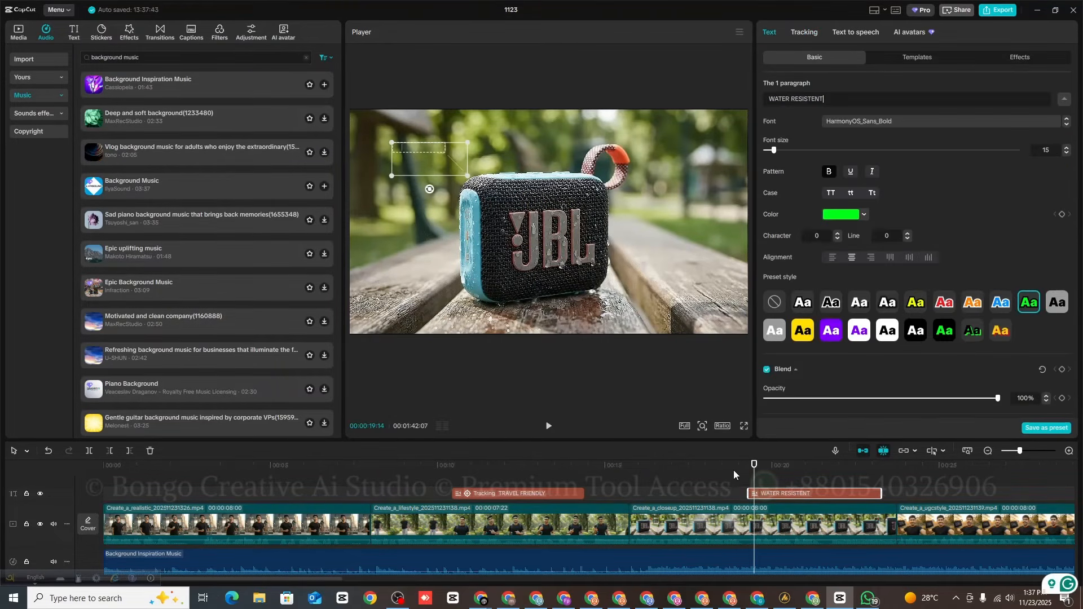
# - Play the closeup clip through the WATER RESISTENT callout to check its text, placement and timing
pyautogui.click(743, 480)
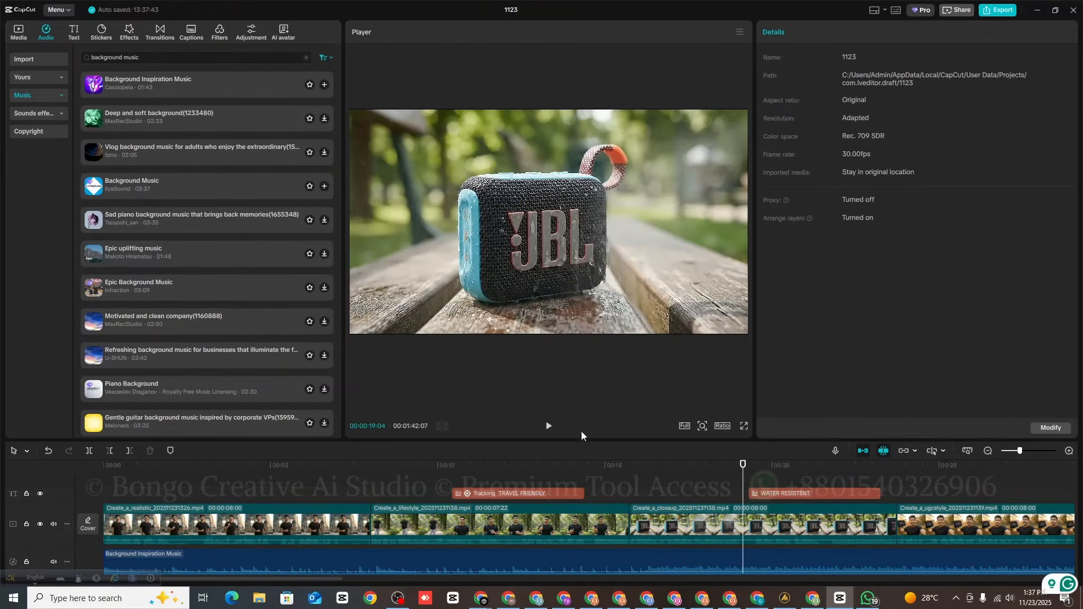
pyautogui.click(548, 426)
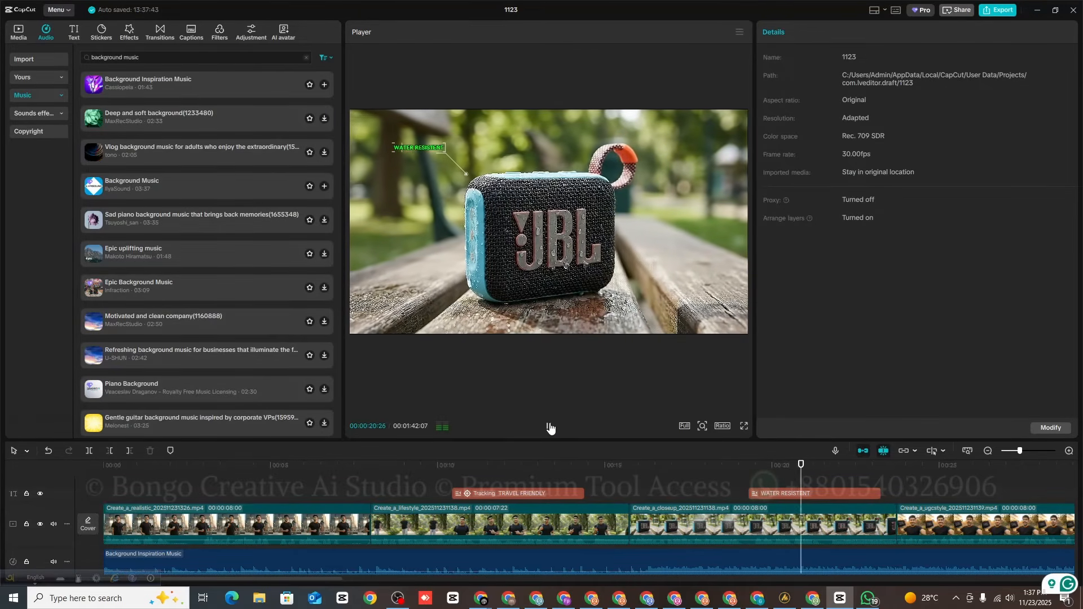
pyautogui.click(404, 167)
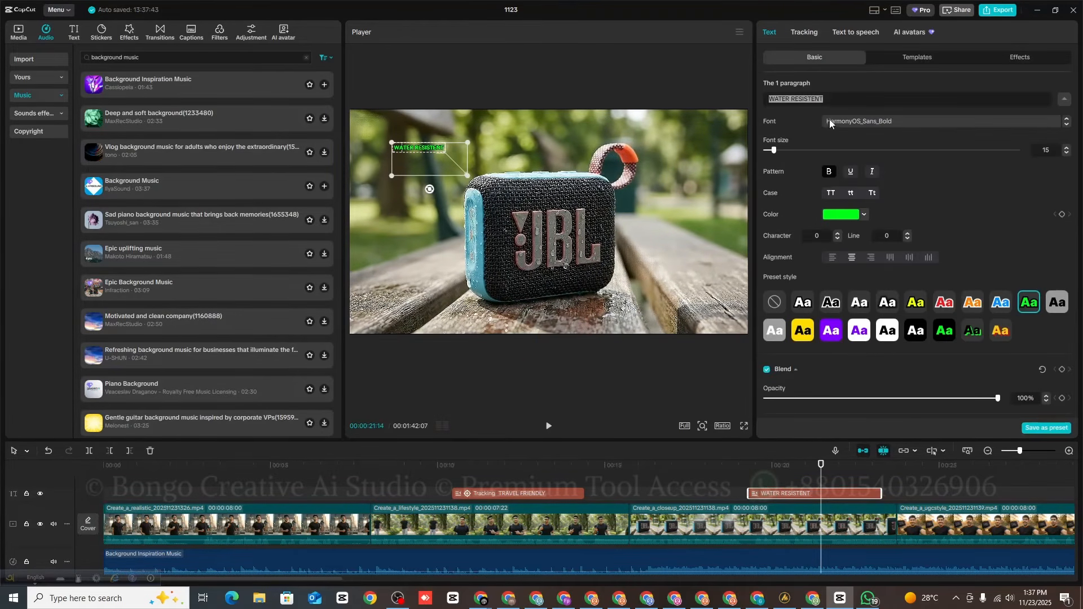
pyautogui.click(548, 429)
pyautogui.click(547, 429)
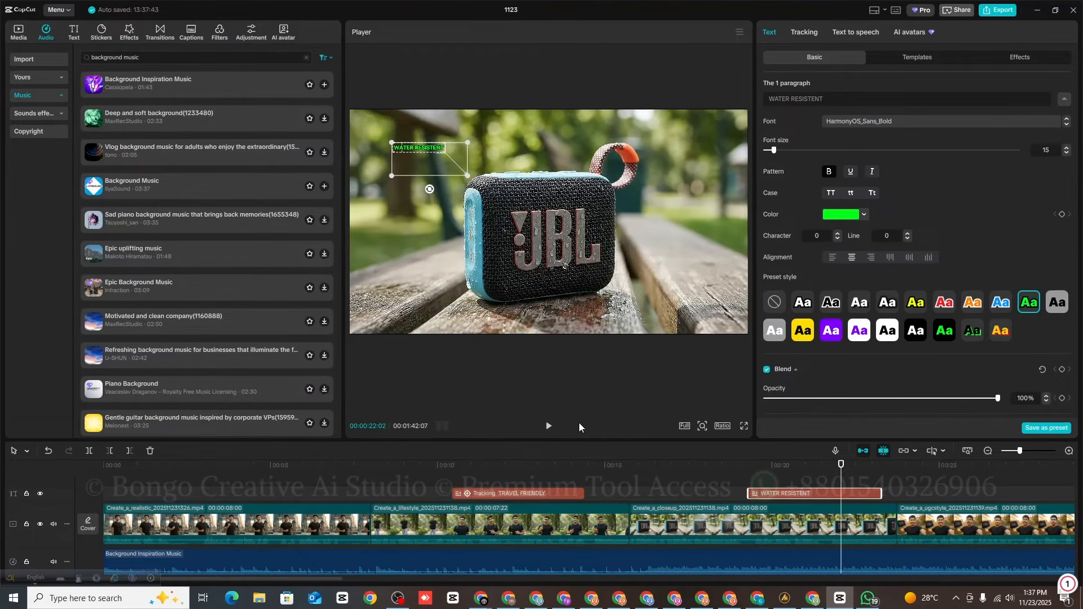
pyautogui.click(726, 483)
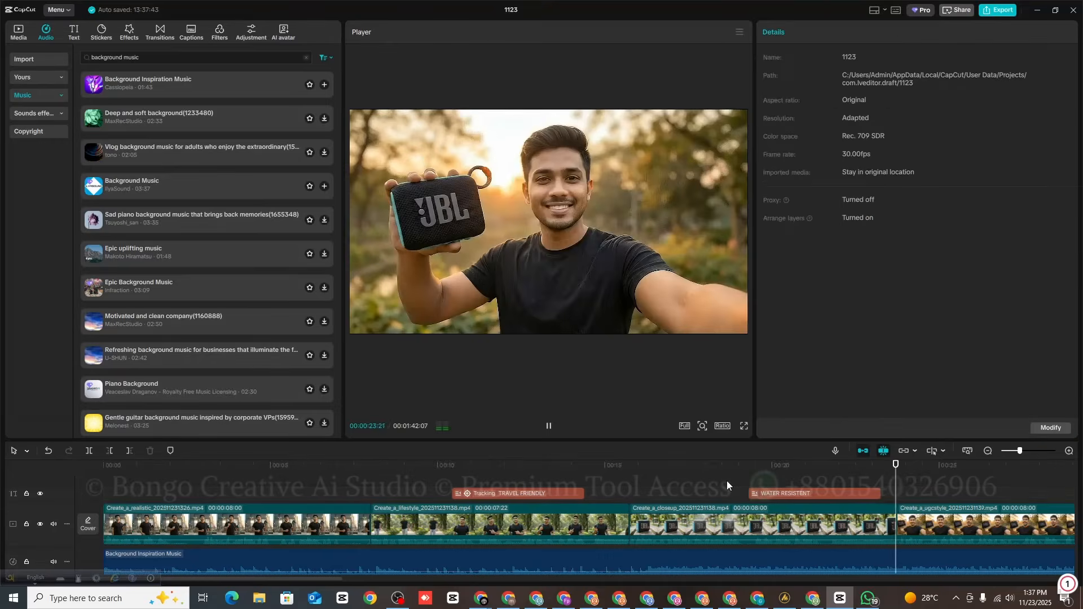
# - Replay the closeup clip's ending and trim the end of the WATER RESISTENT callout to about 00:00:21
pyautogui.click(550, 427)
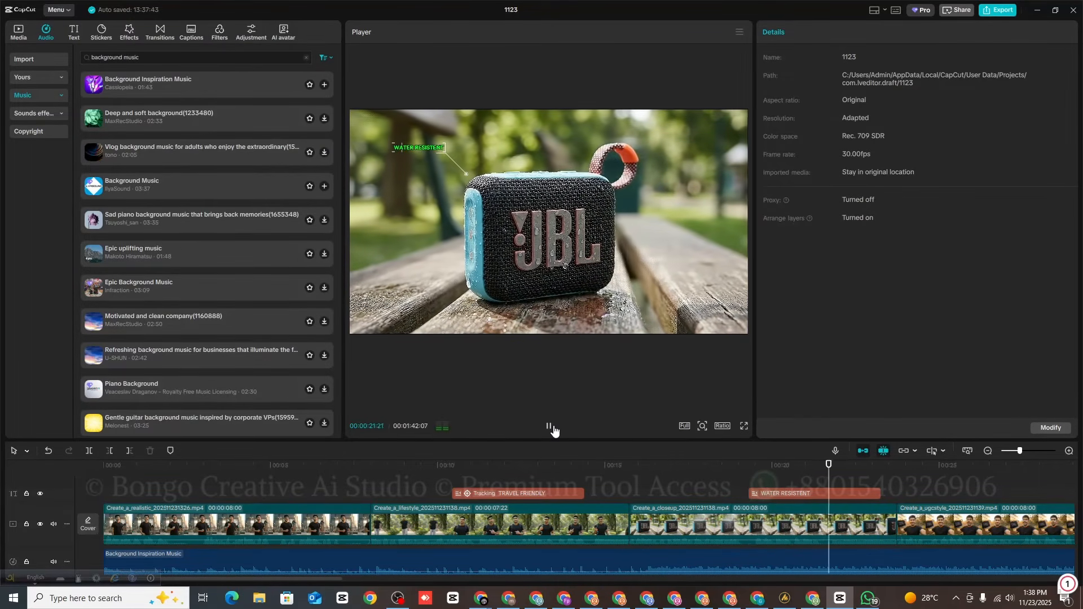
pyautogui.click(551, 428)
pyautogui.click(551, 426)
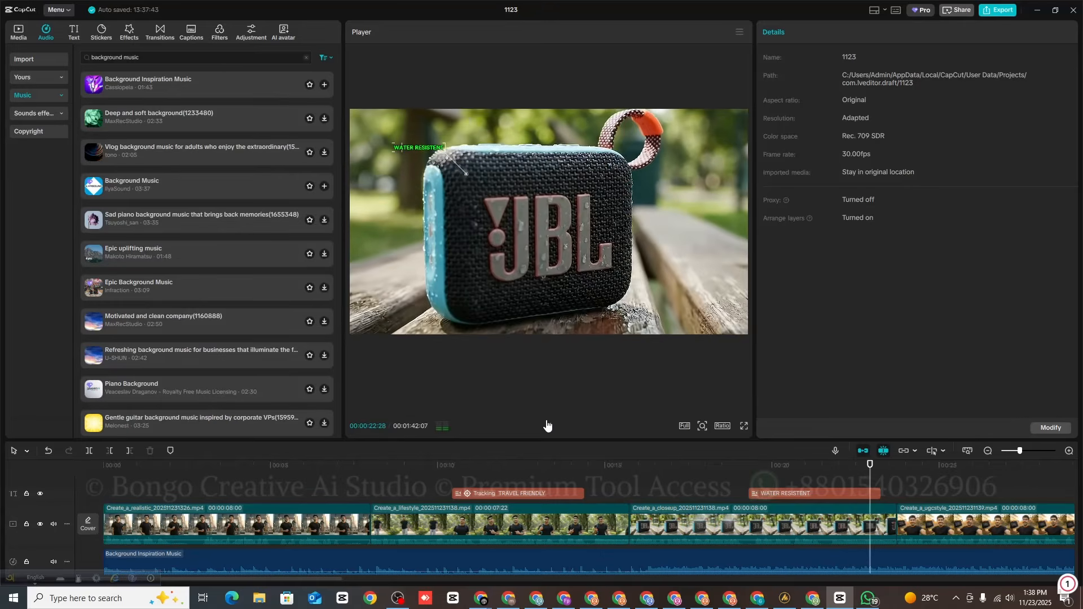
pyautogui.click(877, 496)
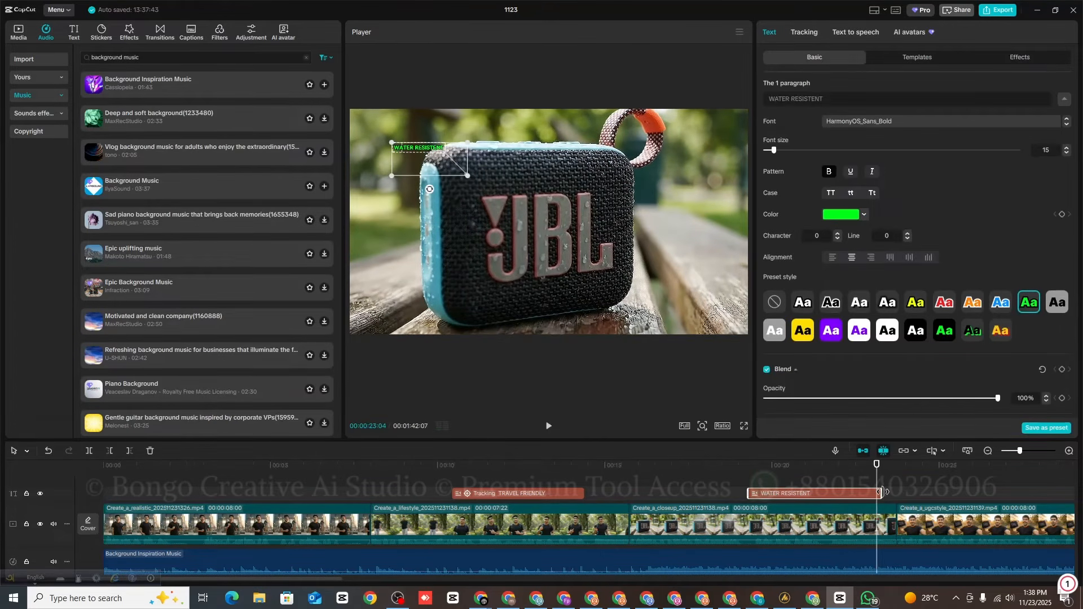
pyautogui.moveTo(883, 492); pyautogui.dragTo(818, 491)
# - Review the lifestyle and closeup clips with their callouts, then play the ugcstyle clip and stop at 00:00:28:28
pyautogui.click(741, 480)
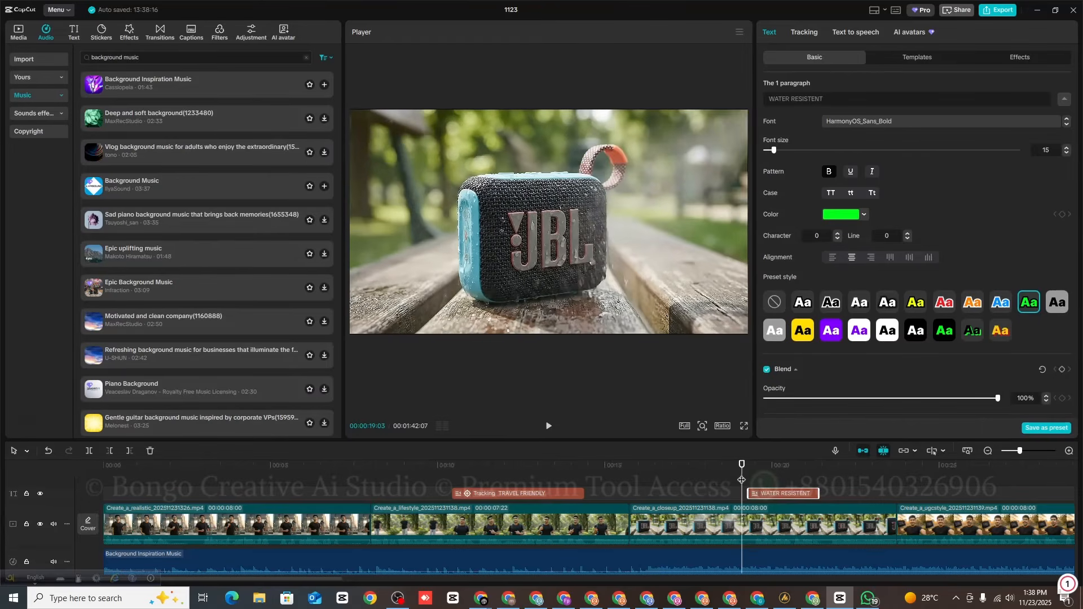
pyautogui.moveTo(741, 479); pyautogui.dragTo(616, 492)
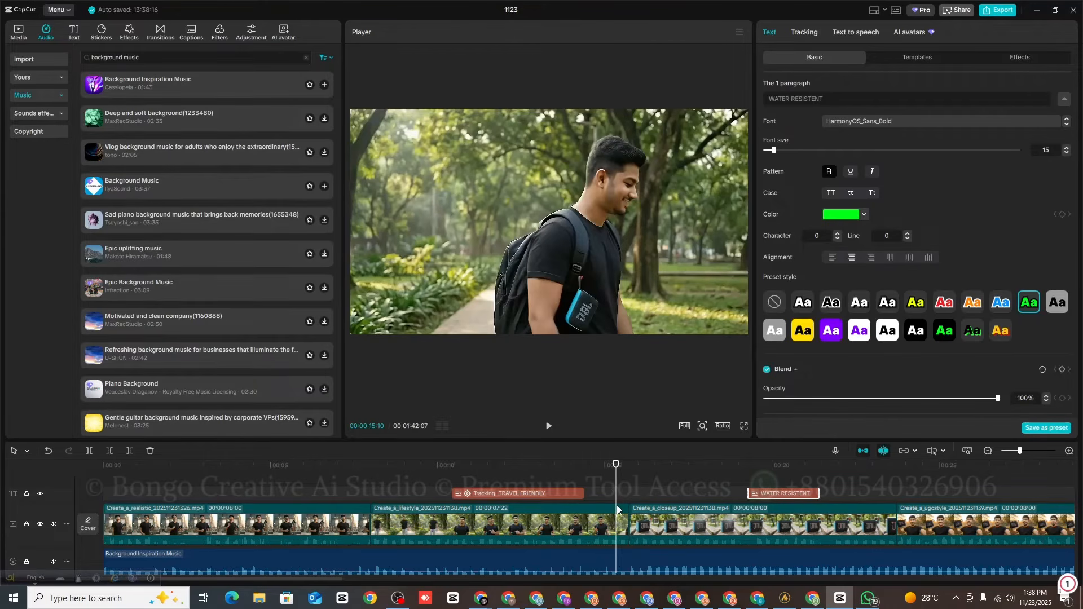
pyautogui.moveTo(614, 481); pyautogui.dragTo(878, 494)
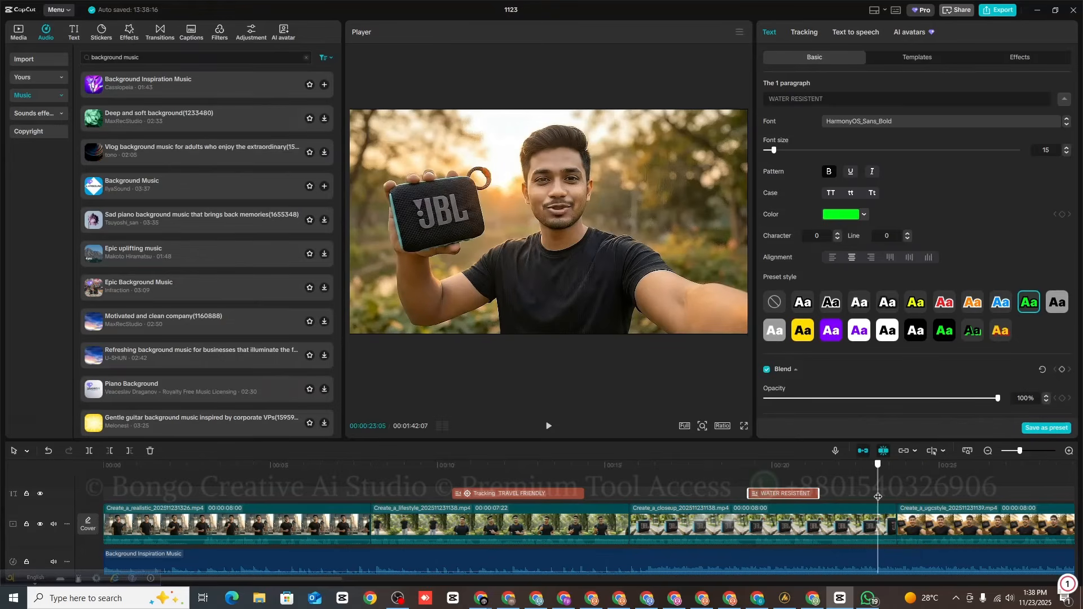
pyautogui.moveTo(335, 578); pyautogui.dragTo(410, 581)
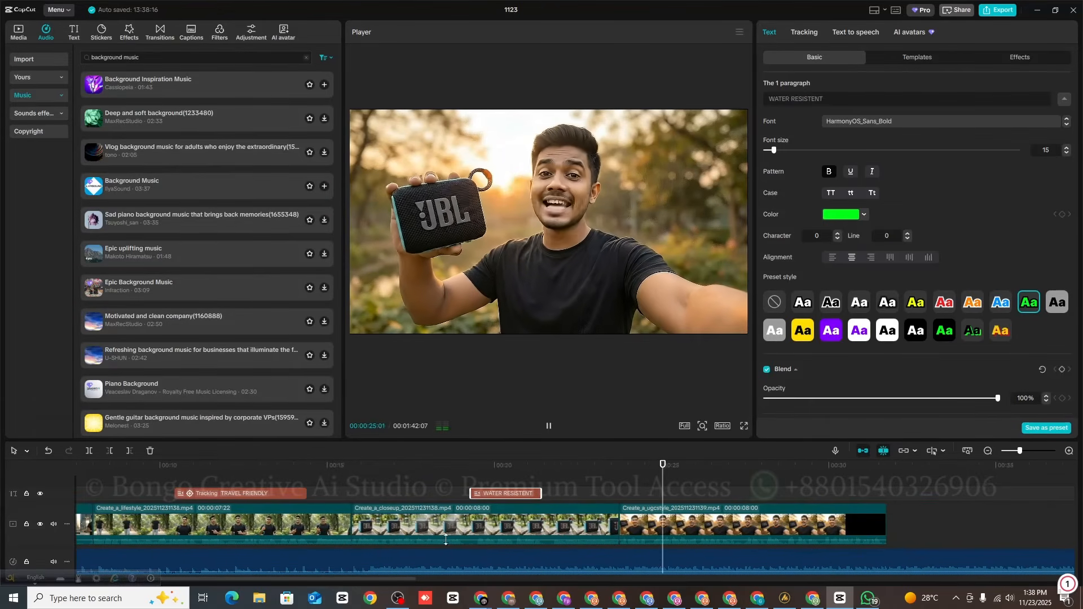
pyautogui.click(551, 429)
pyautogui.moveTo(894, 481); pyautogui.dragTo(791, 495)
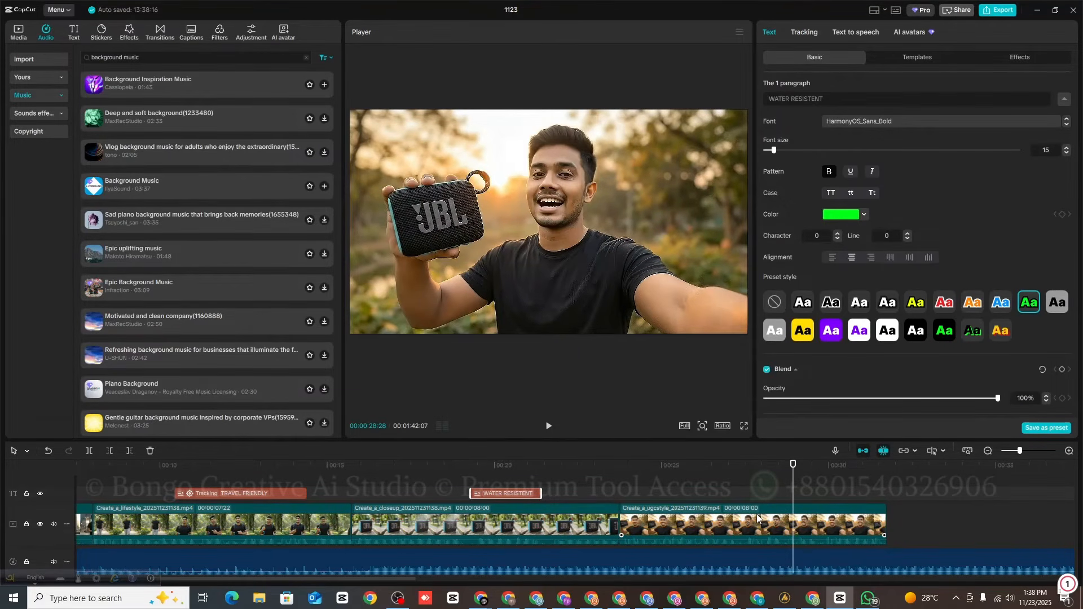
# - Lower the ugcstyle clip's color temperature to -4
pyautogui.click(757, 519)
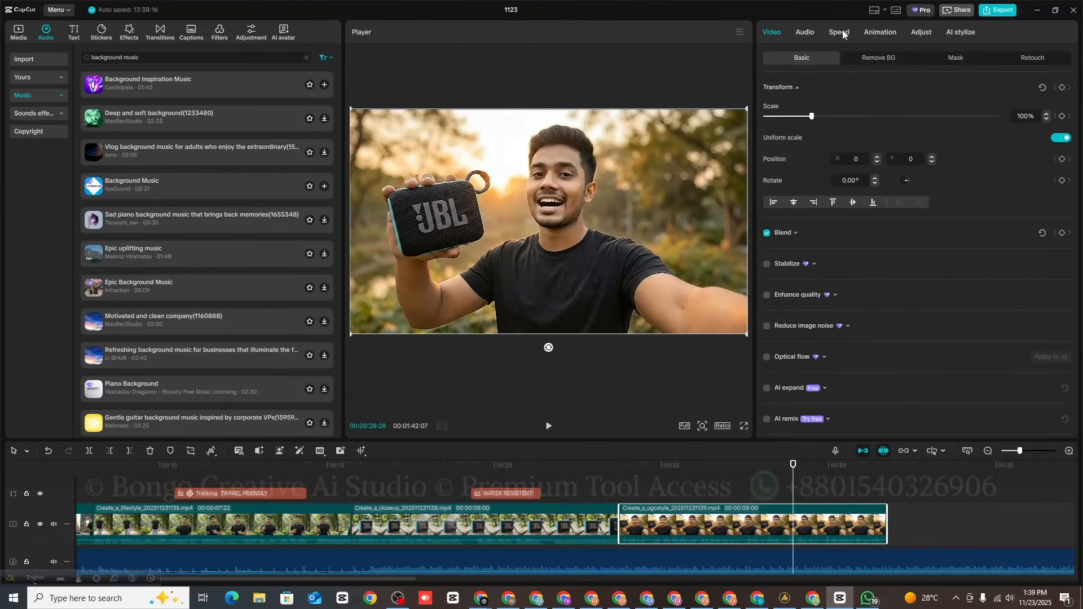
pyautogui.click(919, 32)
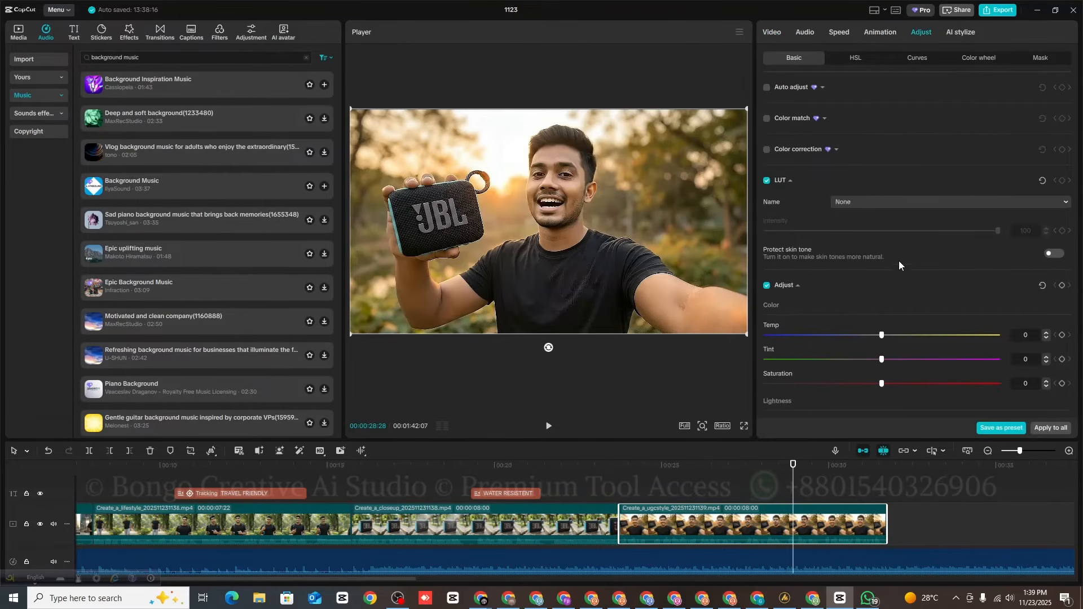
pyautogui.scroll(-3, 894, 264)
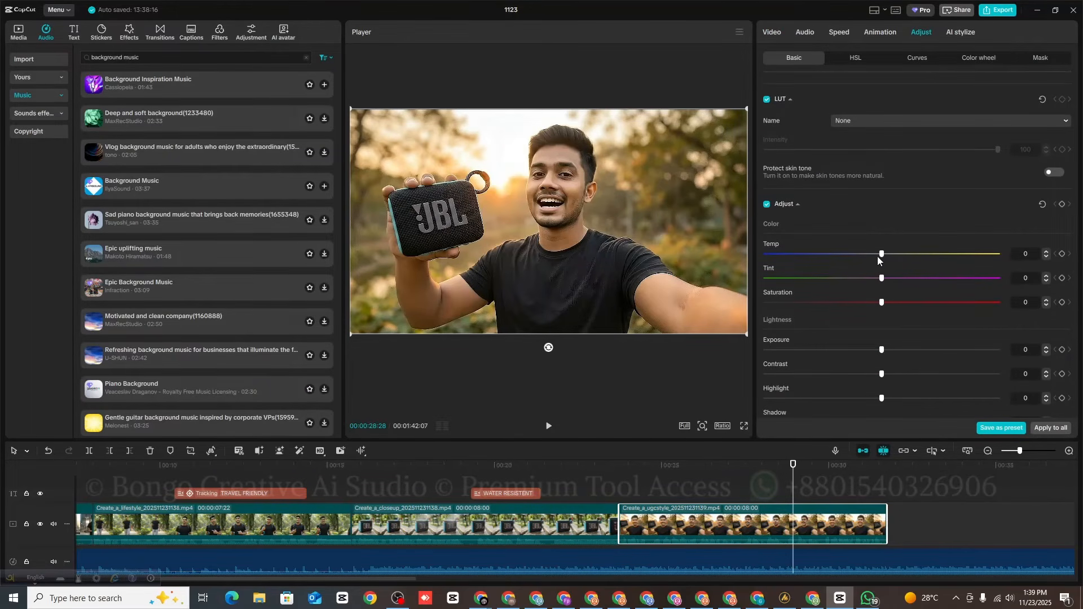
pyautogui.moveTo(877, 257); pyautogui.dragTo(845, 260)
pyautogui.click(879, 255)
pyautogui.click(873, 253)
# - Raise the ugcstyle clip's saturation to 3 and exposure to 4, leaving contrast at 0
pyautogui.moveTo(893, 305)
pyautogui.mouseDown()
pyautogui.moveTo(881, 290)
pyautogui.moveTo(890, 290)
pyautogui.mouseUp()
pyautogui.scroll(-1, 888, 299)
pyautogui.click(891, 288)
pyautogui.moveTo(887, 290)
pyautogui.mouseDown()
pyautogui.moveTo(864, 290)
pyautogui.moveTo(884, 289)
pyautogui.mouseUp()
pyautogui.scroll(-1, 887, 307)
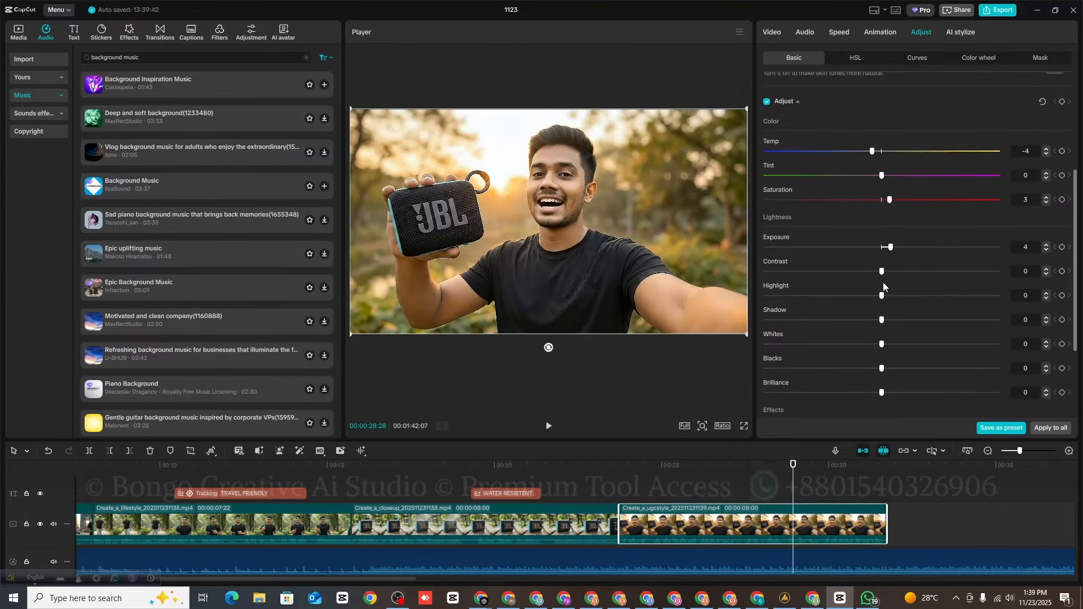
pyautogui.moveTo(871, 272); pyautogui.dragTo(882, 274)
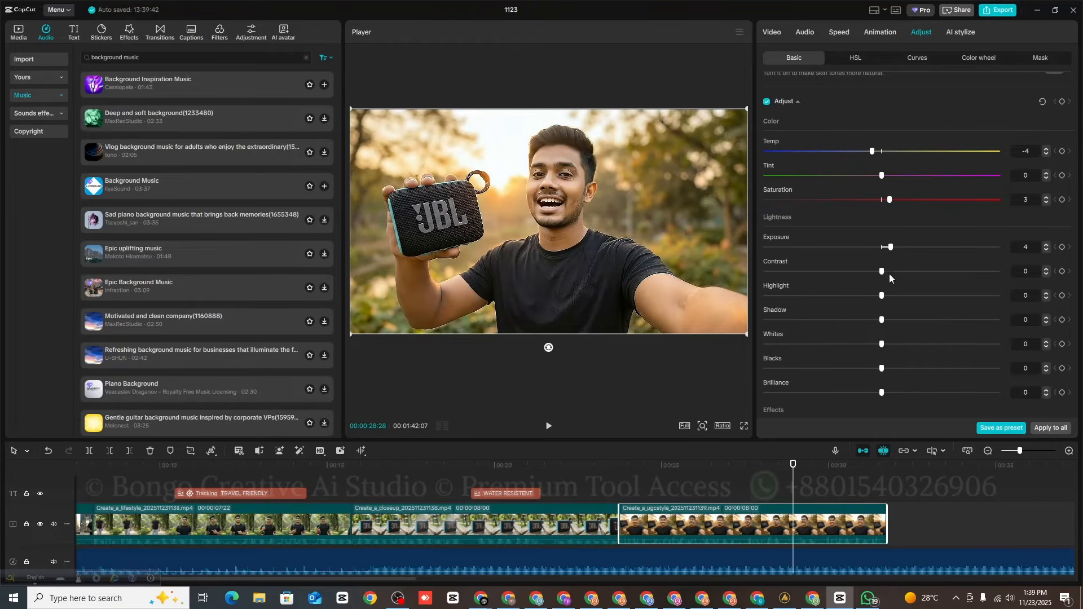
pyautogui.scroll(-1, 883, 278)
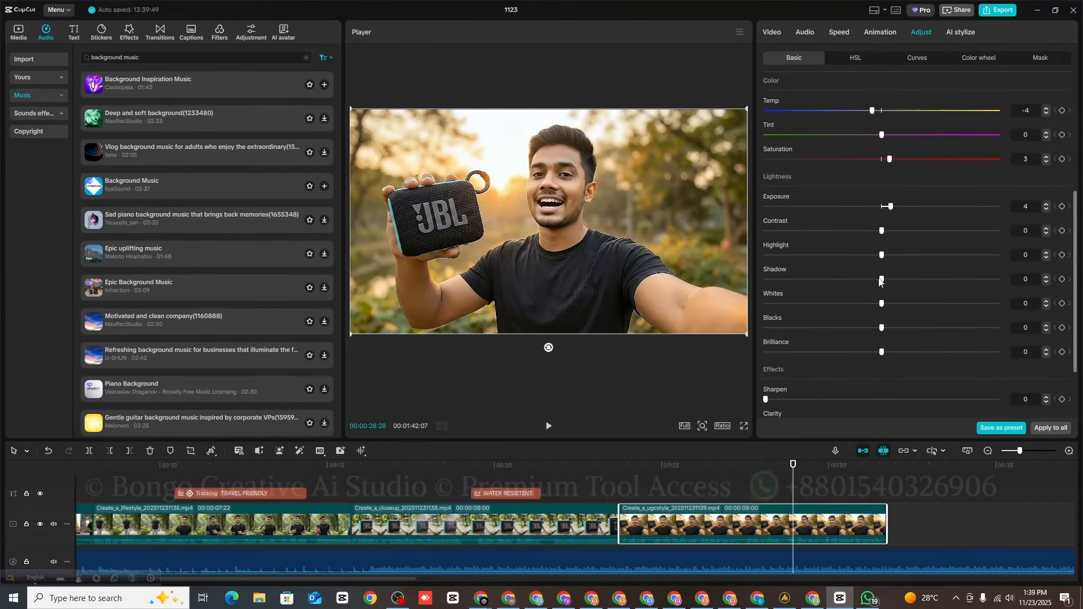
pyautogui.scroll(-2, 877, 282)
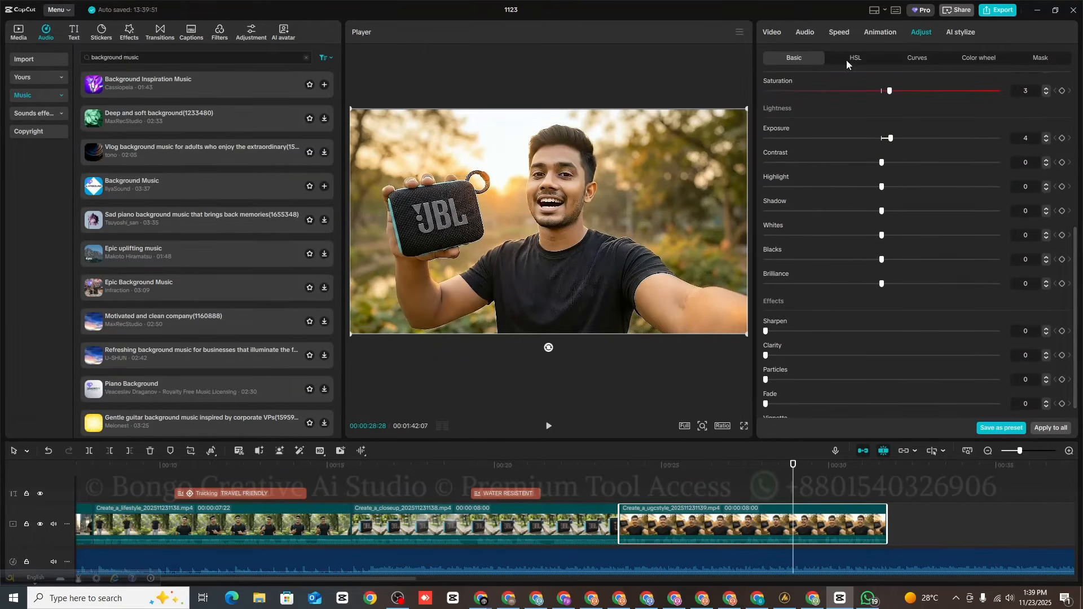
# - Select all four video clips, enable Color correction on them with intensity 4, and check the opening clip at 00:00:02:00
pyautogui.moveTo(918, 530); pyautogui.dragTo(138, 532)
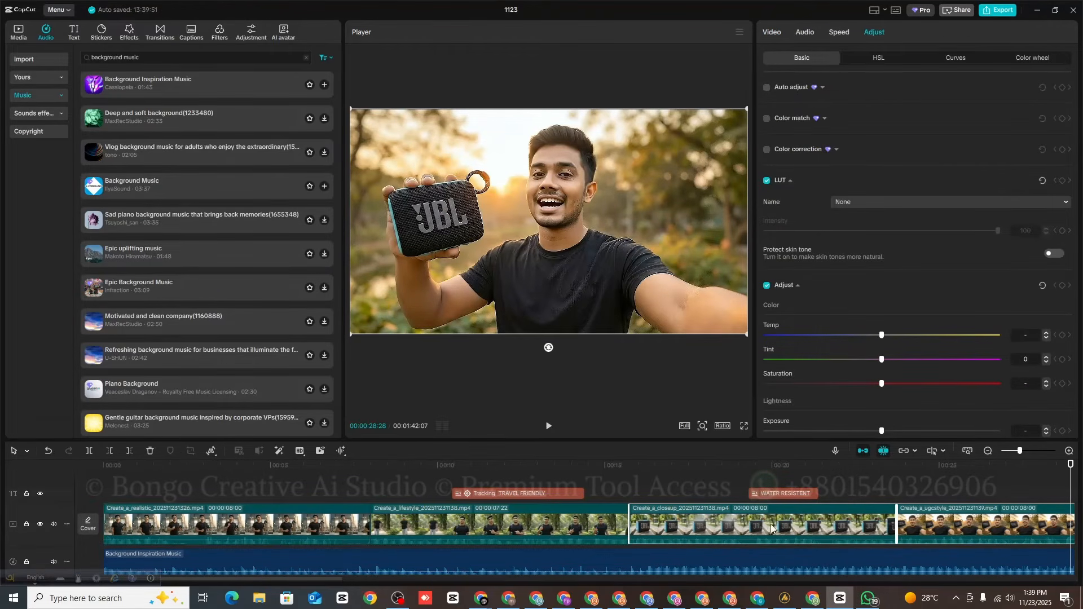
pyautogui.click(928, 539)
pyautogui.keyDown('ctrl'); pyautogui.click(889, 533); pyautogui.keyUp('ctrl')
pyautogui.keyDown('ctrl'); pyautogui.click(466, 531); pyautogui.keyUp('ctrl')
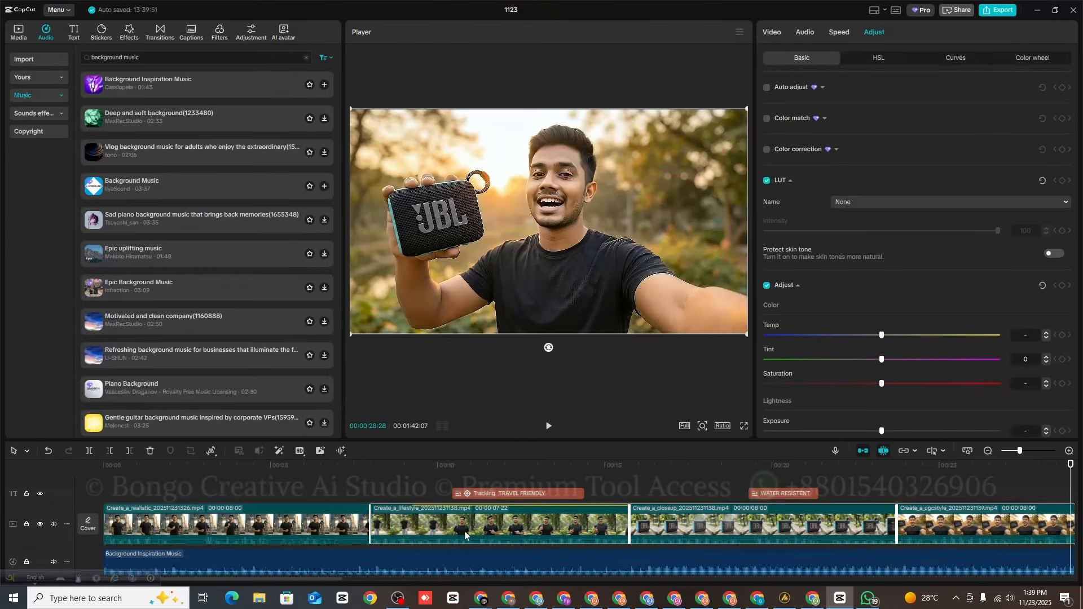
pyautogui.keyDown('ctrl'); pyautogui.click(276, 529); pyautogui.keyUp('ctrl')
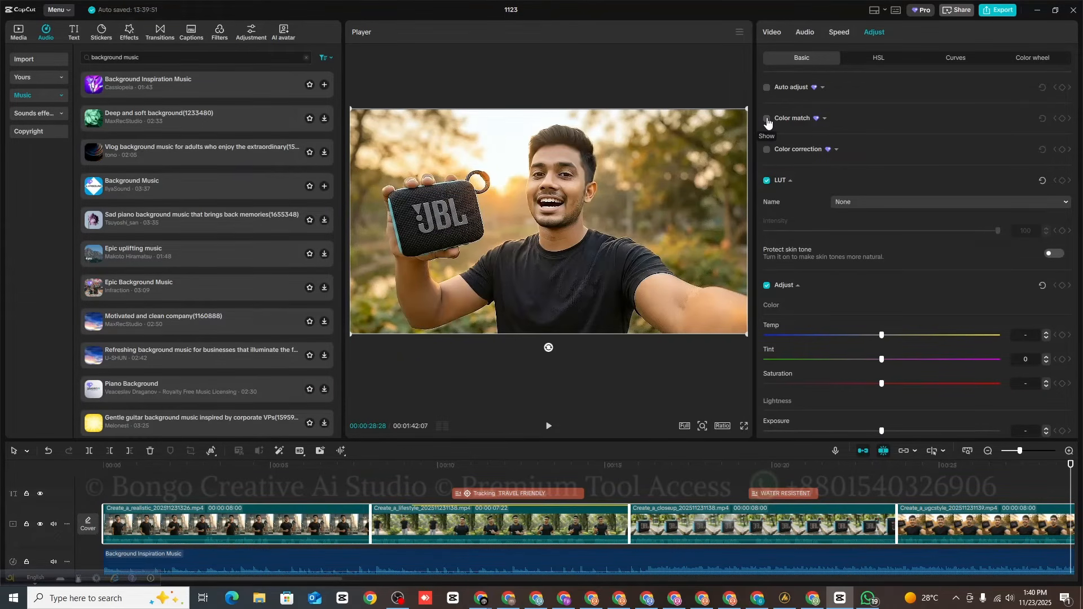
pyautogui.click(767, 151)
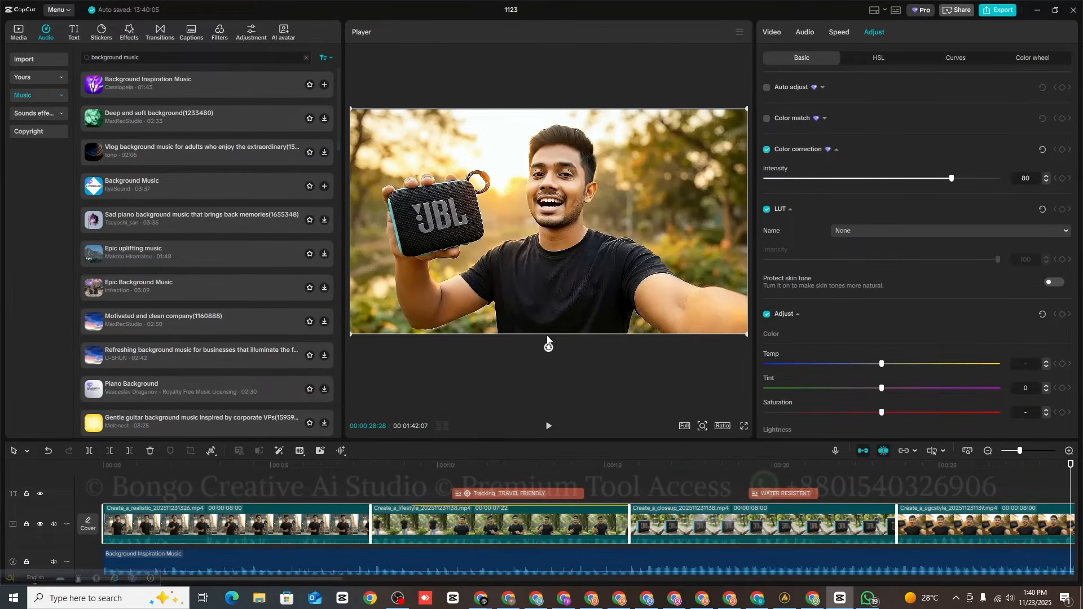
pyautogui.moveTo(952, 182); pyautogui.dragTo(763, 180)
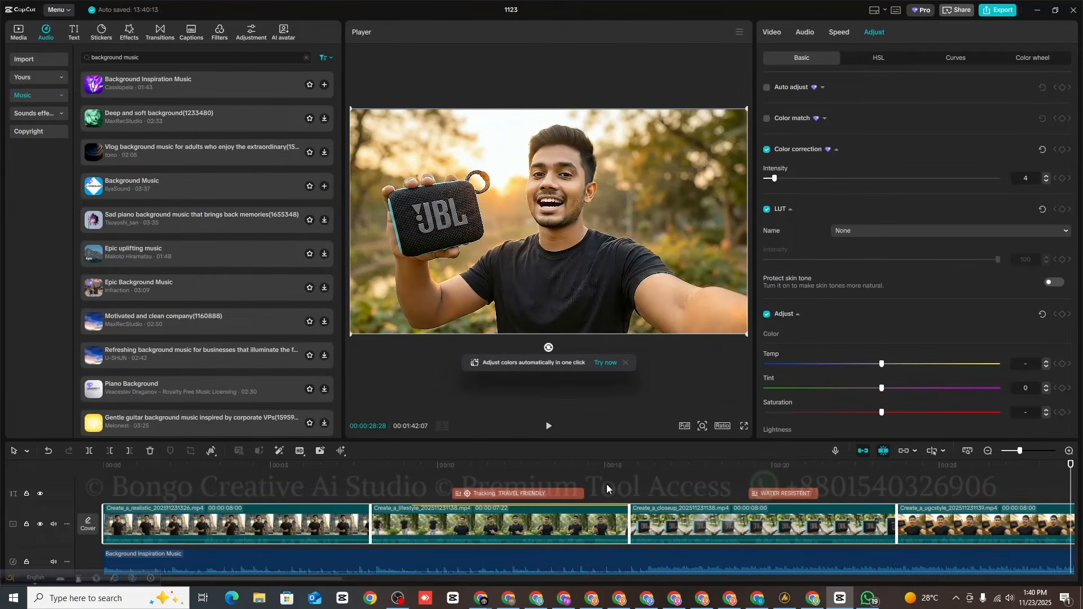
pyautogui.moveTo(605, 480); pyautogui.dragTo(170, 485)
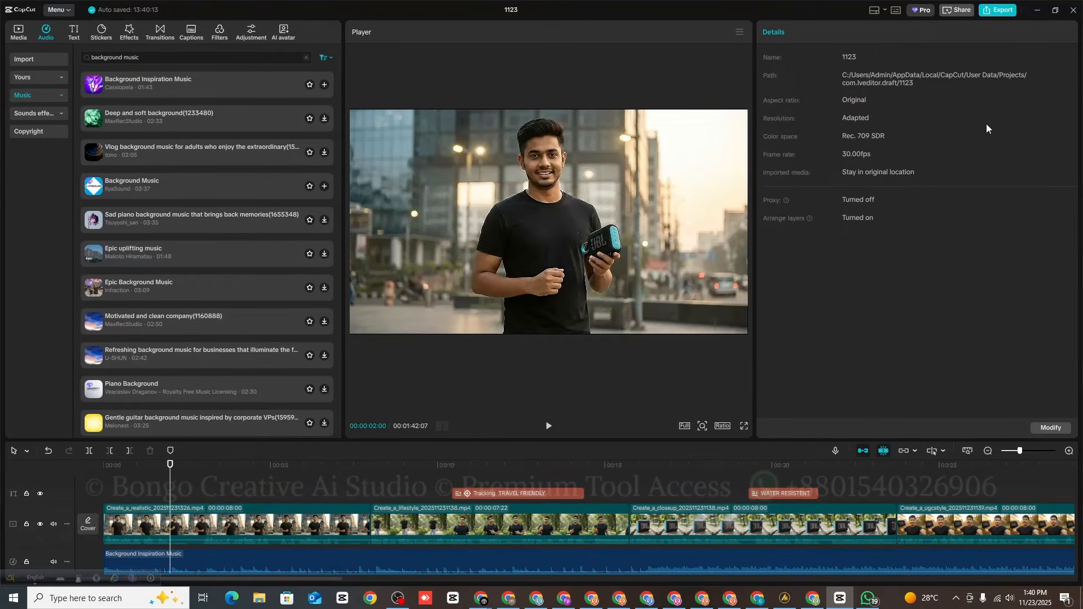
# - Switch to the ChatGPT script conversation in Chrome and look back through the scene-by-scene video and image prompts
pyautogui.click(1037, 10)
pyautogui.scroll(3, 431, 314)
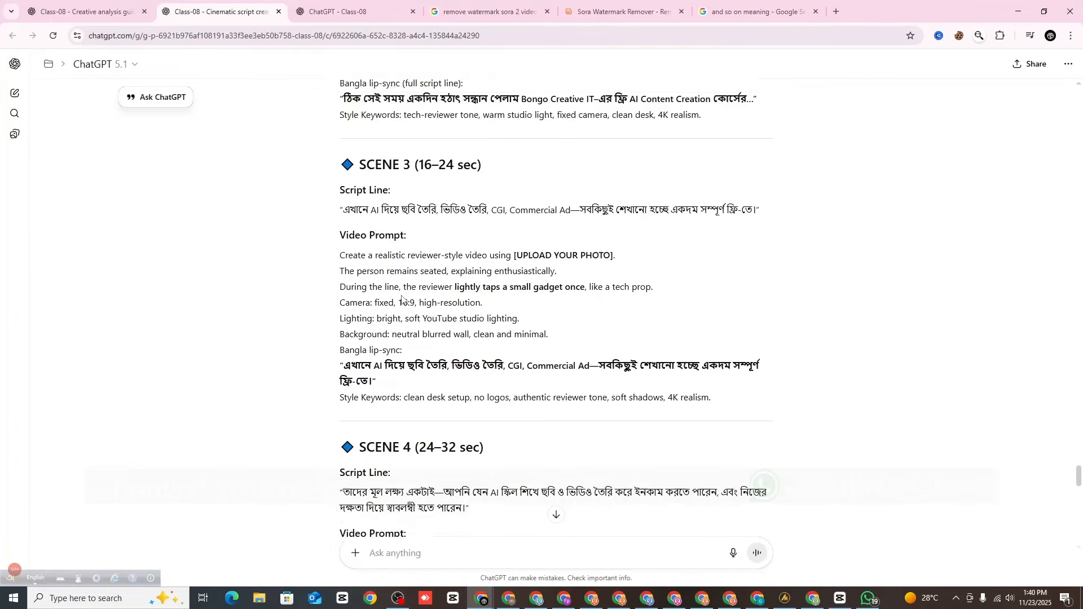
pyautogui.scroll(12, 430, 315)
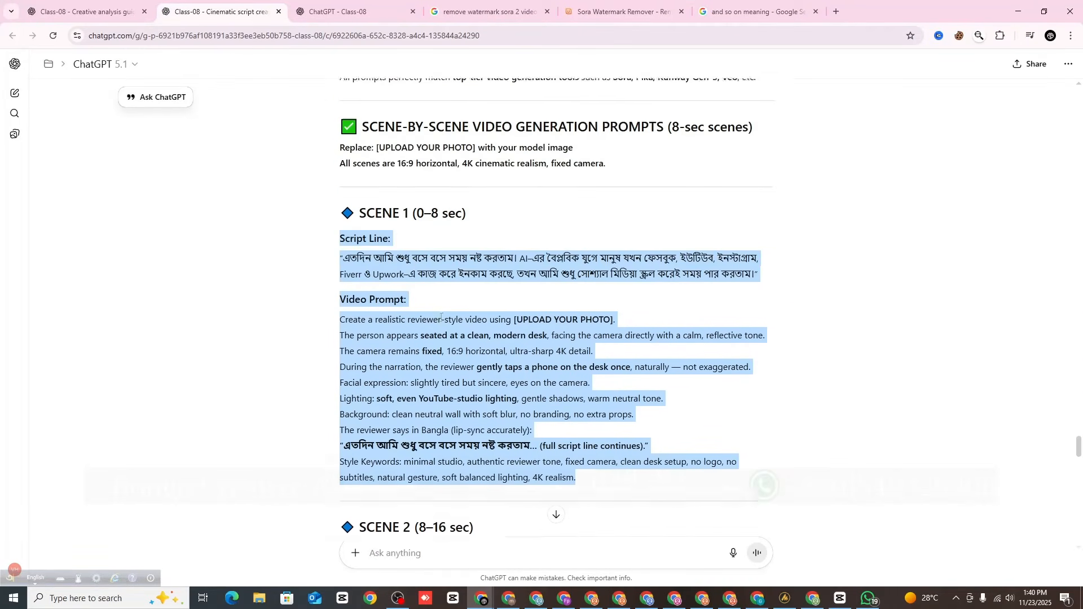
pyautogui.scroll(2, 589, 326)
pyautogui.scroll(6, 591, 339)
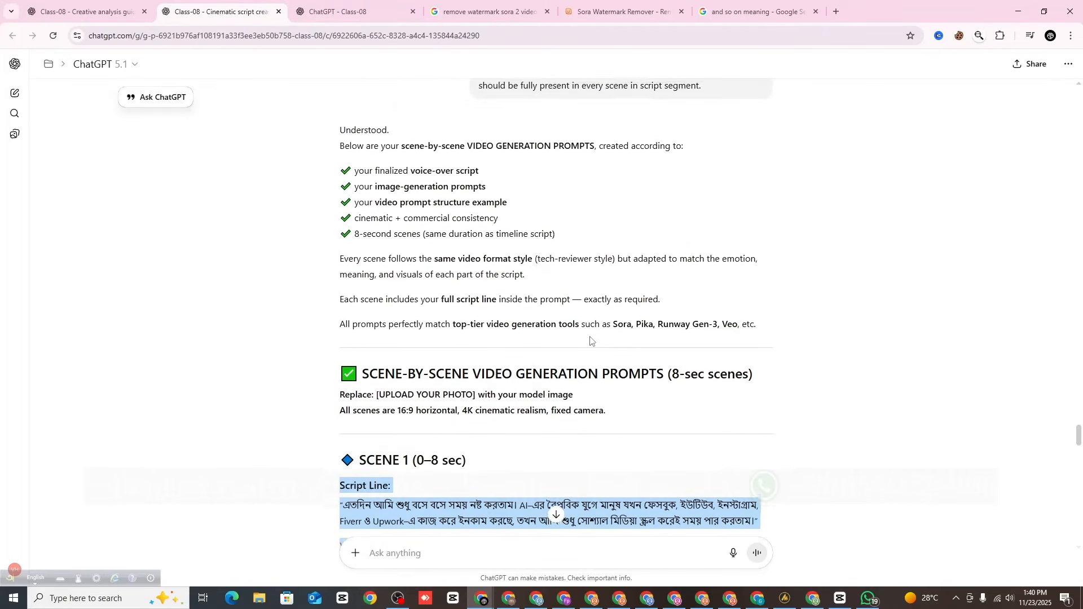
pyautogui.scroll(4, 588, 348)
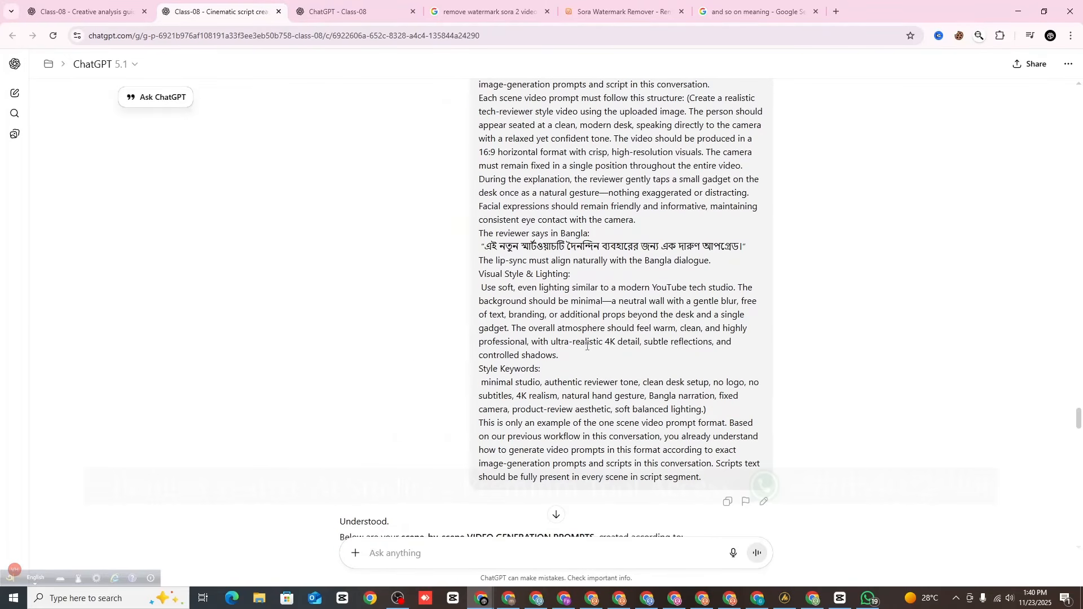
pyautogui.scroll(-3, 584, 345)
pyautogui.scroll(10, 583, 345)
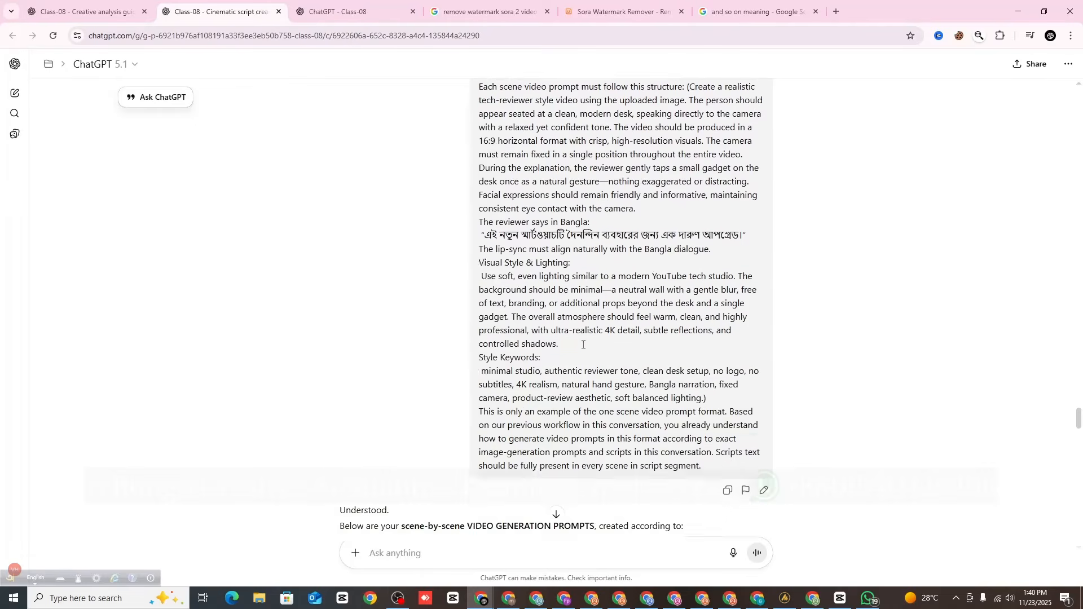
pyautogui.scroll(12, 582, 351)
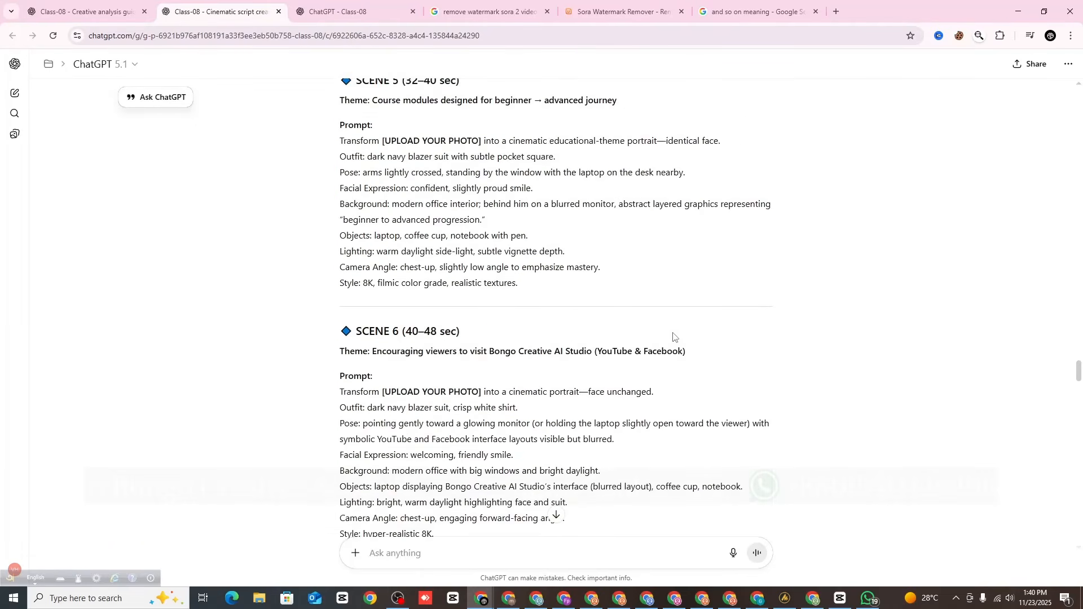
pyautogui.moveTo(1073, 364); pyautogui.dragTo(1038, 216)
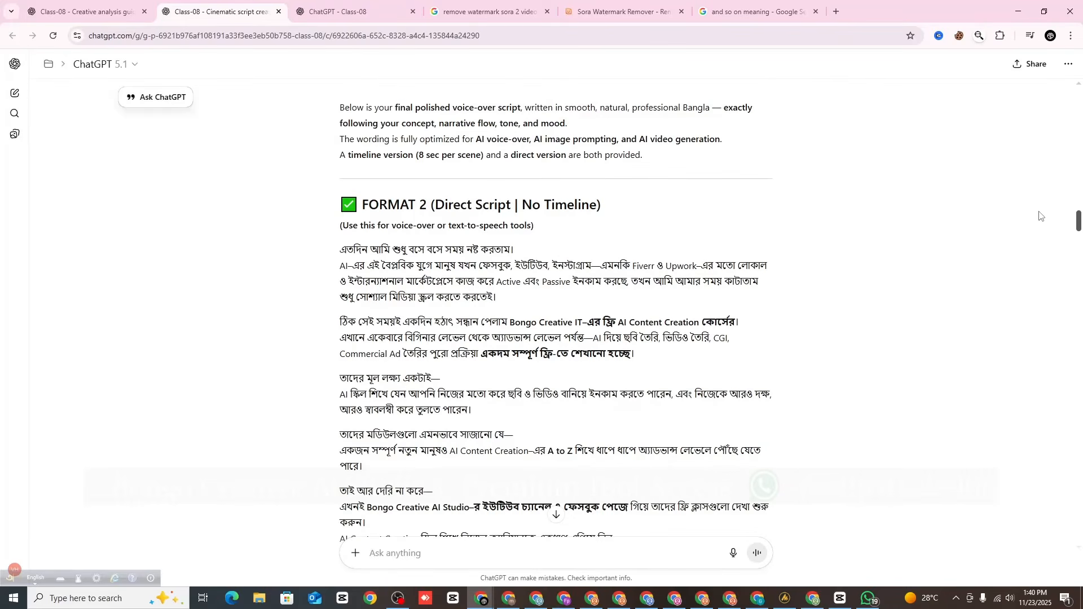
# - Review the 8-second timeline script and the direct script without timeline, reducing the page zoom to 80% and highlighting the script text
pyautogui.scroll(3, 482, 291)
pyautogui.scroll(-4, 480, 295)
pyautogui.scroll(-8, 480, 295)
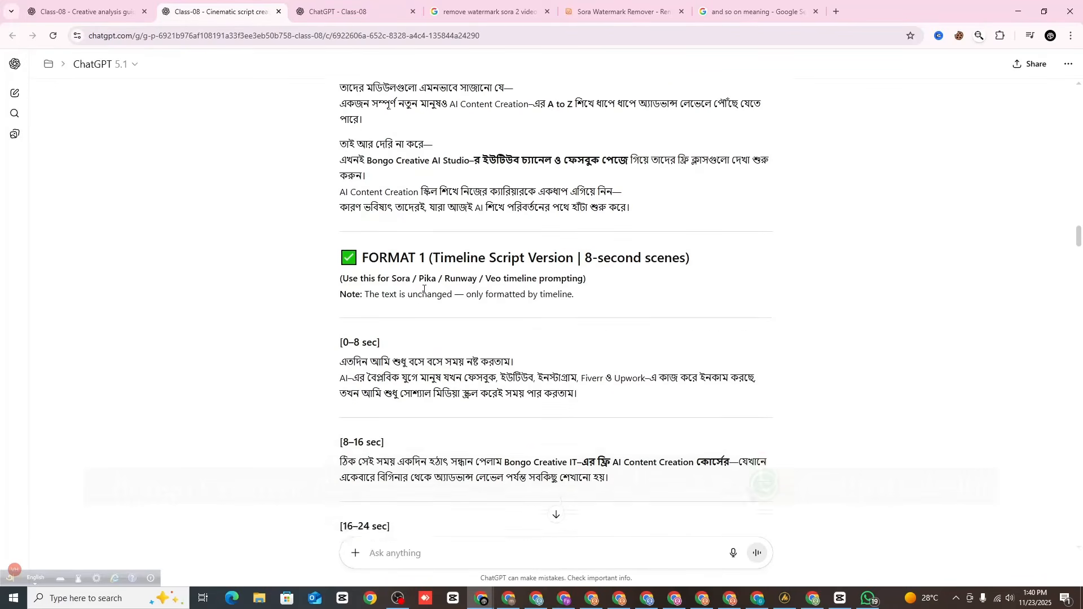
pyautogui.scroll(2, 381, 277)
pyautogui.hotkey('ctrl', '-')
pyautogui.hotkey('ctrl', '-')
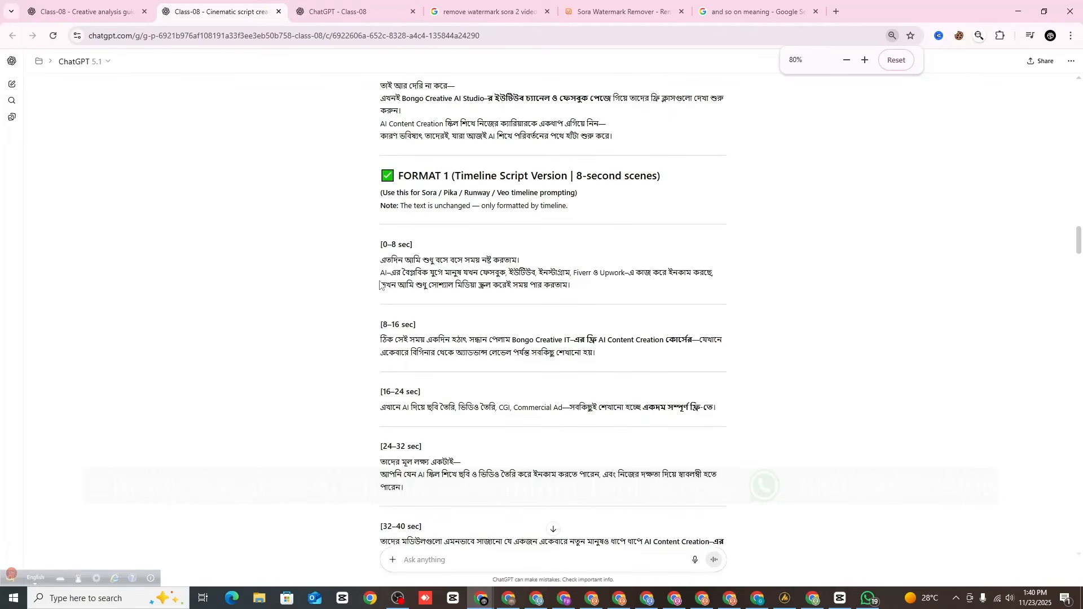
pyautogui.moveTo(378, 245); pyautogui.dragTo(433, 496)
pyautogui.scroll(-1, 483, 503)
pyautogui.scroll(-1, 443, 517)
pyautogui.scroll(8, 443, 375)
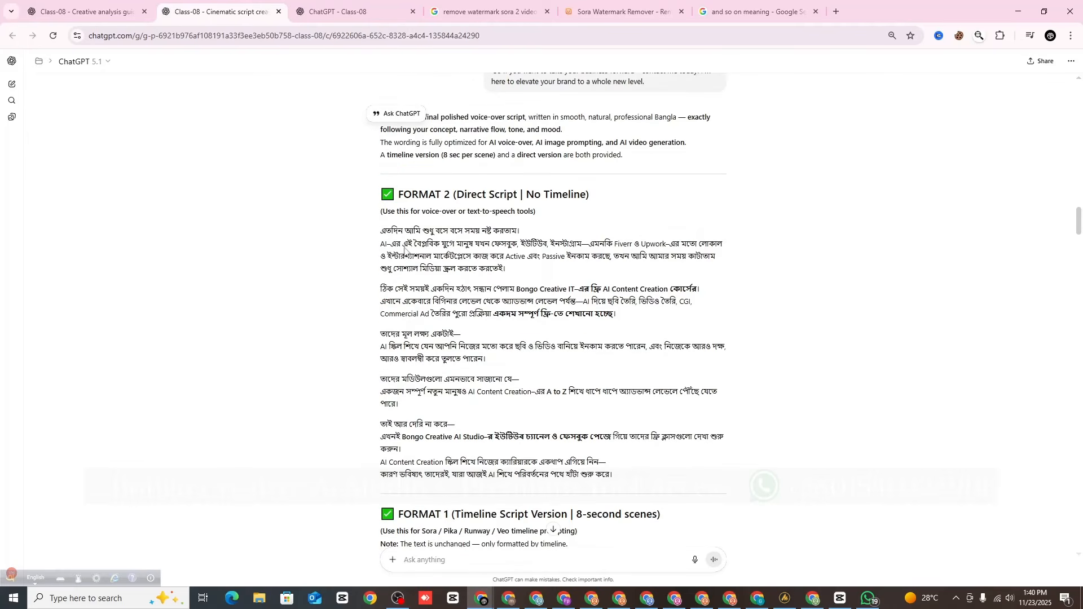
pyautogui.moveTo(369, 227); pyautogui.dragTo(617, 477)
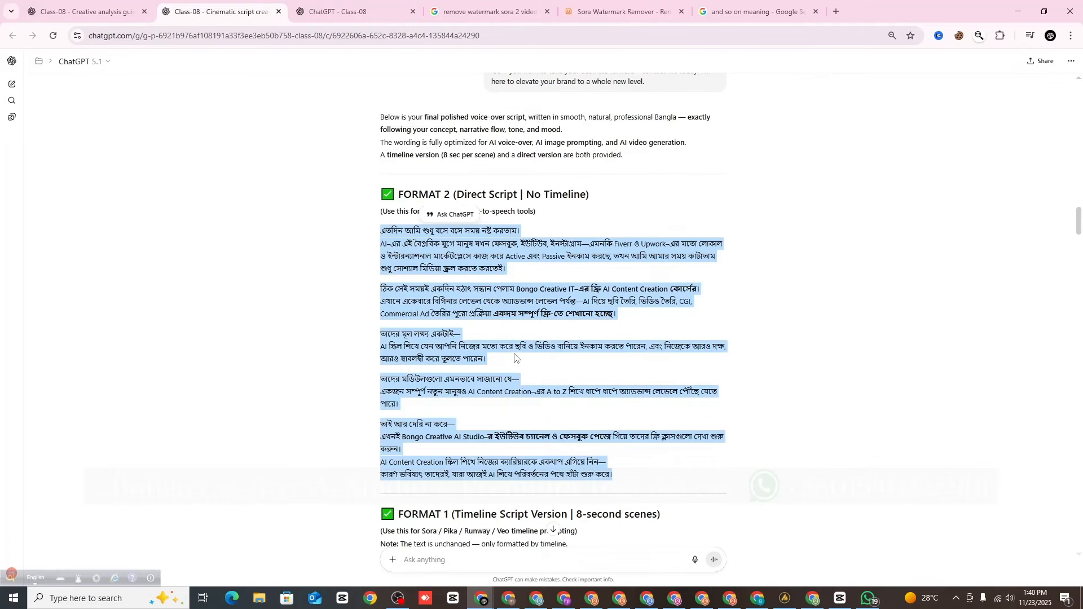
# - Open the creative analysis chat and highlight the Bangla UGC video script from 0–8 to 24–32 seconds
pyautogui.click(102, 9)
pyautogui.scroll(8, 432, 350)
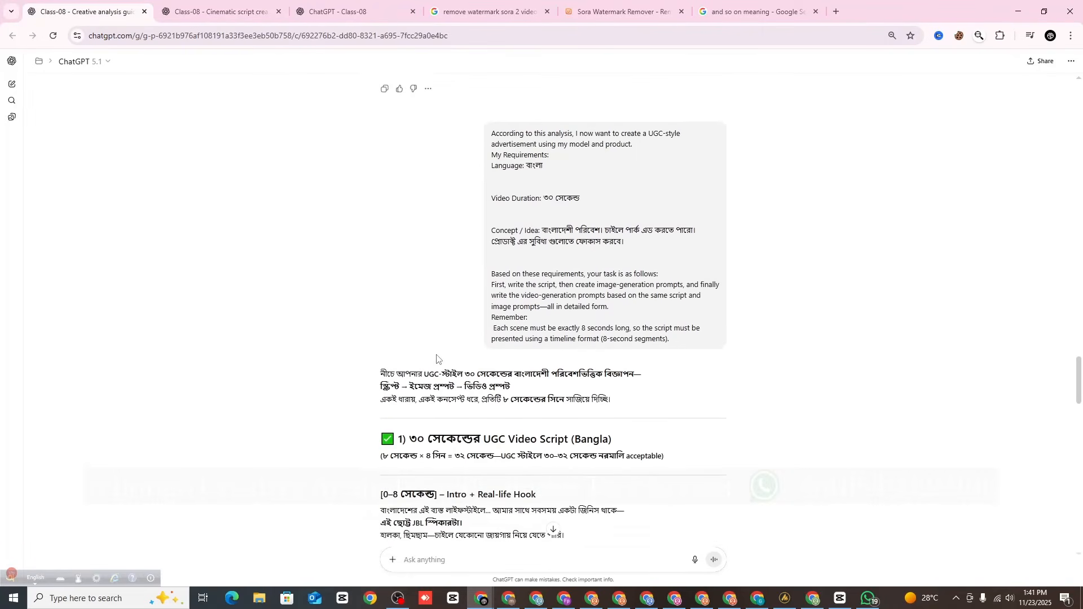
pyautogui.scroll(-4, 433, 351)
pyautogui.scroll(-12, 432, 351)
pyautogui.scroll(10, 380, 224)
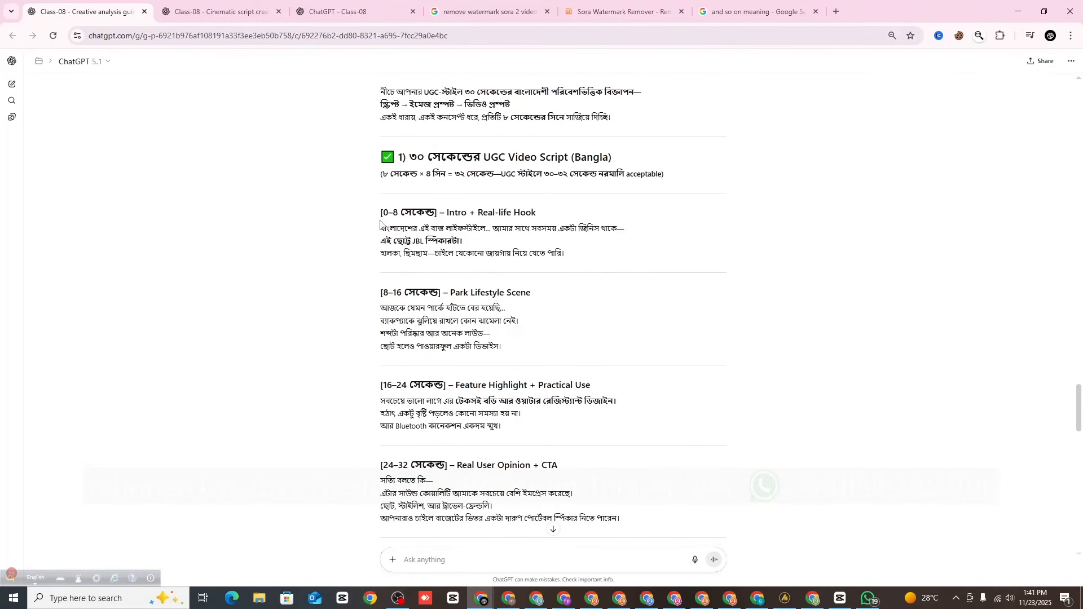
pyautogui.scroll(-2, 477, 272)
pyautogui.moveTo(389, 212); pyautogui.dragTo(620, 406)
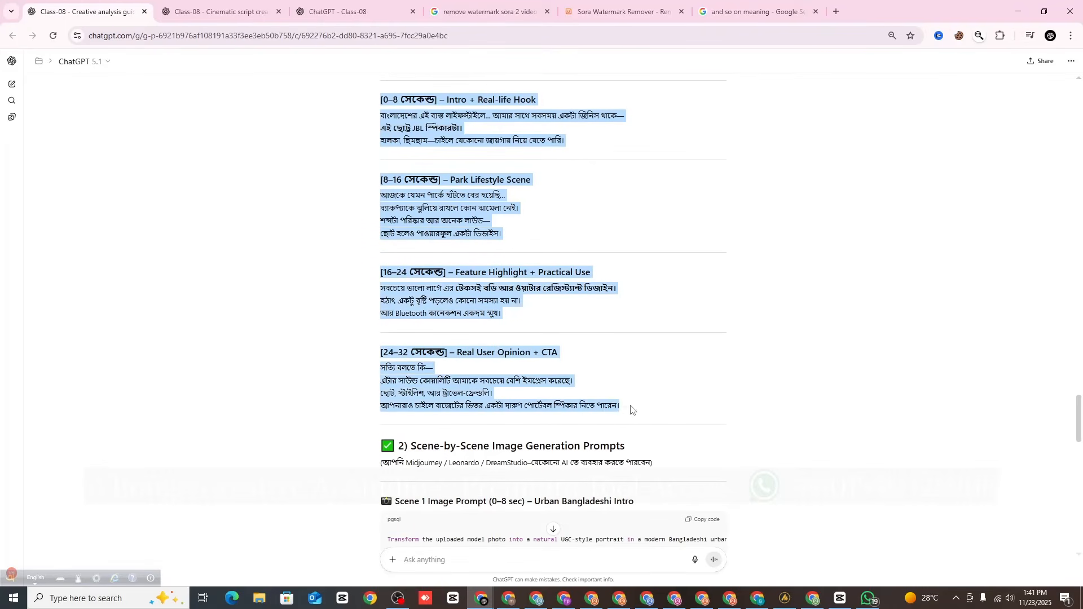
# - Open Facebook in a new tab and review the opening of Bongo Creative Ai Studio's AI-made doctor promotional video
pyautogui.rightClick(501, 308)
pyautogui.click(517, 311)
pyautogui.click(836, 11)
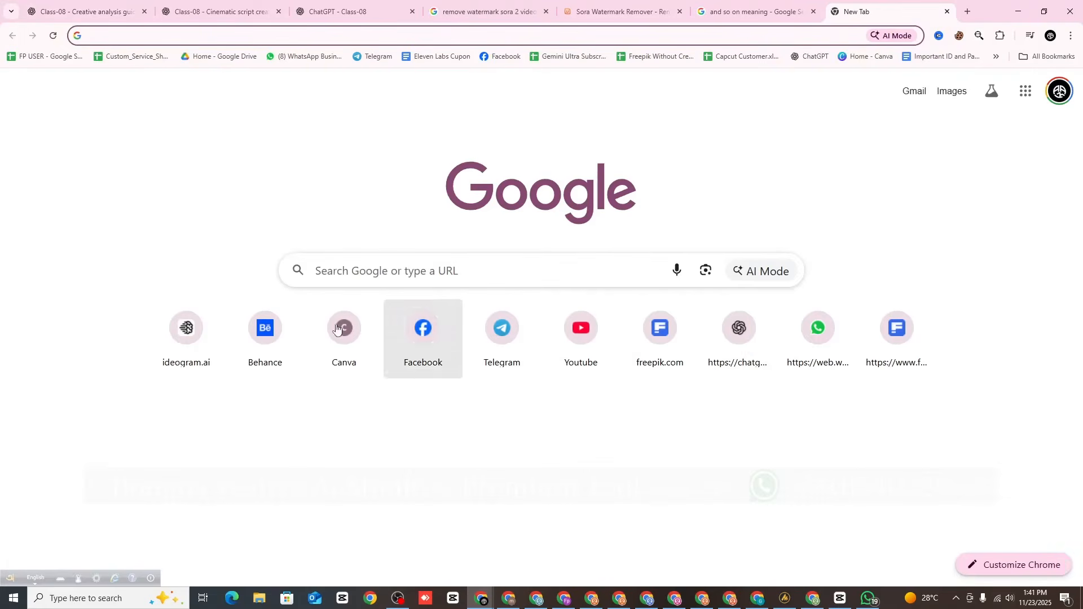
pyautogui.click(416, 328)
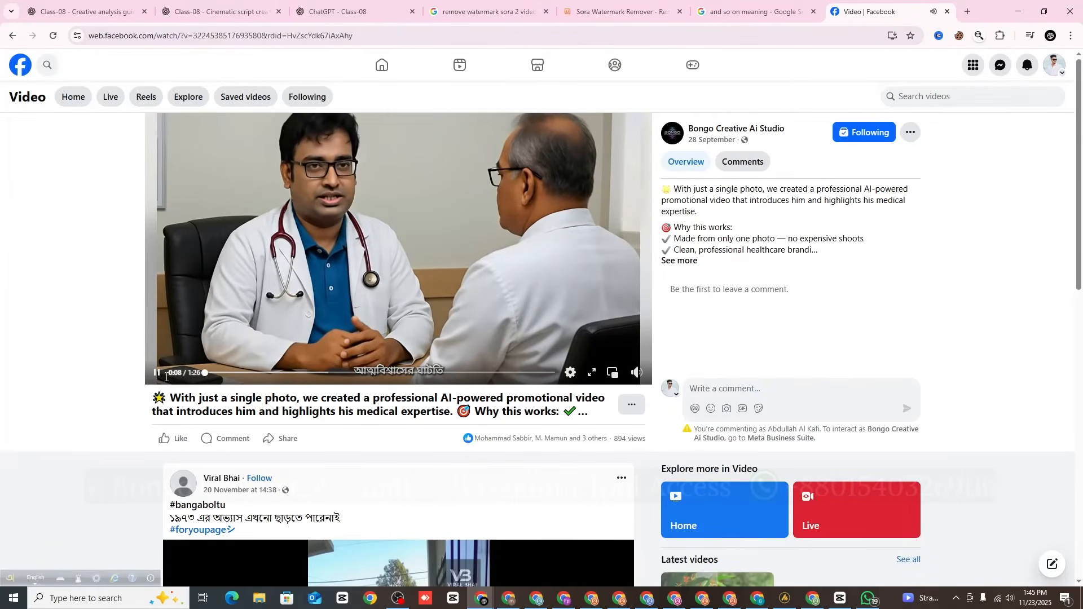
pyautogui.moveTo(232, 373); pyautogui.dragTo(182, 373)
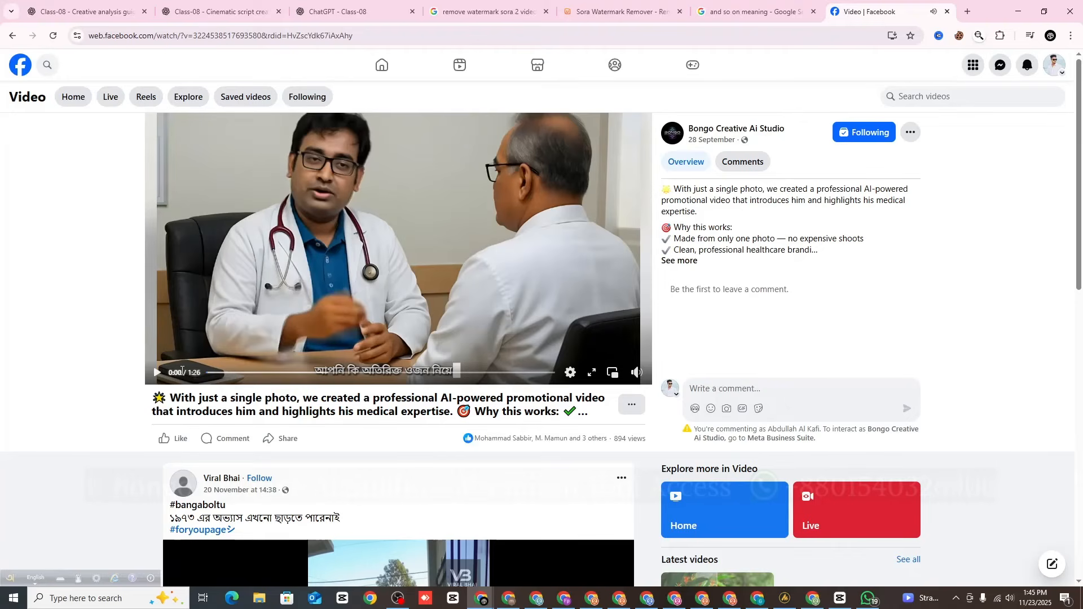
pyautogui.click(156, 373)
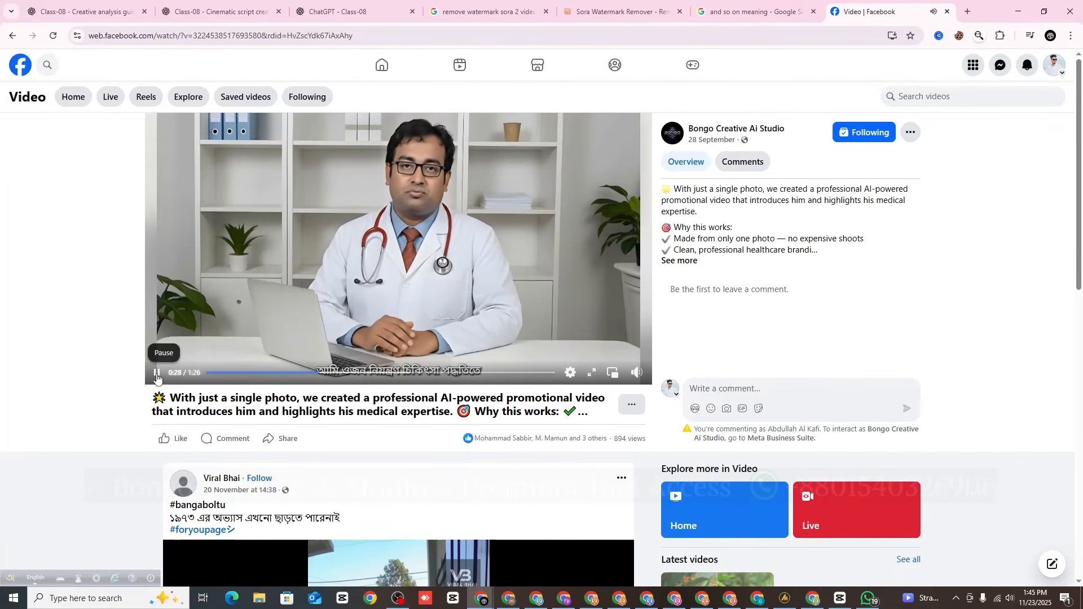
pyautogui.click(157, 372)
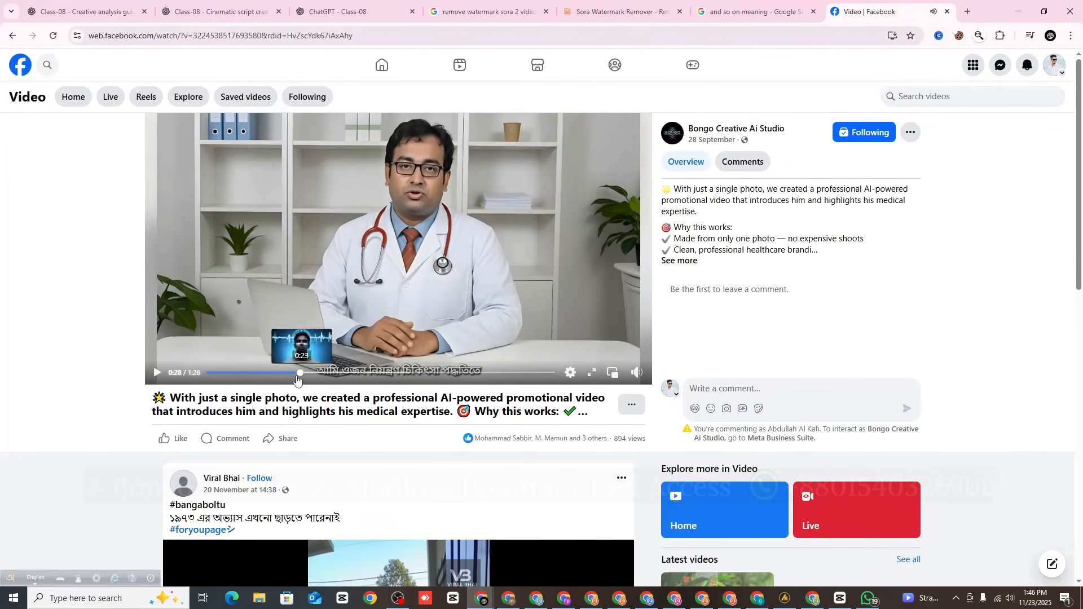
pyautogui.click(204, 373)
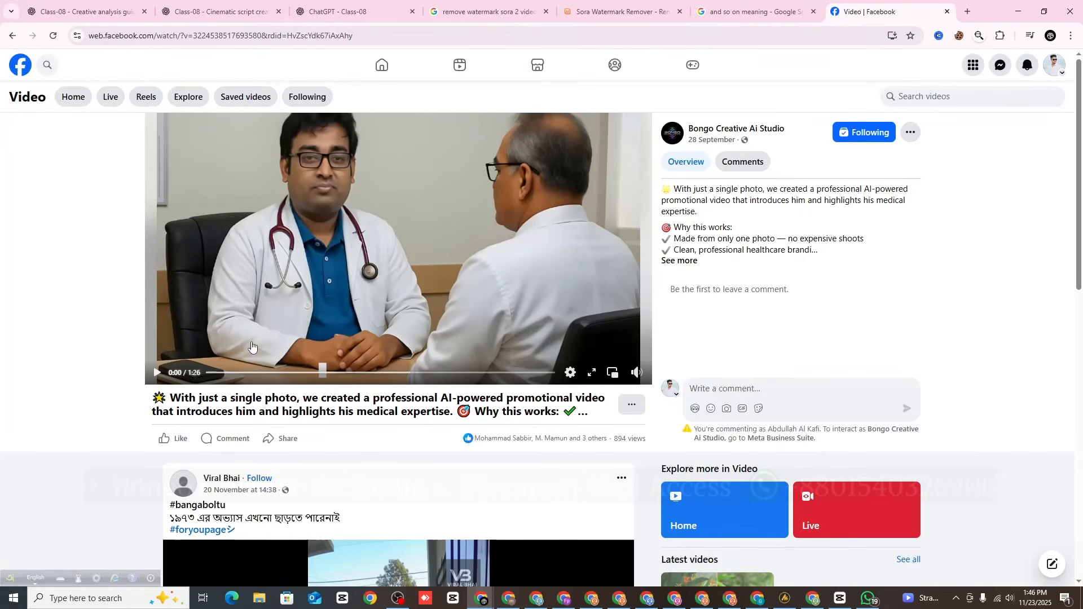
pyautogui.click(246, 373)
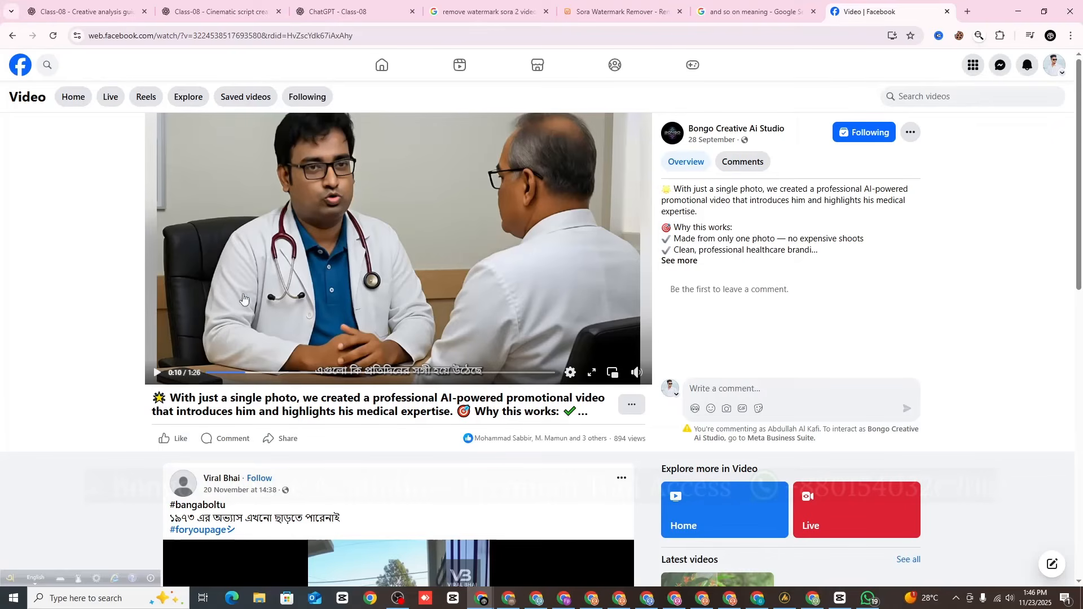
# - Search Google for "google ai studio" in a new tab and open the Google AI Studio site
pyautogui.click(967, 11)
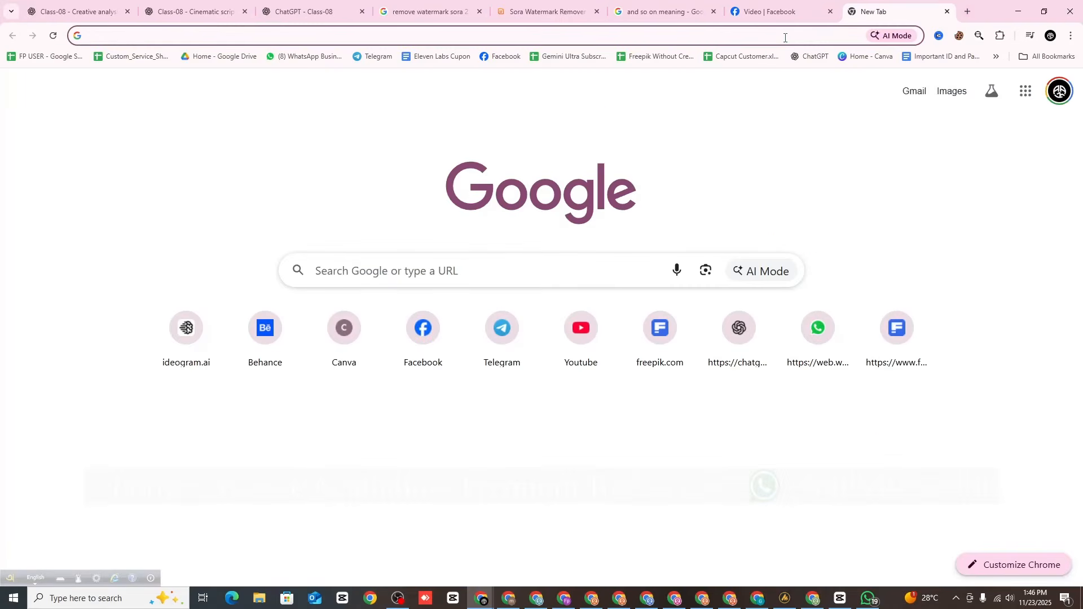
pyautogui.click(785, 38)
pyautogui.write('GOO')
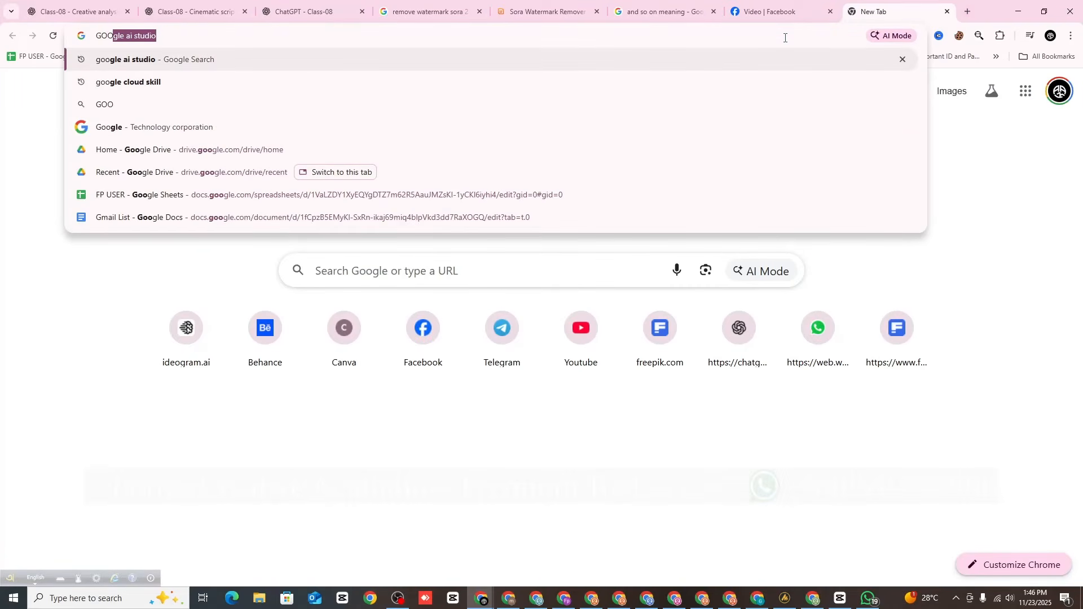
pyautogui.press('Return')
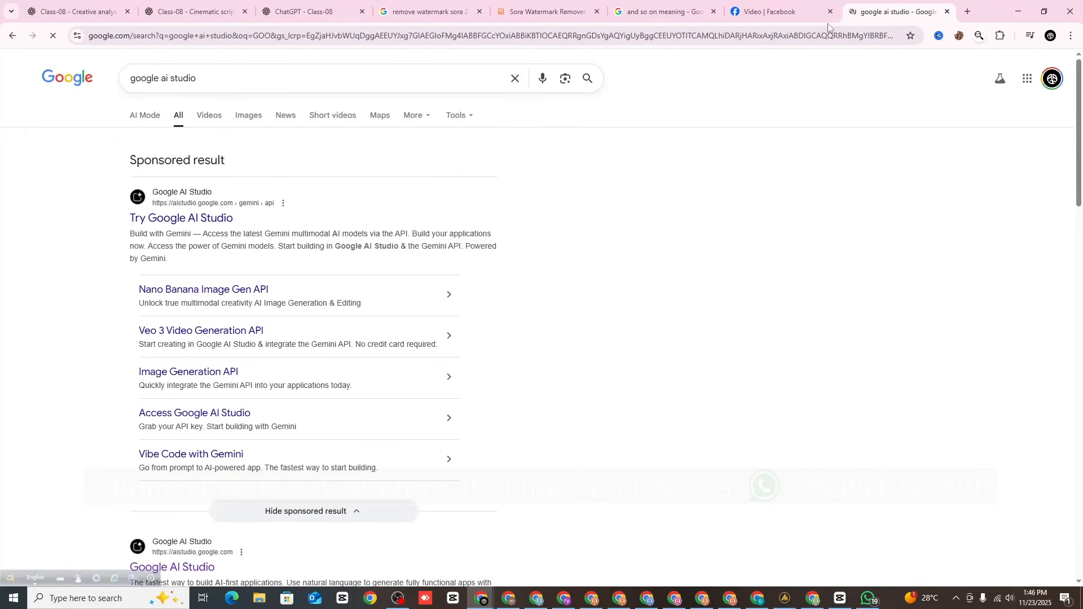
pyautogui.click(194, 221)
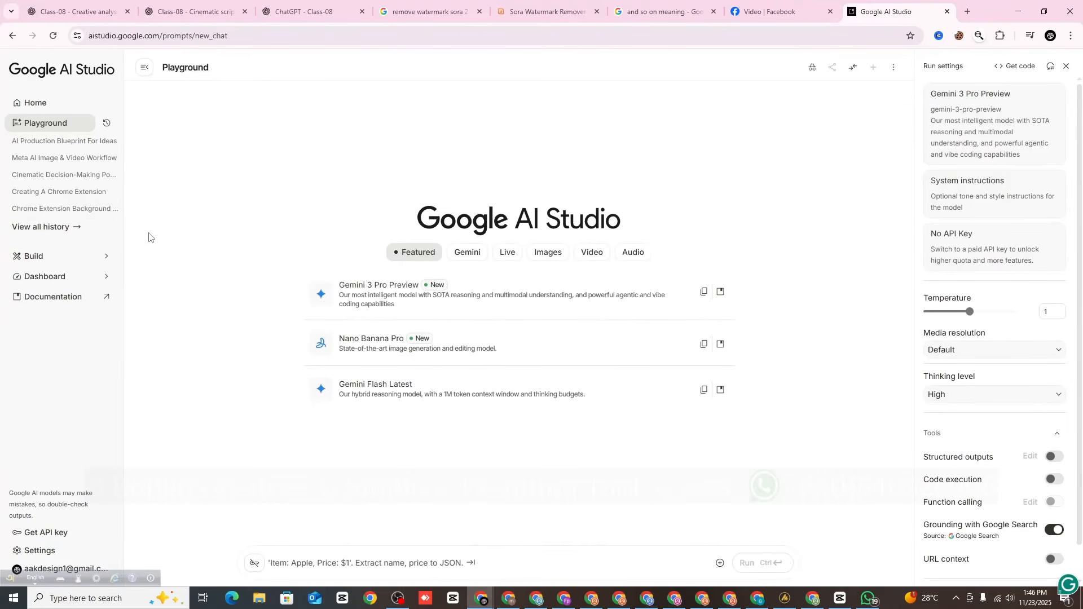
# - Choose the Gemini 2.5 Pro Preview TTS audio model and set it to single-speaker audio
pyautogui.click(635, 259)
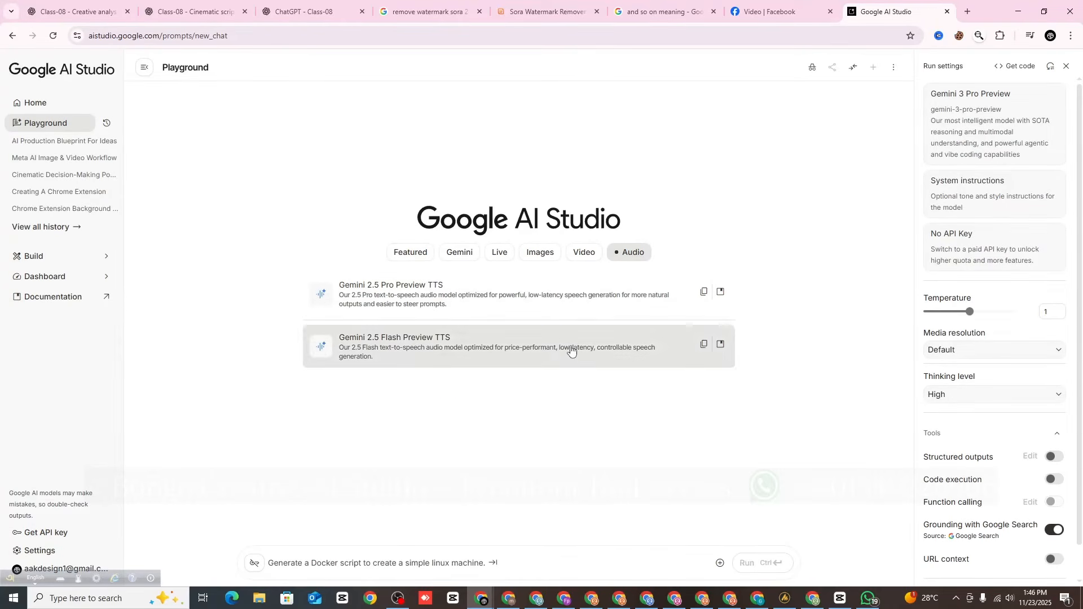
pyautogui.click(484, 305)
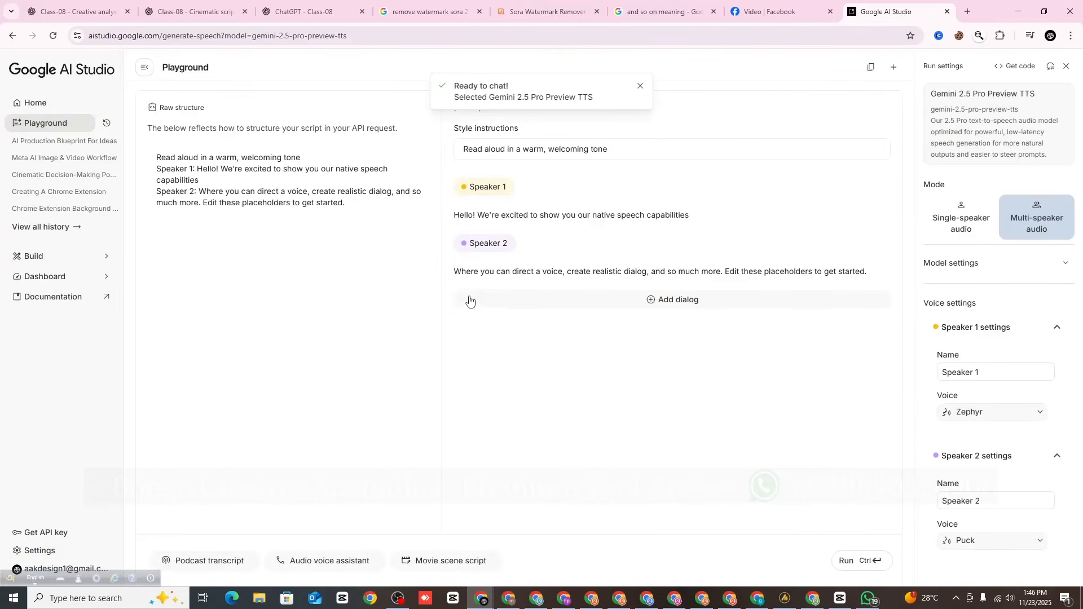
pyautogui.click(974, 224)
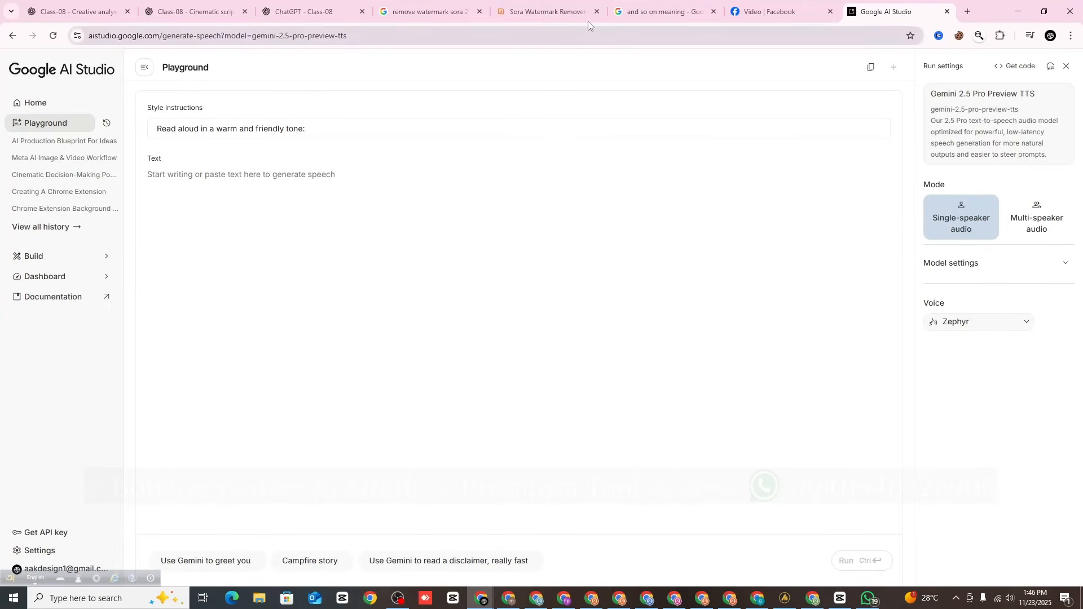
# - Copy the Bangla UGC script from 0–8 to 24–32 seconds in ChatGPT and paste it as Google AI Studio's speech text
pyautogui.click(76, 13)
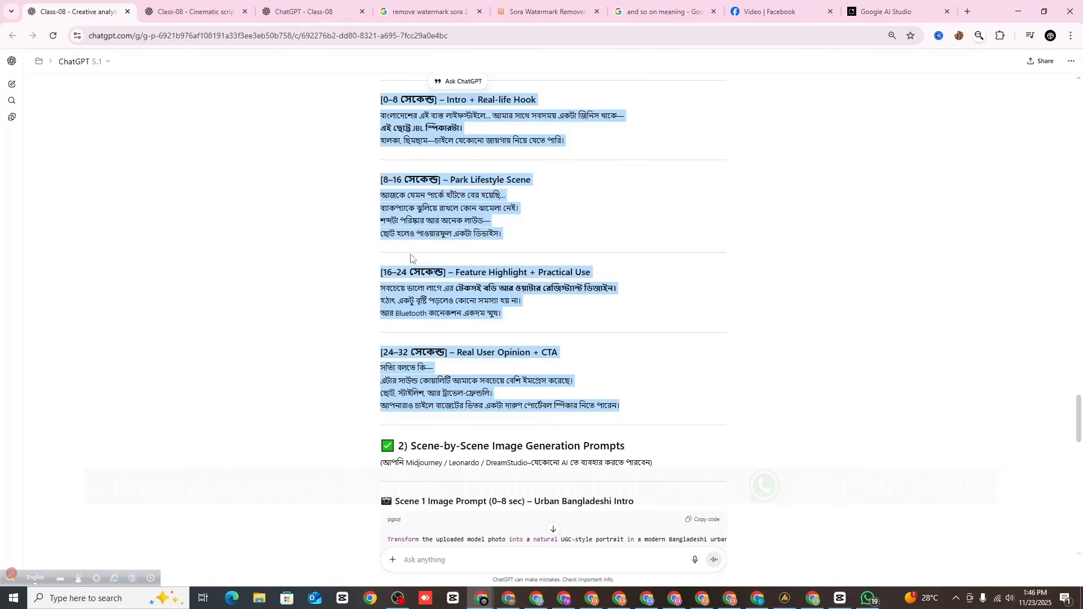
pyautogui.scroll(1, 412, 255)
pyautogui.scroll(1, 409, 230)
pyautogui.scroll(-1, 408, 230)
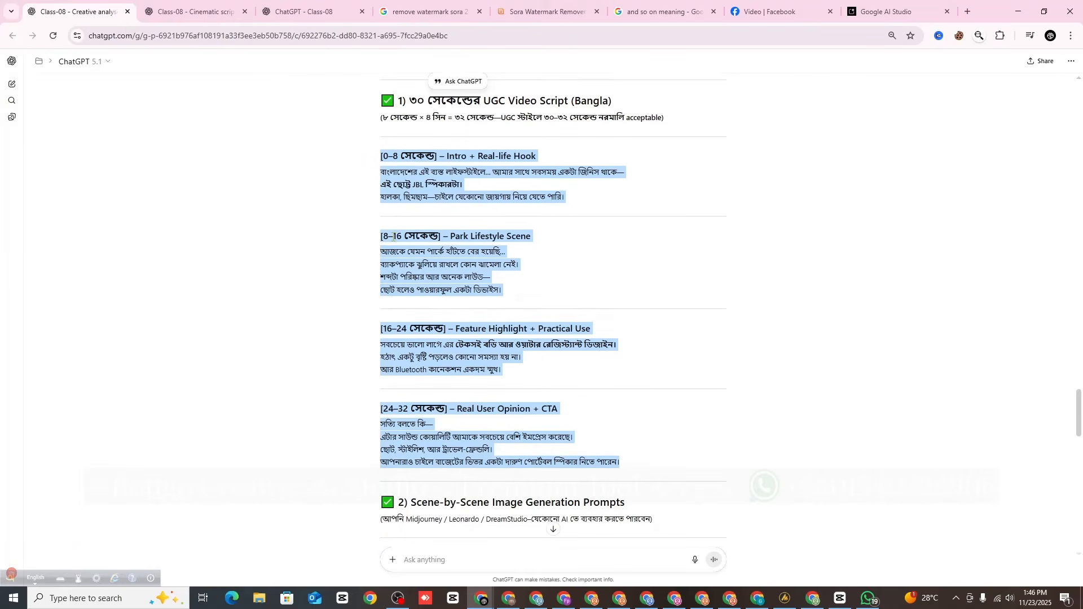
pyautogui.click(389, 163)
pyautogui.moveTo(379, 151); pyautogui.dragTo(630, 465)
pyautogui.hotkey('ctrl', 'c')
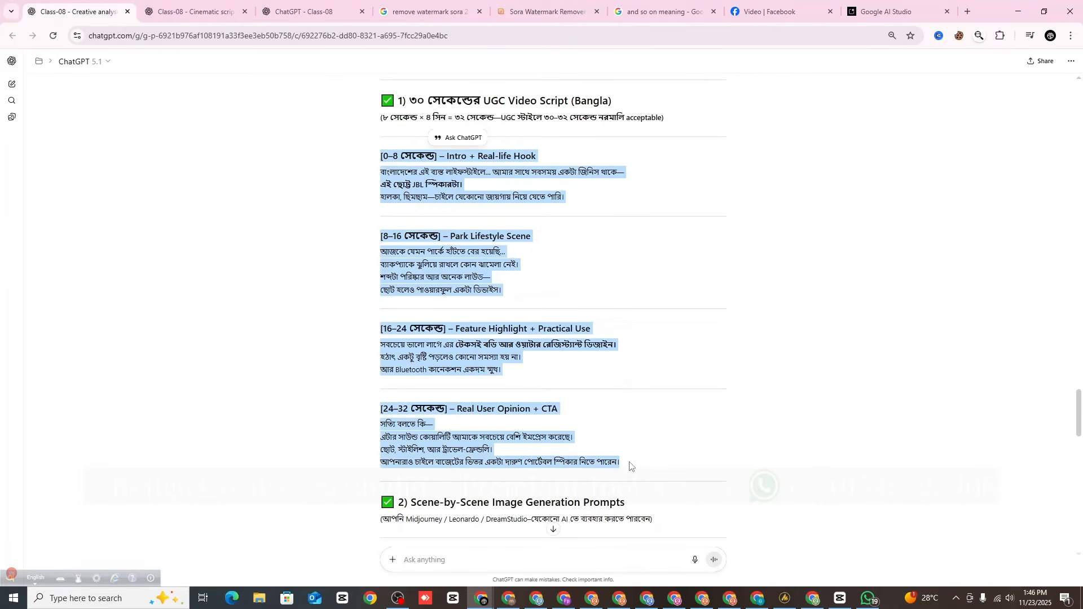
pyautogui.click(888, 11)
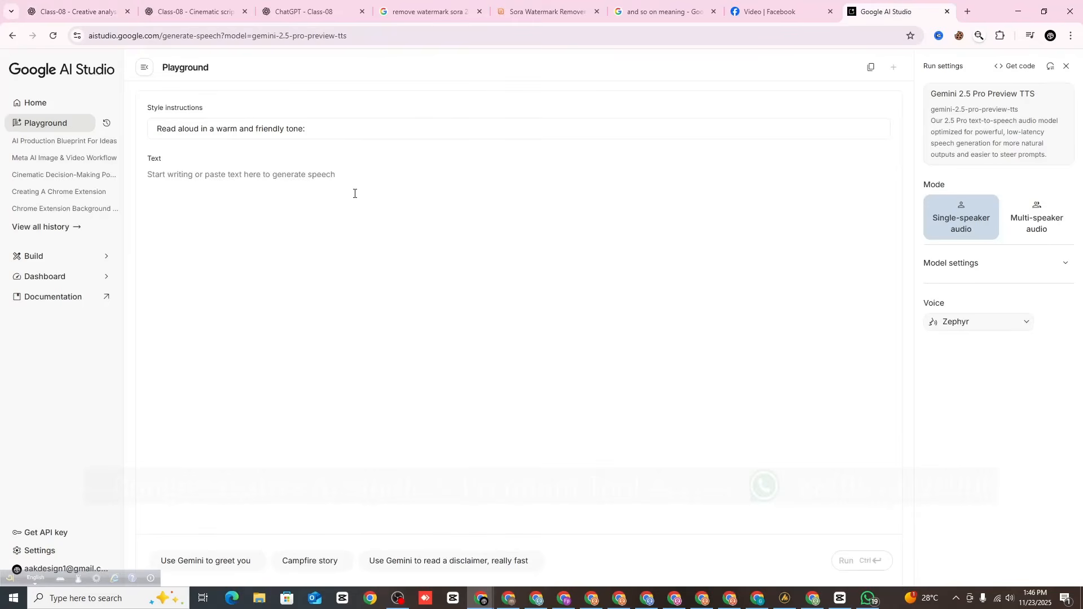
pyautogui.hotkey('ctrl', 'v')
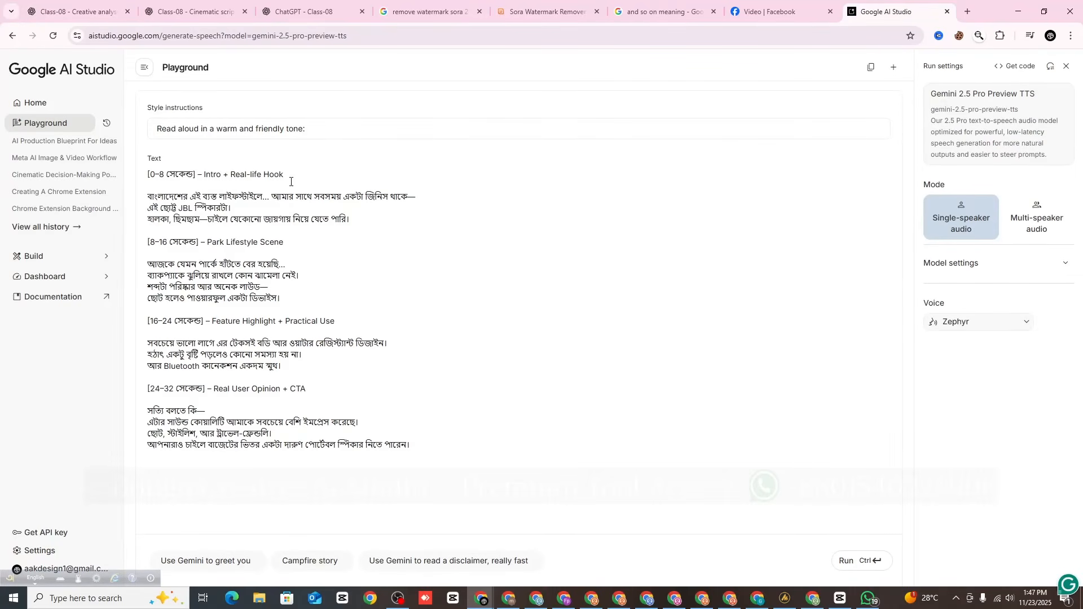
# - Delete the four timed scene headings from the speech text, leaving only the spoken Bangla lines
pyautogui.moveTo(285, 175); pyautogui.dragTo(145, 174)
pyautogui.press('BackSpace')
pyautogui.moveTo(284, 244); pyautogui.dragTo(147, 243)
pyautogui.press('BackSpace')
pyautogui.moveTo(337, 317); pyautogui.dragTo(146, 321)
pyautogui.press('BackSpace')
pyautogui.moveTo(310, 389); pyautogui.dragTo(146, 389)
pyautogui.press('BackSpace')
# - Remove the extra blank lines between the script's paragraphs and above its first paragraph
pyautogui.press('BackSpace')
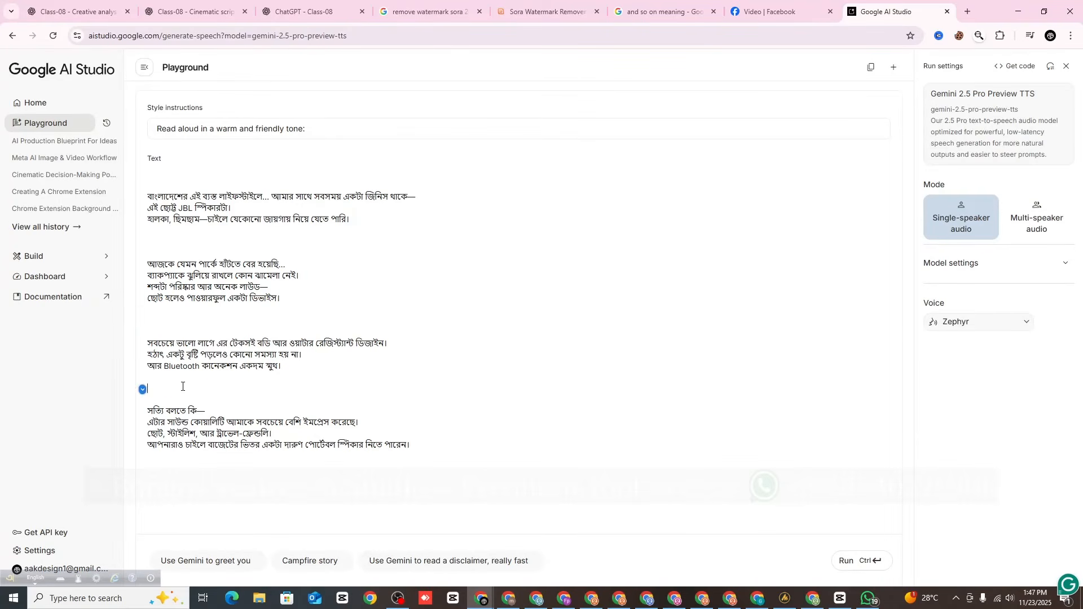
pyautogui.press('BackSpace')
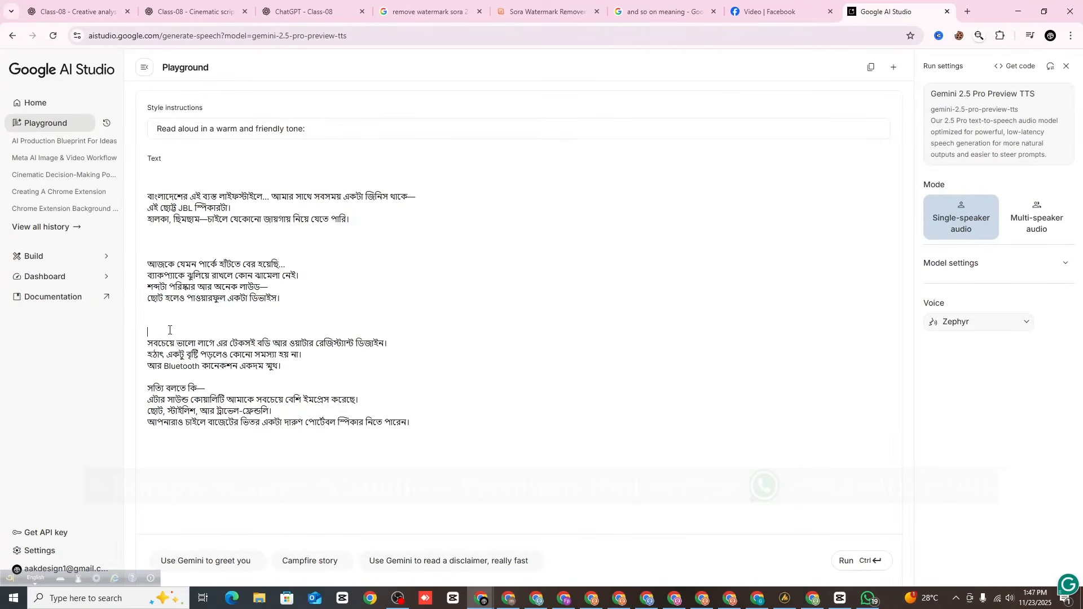
pyautogui.press('BackSpace')
pyautogui.press('BackSpace')
pyautogui.click(164, 252)
pyautogui.press('BackSpace')
pyautogui.press('BackSpace')
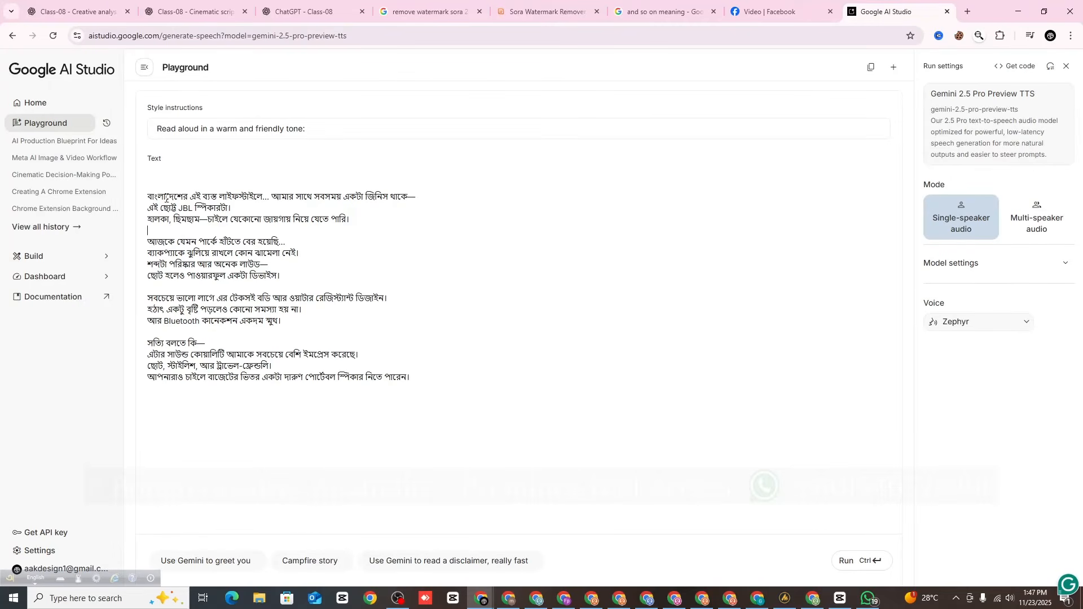
pyautogui.press('Delete')
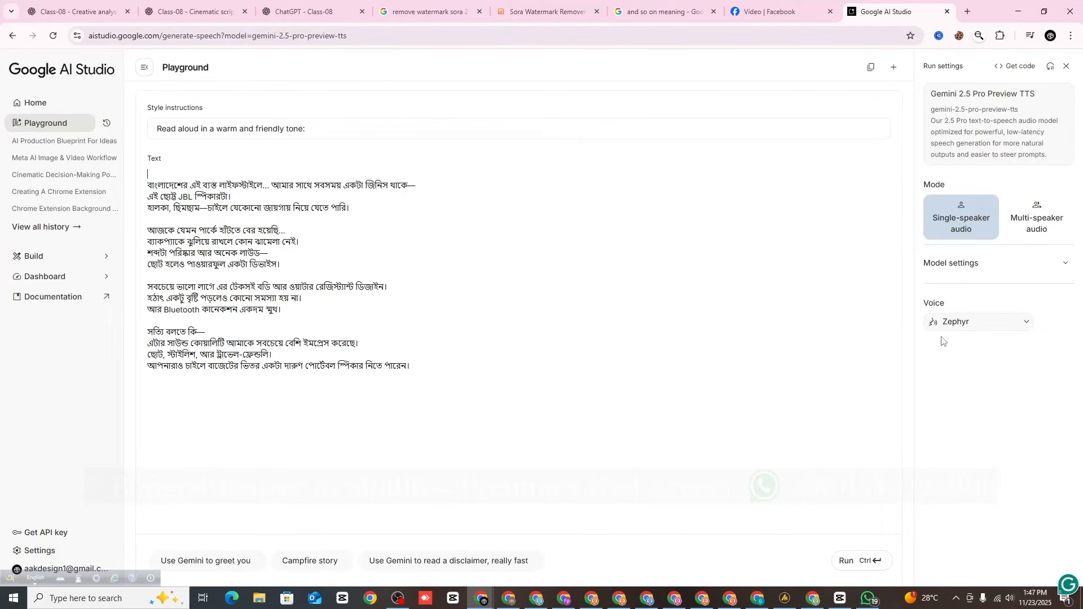
# - Preview the Zephyr and Puck voices and select Puck for the narration
pyautogui.click(974, 323)
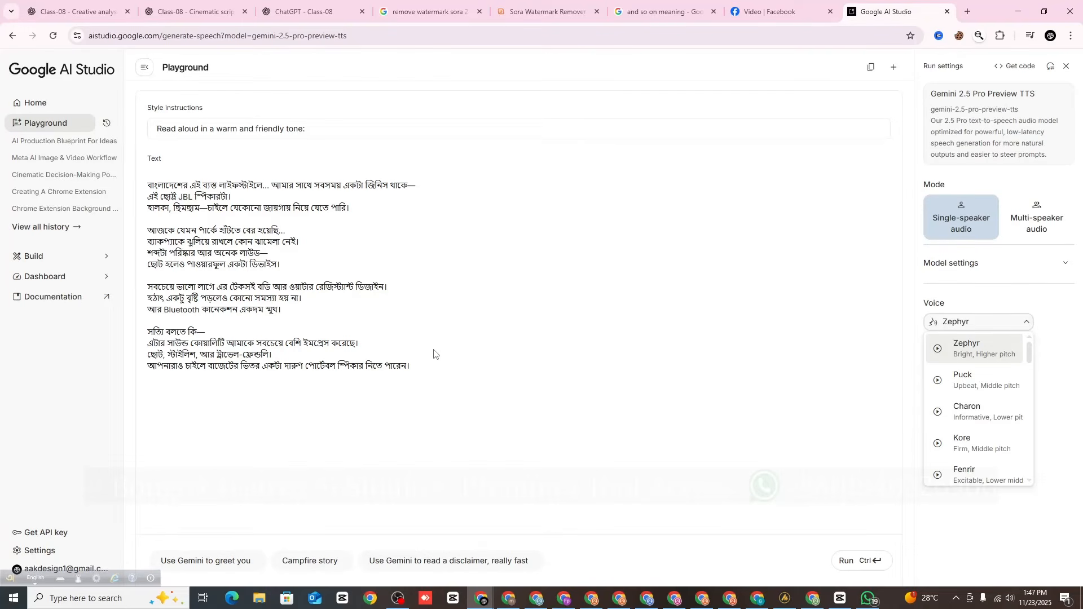
pyautogui.click(937, 350)
pyautogui.click(937, 389)
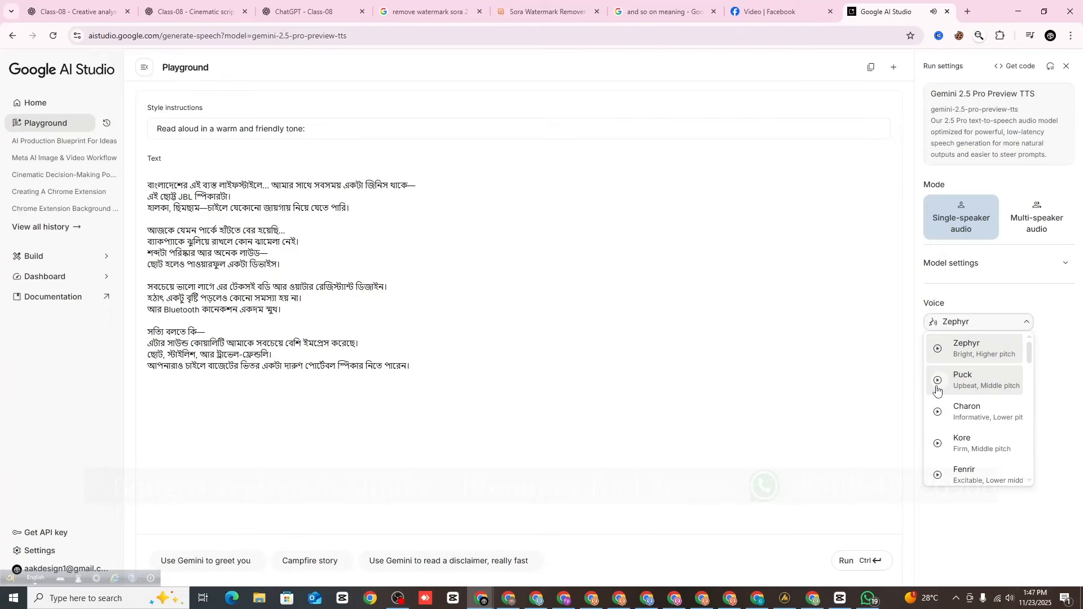
pyautogui.click(938, 389)
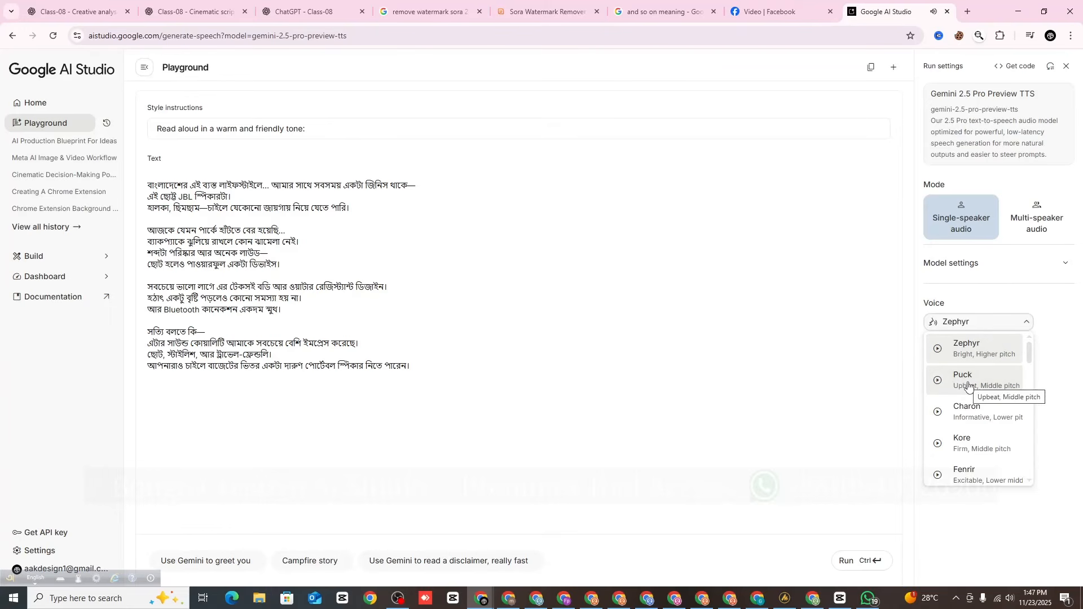
pyautogui.click(987, 386)
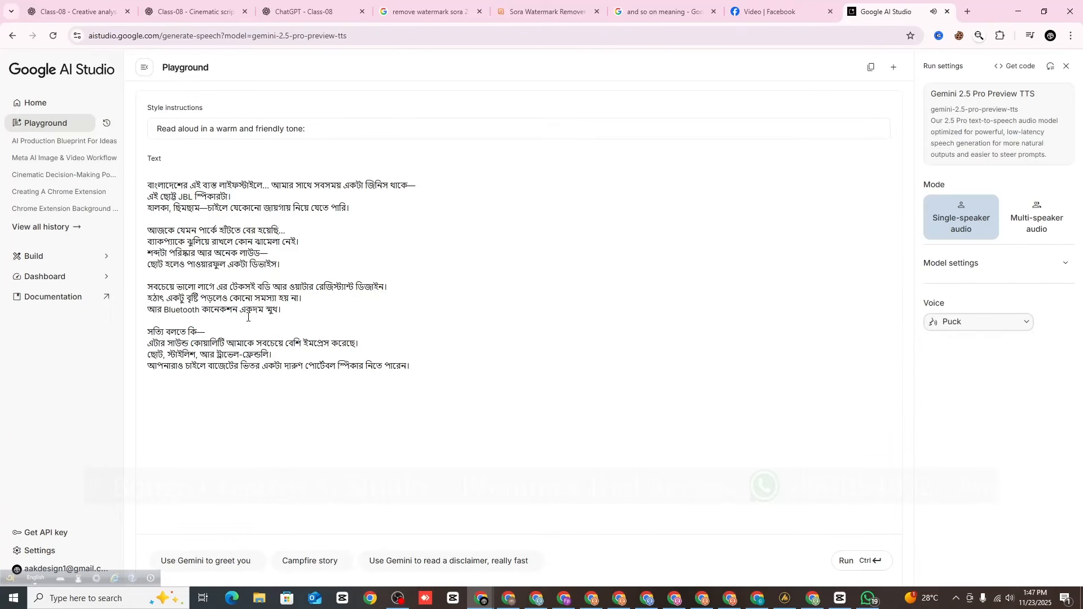
# - Replace the style instructions with "Promotional Style"
pyautogui.click(159, 129)
pyautogui.moveTo(159, 130); pyautogui.dragTo(308, 141)
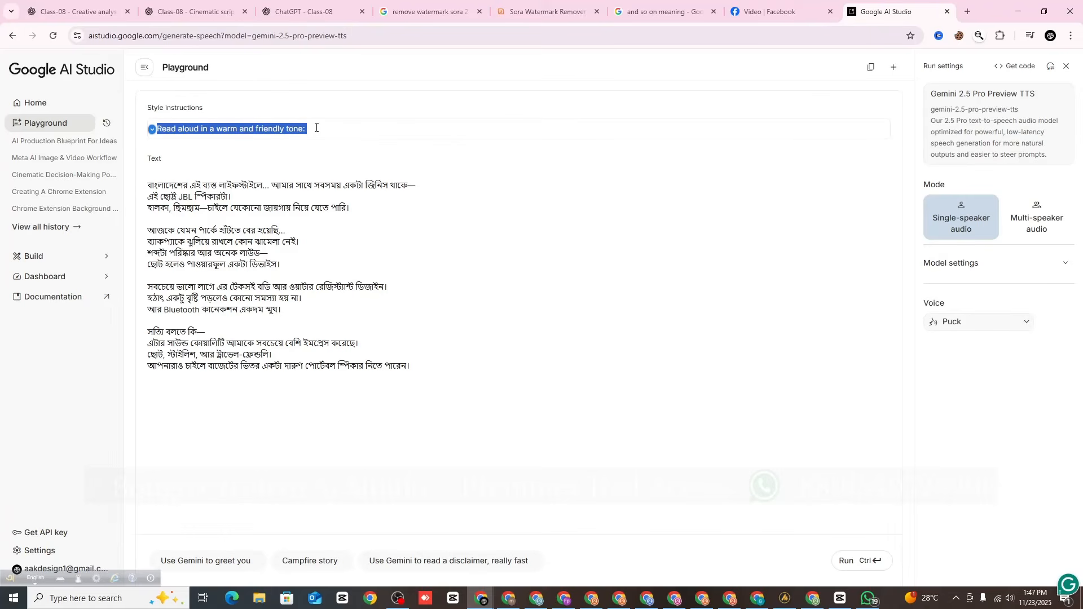
pyautogui.write('pdo')
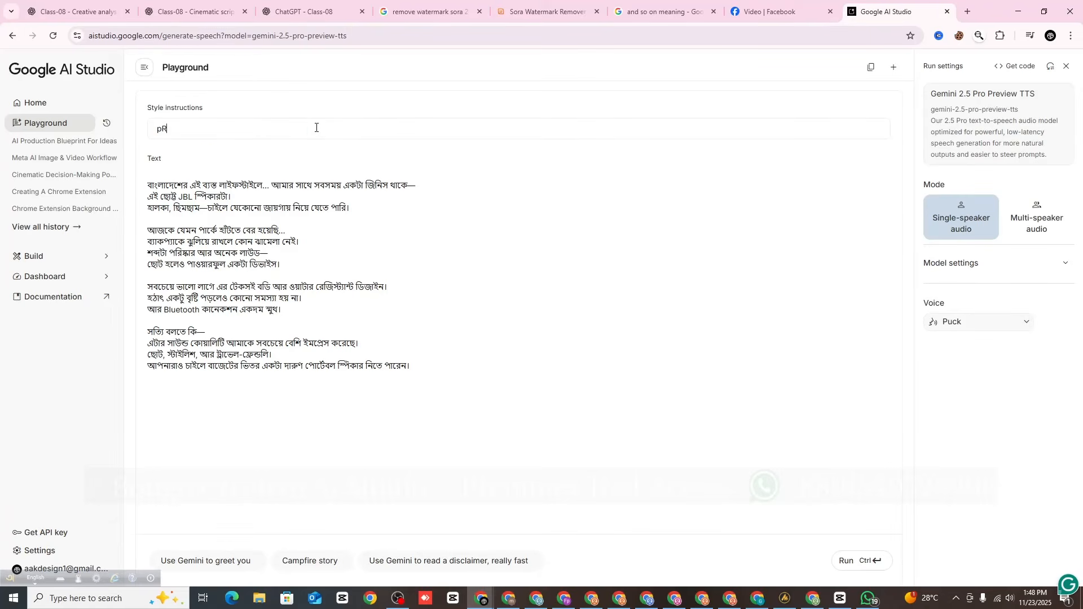
pyautogui.press('BackSpace')
pyautogui.press('BackSpace')
pyautogui.press('BackSpace')
pyautogui.write('P')
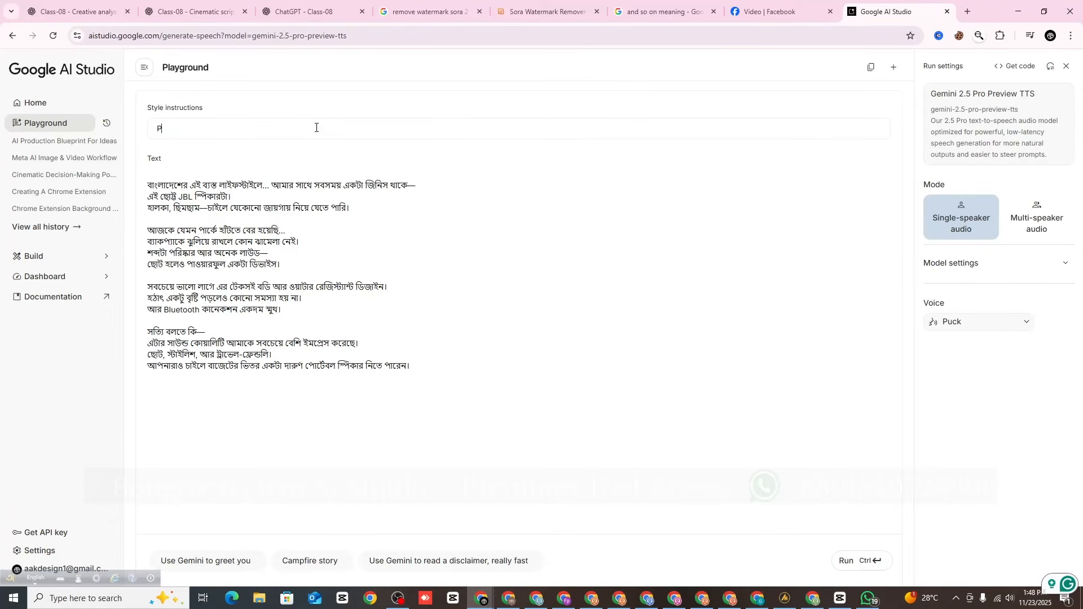
pyautogui.write('romotional ')
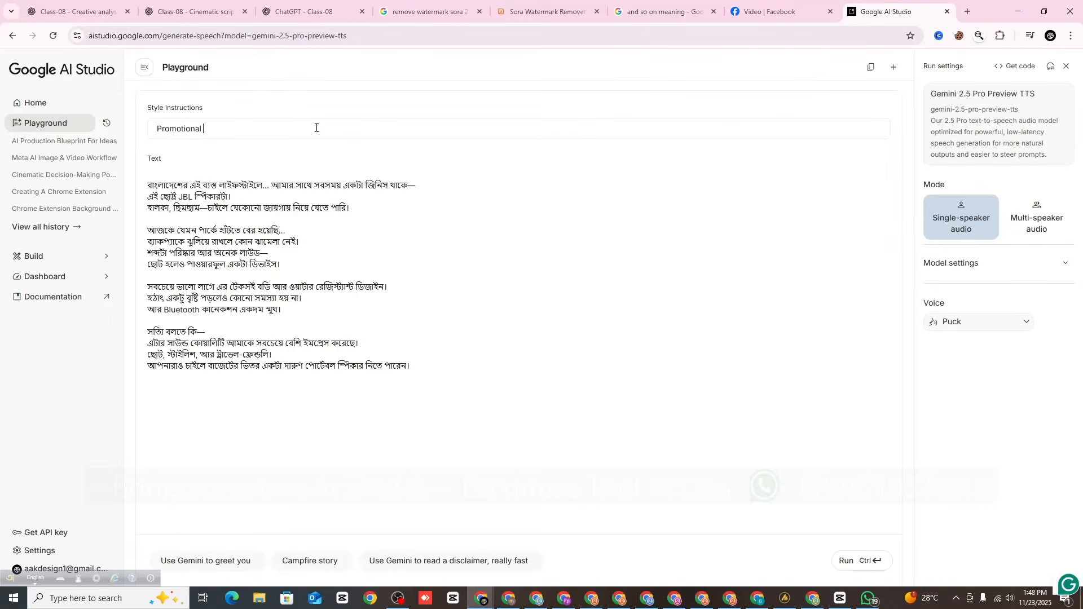
pyautogui.write('Style')
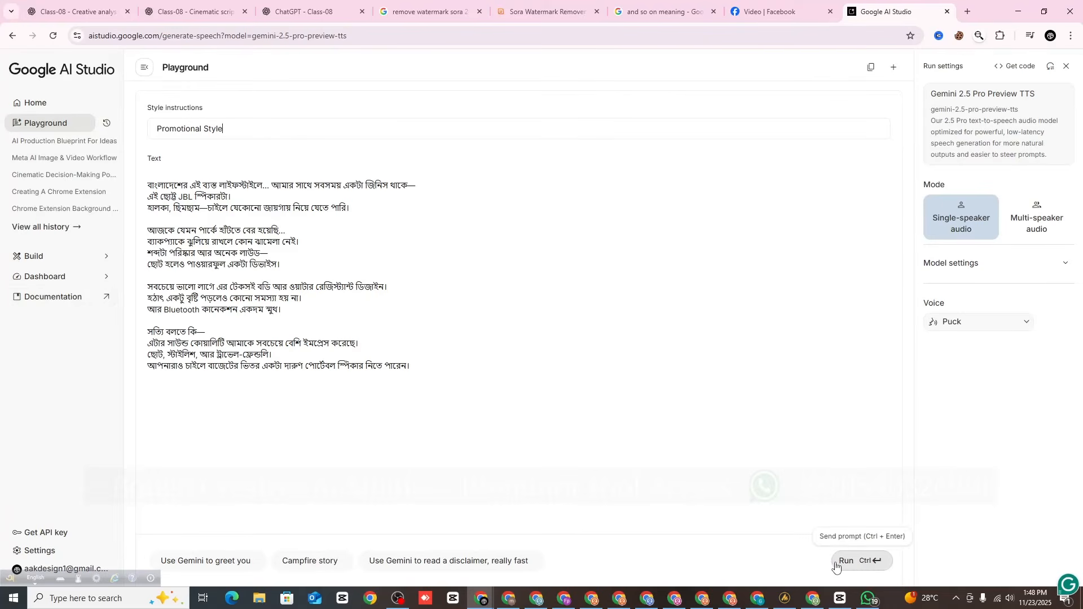
# - Generate the speech and listen to the audio from the start, highlighting the full script text
pyautogui.click(854, 564)
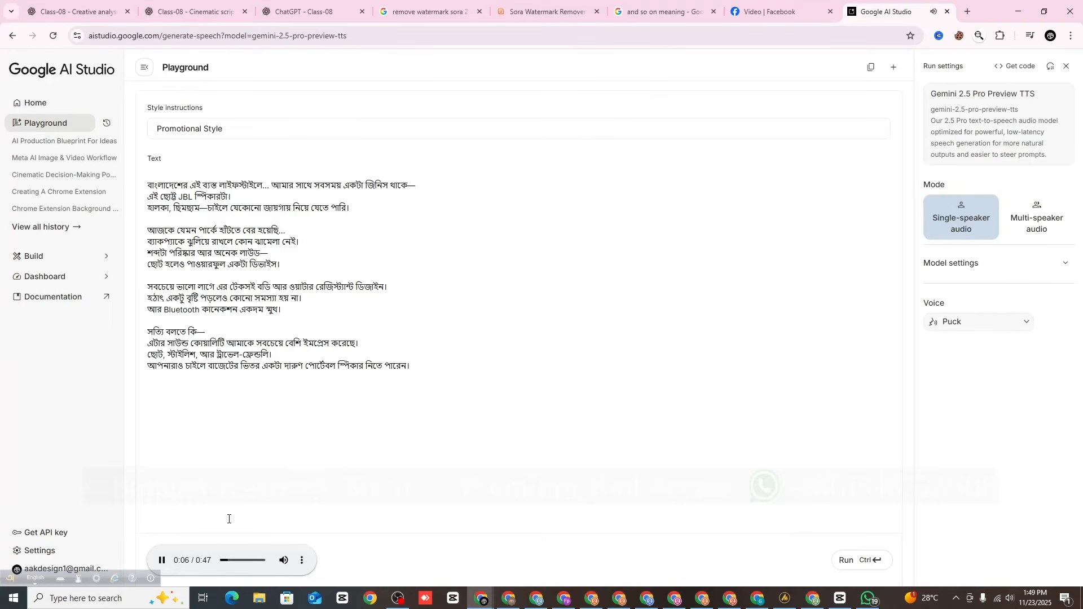
pyautogui.click(161, 560)
pyautogui.moveTo(228, 560); pyautogui.dragTo(211, 561)
pyautogui.click(163, 560)
pyautogui.moveTo(148, 185); pyautogui.dragTo(420, 366)
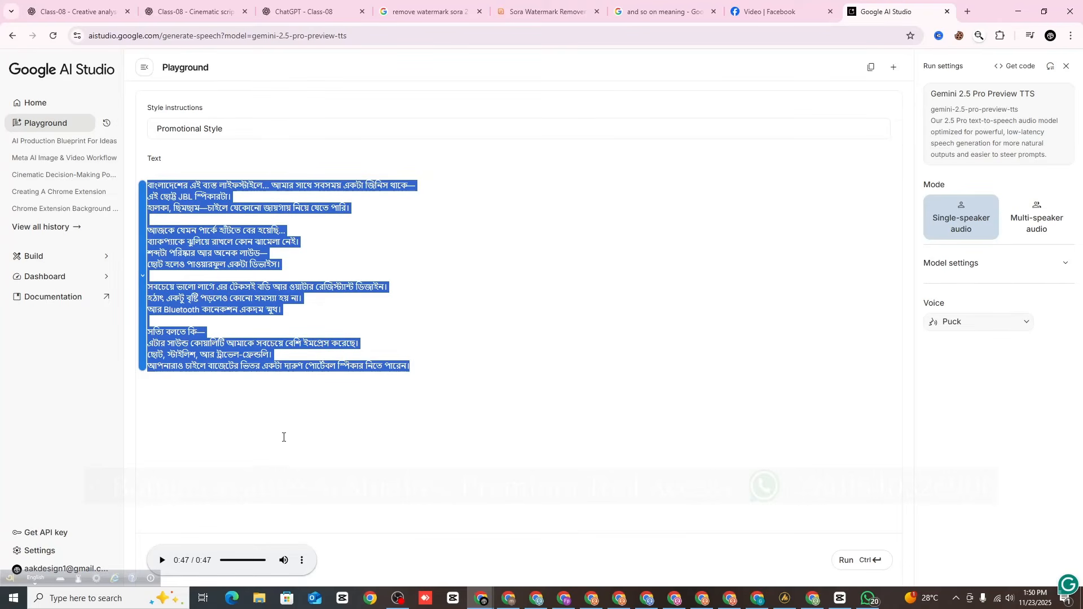
# - Download the generated speech audio
pyautogui.click(301, 566)
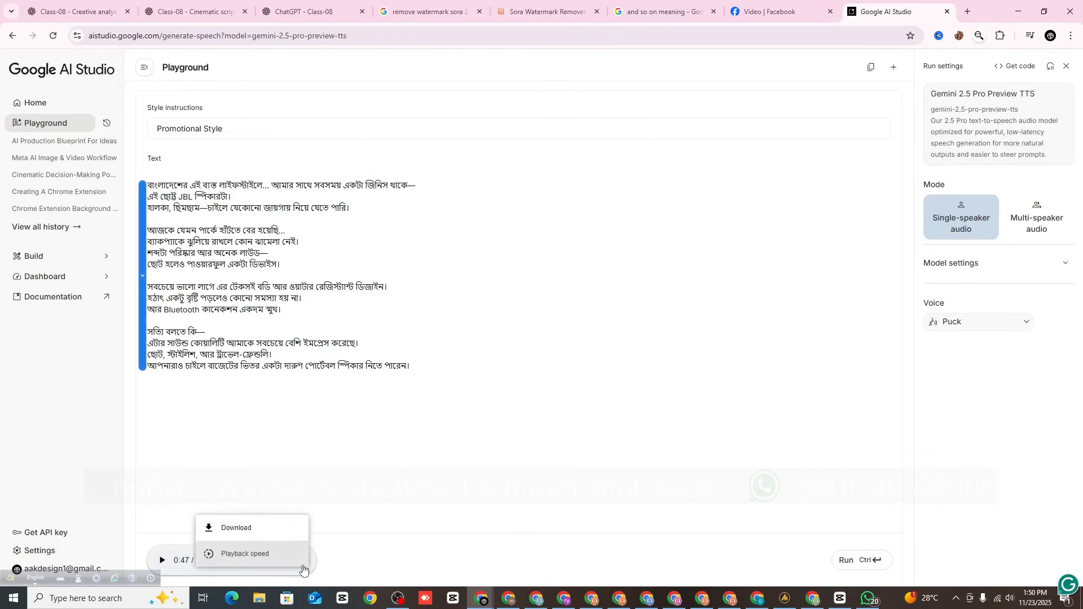
pyautogui.click(228, 528)
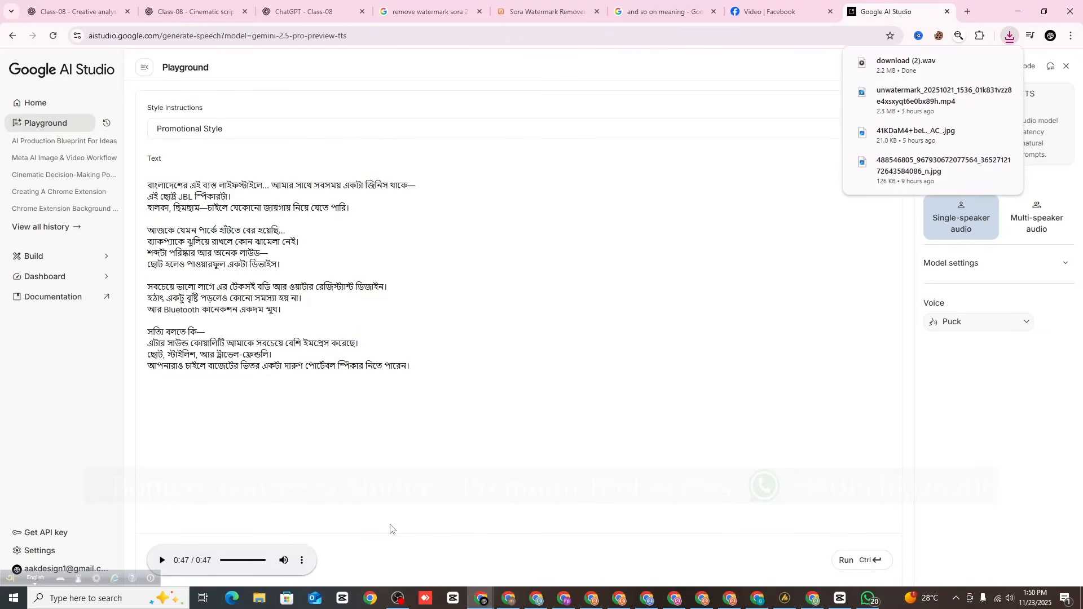
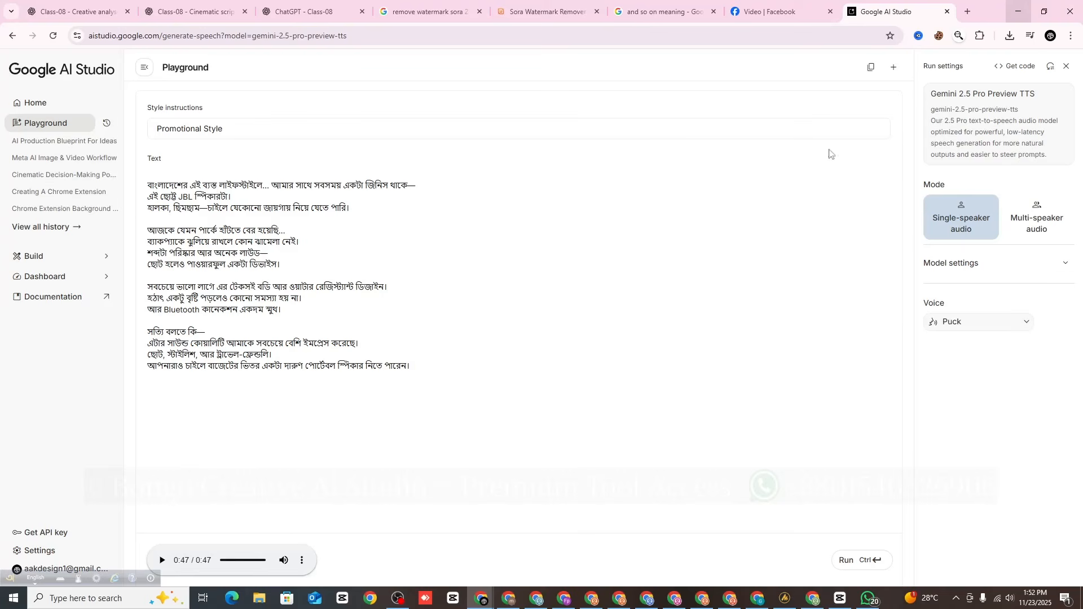
# - Switch to CapCut and place the Extracted20251123-1 audio on its own track below the background music, at the timeline start
pyautogui.click(1018, 11)
pyautogui.click(839, 597)
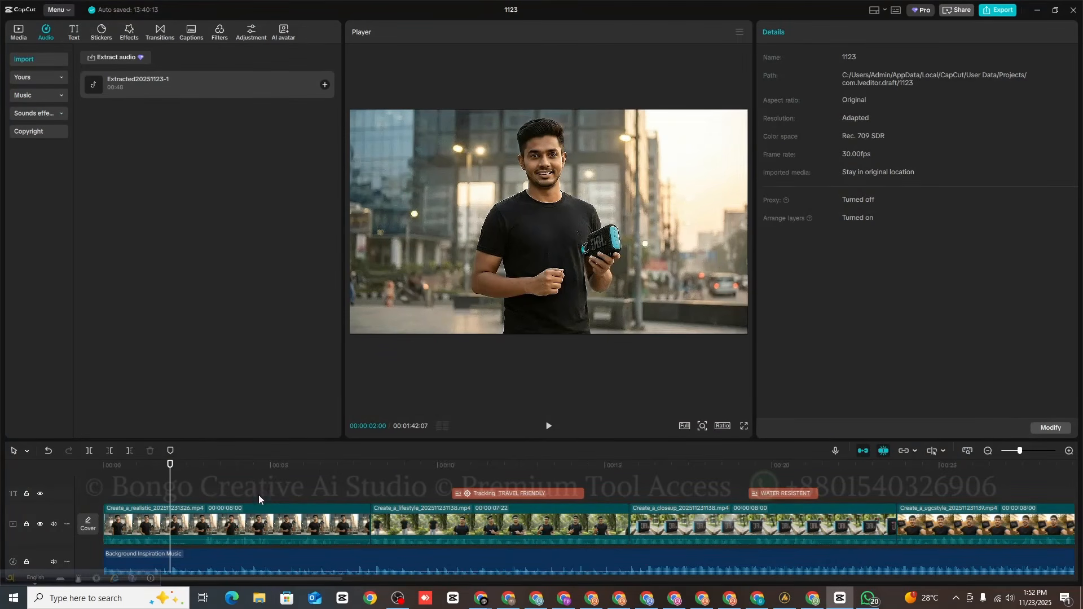
pyautogui.moveTo(180, 85); pyautogui.dragTo(101, 553)
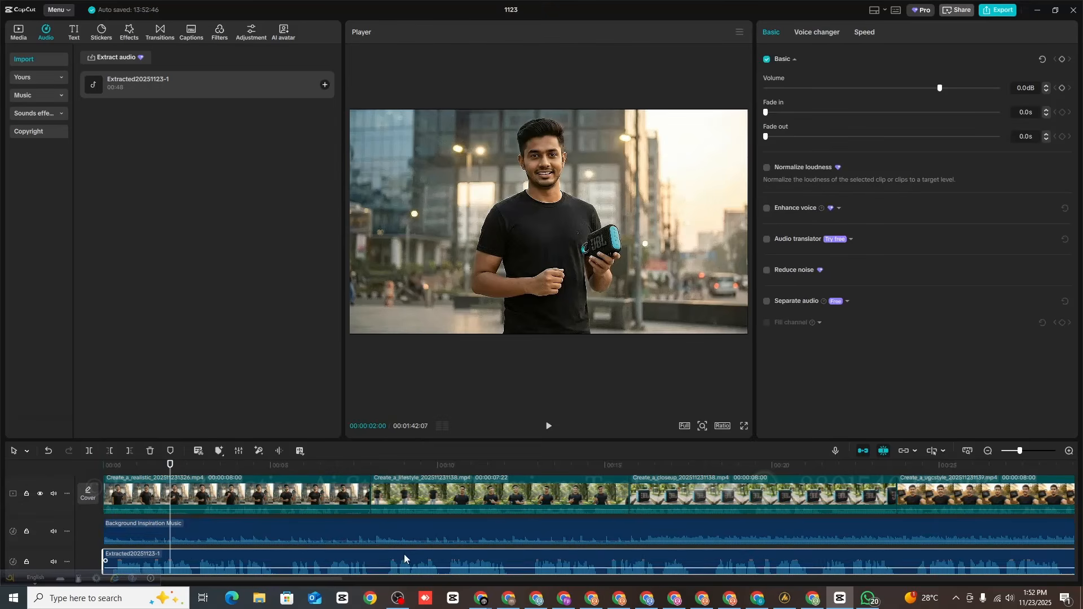
pyautogui.moveTo(1019, 450); pyautogui.dragTo(1009, 450)
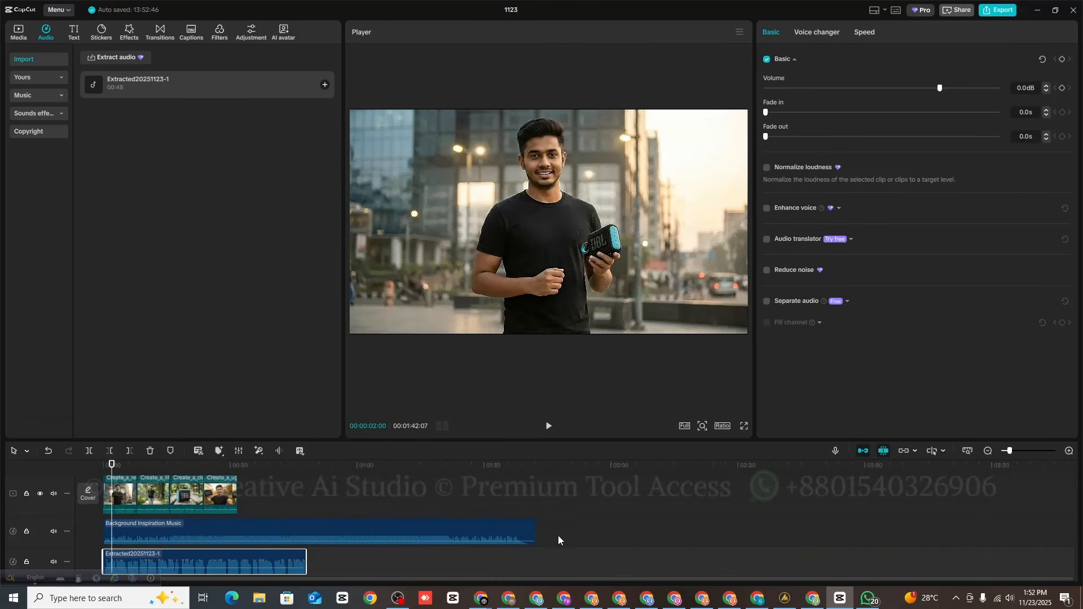
# - Mute all four video clips together by lowering their audio volume to the minimum
pyautogui.moveTo(297, 497); pyautogui.dragTo(247, 511)
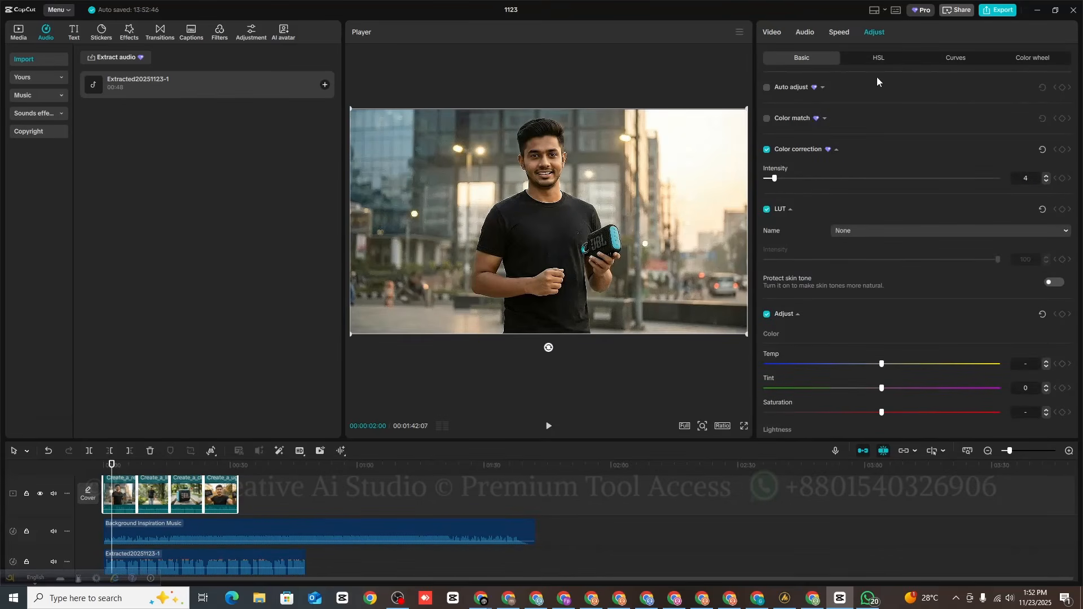
pyautogui.click(774, 33)
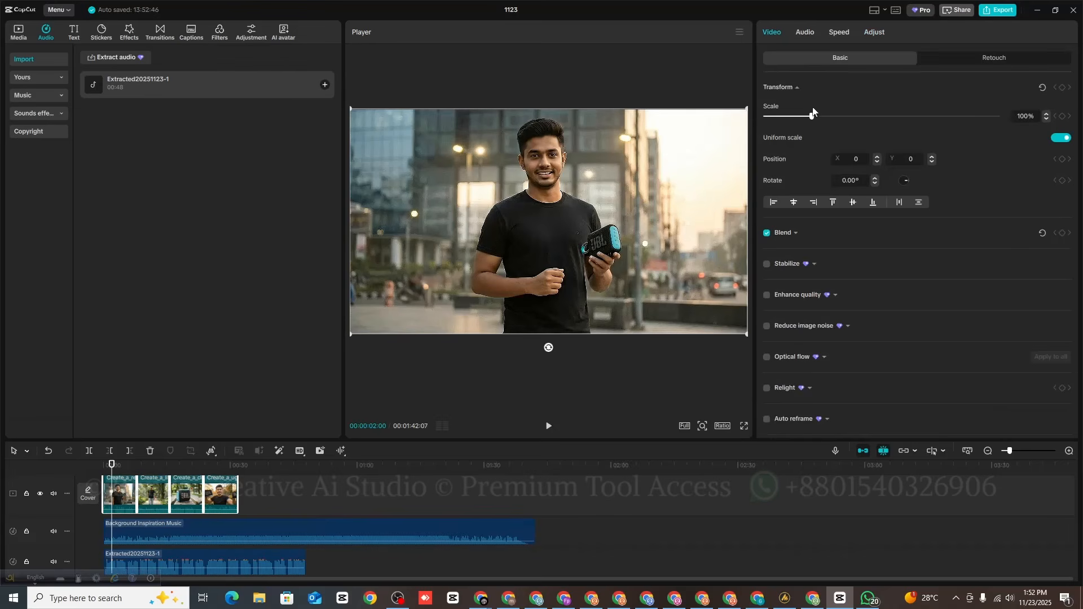
pyautogui.click(804, 34)
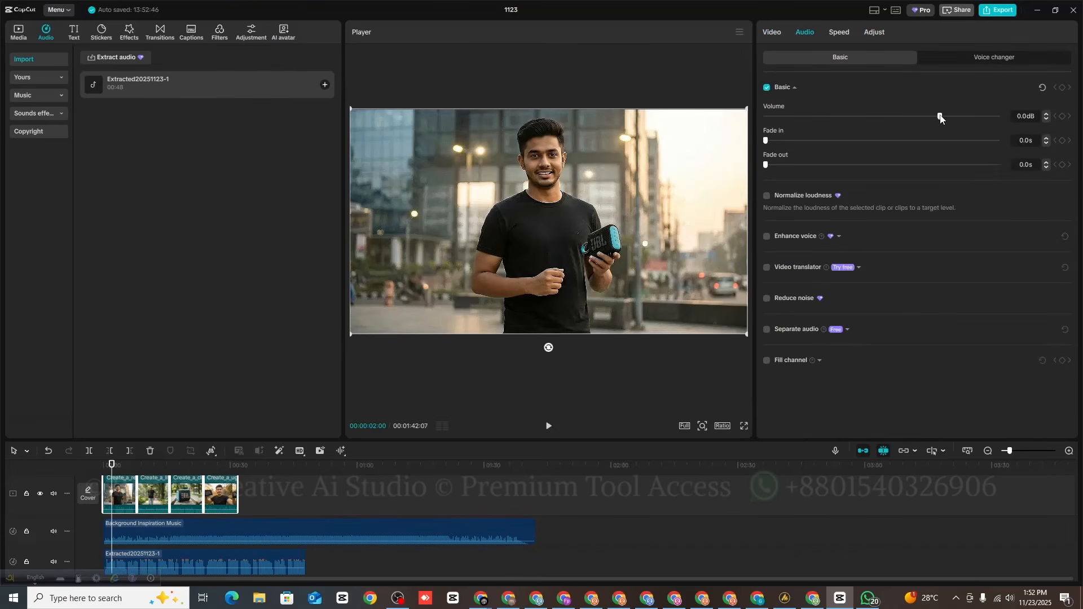
pyautogui.moveTo(940, 117); pyautogui.dragTo(762, 120)
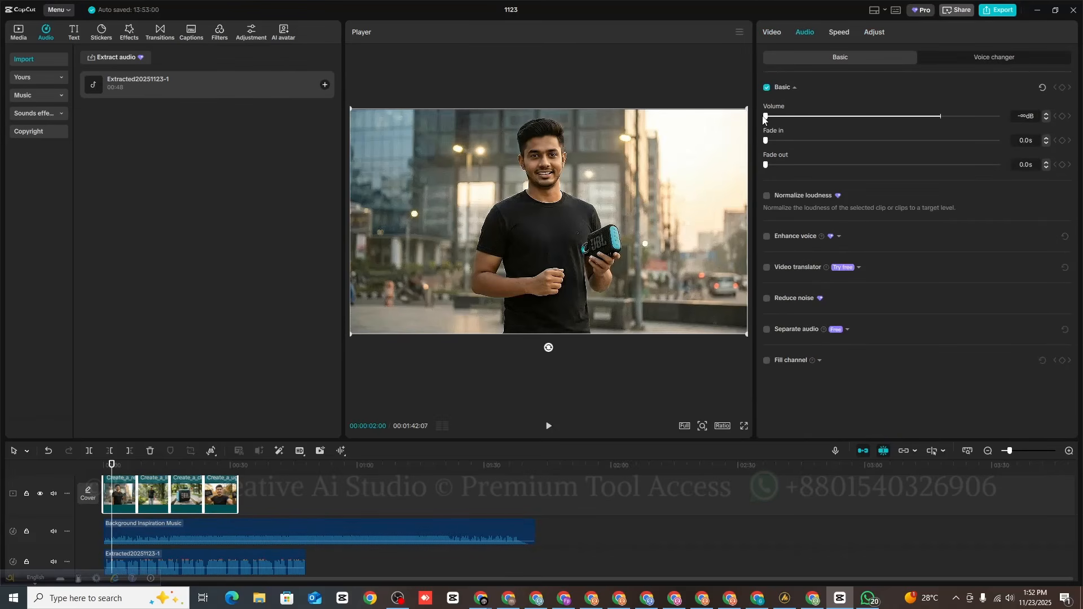
# - Play the muted clips with the background music and extracted audio from the start of the timeline
pyautogui.moveTo(323, 501); pyautogui.dragTo(62, 495)
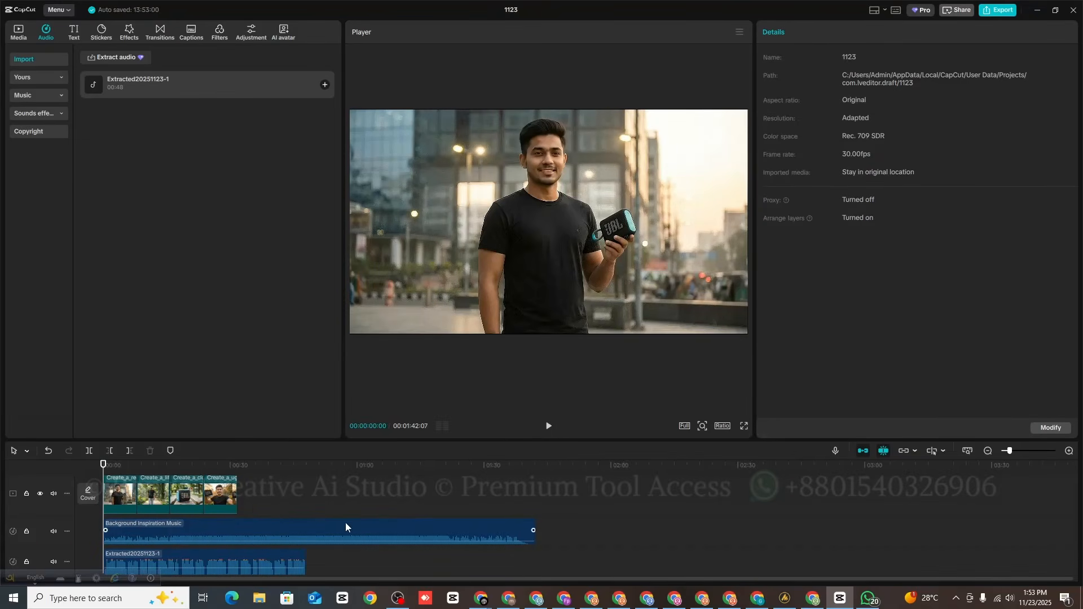
pyautogui.scroll(2, 345, 523)
pyautogui.scroll(-2, 360, 500)
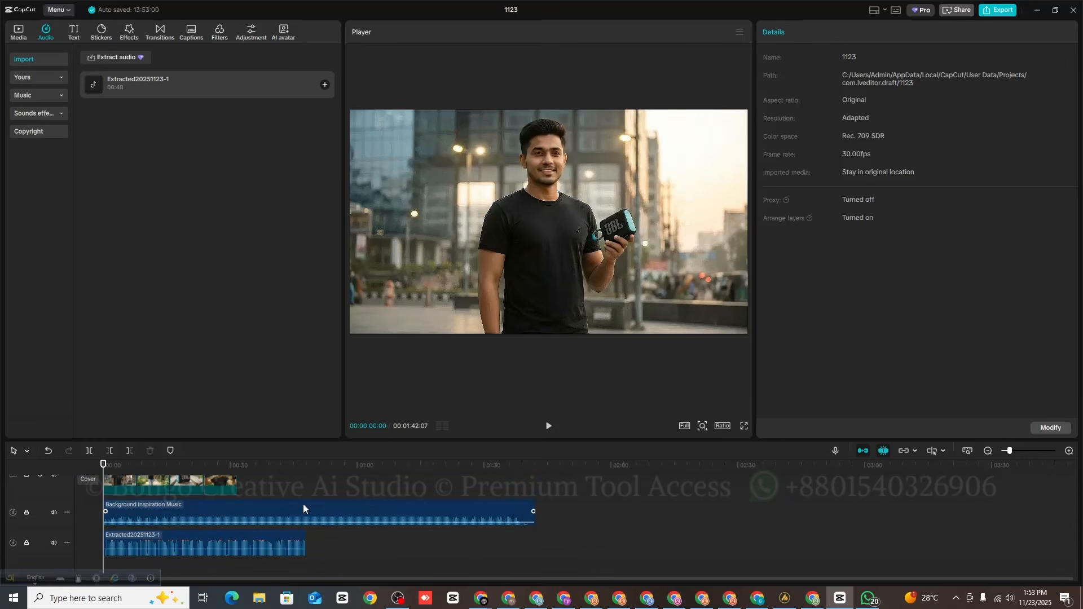
pyautogui.click(363, 513)
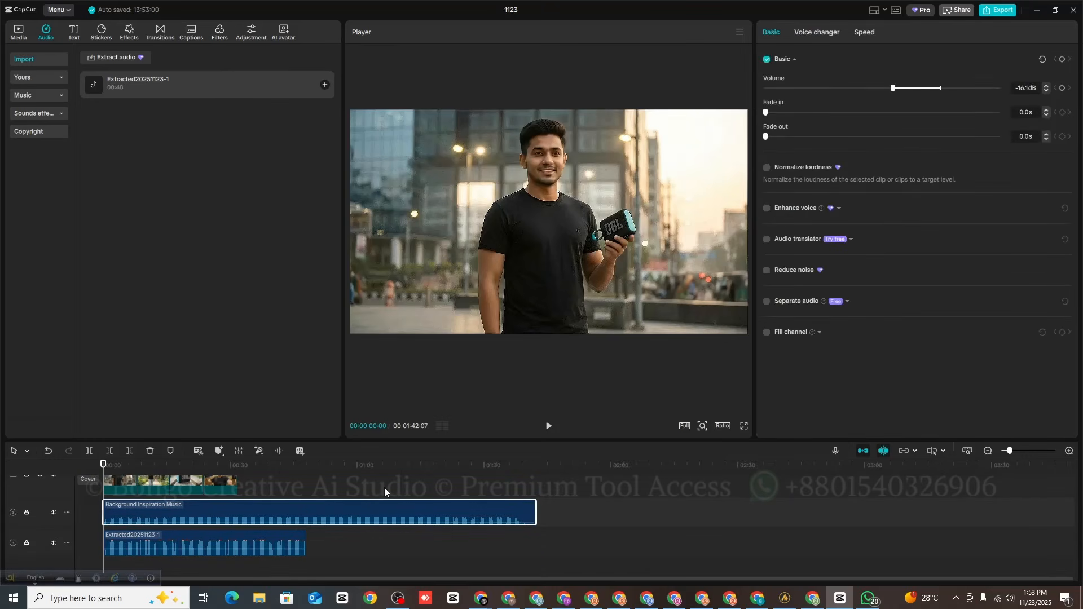
pyautogui.scroll(1, 360, 502)
pyautogui.click(548, 426)
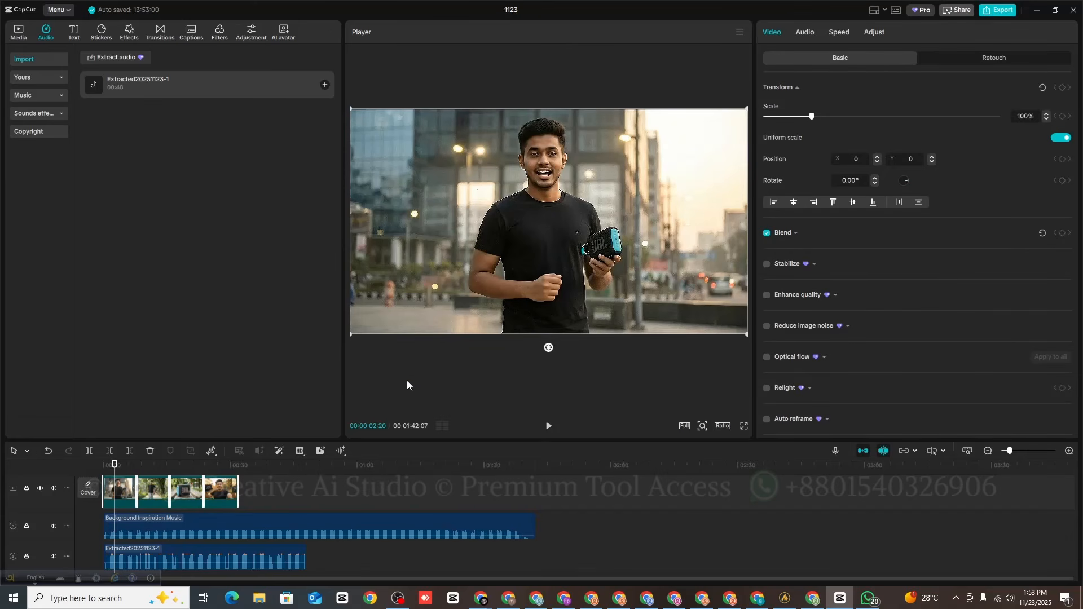
pyautogui.click(839, 33)
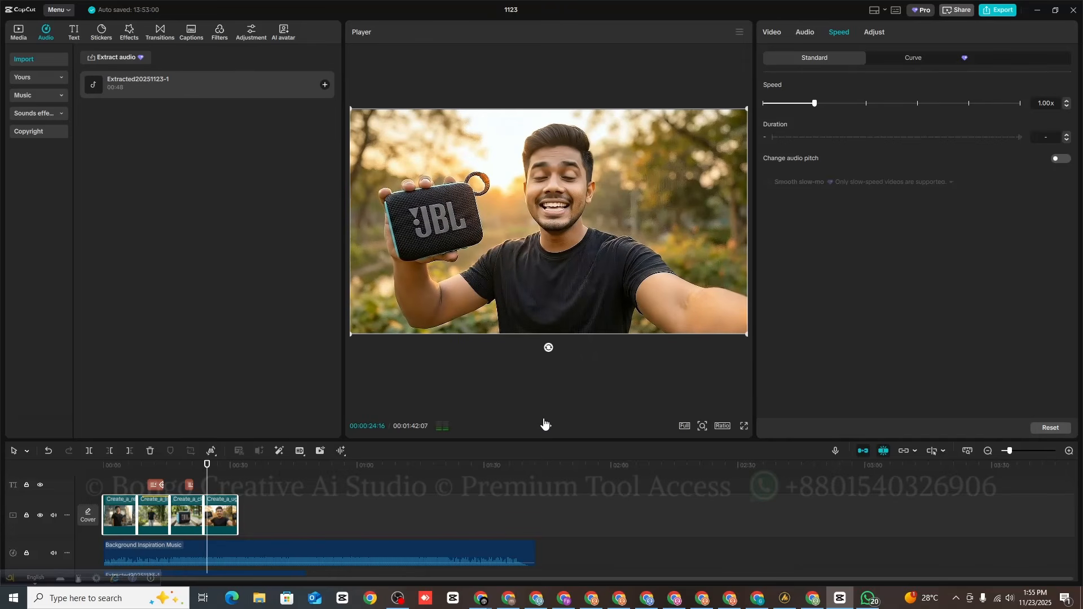
# - Trim Background Inspiration Music to the section between 00:00:24:16 and 00:00:35:08
pyautogui.click(212, 552)
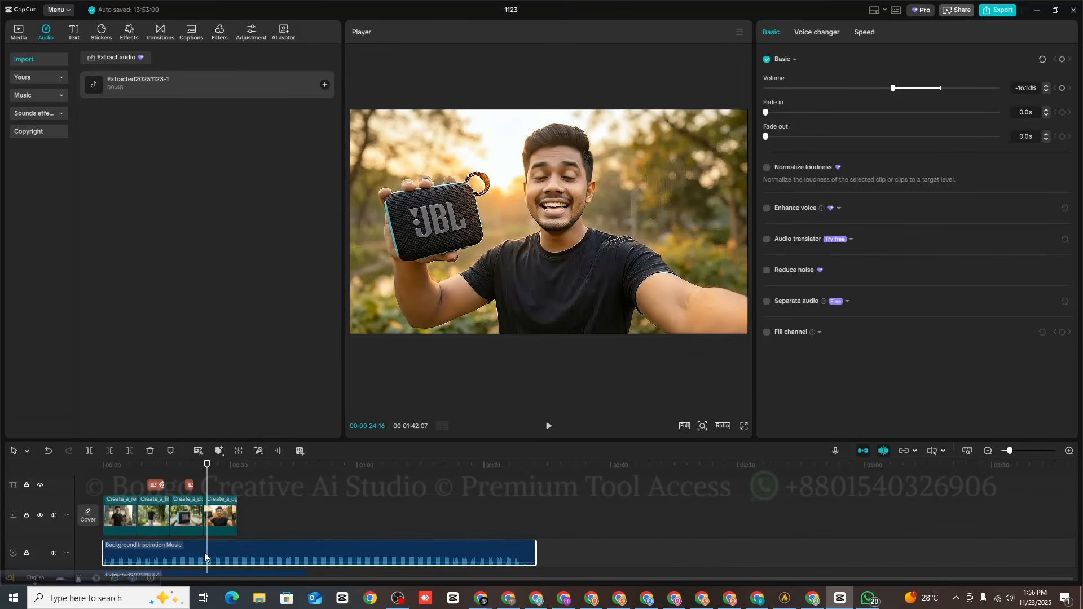
pyautogui.click(109, 451)
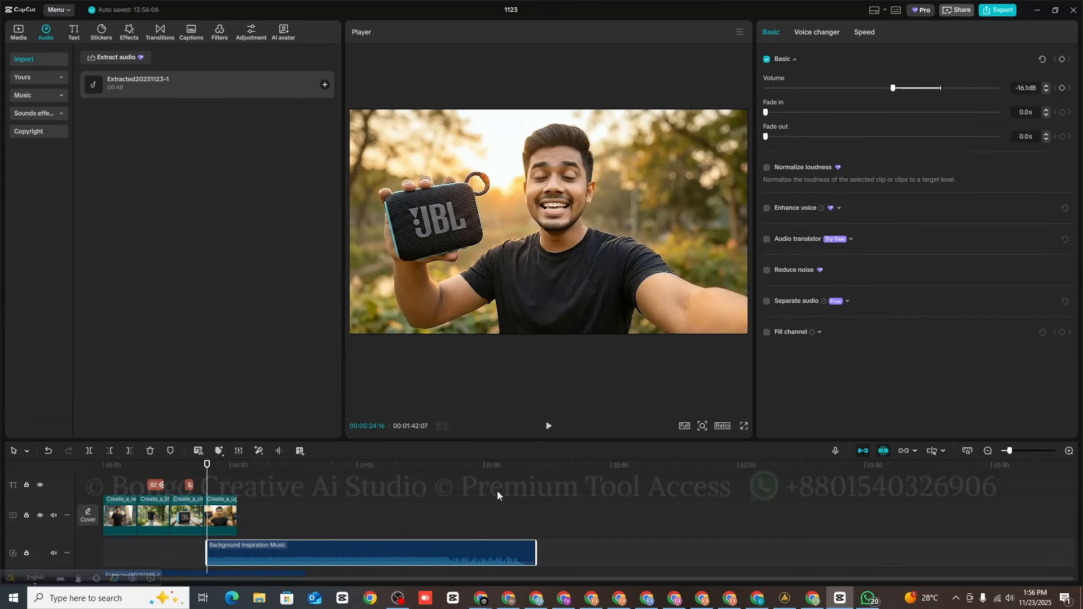
pyautogui.click(549, 426)
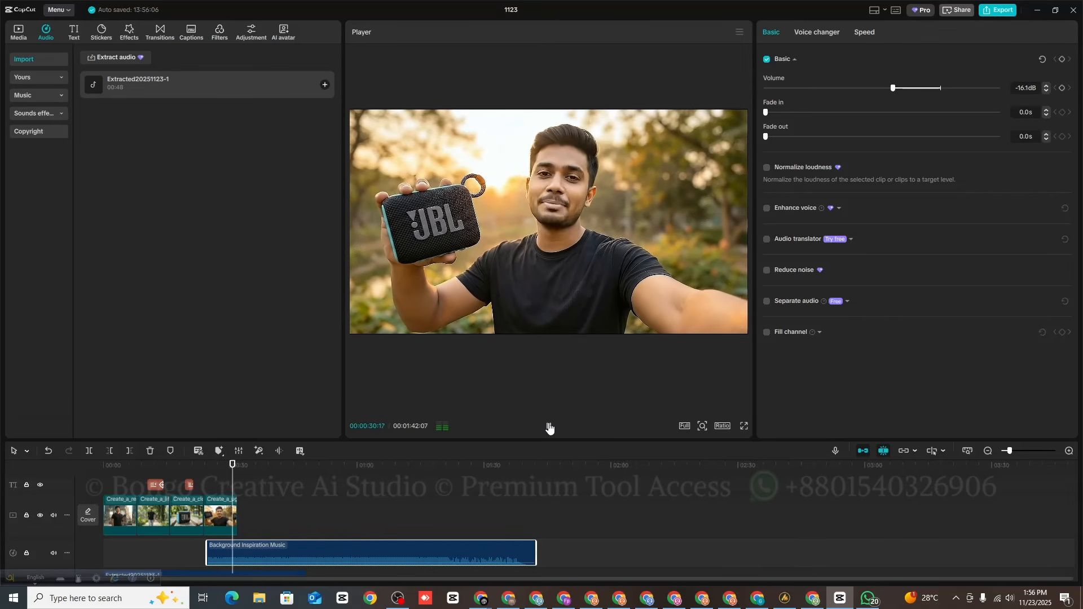
pyautogui.click(549, 427)
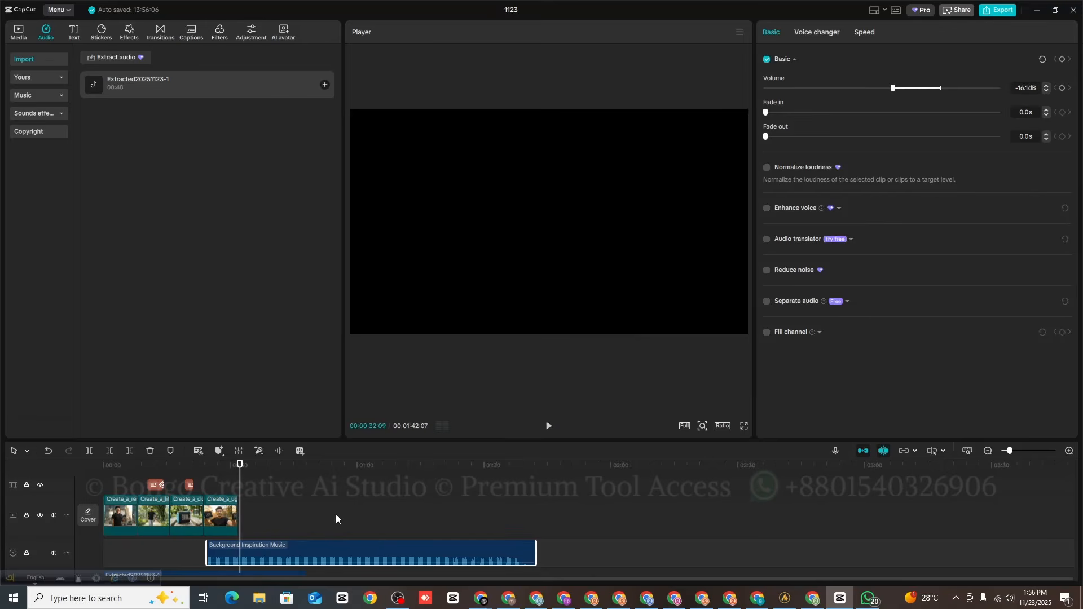
pyautogui.click(237, 484)
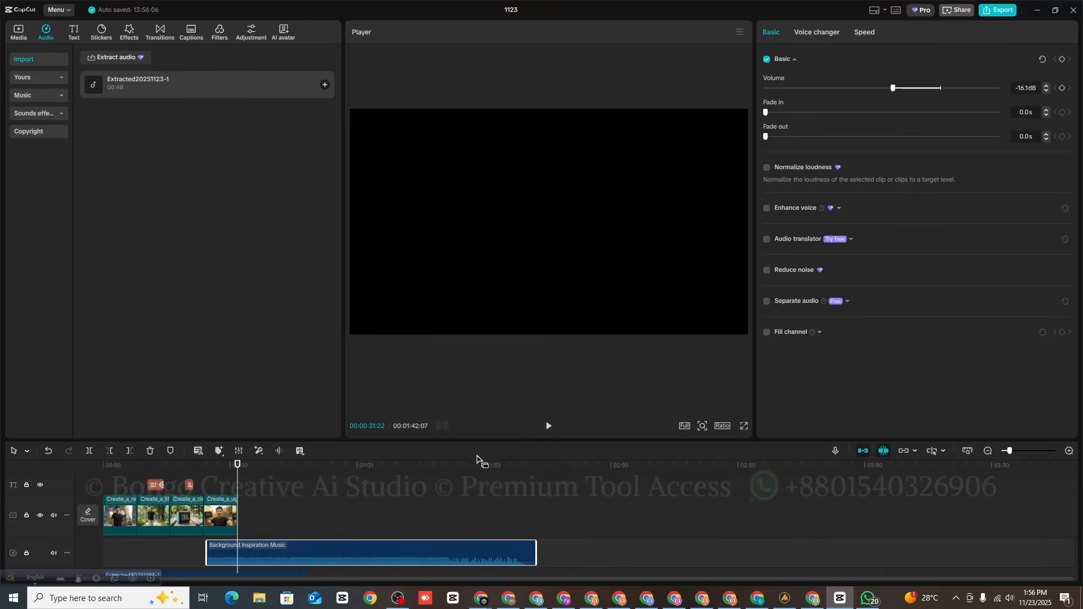
pyautogui.click(547, 427)
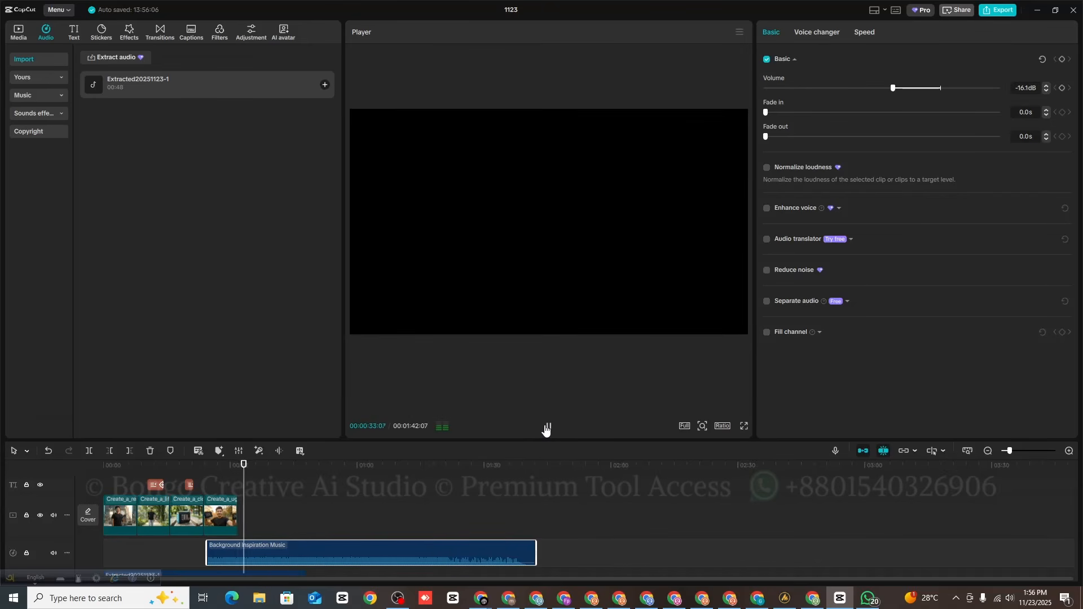
pyautogui.click(547, 428)
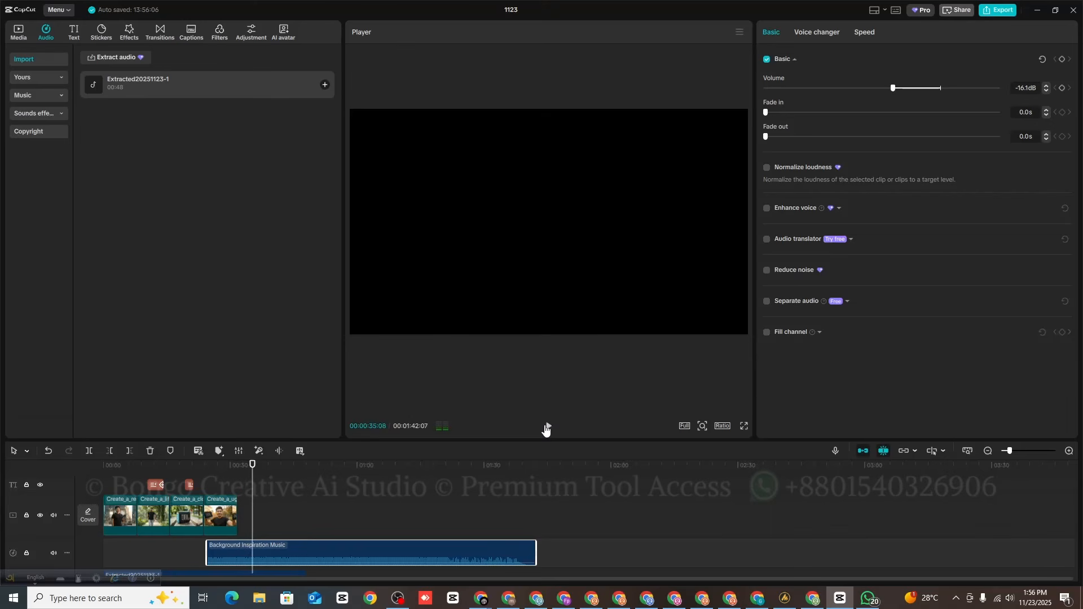
pyautogui.click(129, 451)
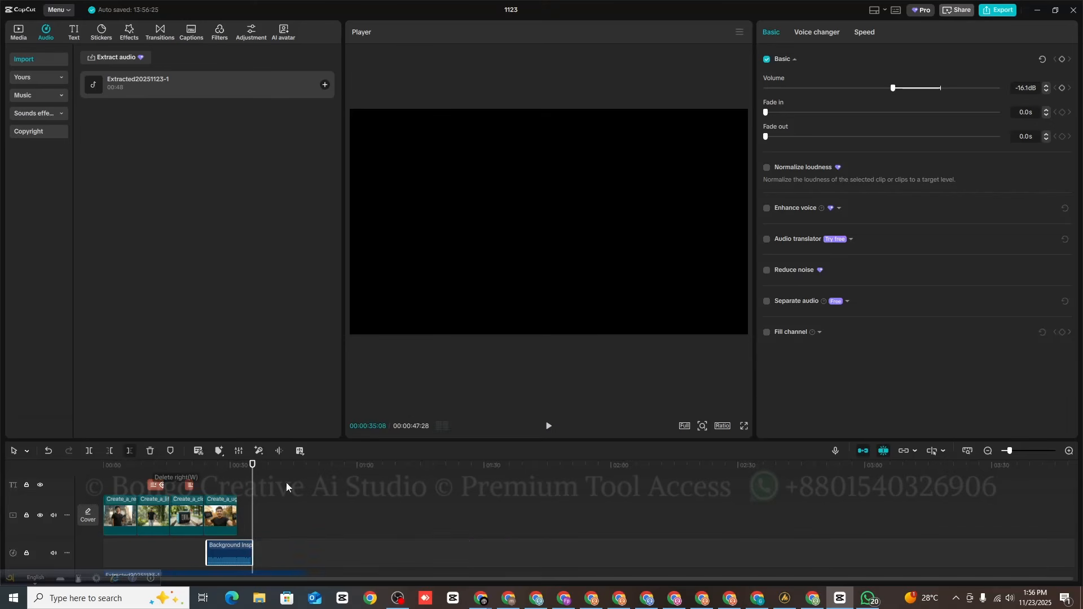
# - Move the trimmed background music under the start of the third video clip and slow that clip to 0.7x
pyautogui.moveTo(240, 557); pyautogui.dragTo(204, 556)
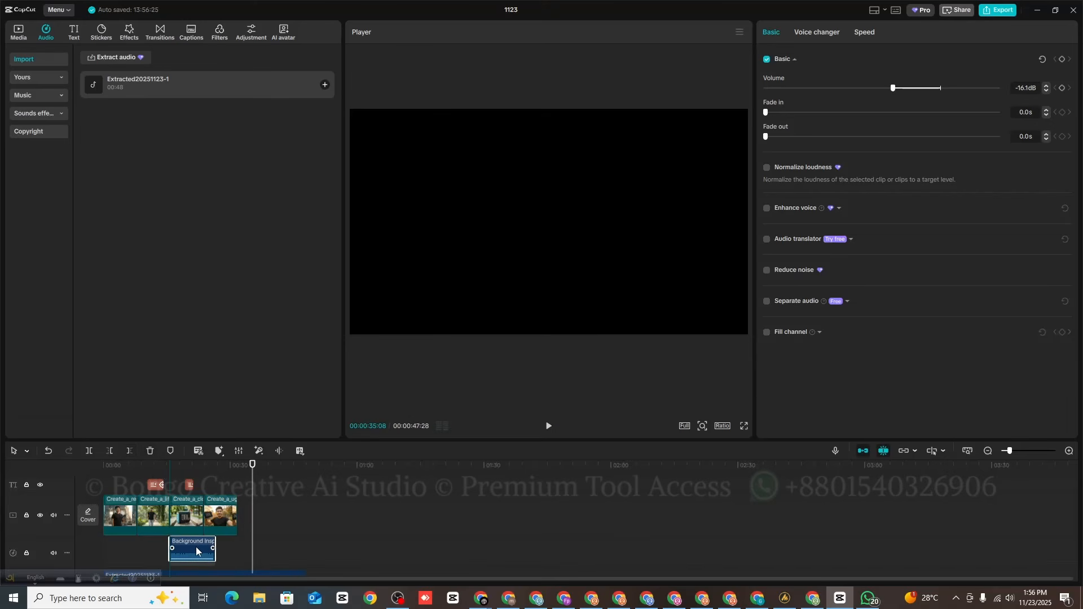
pyautogui.click(198, 518)
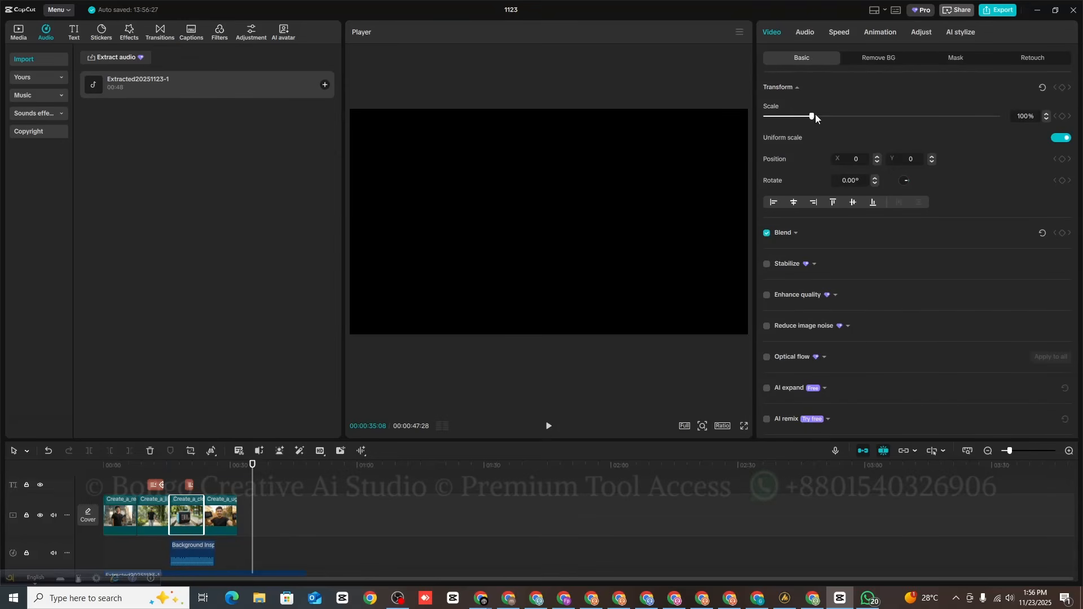
pyautogui.click(840, 33)
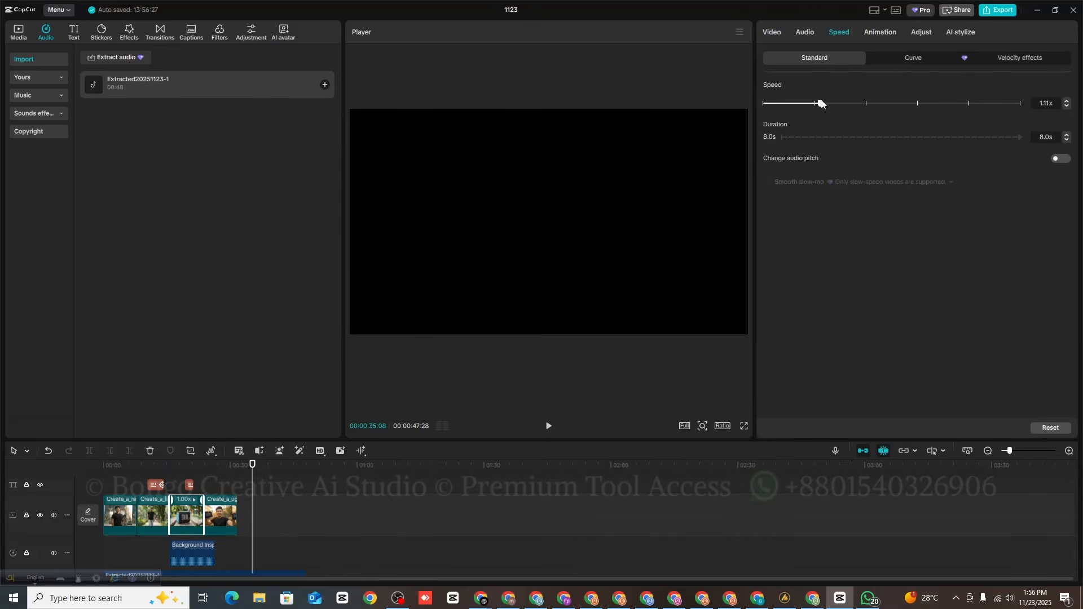
pyautogui.moveTo(813, 107); pyautogui.dragTo(800, 110)
pyautogui.click(155, 544)
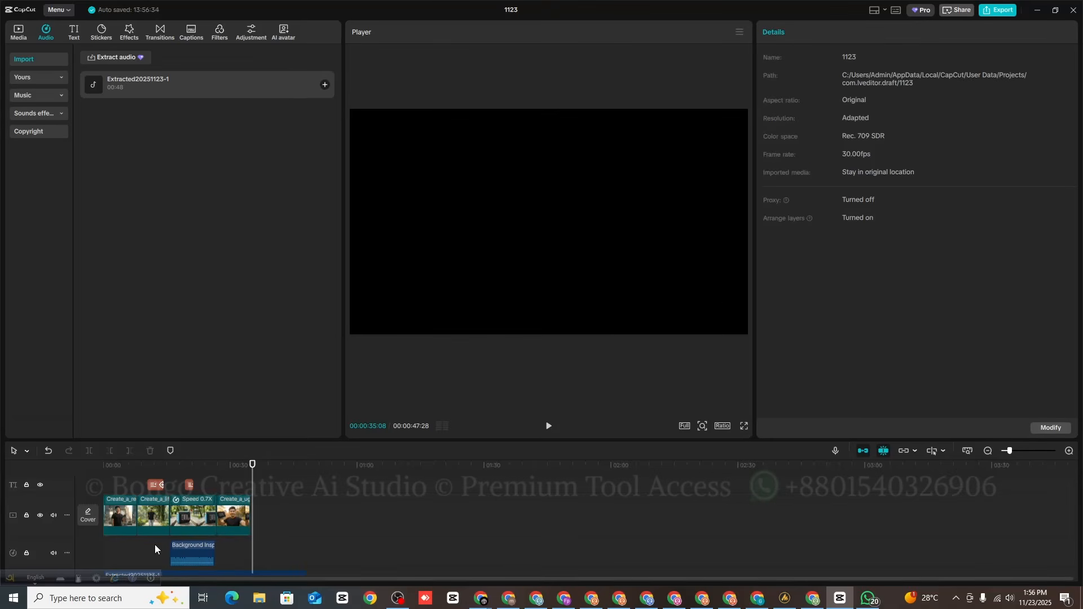
pyautogui.click(154, 549)
# - Preview the first seconds of the timeline from the beginning
pyautogui.moveTo(121, 547); pyautogui.dragTo(160, 524)
pyautogui.moveTo(287, 525); pyautogui.dragTo(243, 526)
pyautogui.click(549, 424)
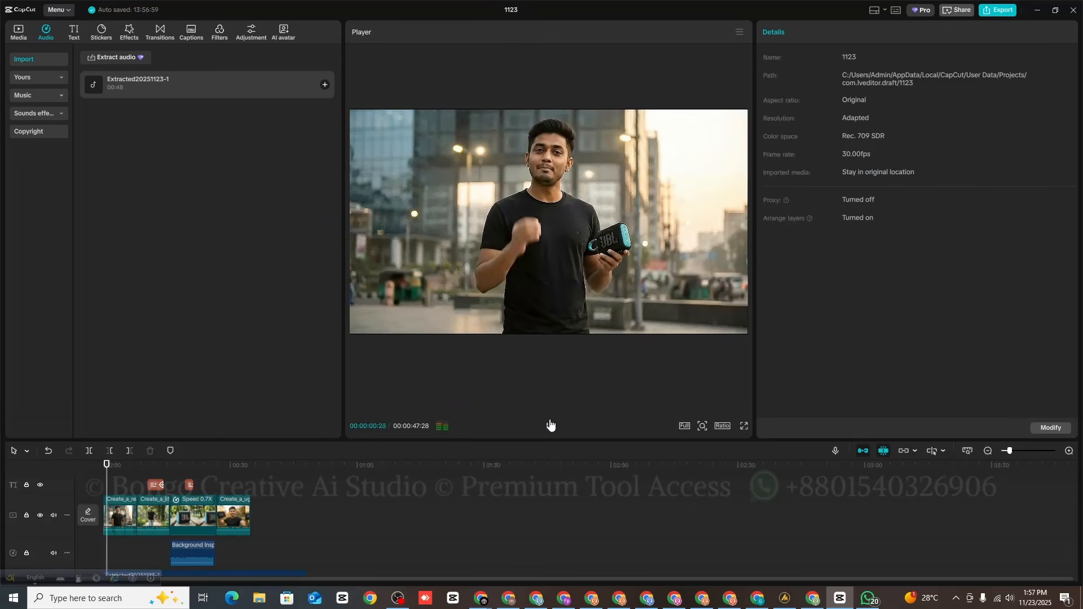
pyautogui.click(550, 425)
# - Trim the extracted audio to the background music's span under the third clip, from 00:00:15:22 to 00:00:26:14
pyautogui.scroll(-3, 172, 552)
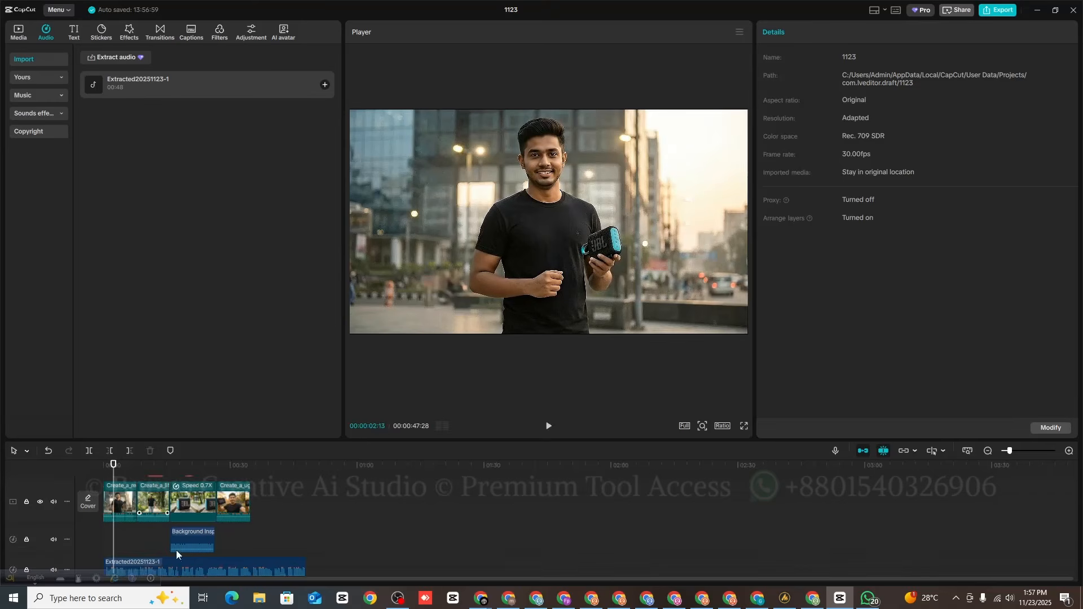
pyautogui.moveTo(113, 566); pyautogui.dragTo(169, 566)
pyautogui.click(176, 536)
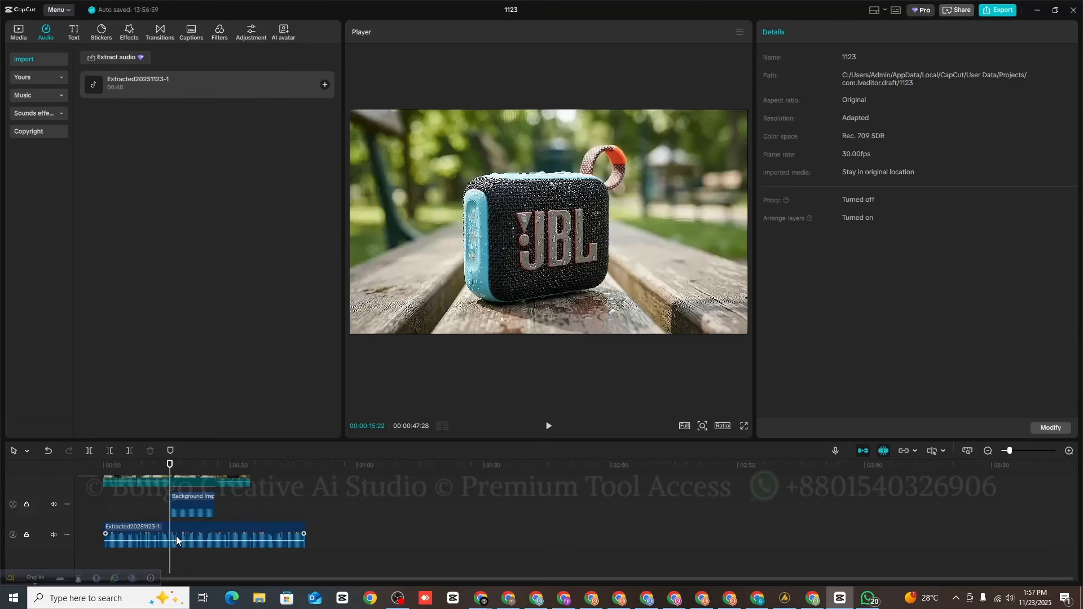
pyautogui.click(109, 451)
pyautogui.moveTo(171, 573); pyautogui.dragTo(215, 572)
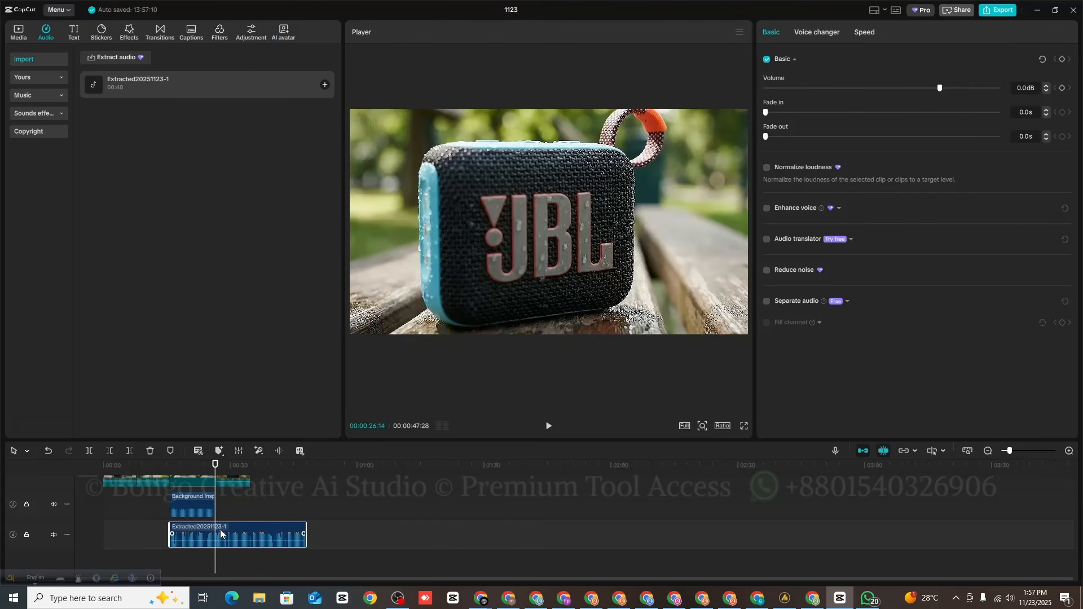
pyautogui.click(129, 450)
# - Extend the background music at both ends to cover the full length of the video clips
pyautogui.click(195, 507)
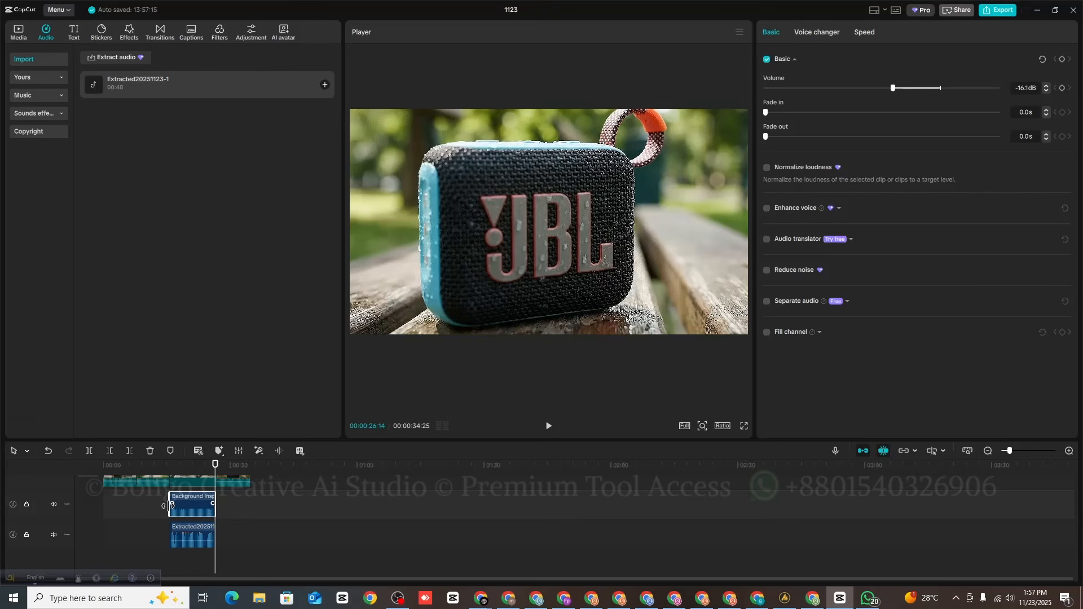
pyautogui.moveTo(172, 504); pyautogui.dragTo(103, 506)
pyautogui.moveTo(215, 508); pyautogui.dragTo(251, 507)
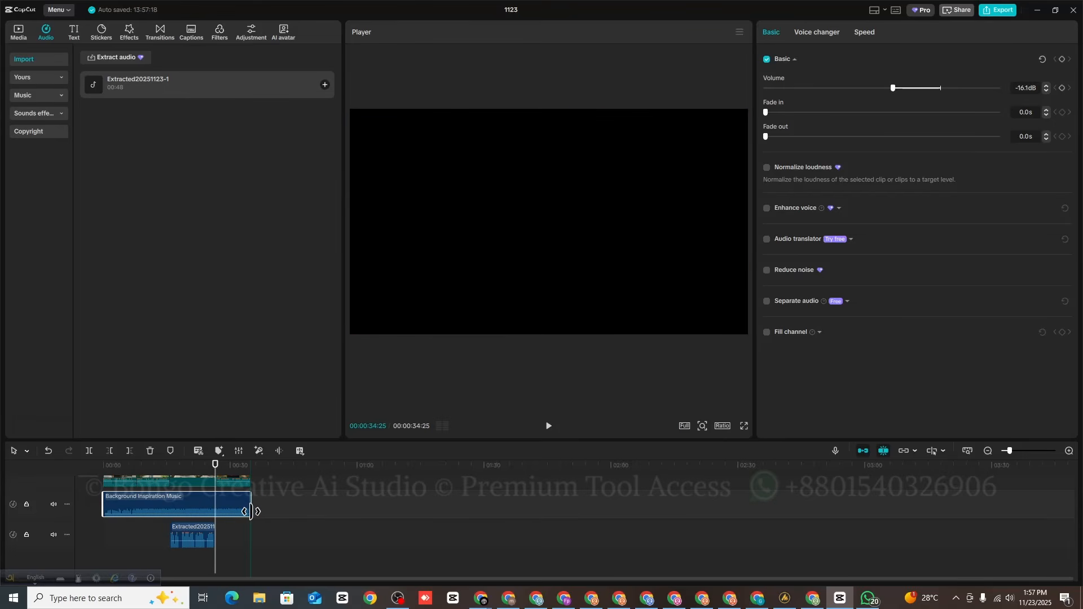
# - Play the edited video from the start and return the playhead to 00:00:05:06 in the first clip
pyautogui.moveTo(213, 565); pyautogui.dragTo(53, 565)
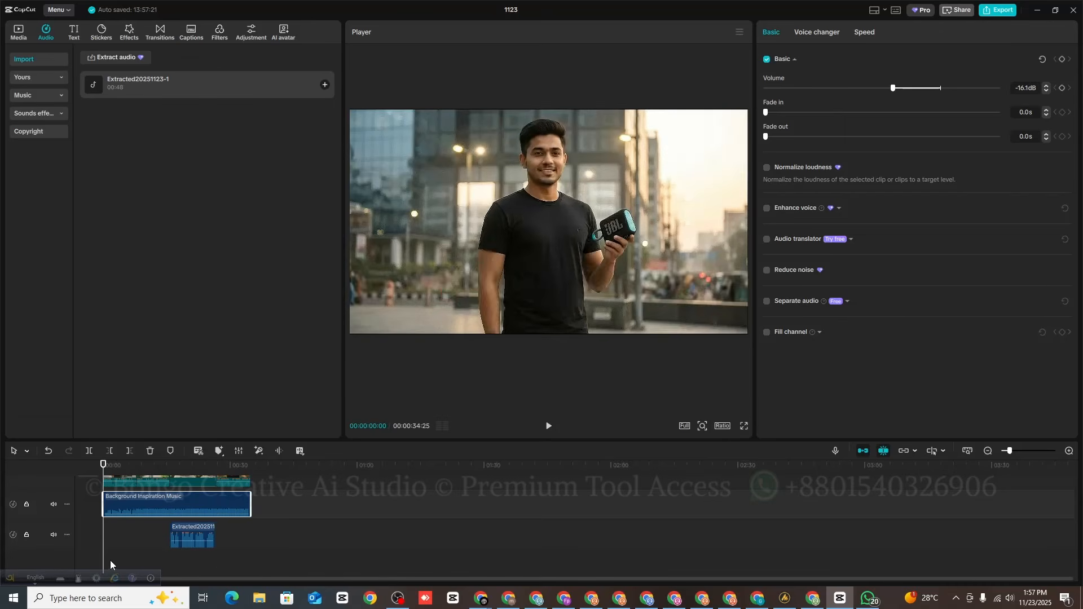
pyautogui.click(110, 564)
pyautogui.click(78, 564)
pyautogui.scroll(3, 174, 536)
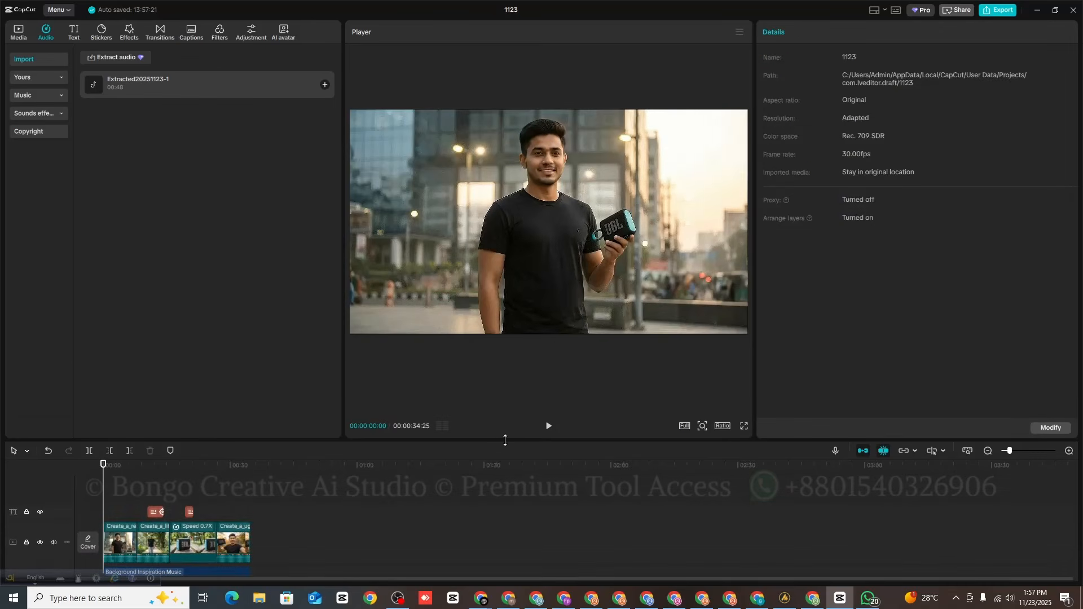
pyautogui.click(549, 427)
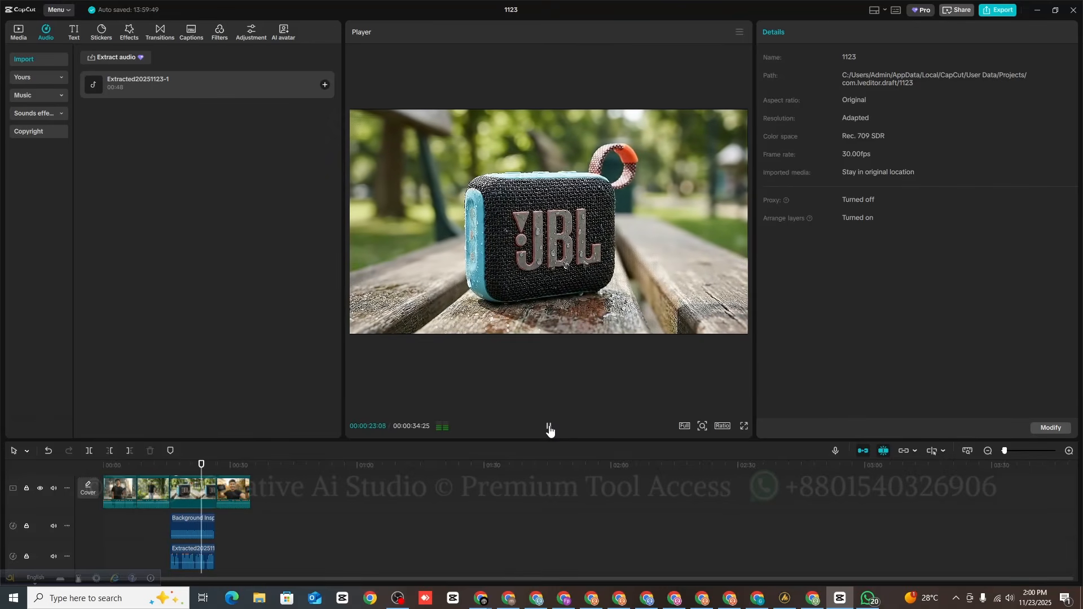
pyautogui.click(549, 428)
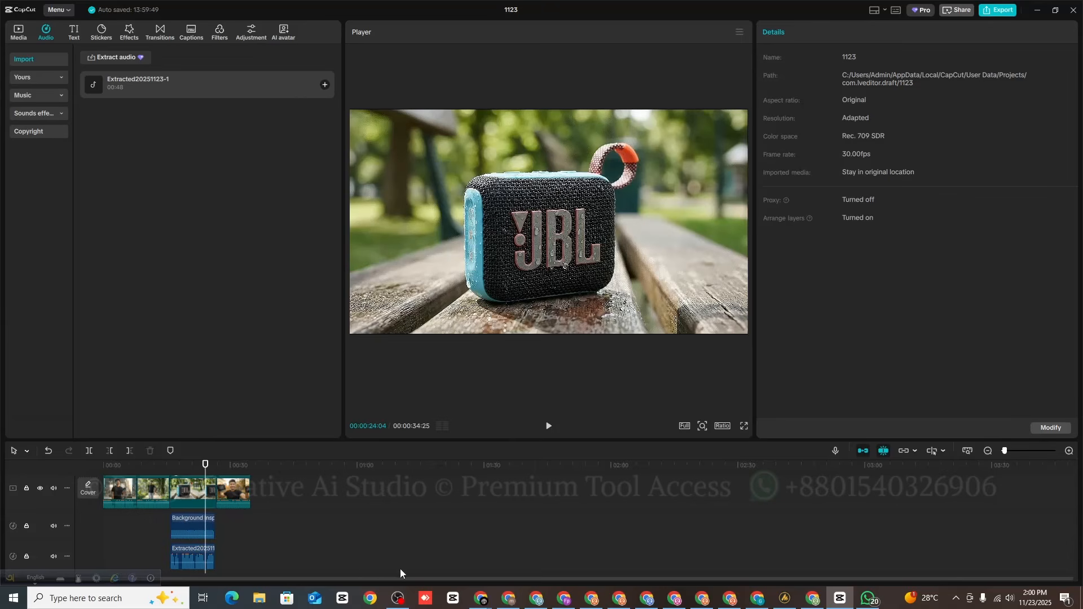
pyautogui.click(141, 532)
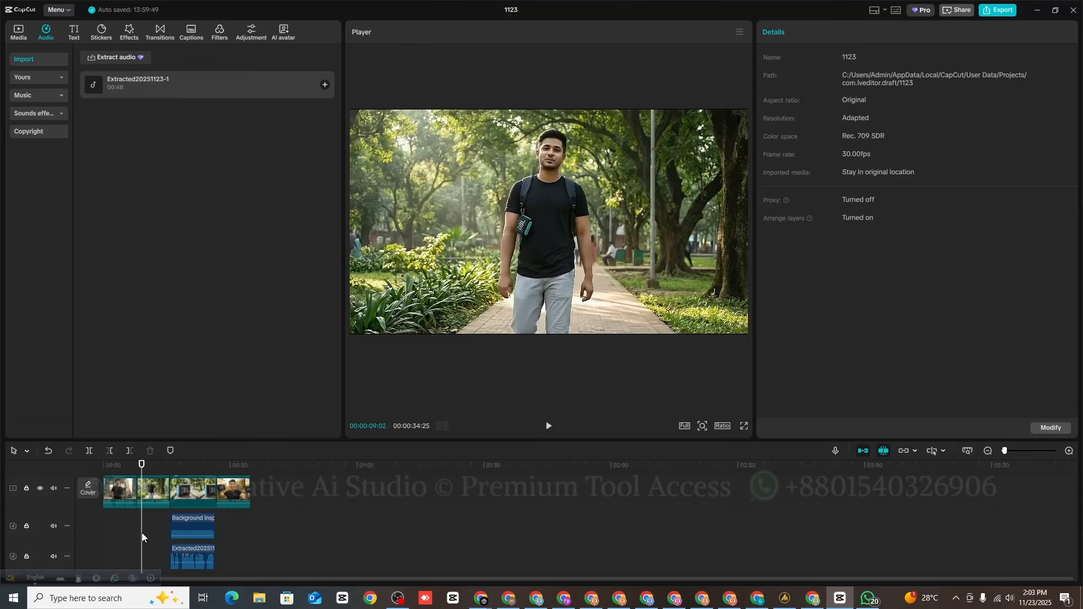
pyautogui.moveTo(141, 532); pyautogui.dragTo(125, 541)
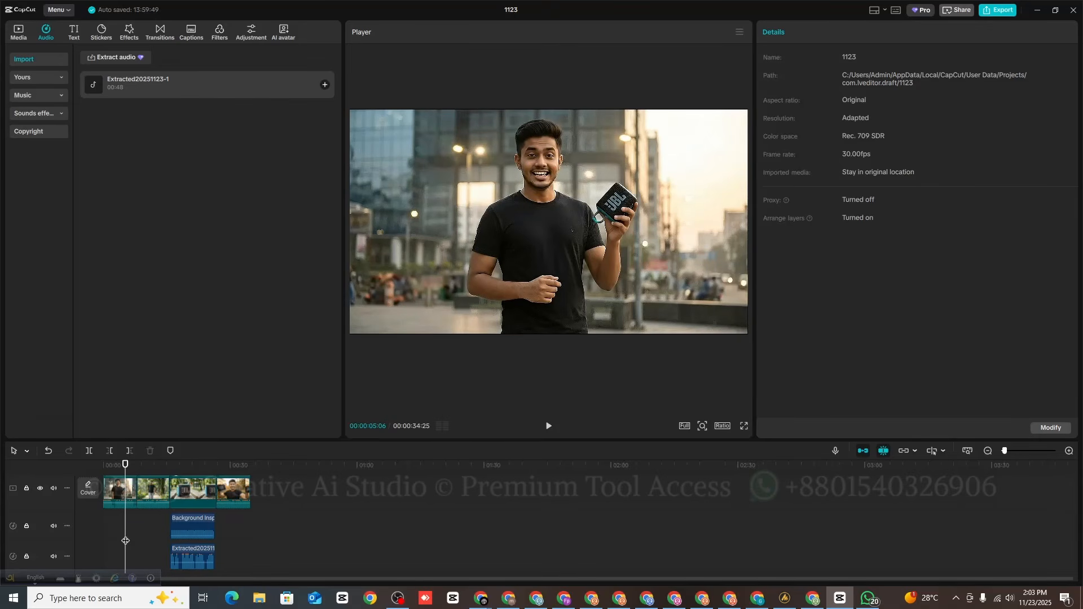
pyautogui.scroll(1, 125, 541)
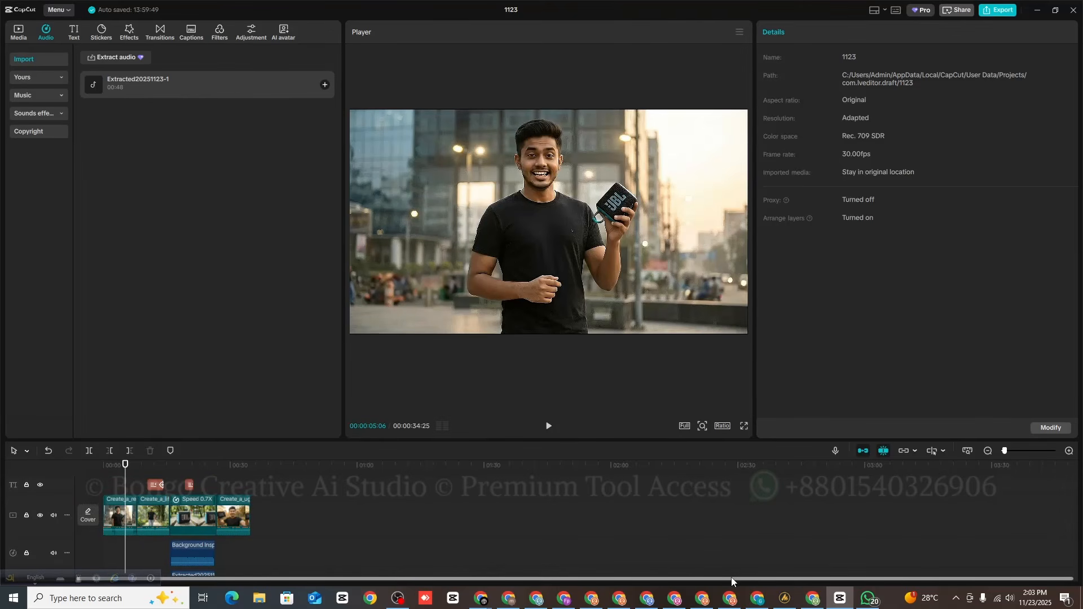